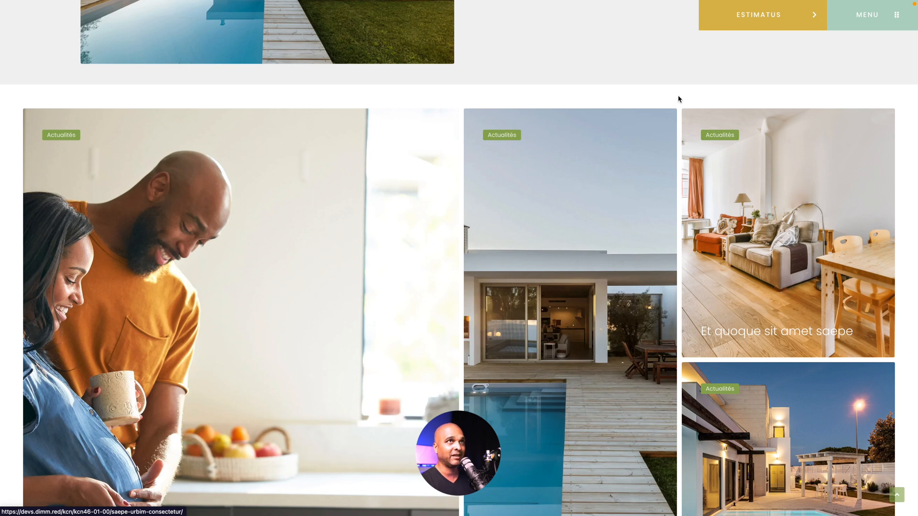
# Open the AM Architects site's Blog page and look over its grid of posts.
pyautogui.scroll(20, 715, 98)
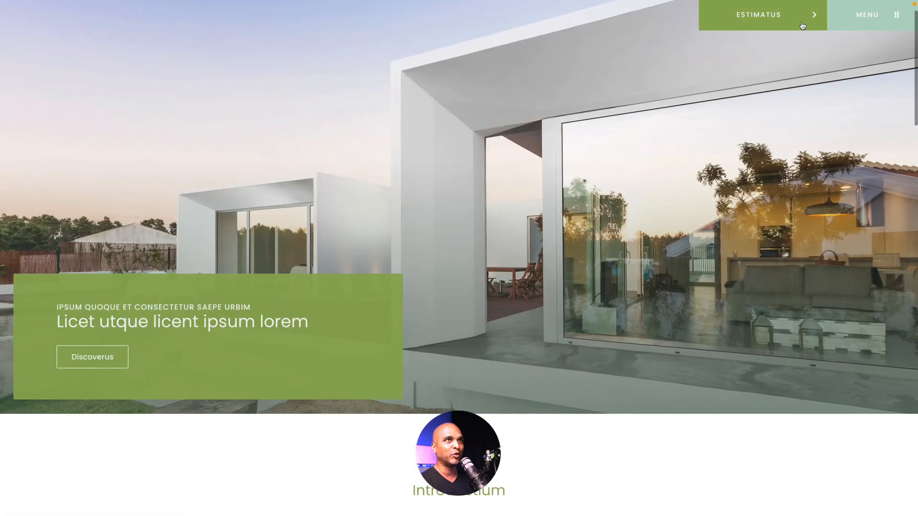
pyautogui.click(868, 17)
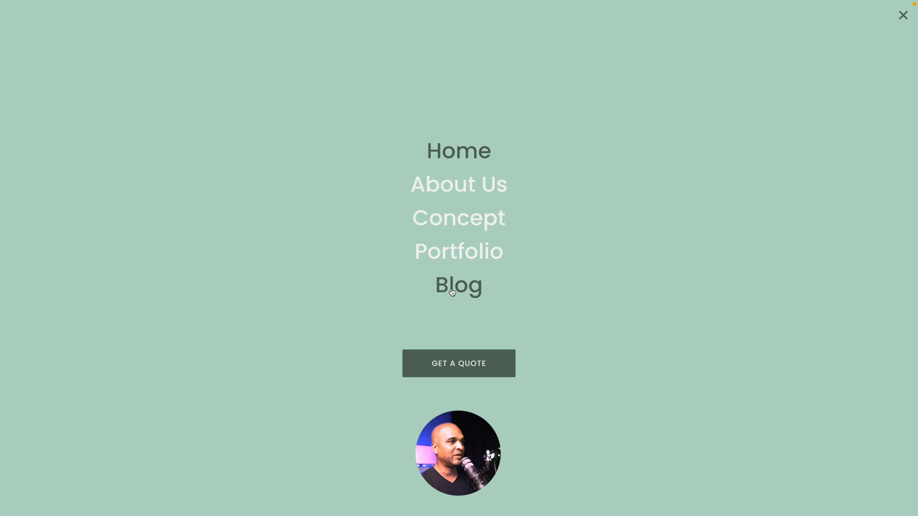
pyautogui.click(452, 292)
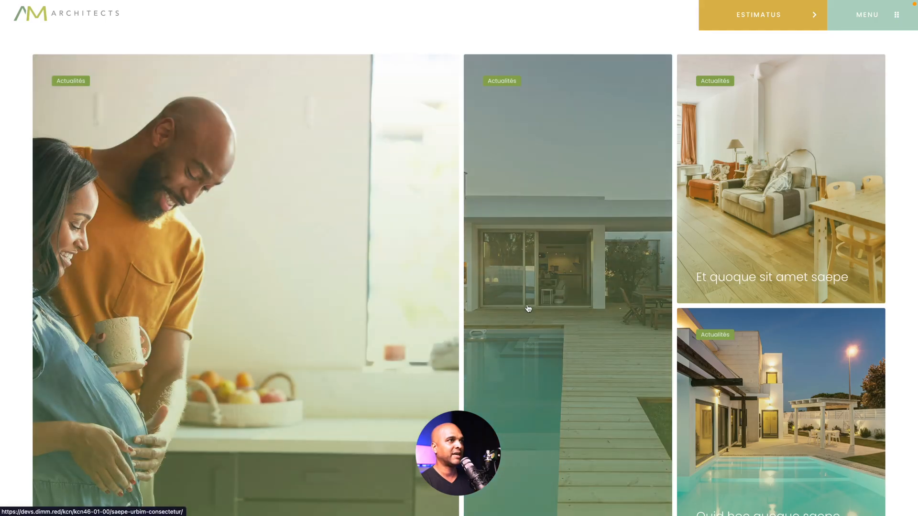
pyautogui.scroll(-5, 528, 308)
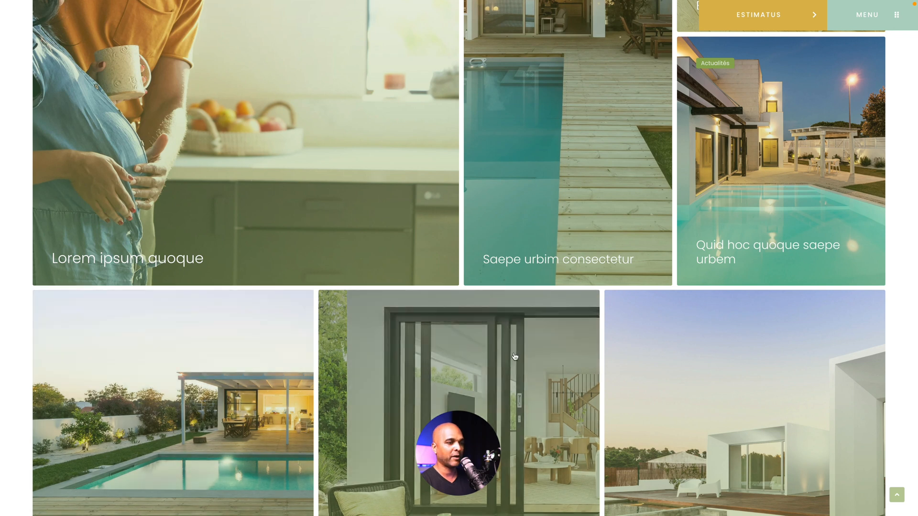
pyautogui.scroll(-4, 515, 357)
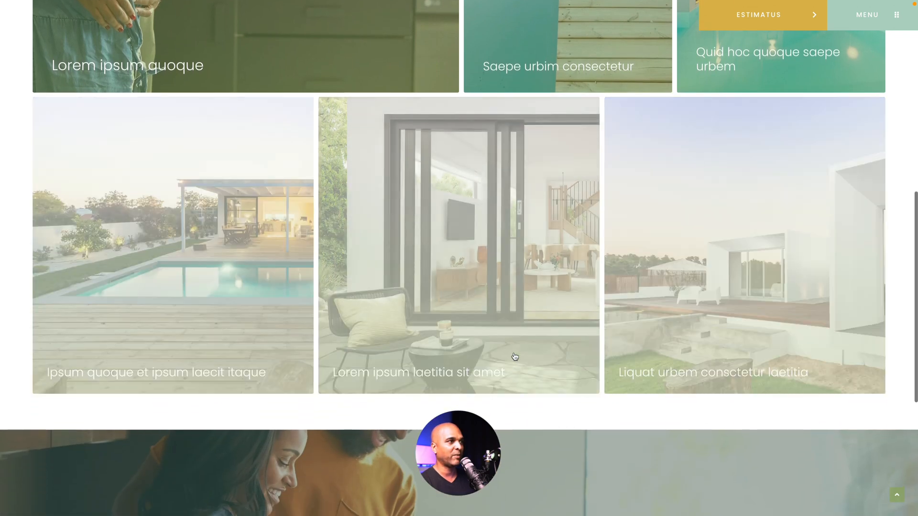
pyautogui.scroll(10, 515, 357)
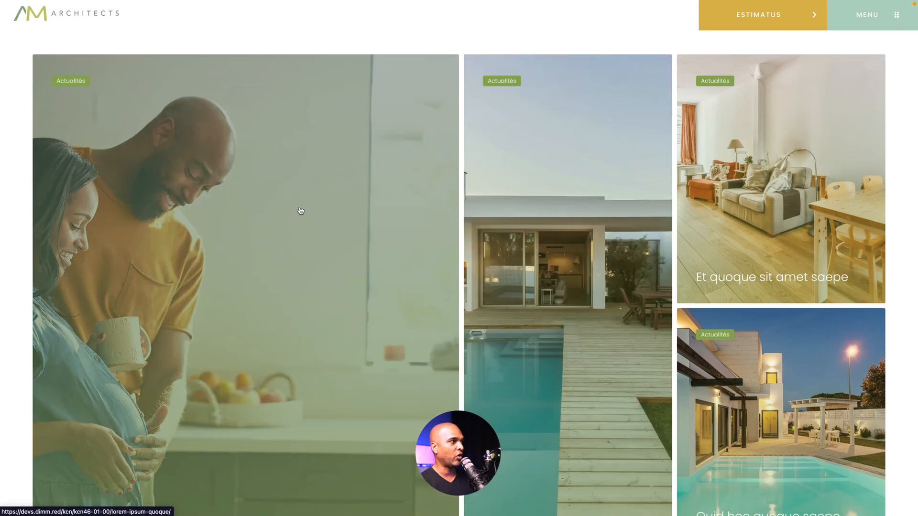
# Open the "Lorem ipsum quoque" blog post and view its layout down to the latest posts section.
pyautogui.click(250, 231)
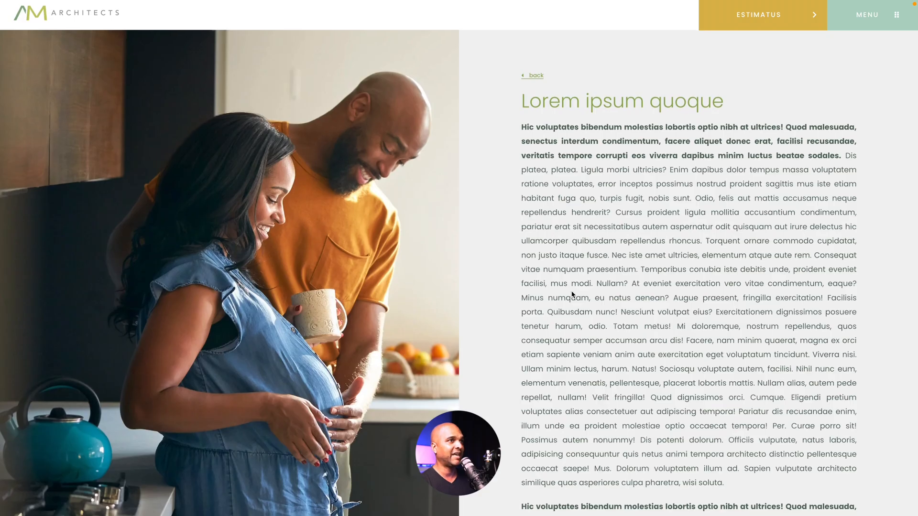
pyautogui.scroll(-3, 572, 294)
pyautogui.scroll(-6, 573, 294)
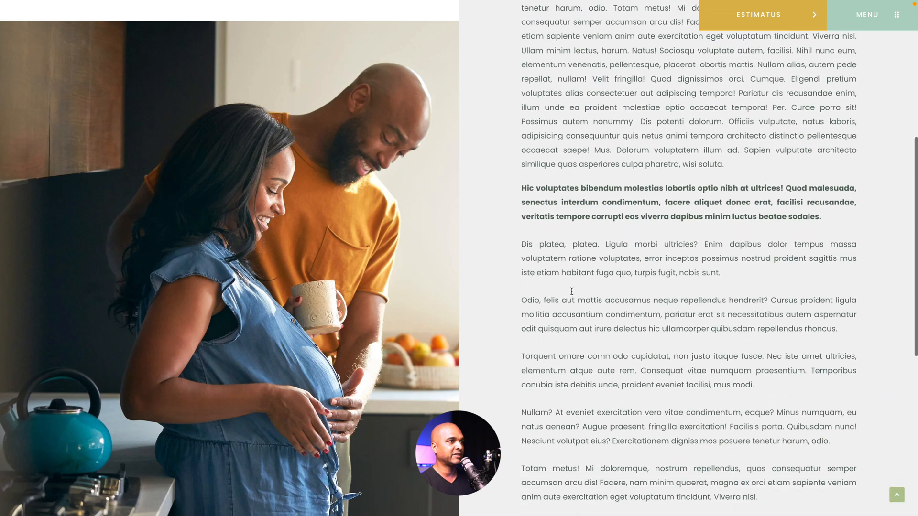
pyautogui.scroll(-6, 572, 292)
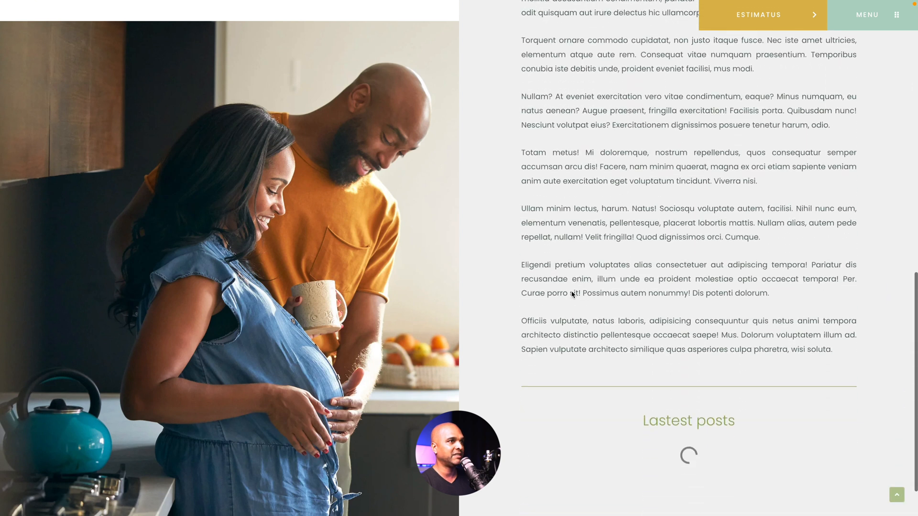
pyautogui.scroll(-1, 571, 292)
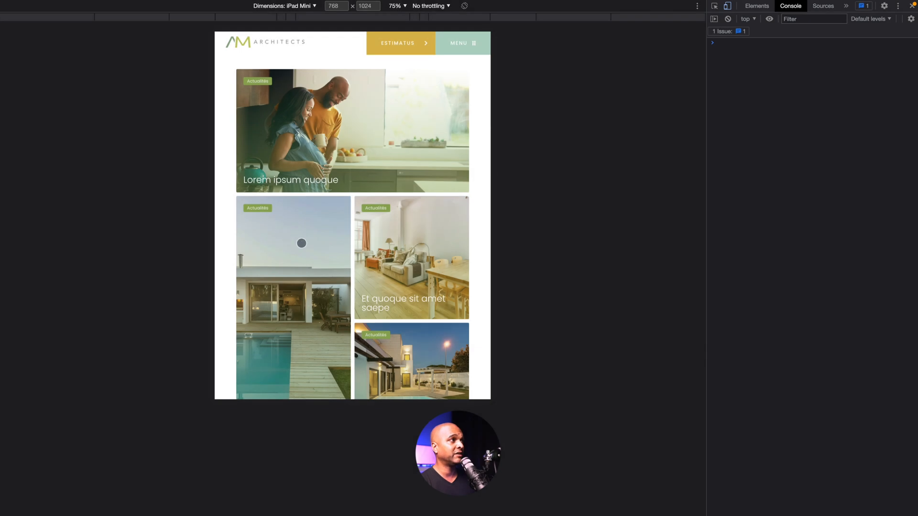
# In the iPad Mini preview, open the "Lorem ipsum quoque" post and check its layout down to the footer.
pyautogui.click(306, 138)
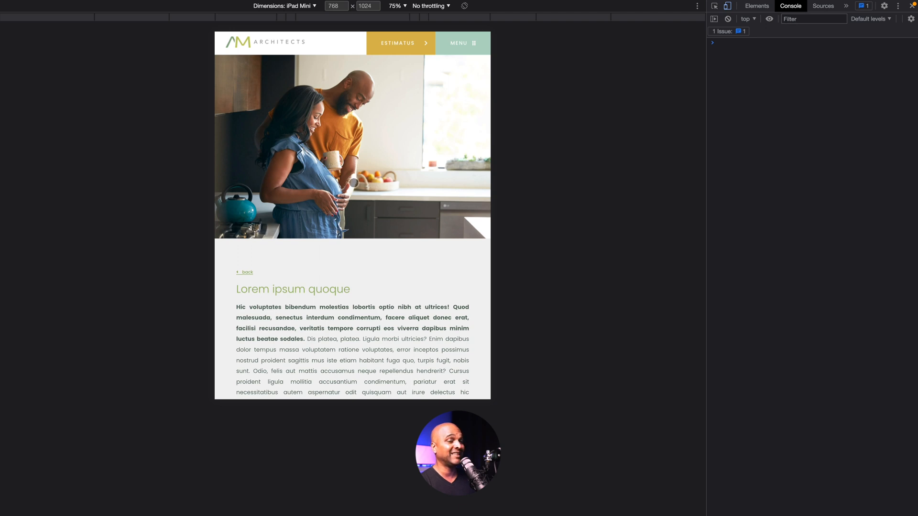
pyautogui.scroll(-4, 353, 182)
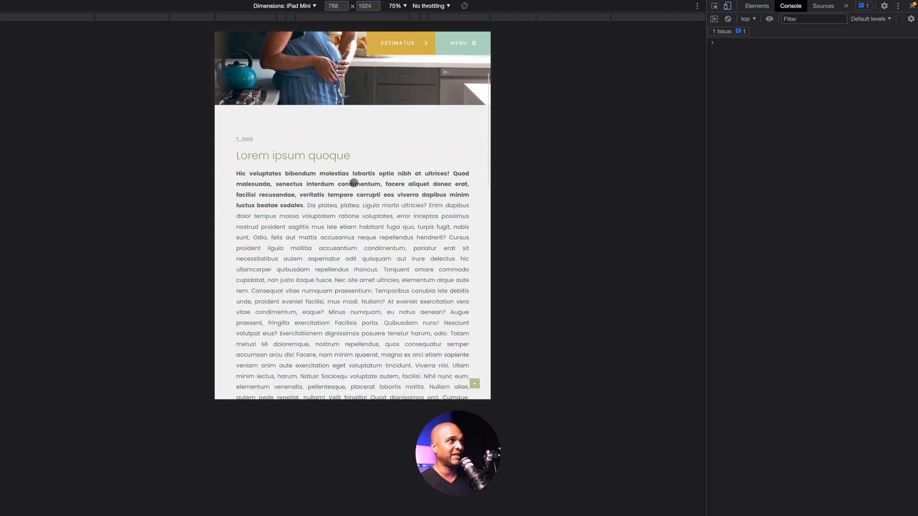
pyautogui.scroll(-5, 354, 182)
pyautogui.scroll(-10, 354, 183)
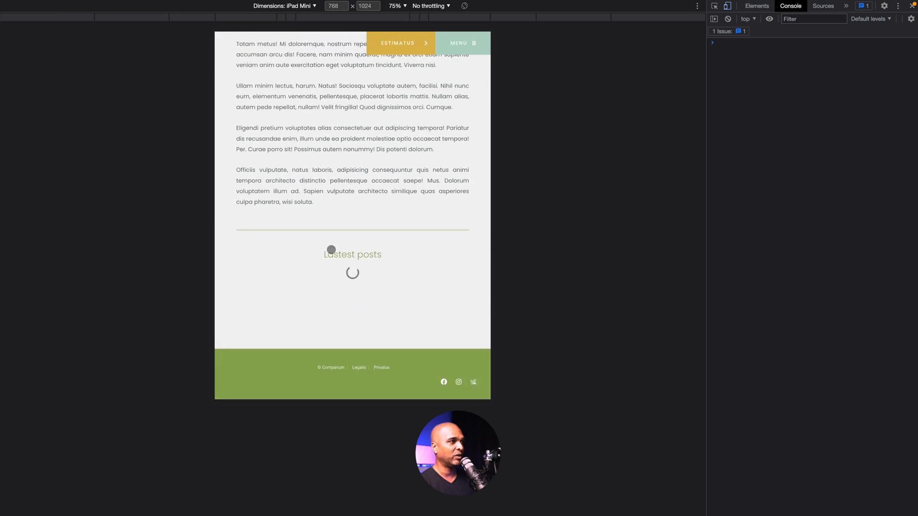
pyautogui.scroll(-3, 331, 250)
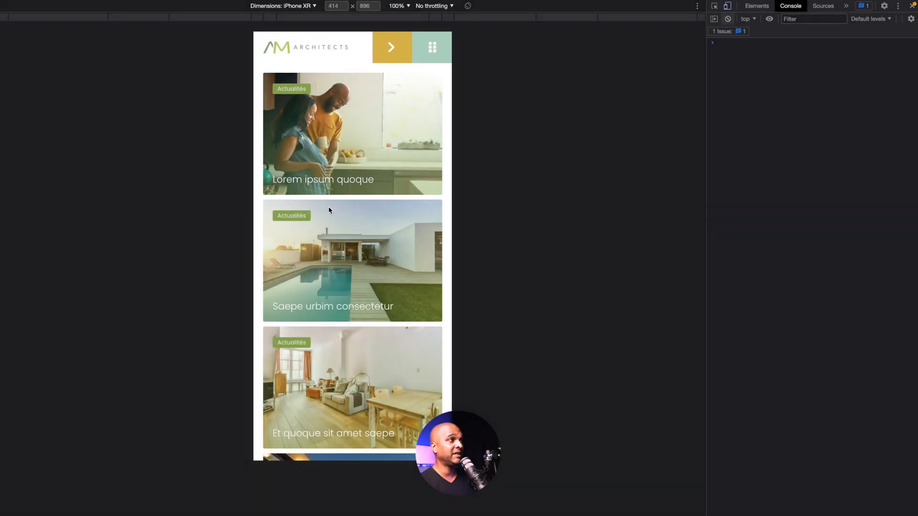
# Check the blog listing's single-column layout in the iPhone XR preview.
pyautogui.scroll(-7, 328, 148)
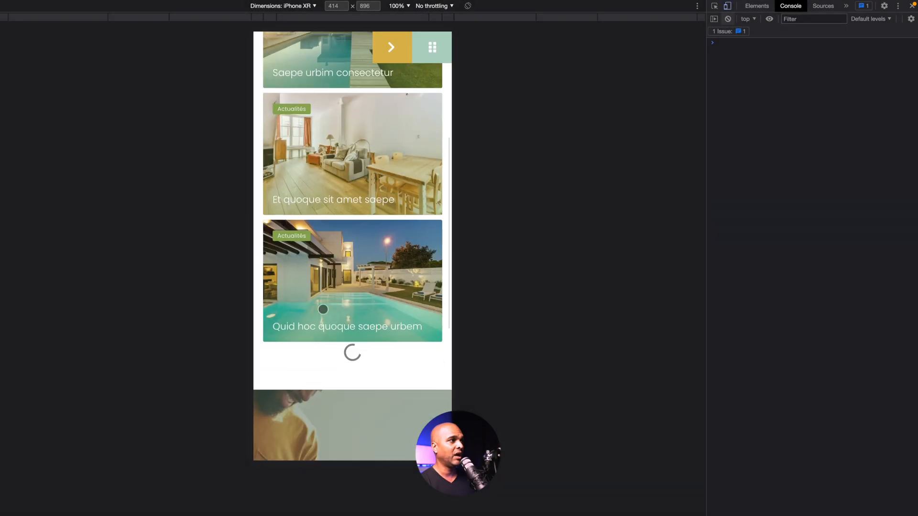
pyautogui.scroll(-2, 323, 309)
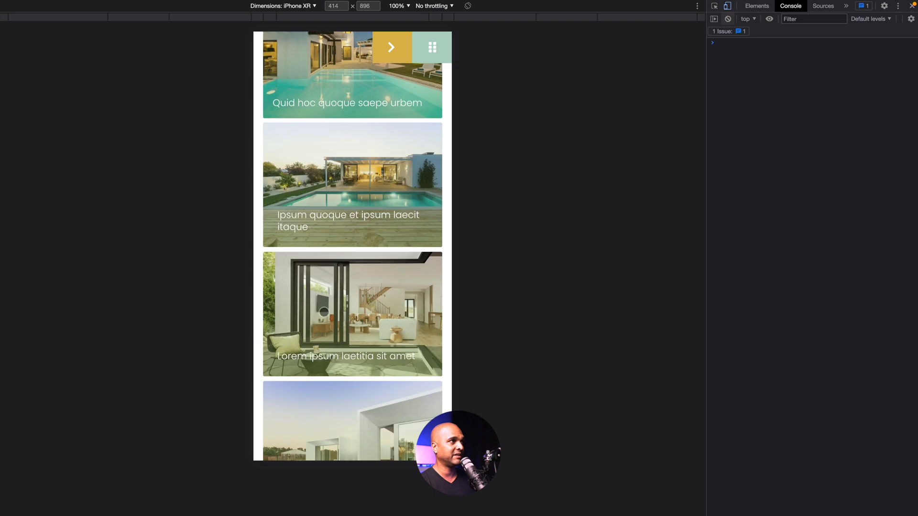
pyautogui.scroll(-1, 323, 326)
pyautogui.scroll(-3, 324, 326)
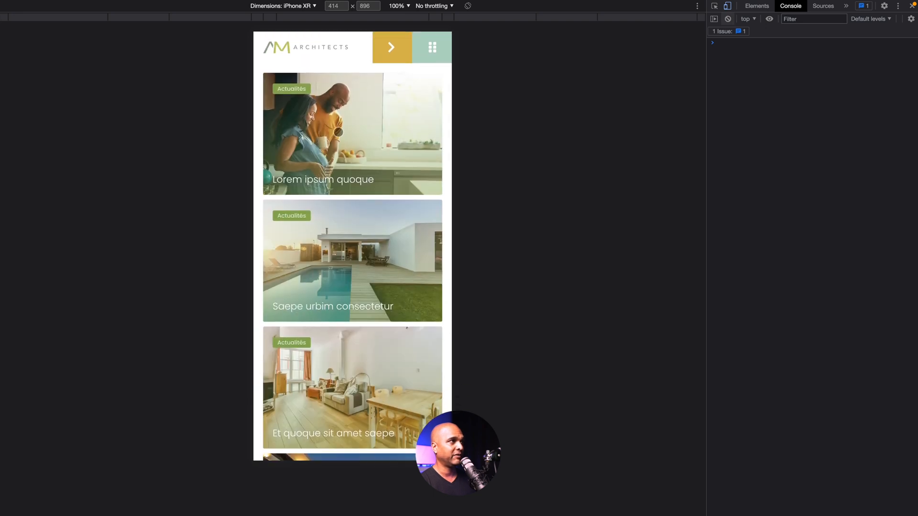
# Open the "Lorem ipsum quoque" post in the iPhone XR preview and look through the article.
pyautogui.click(338, 133)
pyautogui.scroll(-10, 297, 290)
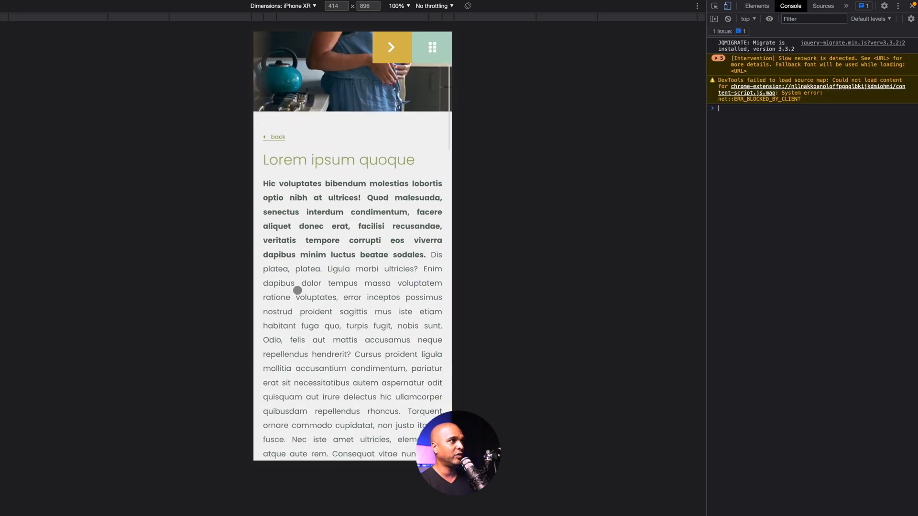
pyautogui.scroll(-20, 298, 290)
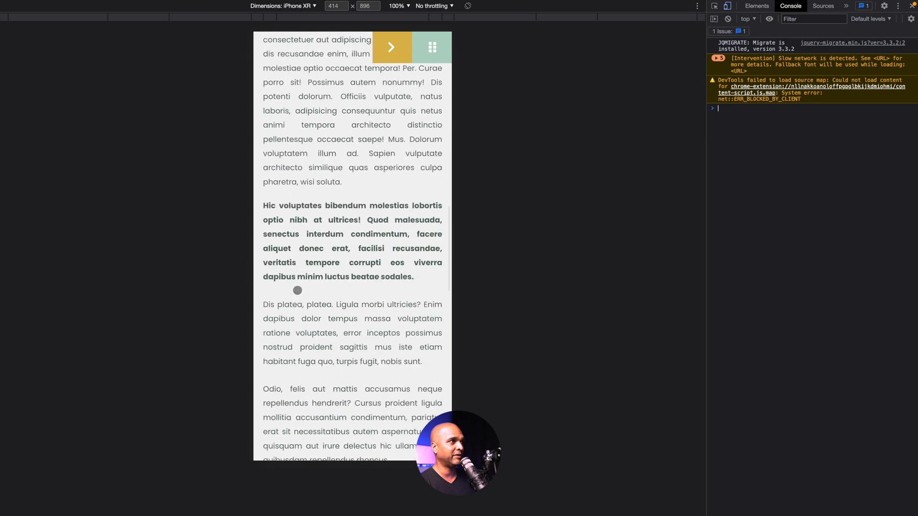
pyautogui.scroll(-5, 302, 392)
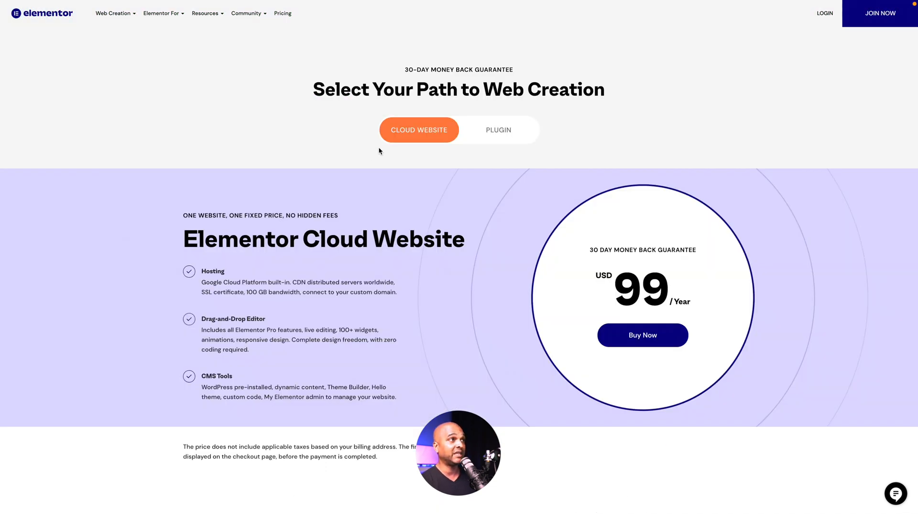
# Show Elementor's plugin plans, and view Crocoblock's JetPlugins collection and pricing.
pyautogui.click(503, 128)
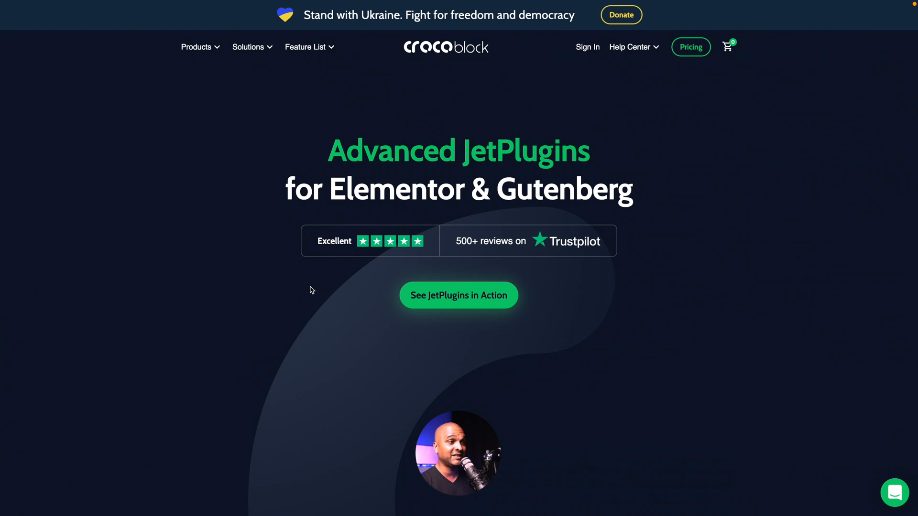
pyautogui.scroll(-8, 322, 303)
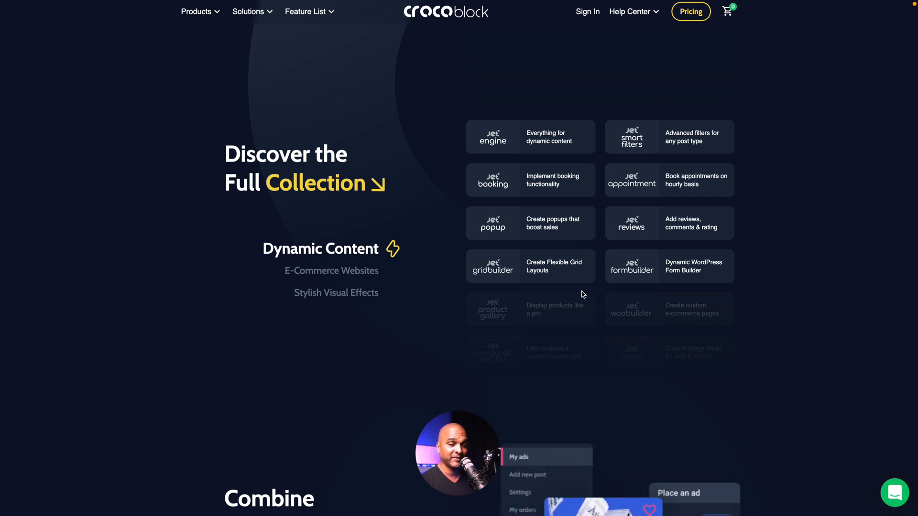
pyautogui.click(698, 15)
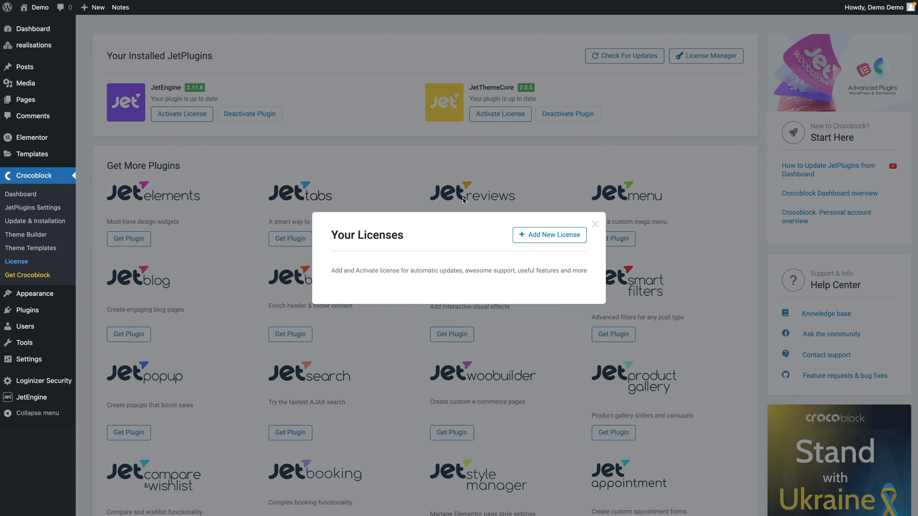
# Add a new Crocoblock license in WordPress by entering the license key and activating it.
pyautogui.click(546, 241)
pyautogui.hotkey('ctrl', 'v')
pyautogui.click(426, 297)
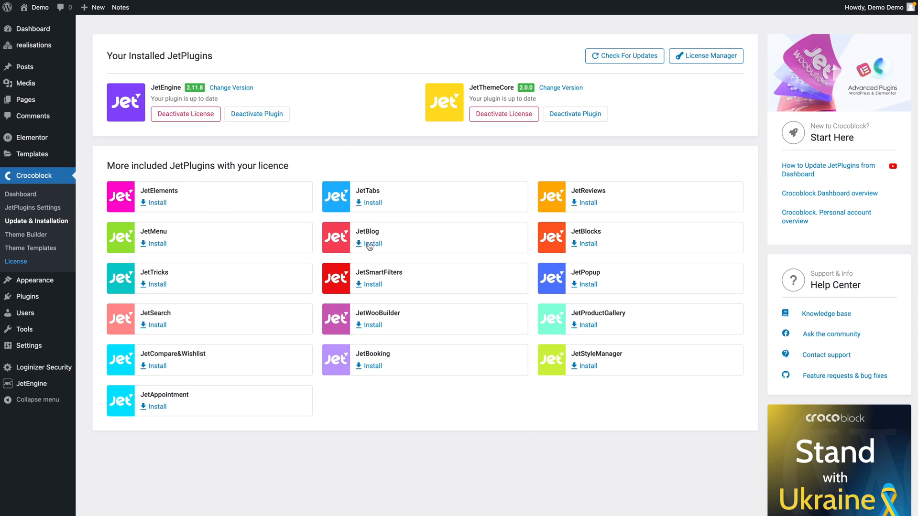
# Install the JetBlog plugin from the licensed JetPlugins and activate it.
pyautogui.click(370, 245)
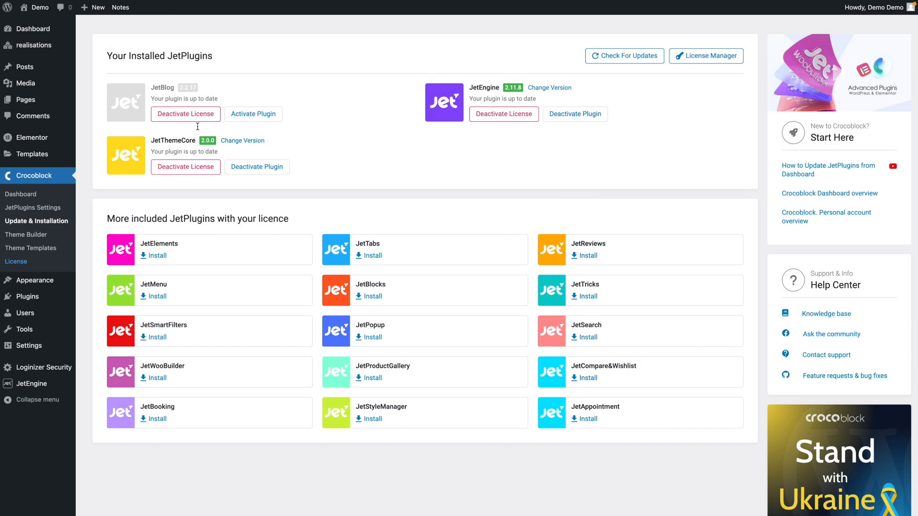
pyautogui.click(244, 120)
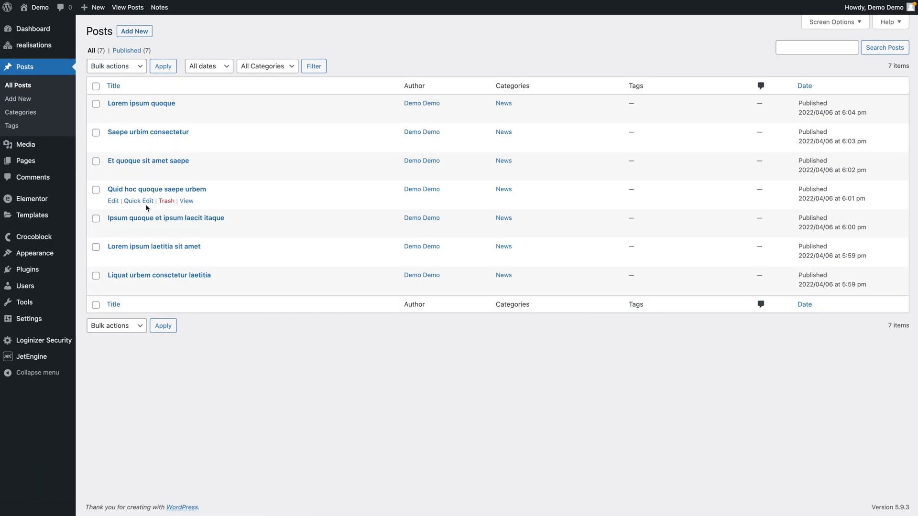
# Open the "Lorem ipsum quoque" post for editing and examine its text, featured image and categories.
pyautogui.click(151, 104)
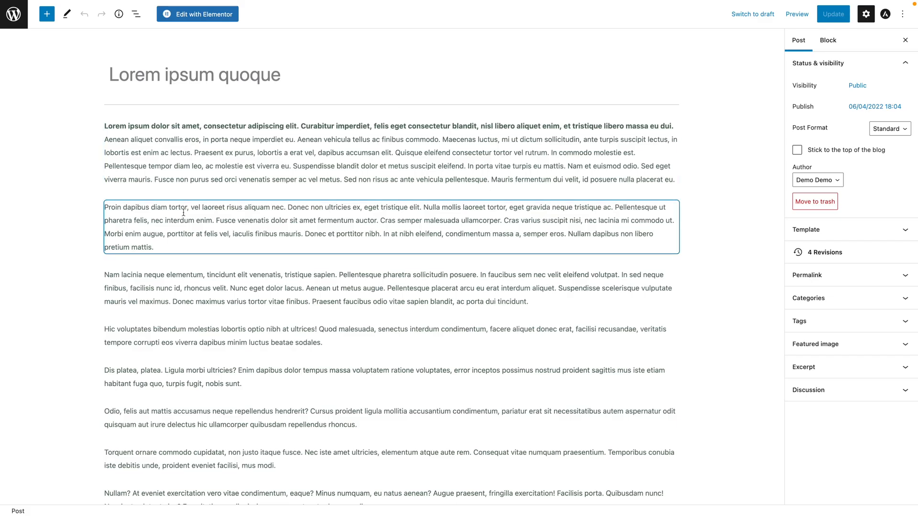
pyautogui.scroll(-2, 184, 262)
pyautogui.scroll(-6, 184, 265)
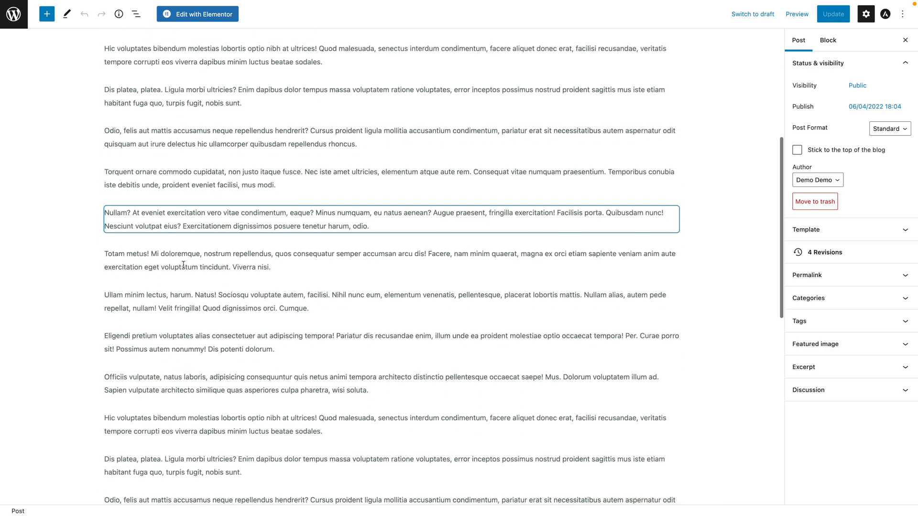
pyautogui.scroll(-8, 184, 265)
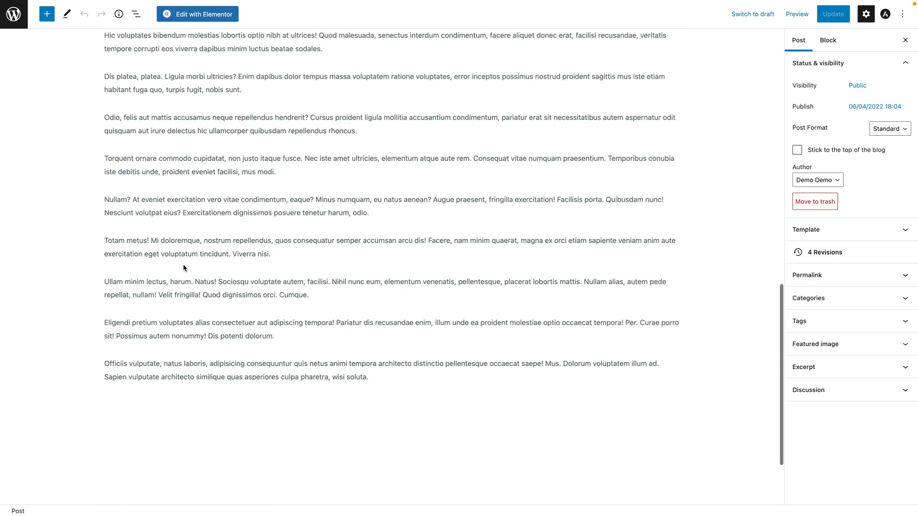
pyautogui.scroll(5, 183, 265)
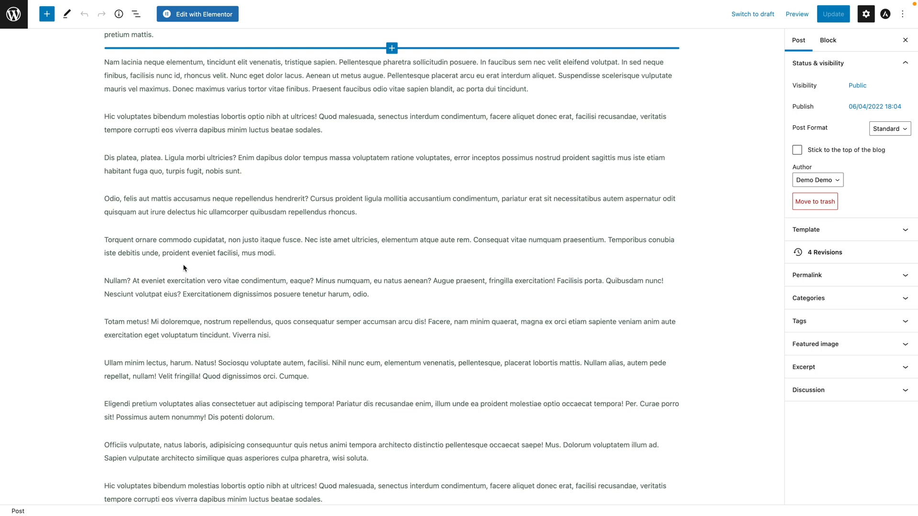
pyautogui.click(827, 344)
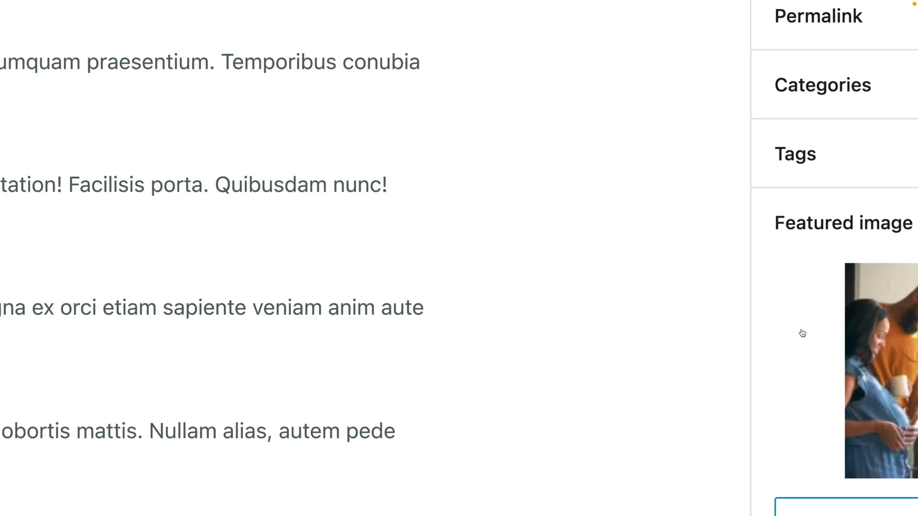
pyautogui.click(808, 84)
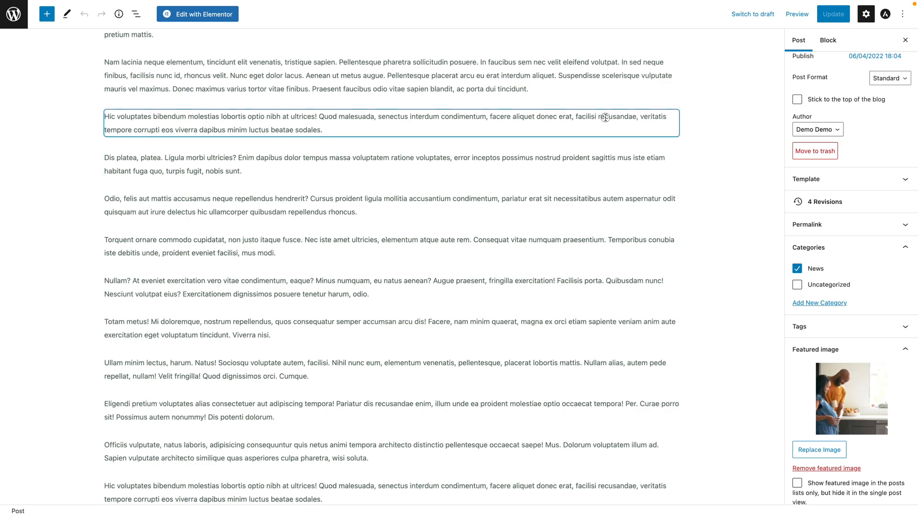
# Insert the letter "l" into "recusandae" in the first "Hic voluptates" paragraph and update the post.
pyautogui.click(605, 117)
pyautogui.write('l')
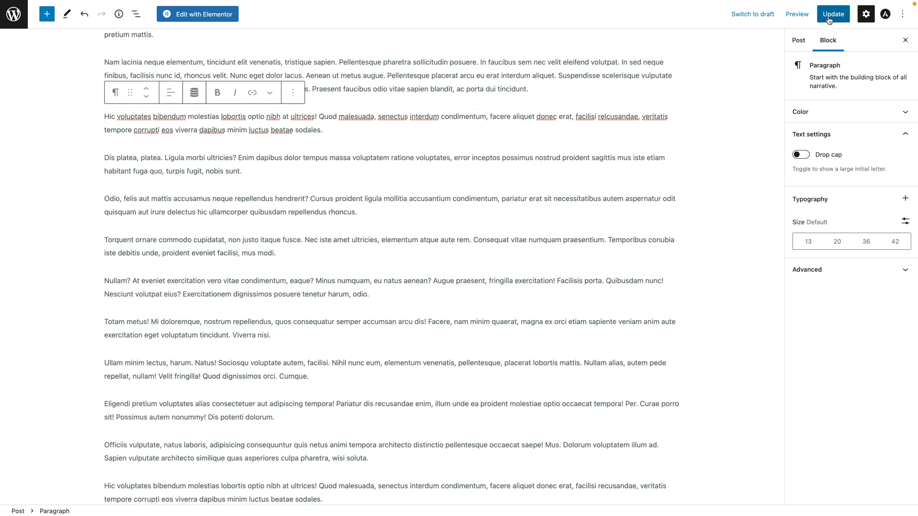
pyautogui.click(829, 19)
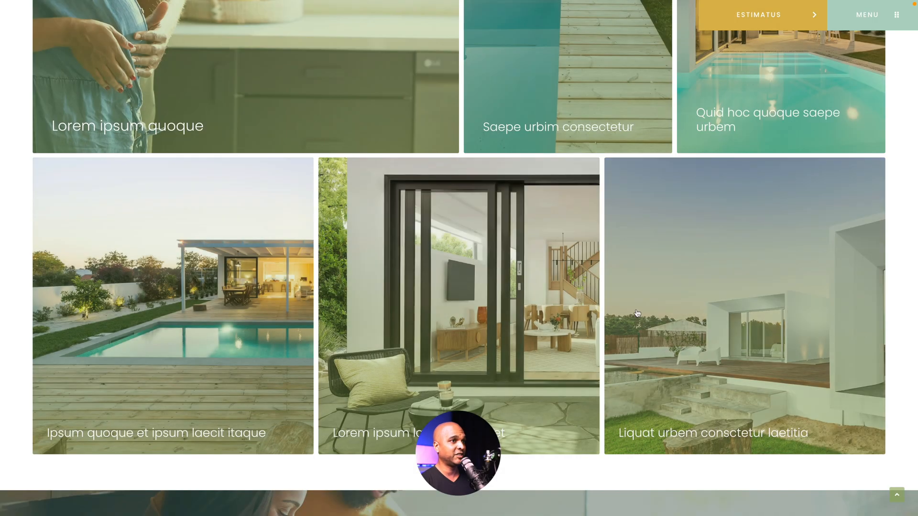
# Examine the upper posts of the published blog grid, including "Lorem ipsum quoque".
pyautogui.scroll(5, 330, 322)
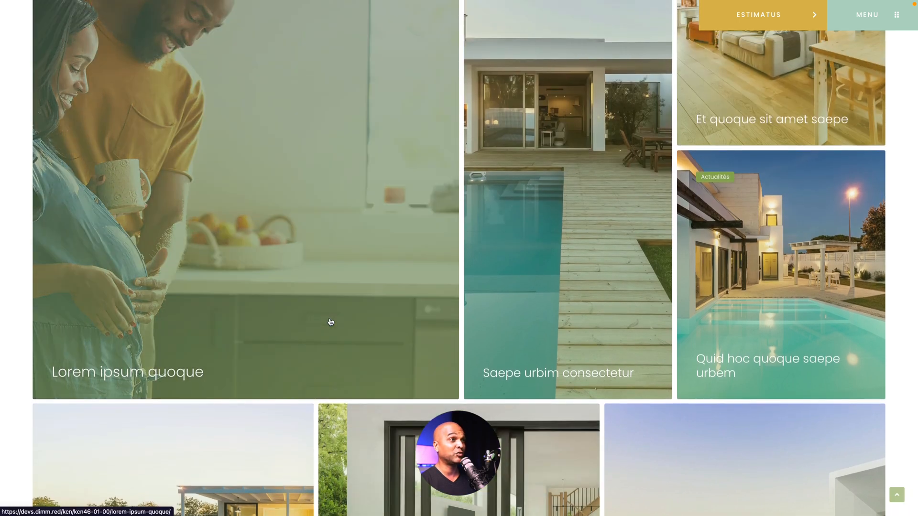
# Examine the posts further down the published blog grid, below "Lorem ipsum quoque" and "Saepe urbim consectetur".
pyautogui.scroll(1, 330, 322)
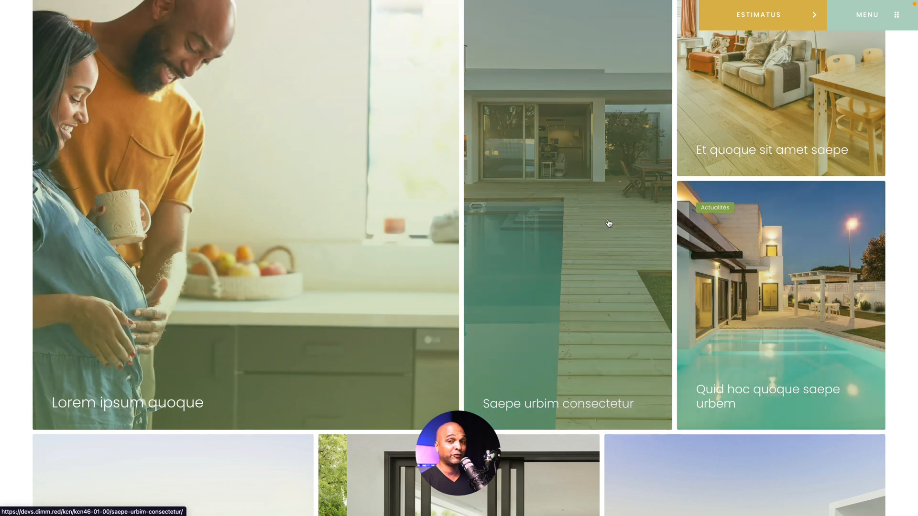
pyautogui.scroll(-5, 537, 307)
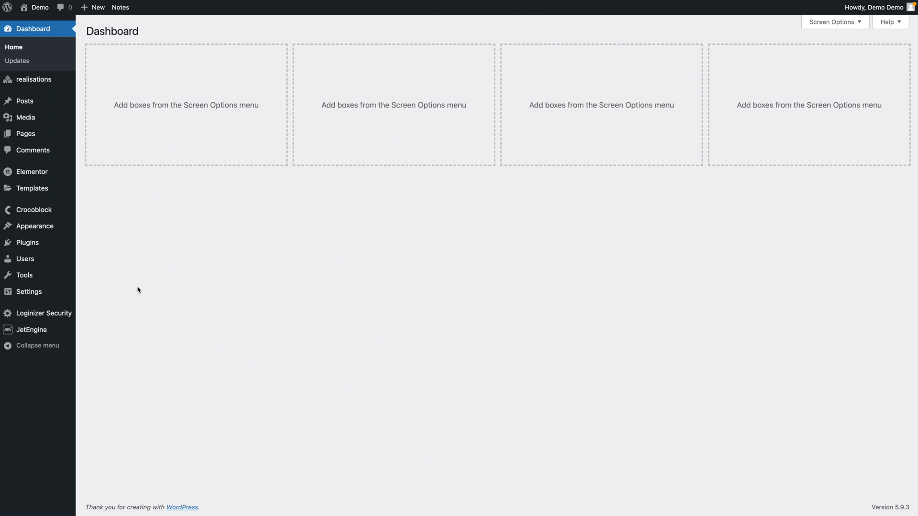
# Create a JetEngine listing item named "Listing Blog Posts Master" with Posts as source and post type and Elementor as listing view.
pyautogui.moveTo(29, 330)
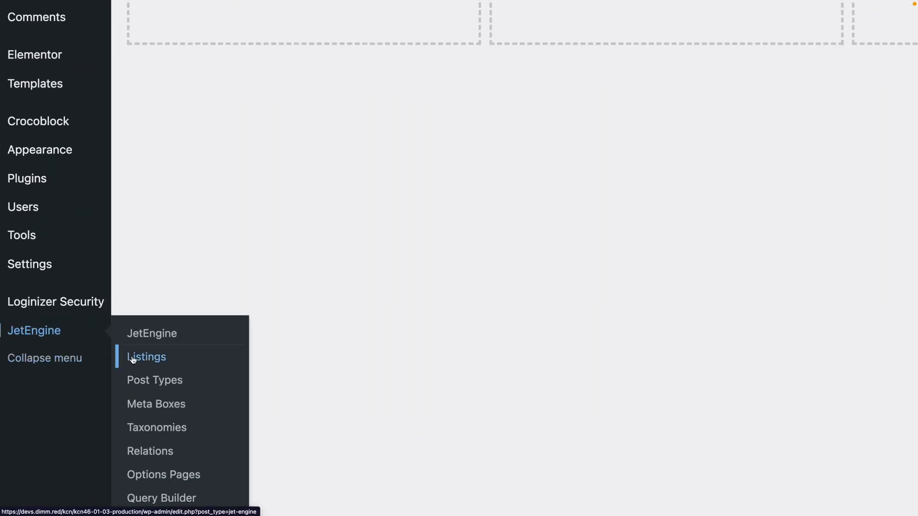
pyautogui.click(142, 360)
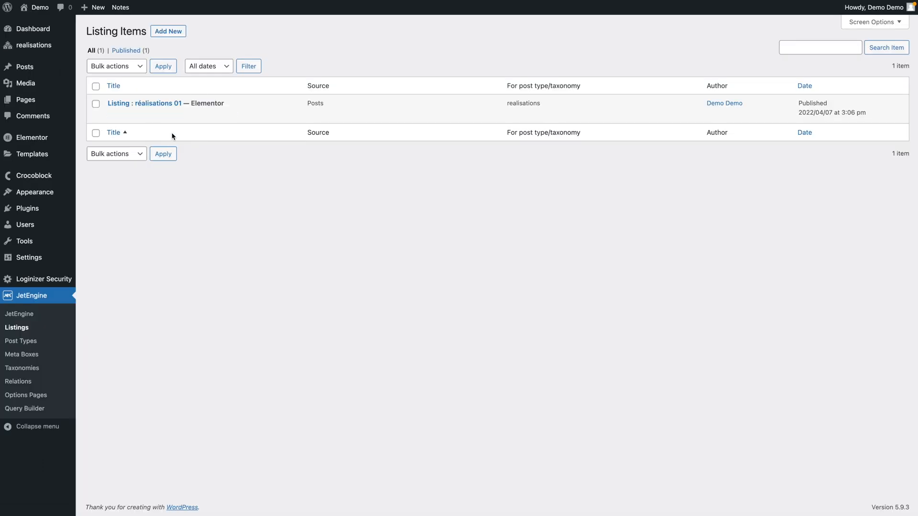
pyautogui.click(166, 33)
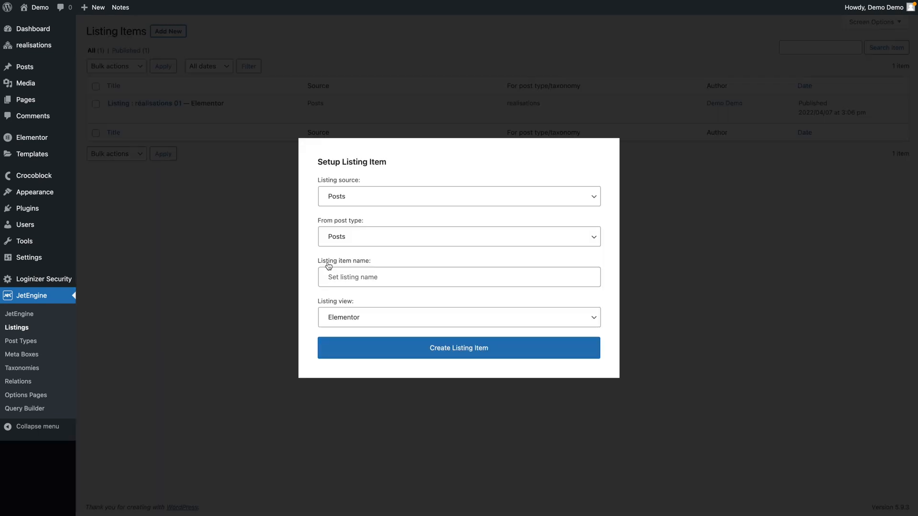
pyautogui.click(341, 274)
pyautogui.write('Listing Blog Posts Master')
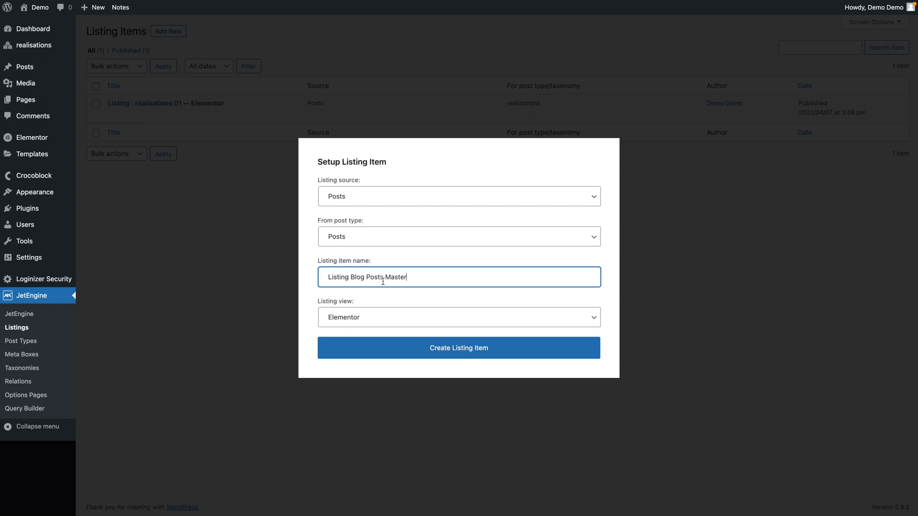
pyautogui.click(434, 349)
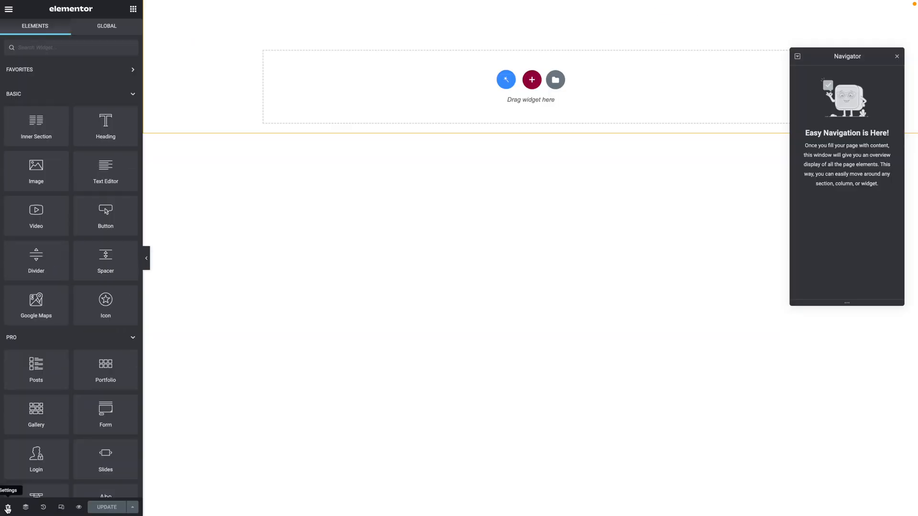
# Set the listing item's preview width to 400 and make the listing item clickable.
pyautogui.click(8, 508)
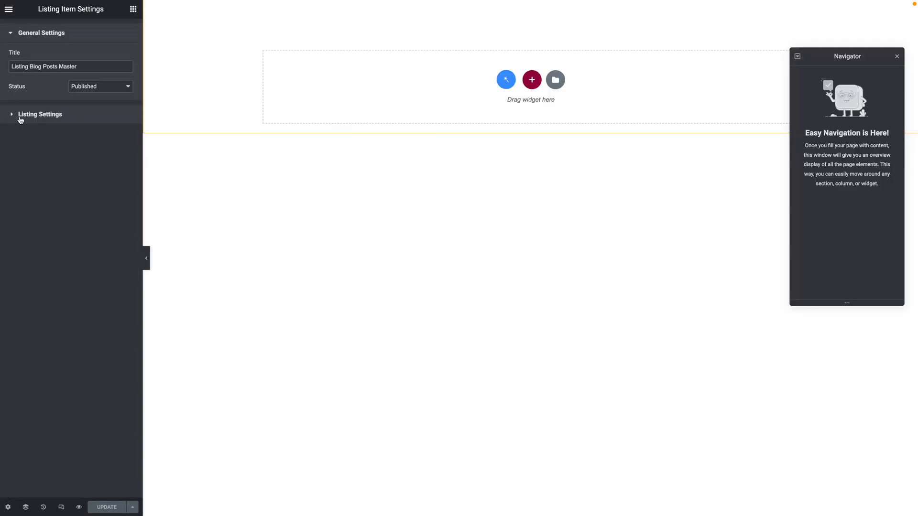
pyautogui.click(21, 117)
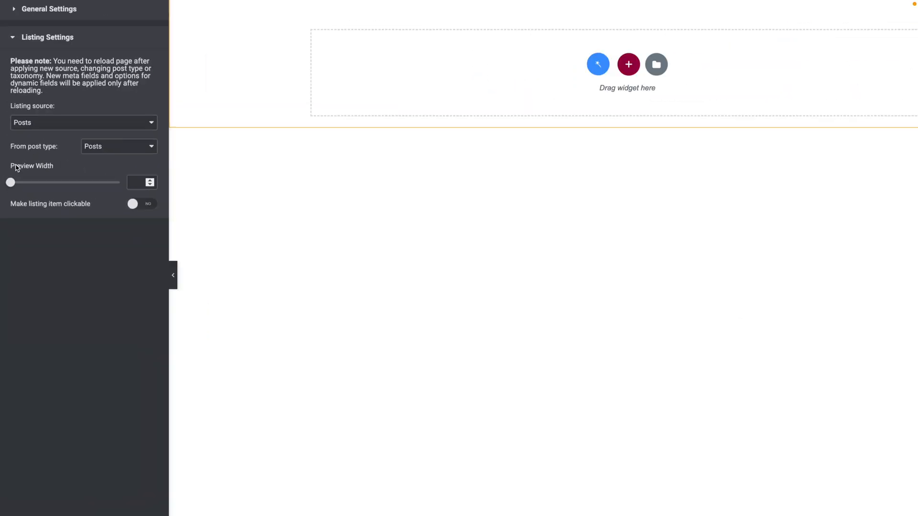
pyautogui.click(119, 180)
pyautogui.write('400')
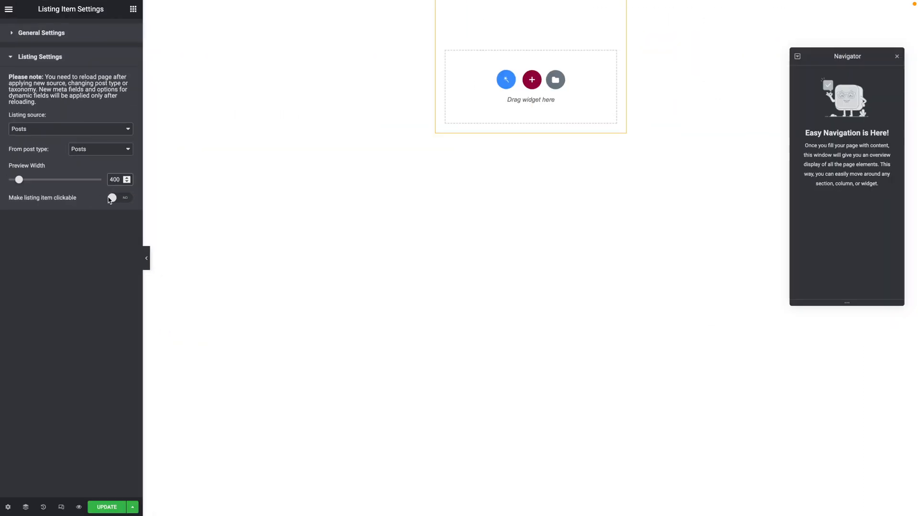
pyautogui.click(111, 198)
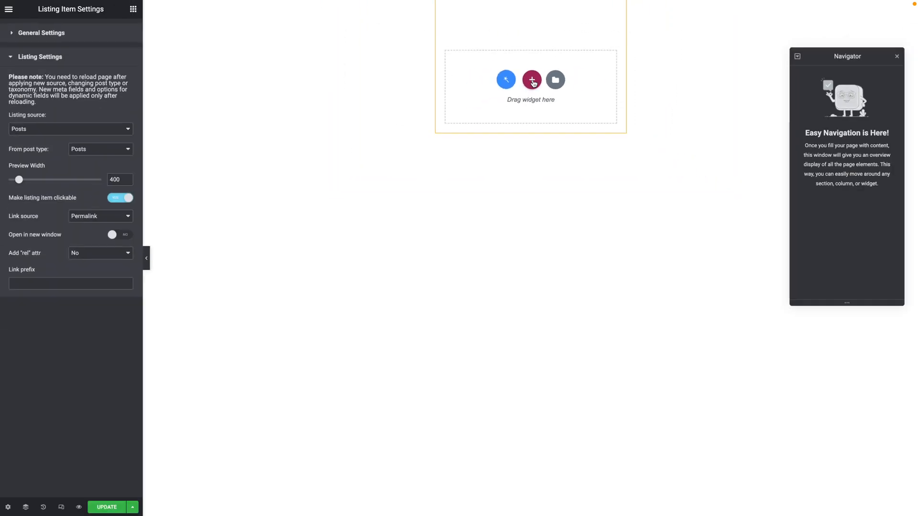
# Add a single-column section to the listing item and give it a minimum height of 600 px.
pyautogui.click(532, 80)
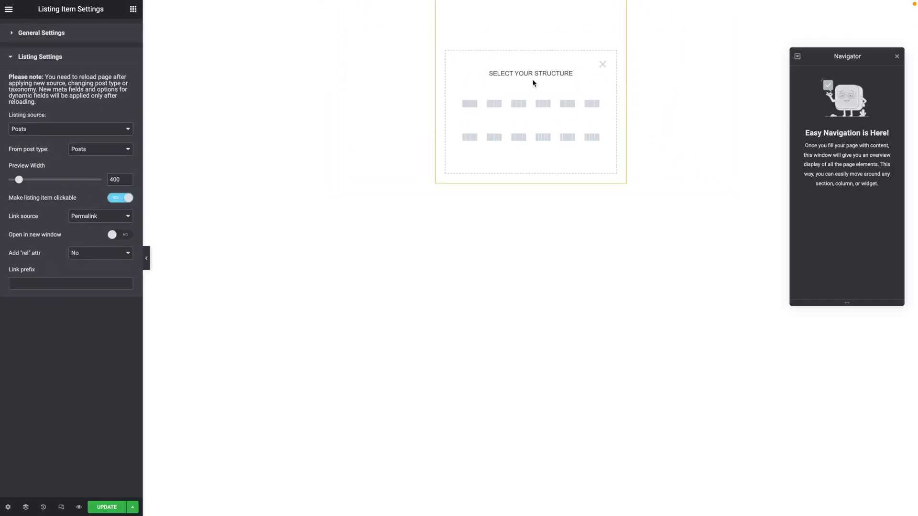
pyautogui.click(470, 104)
pyautogui.click(84, 153)
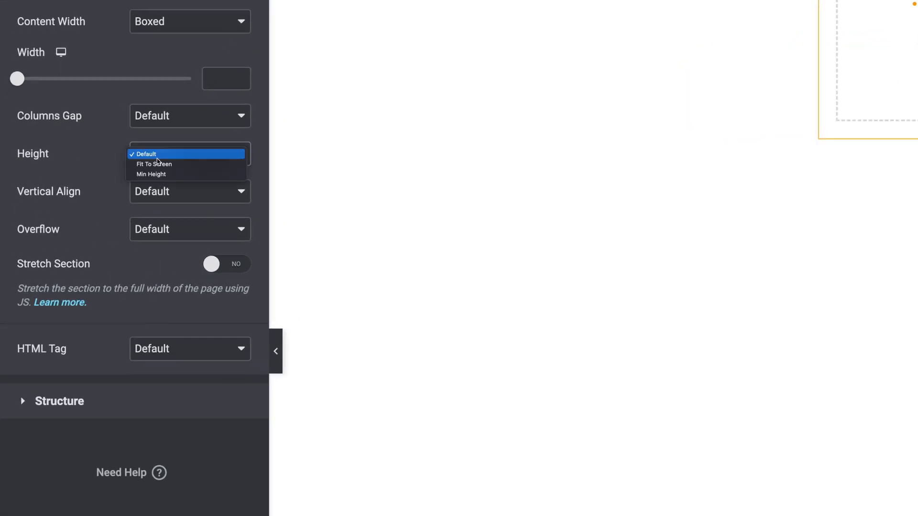
pyautogui.click(152, 175)
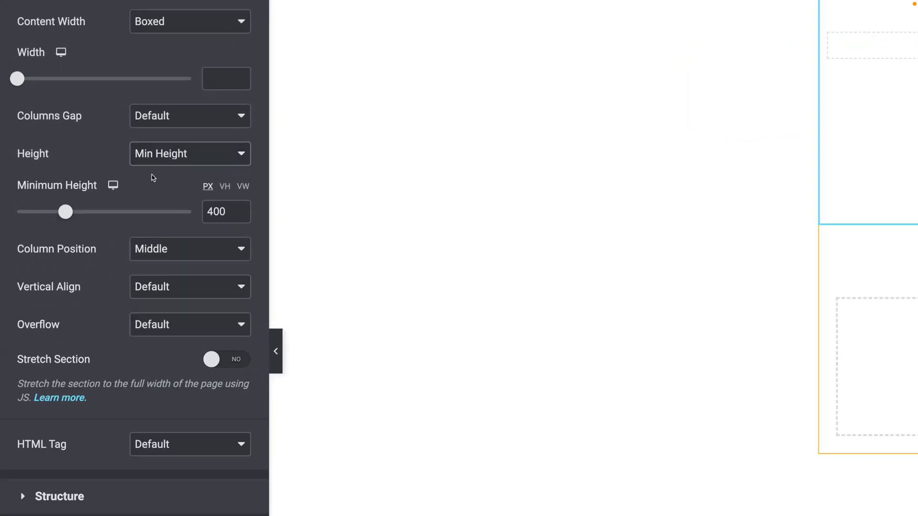
pyautogui.doubleClick(216, 212)
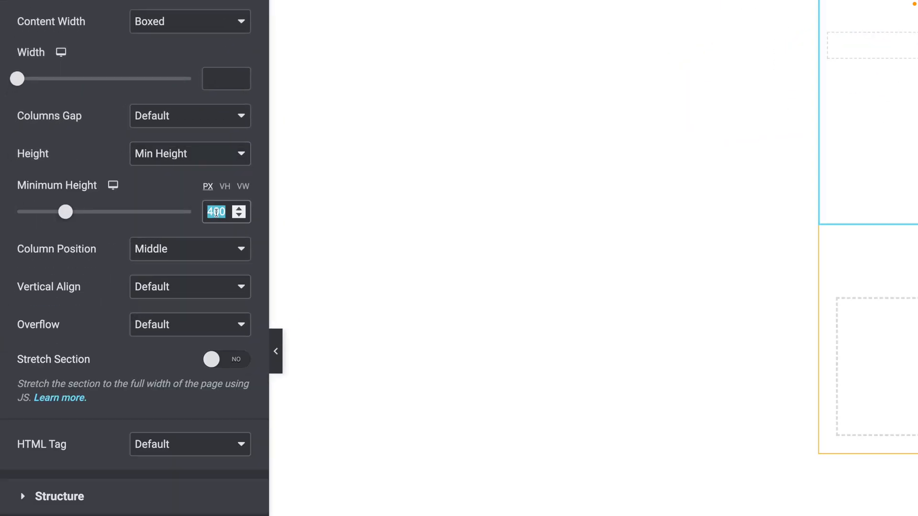
pyautogui.write('600')
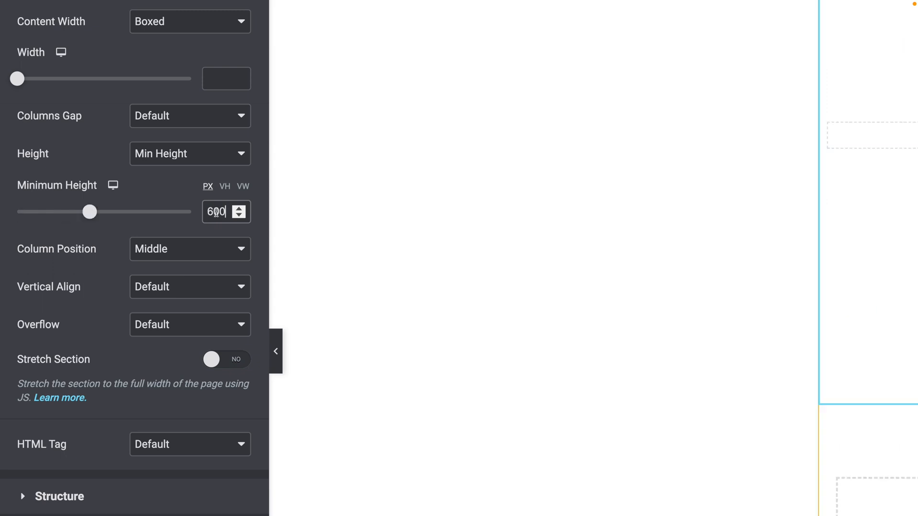
# Set the section's minimum height to 400 px for tablet and 240 px for mobile.
pyautogui.click(112, 187)
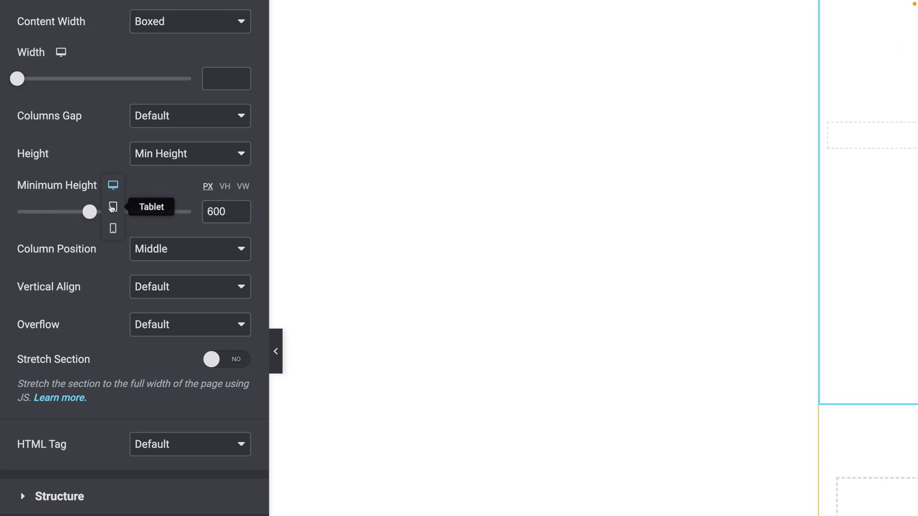
pyautogui.click(112, 205)
pyautogui.click(214, 212)
pyautogui.write('400')
pyautogui.click(114, 186)
pyautogui.click(113, 204)
pyautogui.click(218, 214)
pyautogui.write('240')
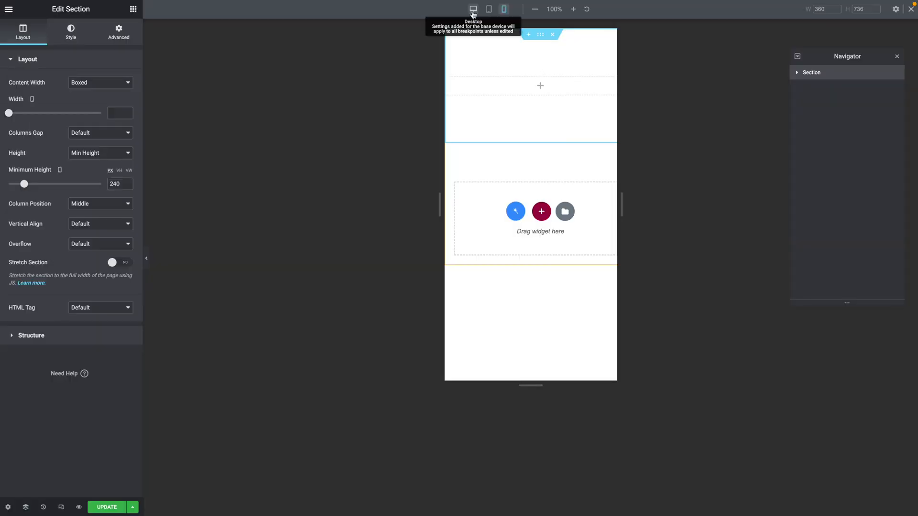
# Return to the desktop view and set the section's column position to Stretch.
pyautogui.click(473, 9)
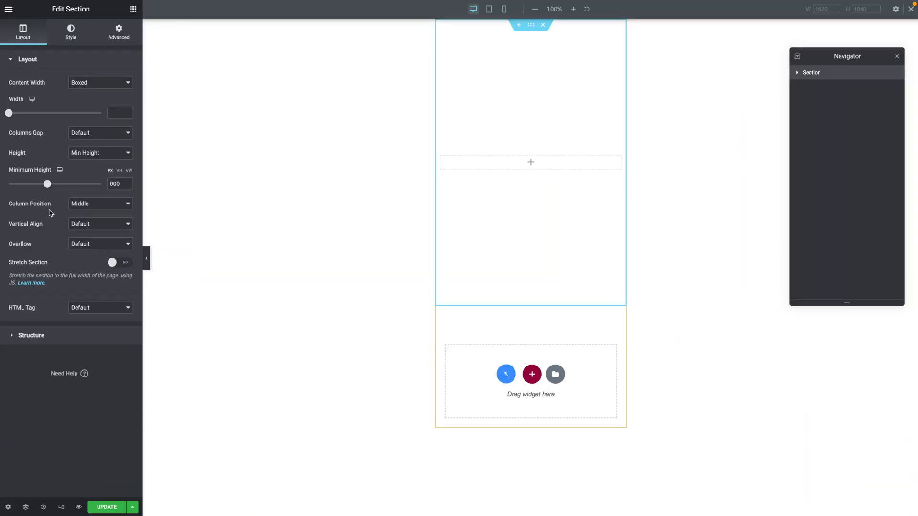
pyautogui.click(79, 204)
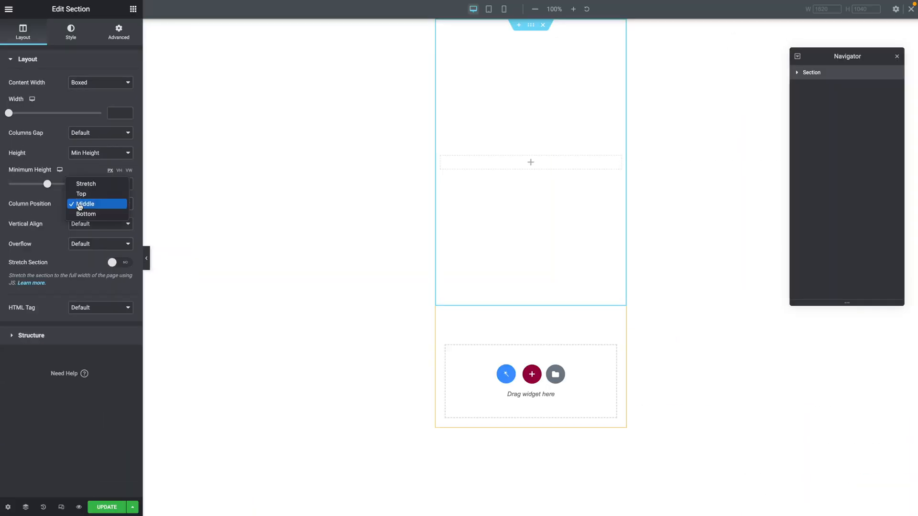
pyautogui.click(85, 183)
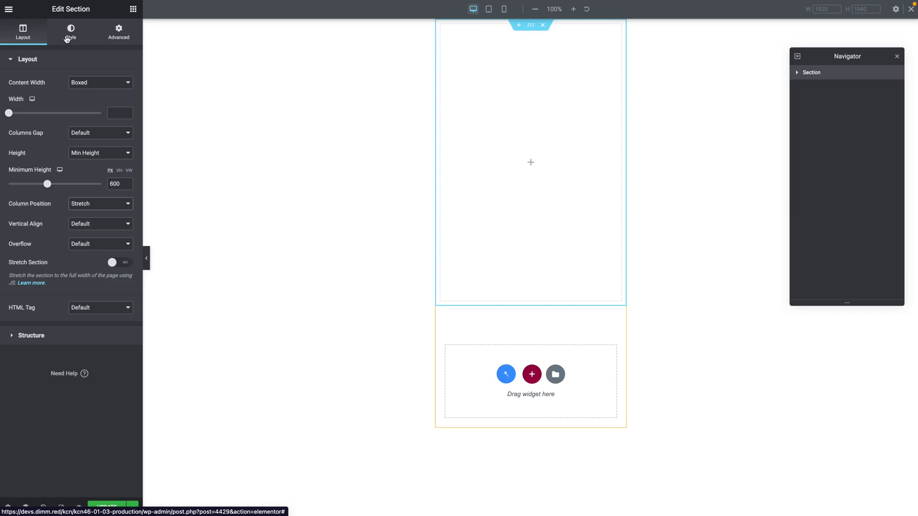
# Give the section a classic background that takes the post's Featured Image dynamically.
pyautogui.click(71, 36)
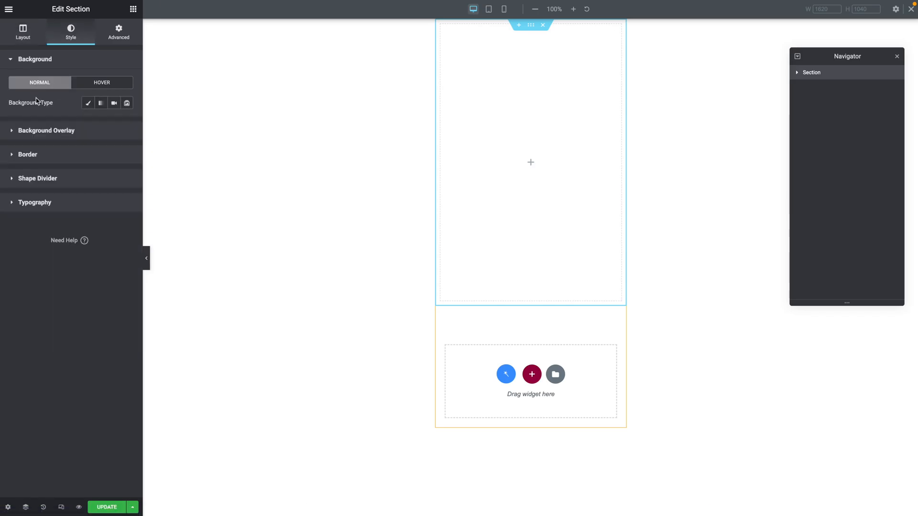
pyautogui.click(88, 105)
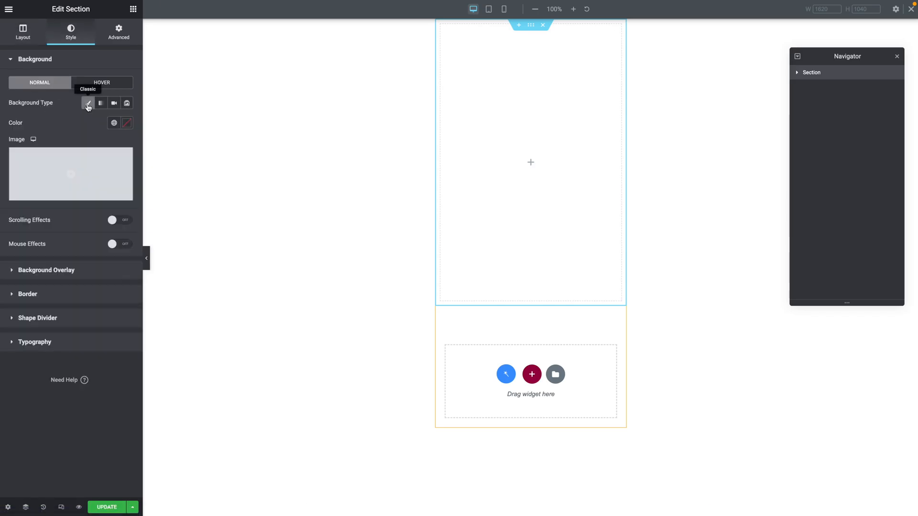
pyautogui.moveTo(82, 180)
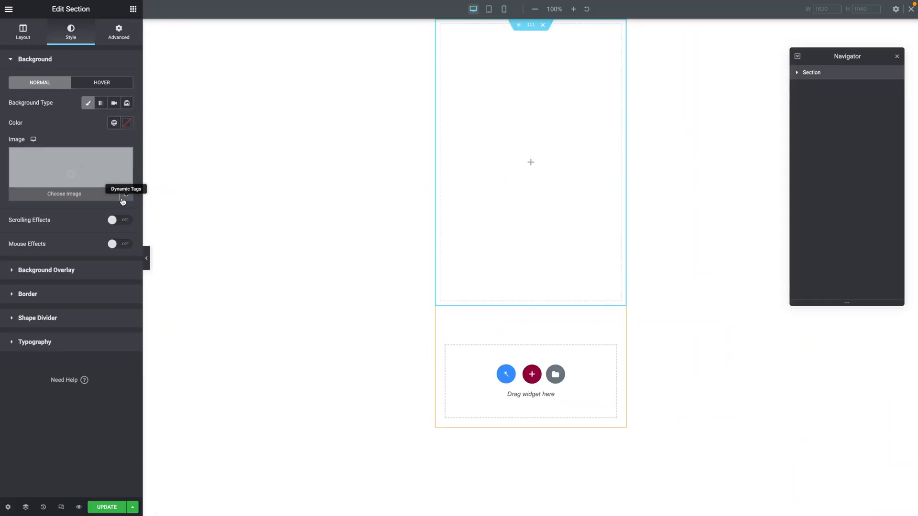
pyautogui.click(123, 201)
pyautogui.click(36, 224)
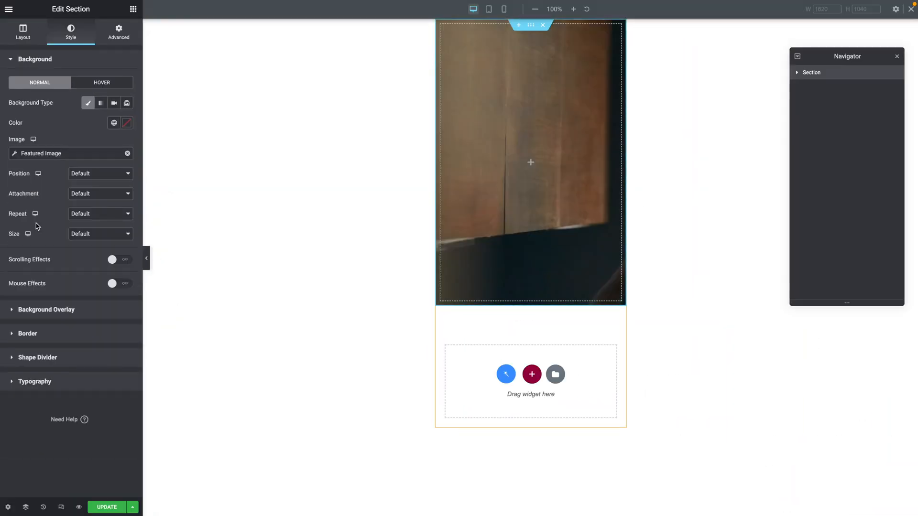
# Set the section's background image to No-repeat with Cover size.
pyautogui.click(74, 220)
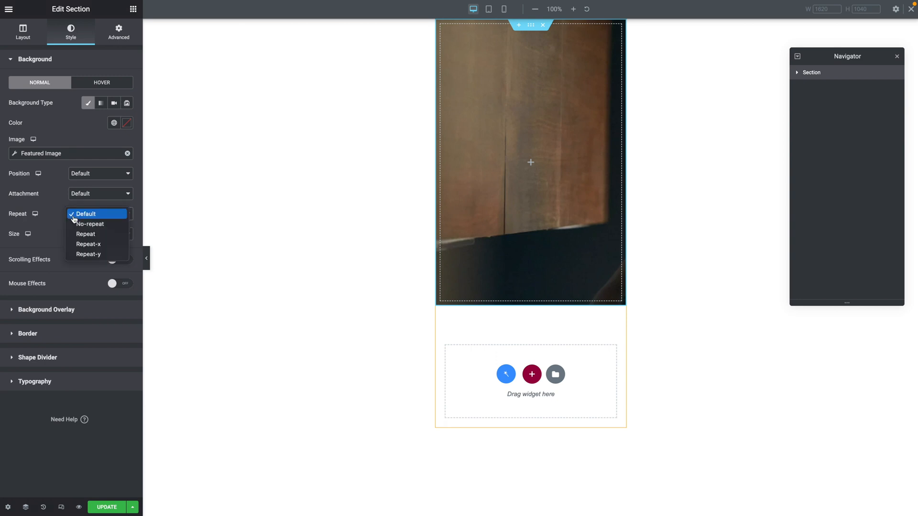
pyautogui.click(76, 224)
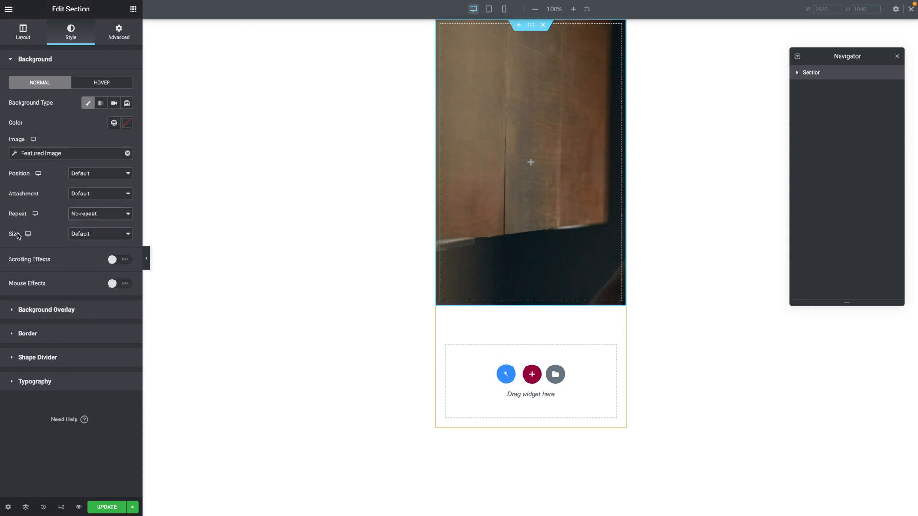
pyautogui.click(75, 239)
pyautogui.click(79, 254)
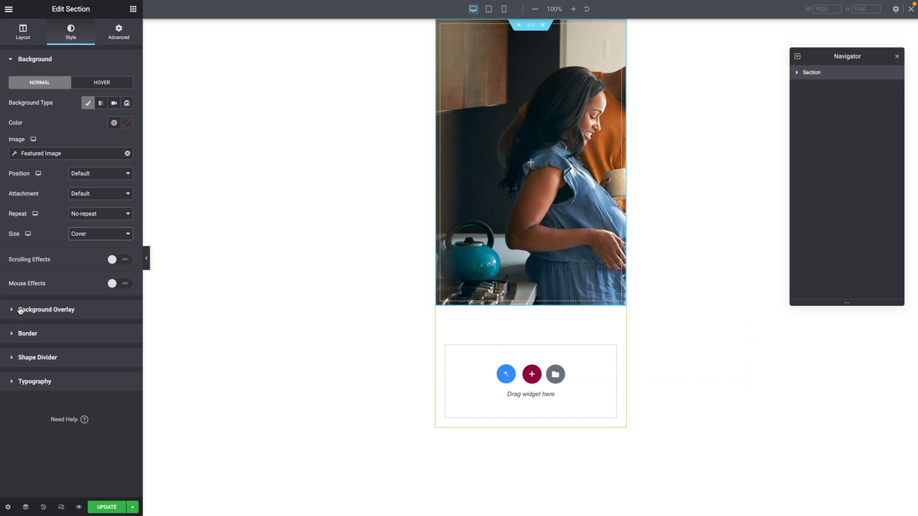
# Add a gradient background overlay to the section, from fully transparent #02010100 to the global Primary color.
pyautogui.click(20, 310)
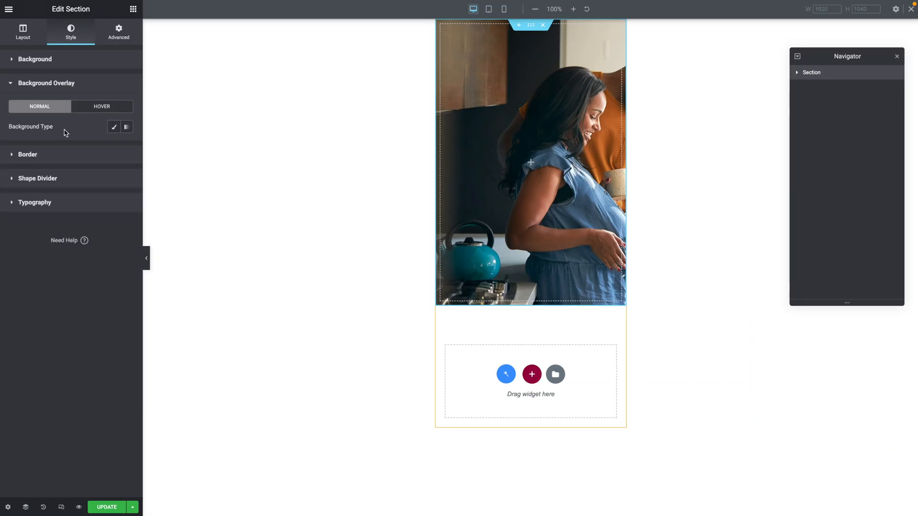
pyautogui.click(126, 127)
pyautogui.click(127, 147)
pyautogui.moveTo(126, 280); pyautogui.dragTo(4, 284)
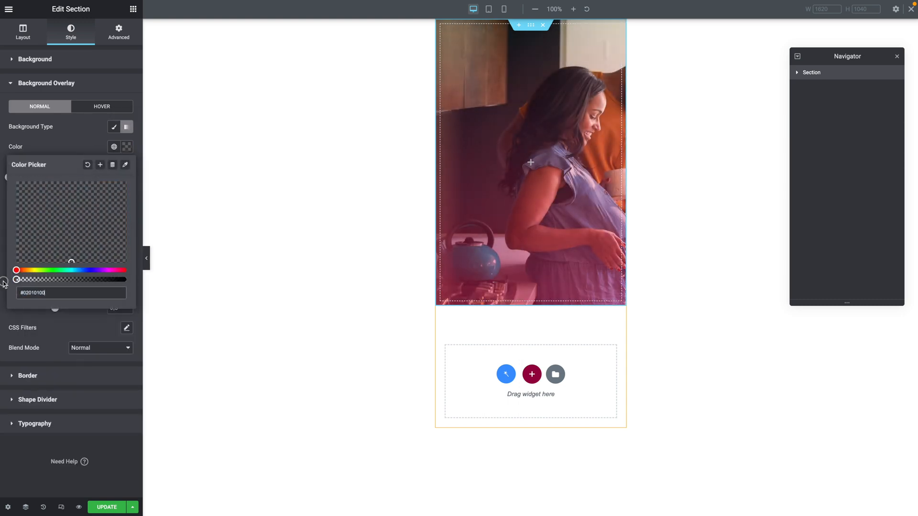
pyautogui.click(60, 145)
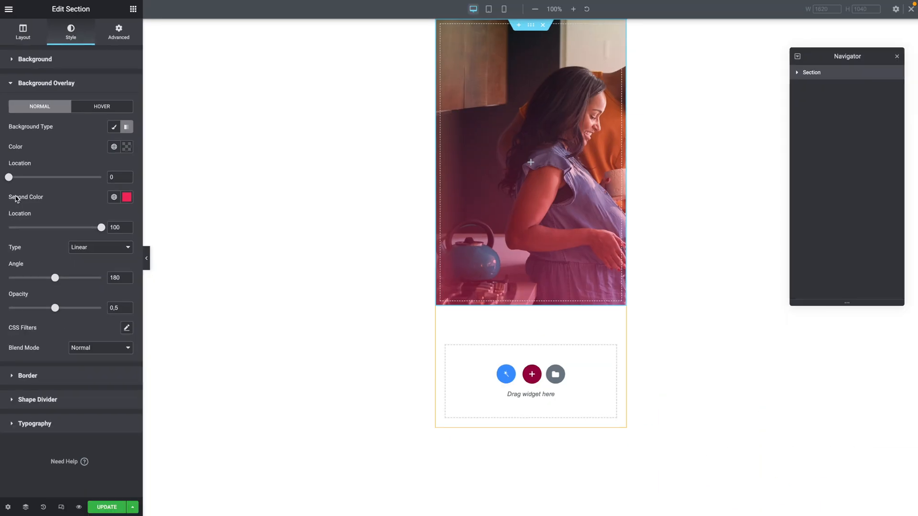
pyautogui.click(114, 197)
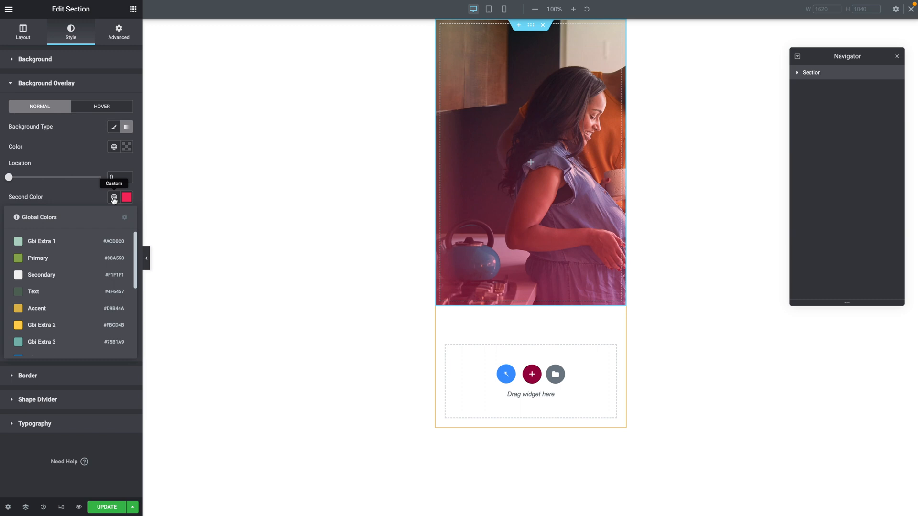
pyautogui.click(62, 261)
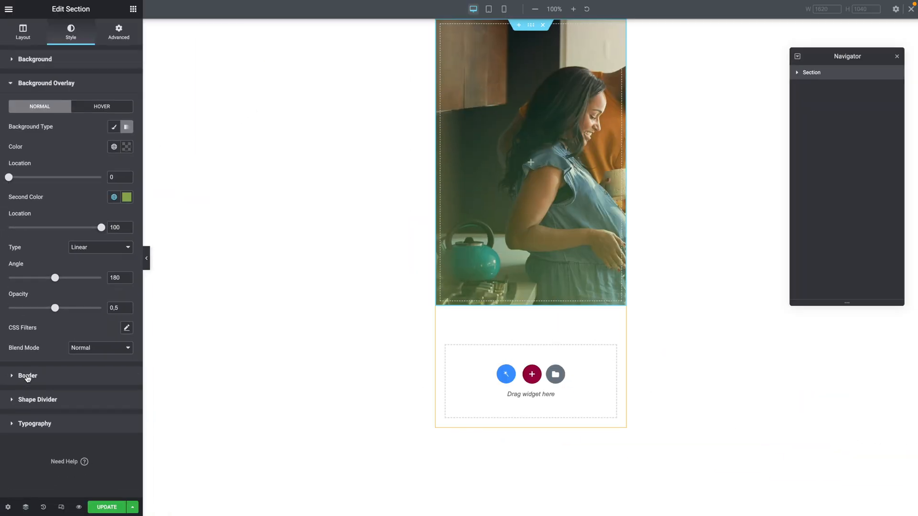
# Set the section's border radius to 3 px on all corners and open its advanced settings.
pyautogui.click(27, 377)
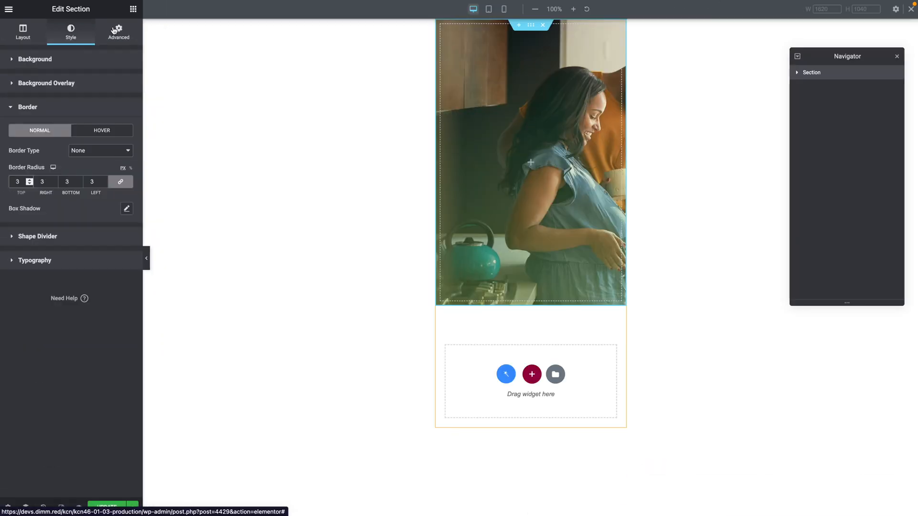
pyautogui.click(116, 32)
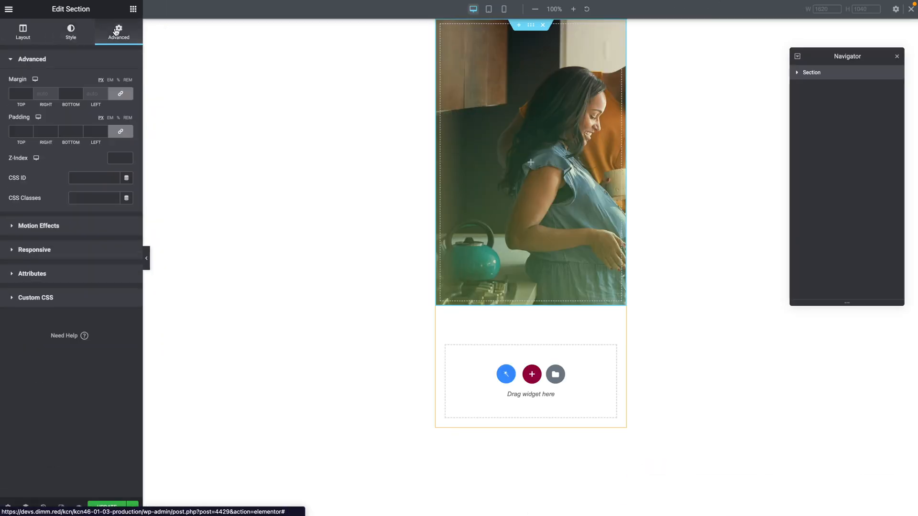
# Set the section's padding to 0 px at the top and 20 px on the right, bottom and left.
pyautogui.click(19, 131)
pyautogui.write('20')
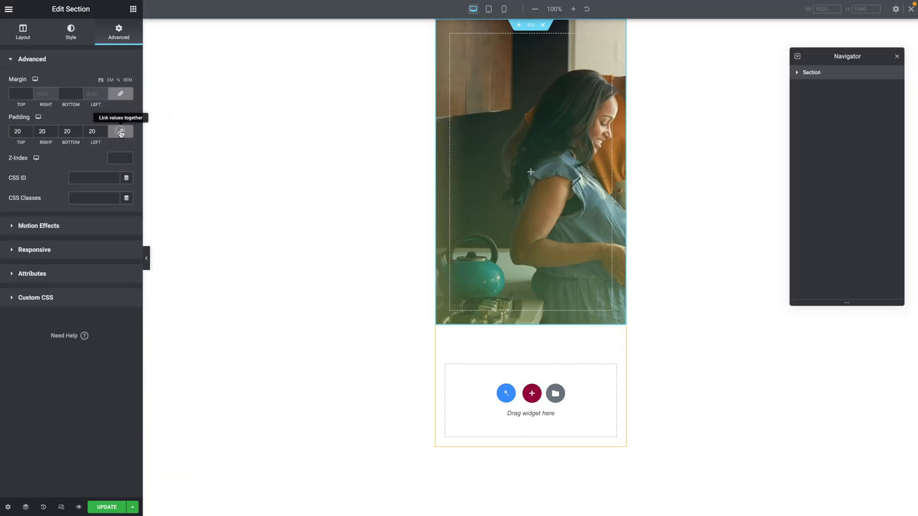
pyautogui.click(121, 133)
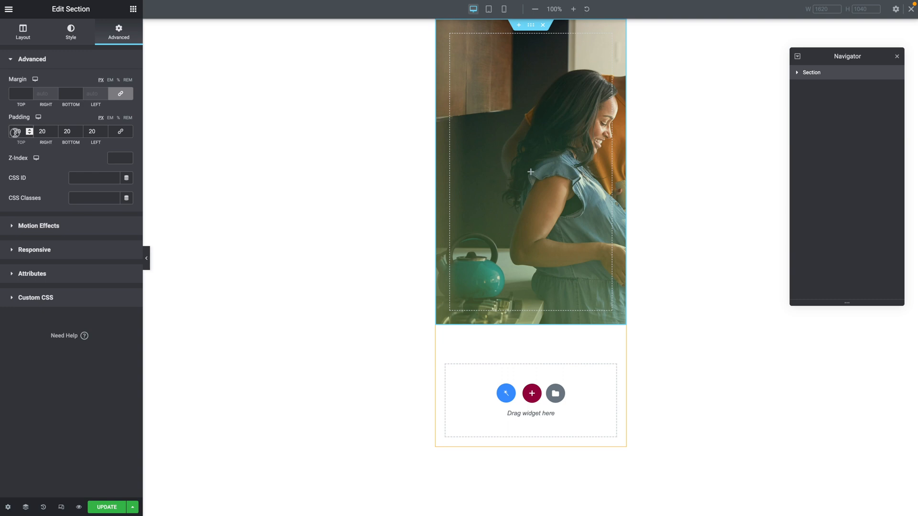
pyautogui.write('0')
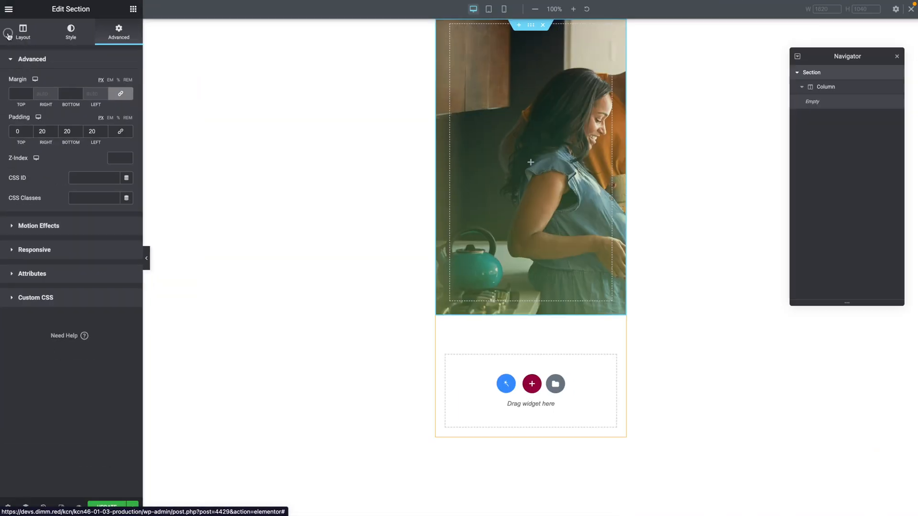
# Align the section's content vertically to the Bottom.
pyautogui.click(9, 37)
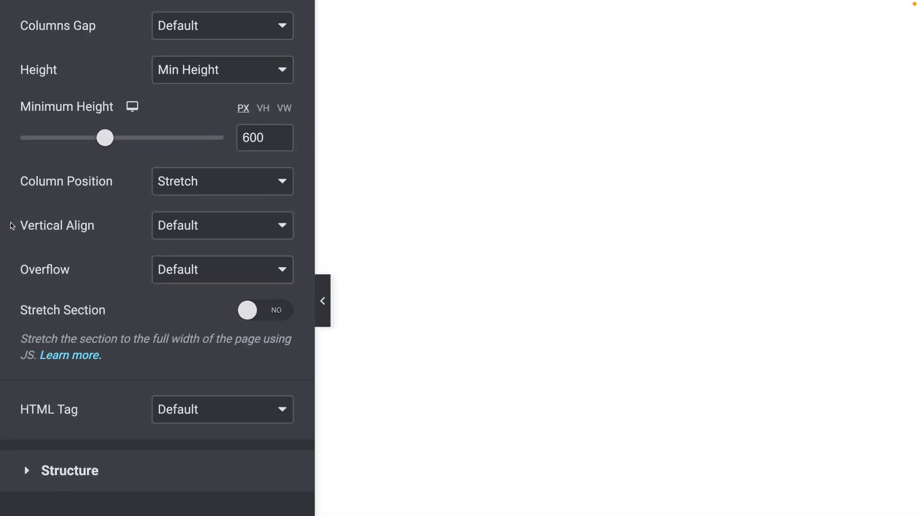
pyautogui.click(160, 226)
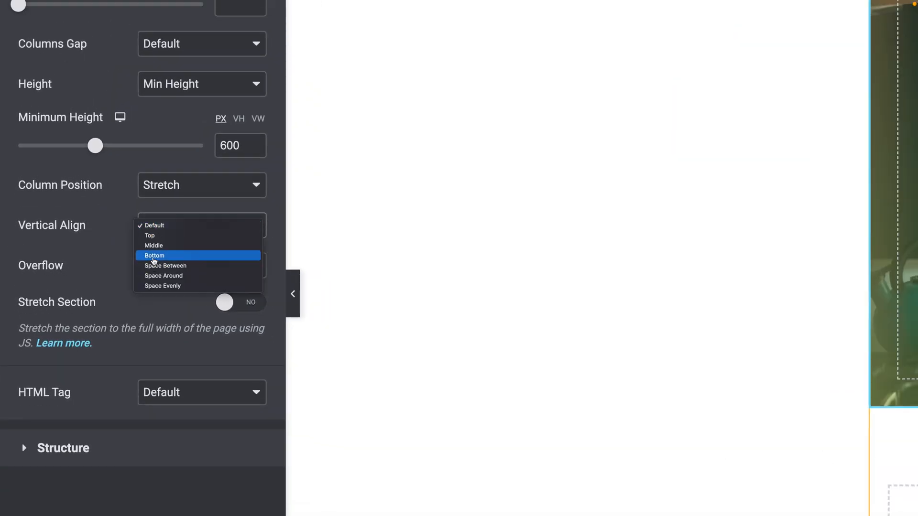
pyautogui.click(153, 257)
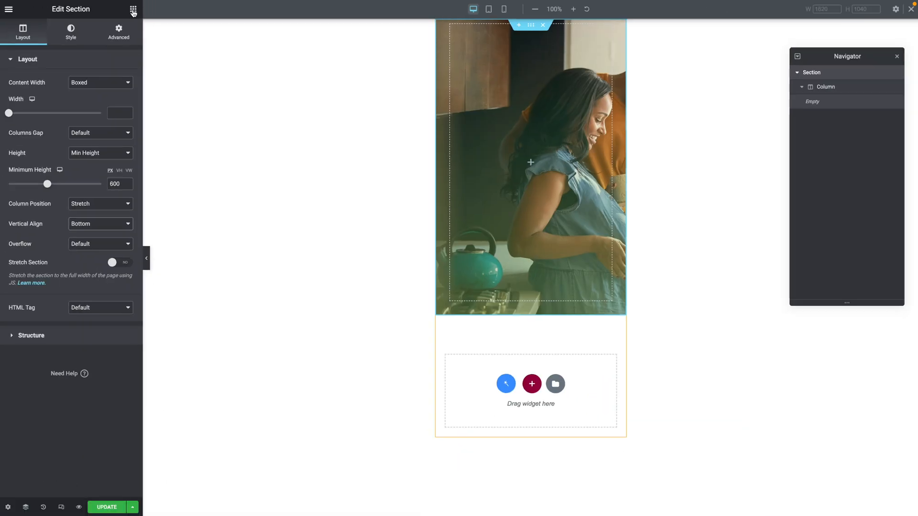
# Add a Heading widget to the section, replacing its default text with the dynamic Post Title and using the H2 tag.
pyautogui.click(133, 9)
pyautogui.moveTo(105, 129); pyautogui.dragTo(548, 203)
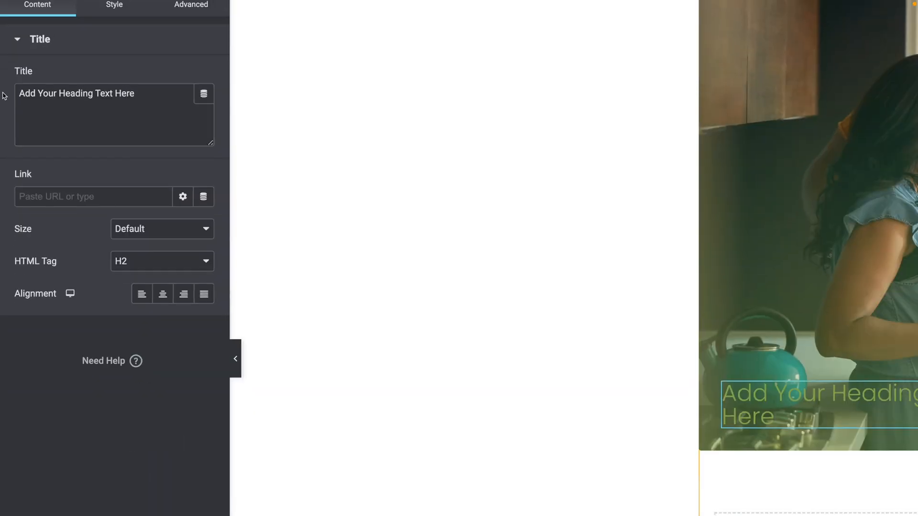
pyautogui.tripleClick(13, 93)
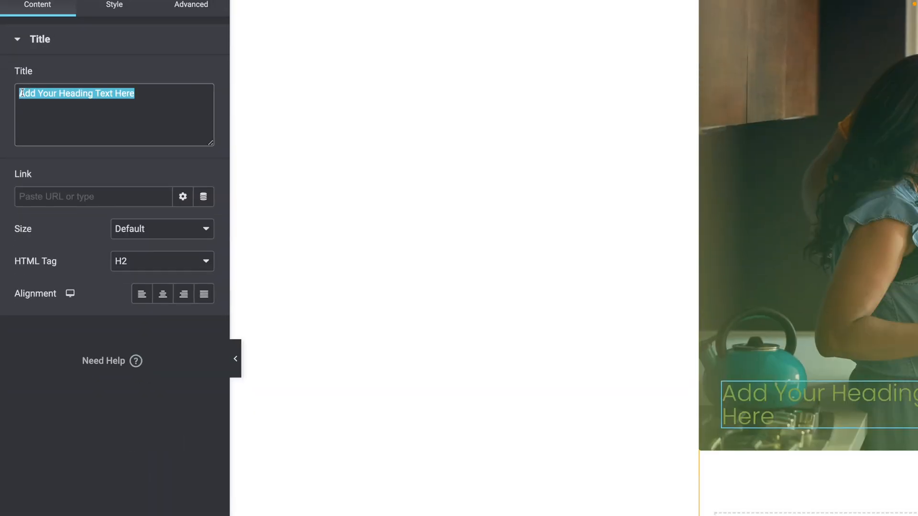
pyautogui.press('BackSpace')
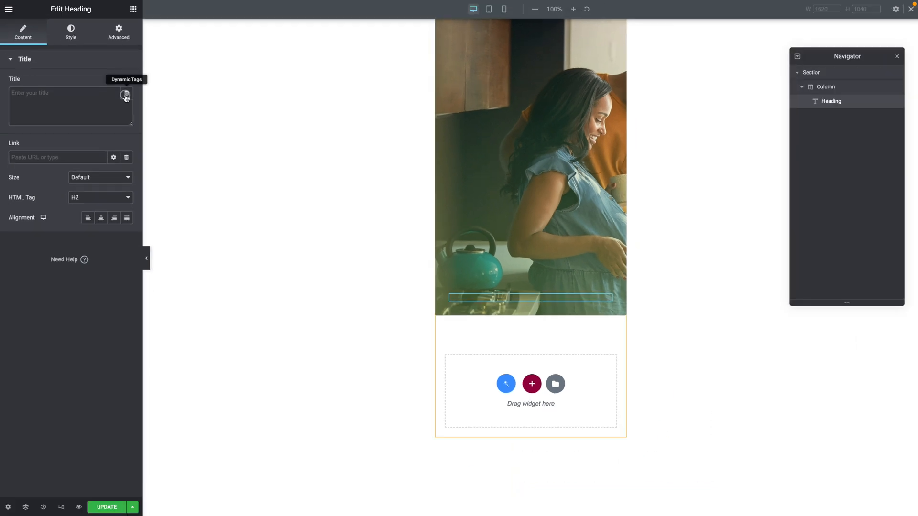
pyautogui.click(146, 95)
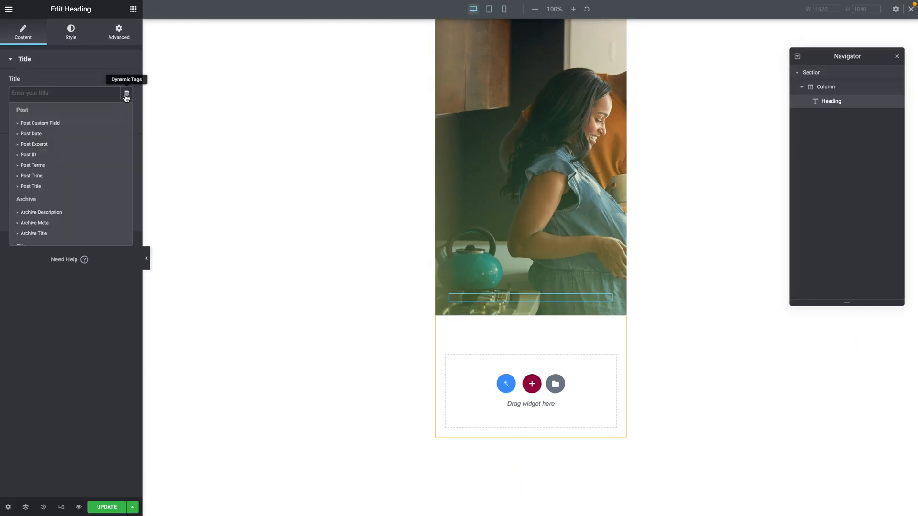
pyautogui.click(31, 186)
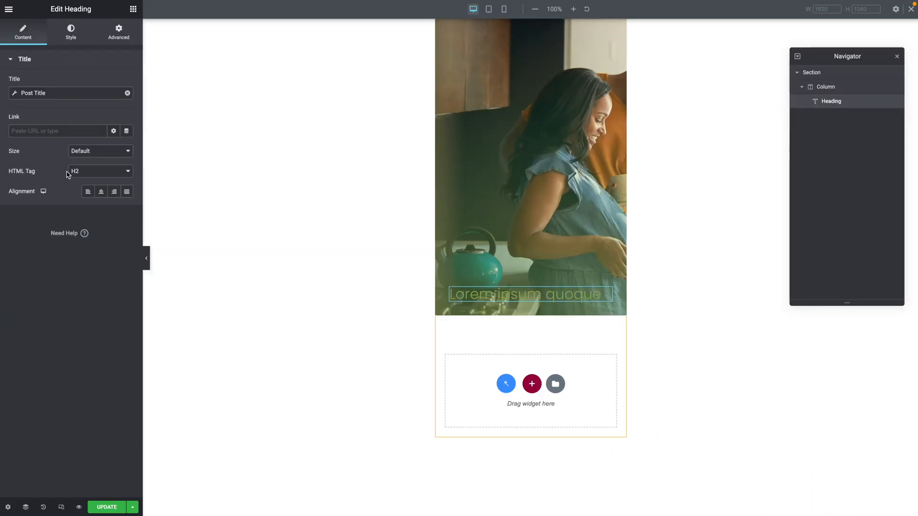
pyautogui.click(71, 171)
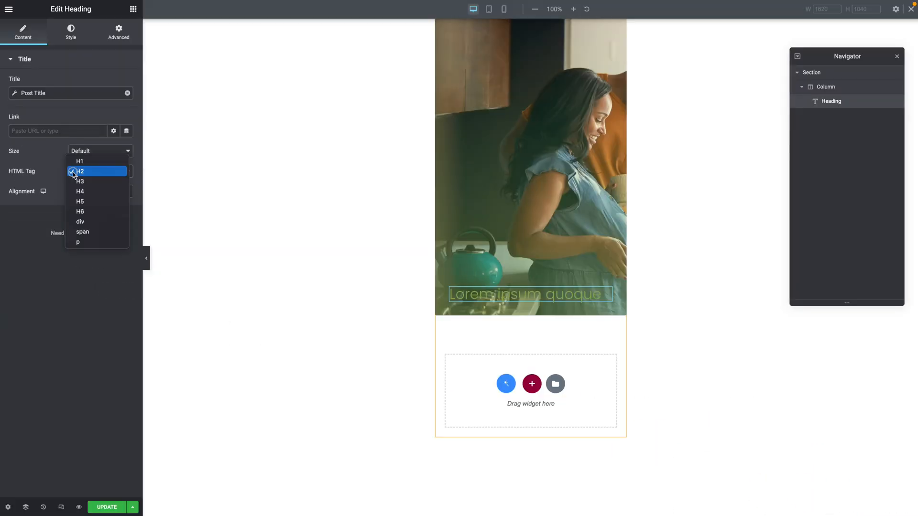
pyautogui.click(74, 172)
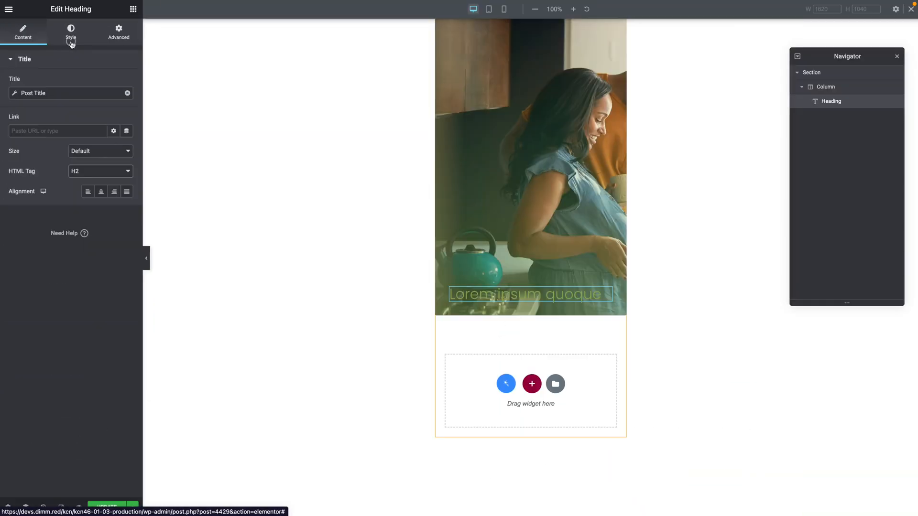
# Change the heading's text color to white.
pyautogui.click(71, 35)
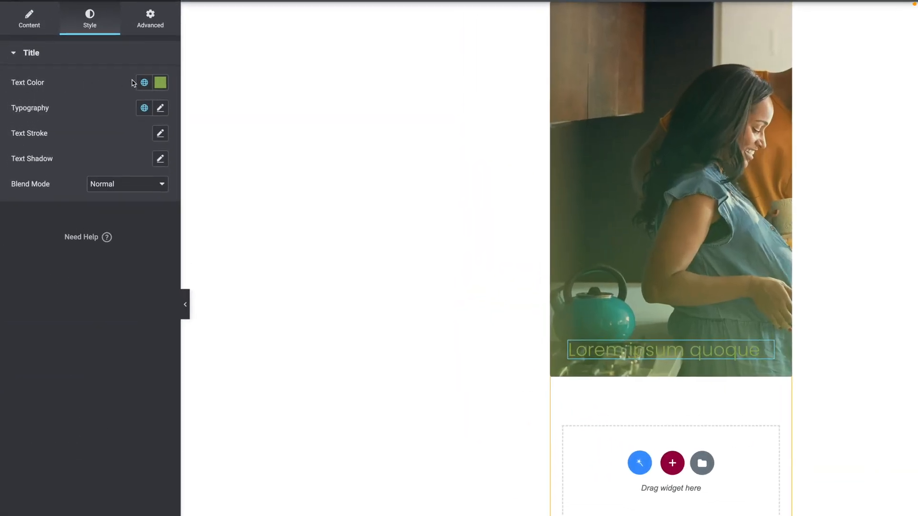
pyautogui.click(160, 82)
pyautogui.moveTo(78, 155); pyautogui.dragTo(7, 119)
pyautogui.click(160, 82)
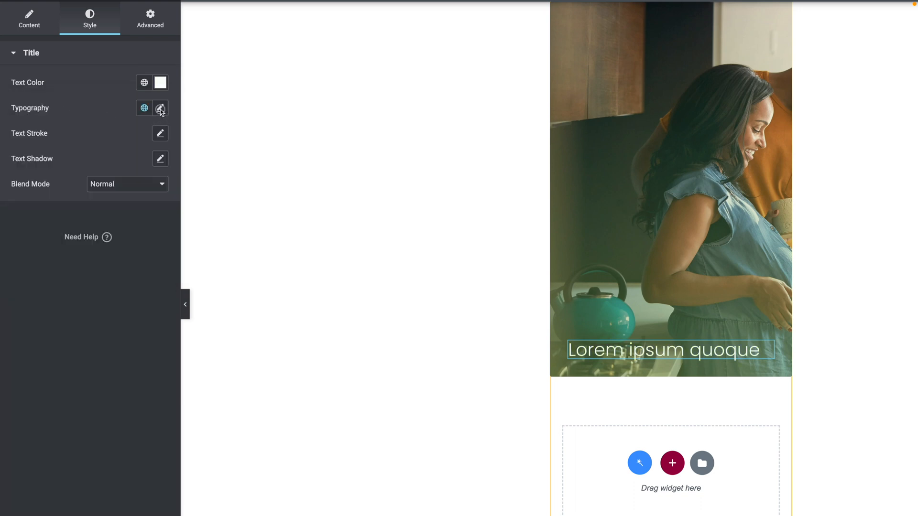
# Set the heading's typography to the Default font family, 25 px size and 30 px line height.
pyautogui.click(160, 108)
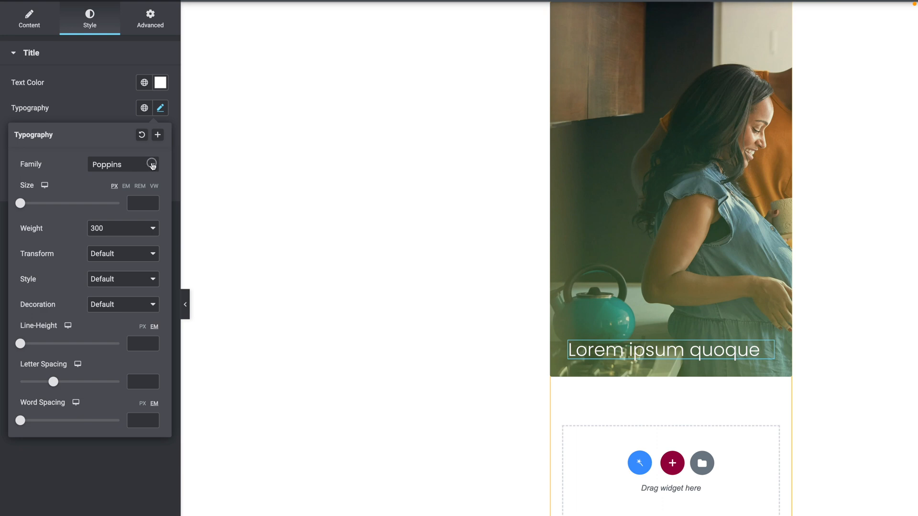
pyautogui.click(152, 164)
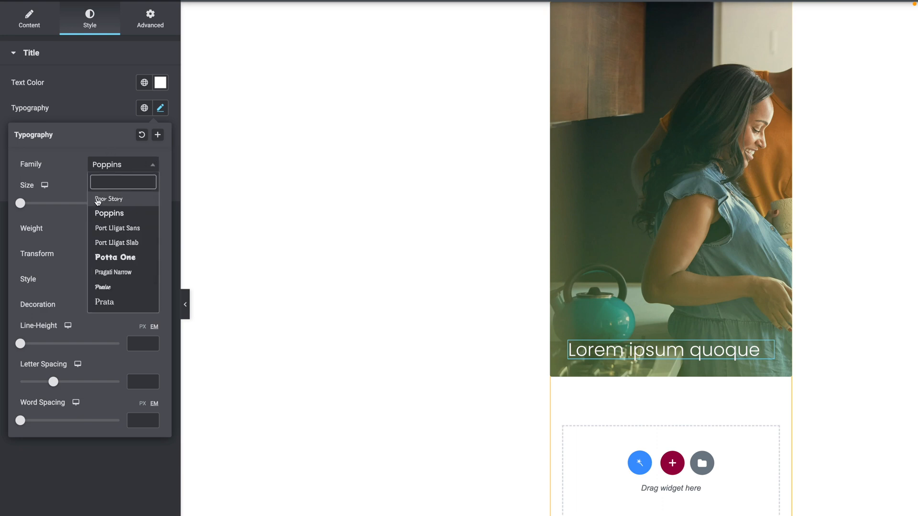
pyautogui.write('def')
pyautogui.press('Return')
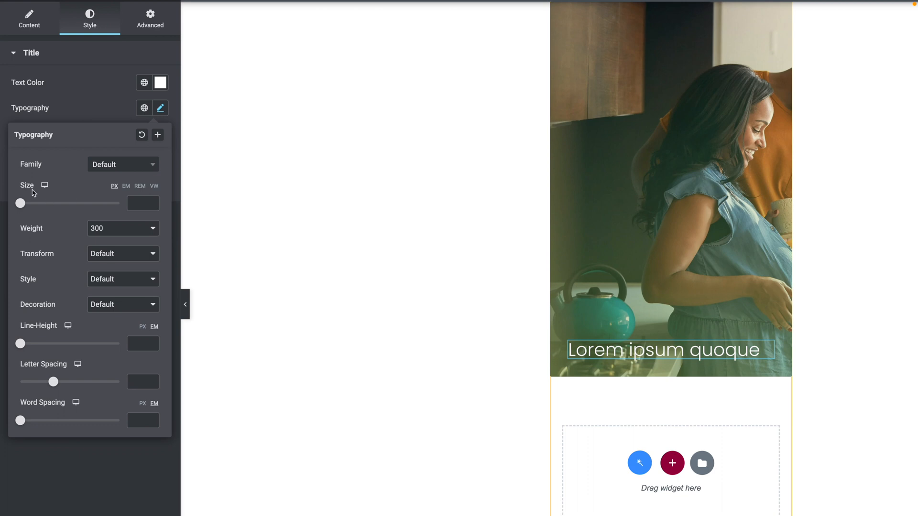
pyautogui.click(134, 205)
pyautogui.write('25')
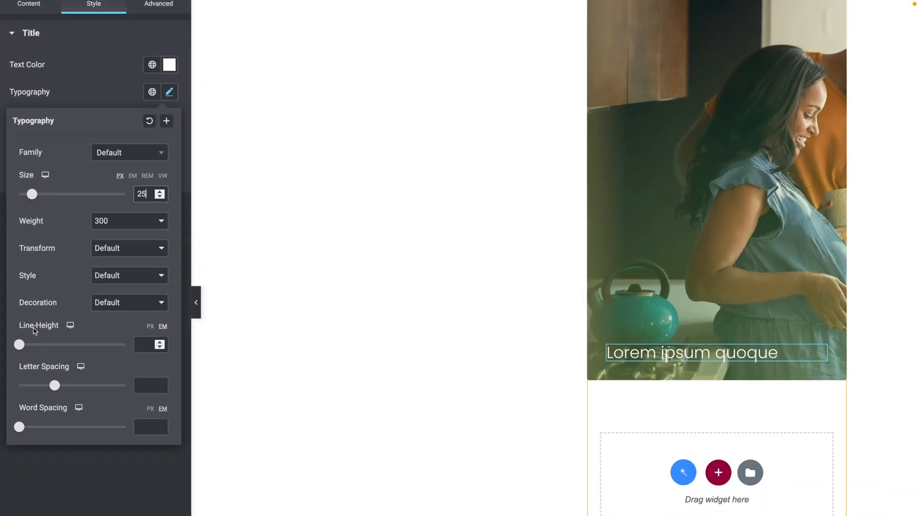
pyautogui.click(150, 326)
pyautogui.click(143, 342)
pyautogui.write('30')
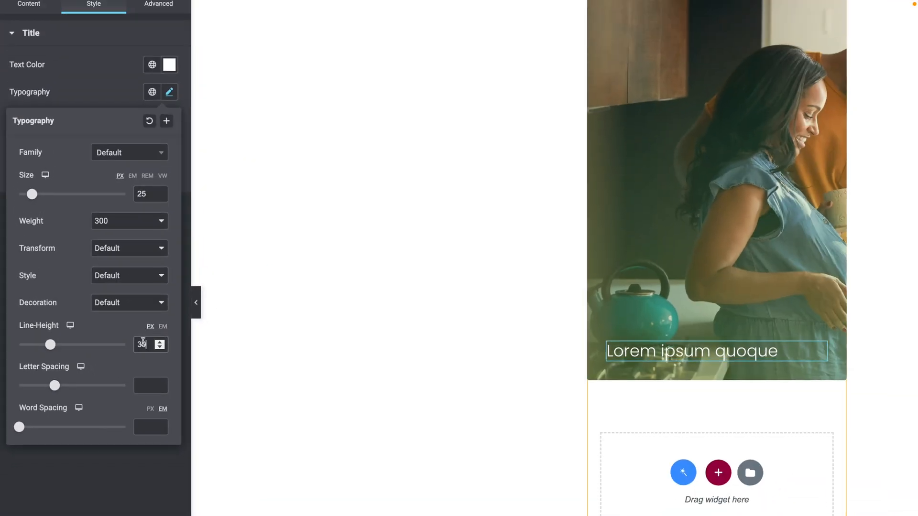
# Set the heading's mobile font size to 20 px and line height to 25 px, and update the listing item.
pyautogui.click(45, 174)
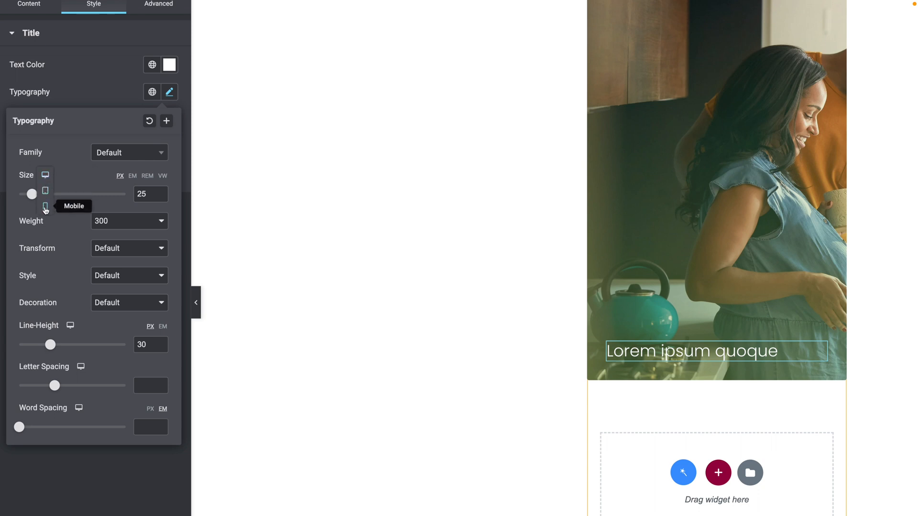
pyautogui.click(46, 207)
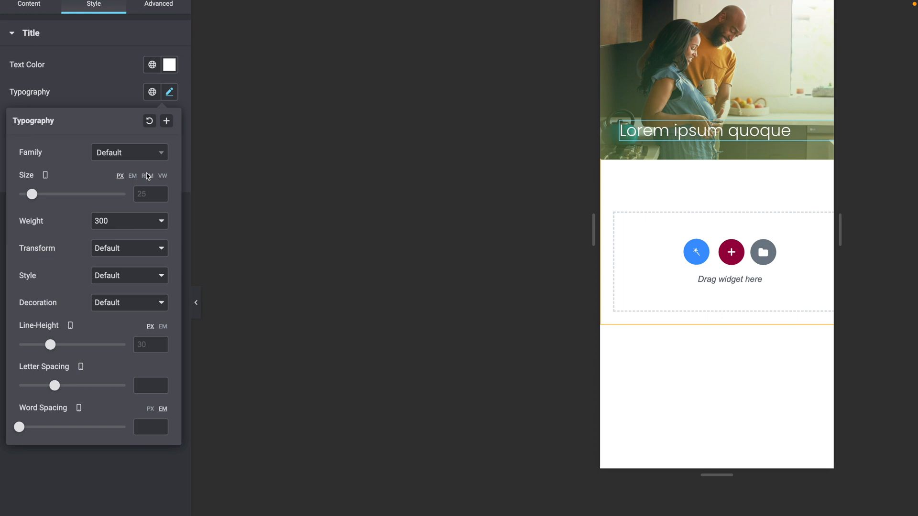
pyautogui.click(144, 193)
pyautogui.write('20')
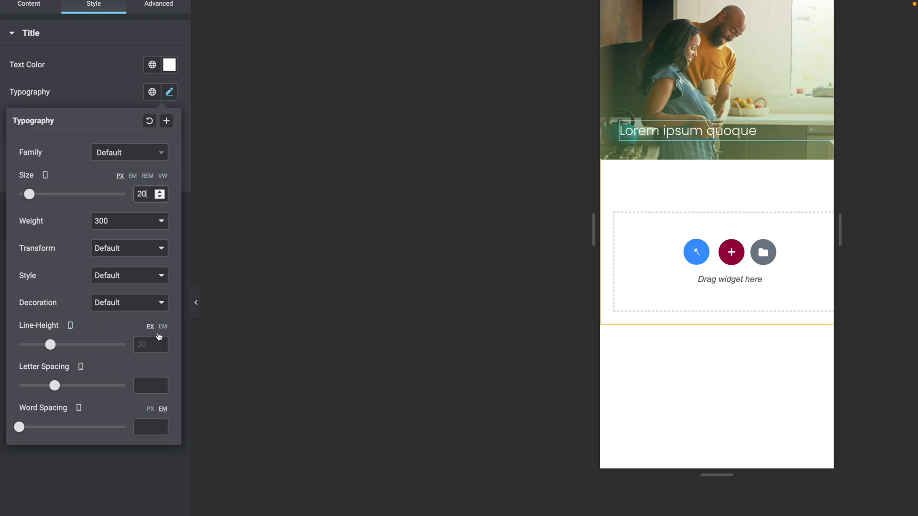
pyautogui.click(145, 345)
pyautogui.write('25')
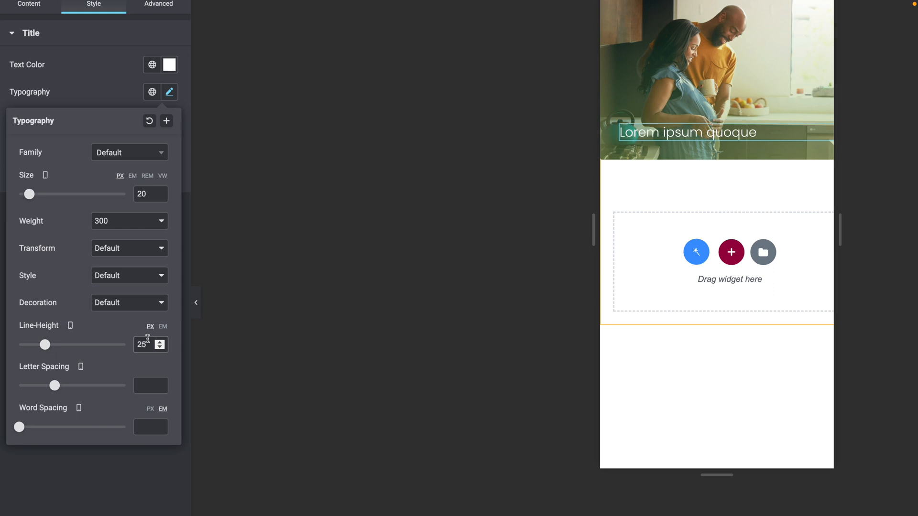
pyautogui.click(93, 475)
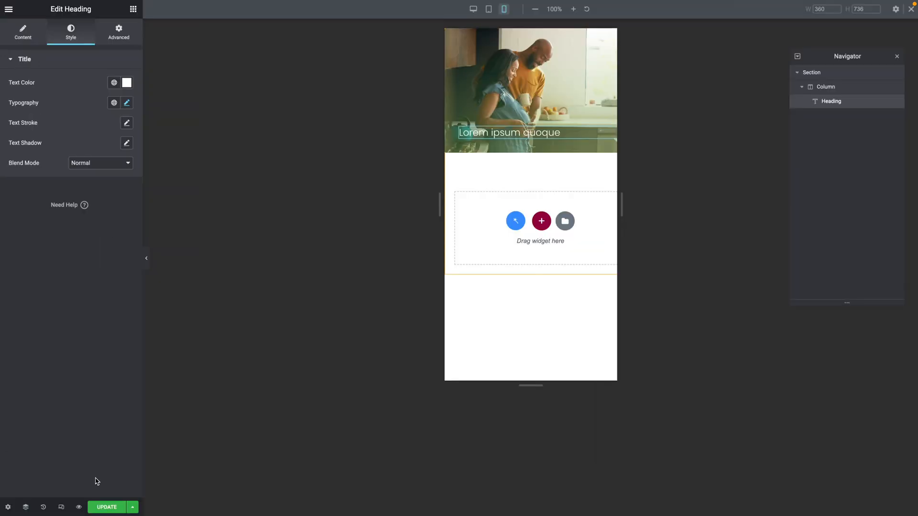
pyautogui.click(106, 508)
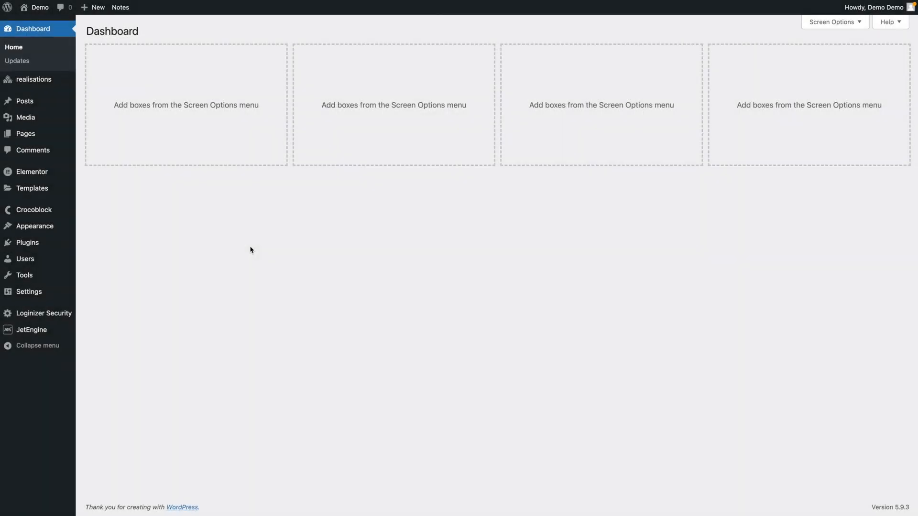
# Create a new JetEngine listing item named "Listing Latest Posts" from Posts with the Elementor view.
pyautogui.moveTo(28, 330)
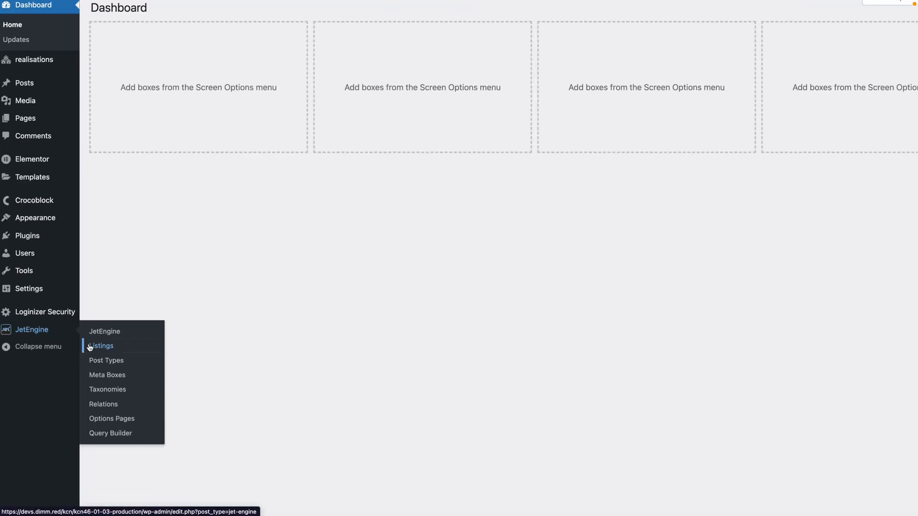
pyautogui.click(89, 348)
pyautogui.click(168, 32)
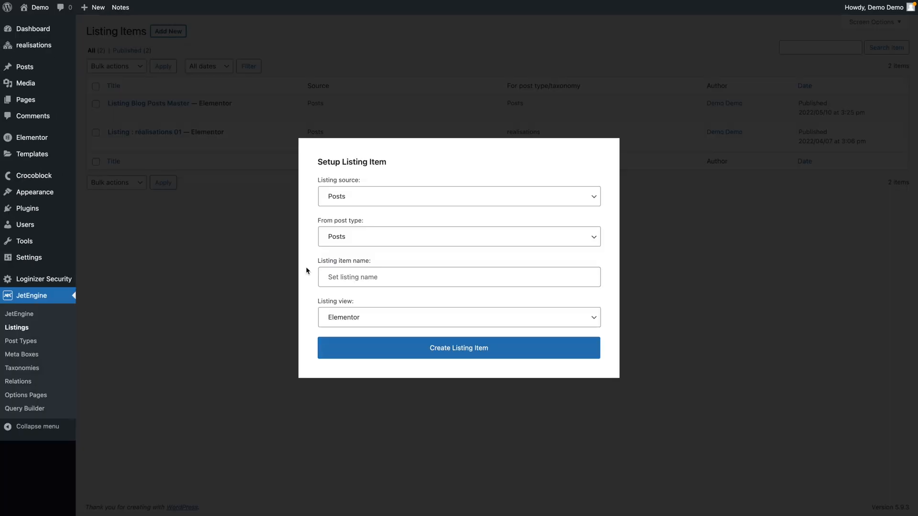
pyautogui.click(337, 276)
pyautogui.write('Listing Latest Posts')
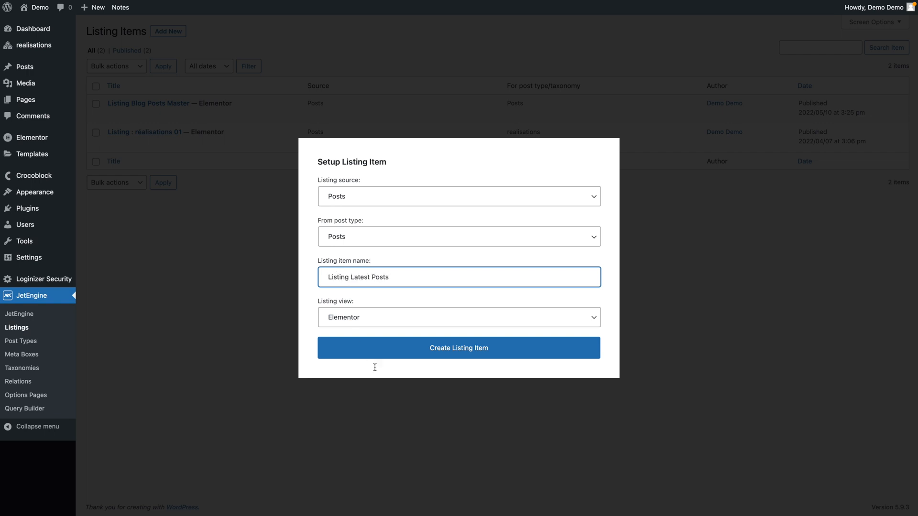
pyautogui.click(445, 352)
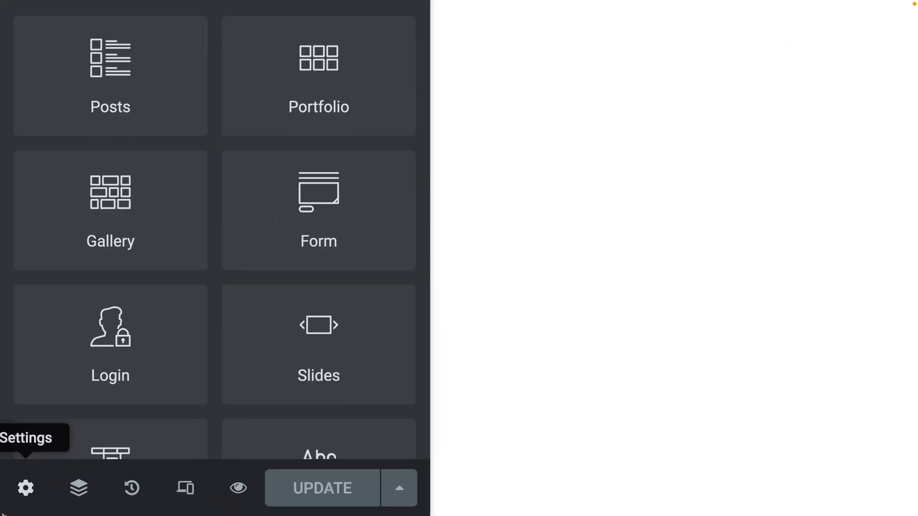
# Set the listing item's preview width to 300 and make the listing item clickable.
pyautogui.click(26, 488)
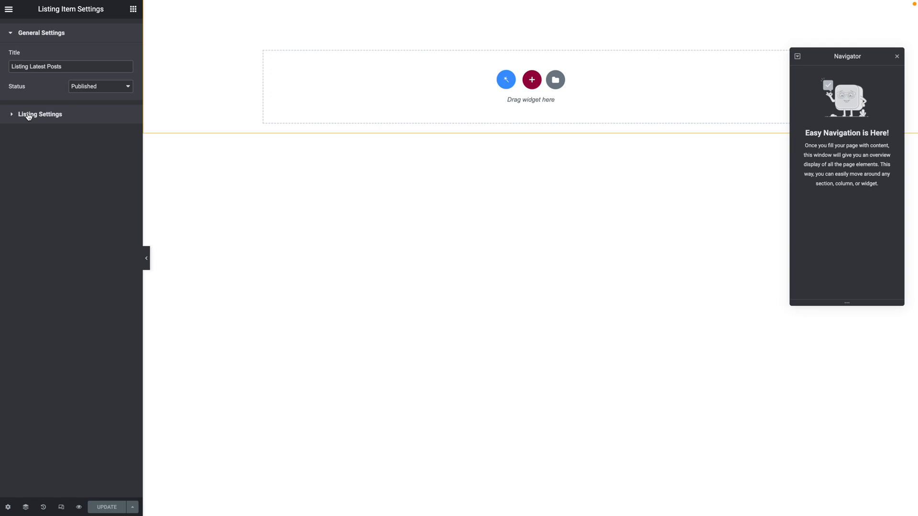
pyautogui.click(29, 115)
pyautogui.click(116, 181)
pyautogui.write('300')
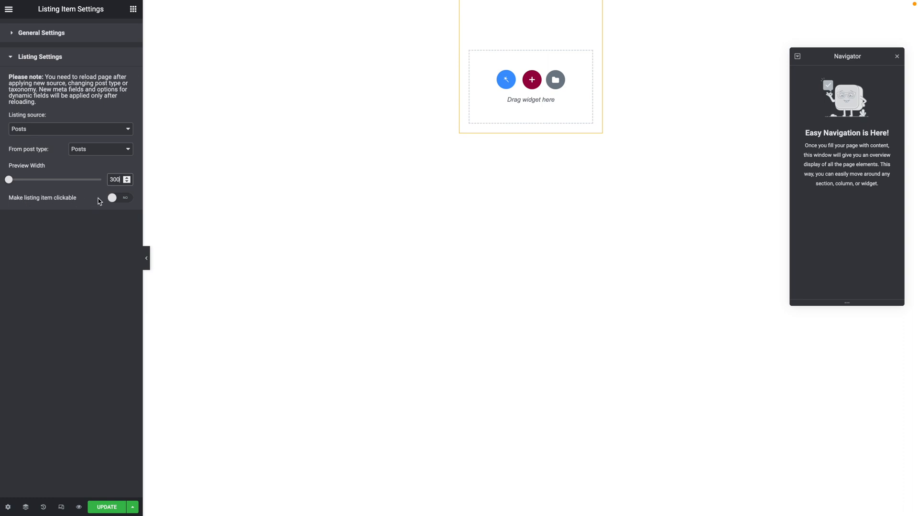
pyautogui.click(117, 199)
# Add a single-column section with a minimum height of 150 px and its vertical alignment set to Bottom.
pyautogui.click(532, 79)
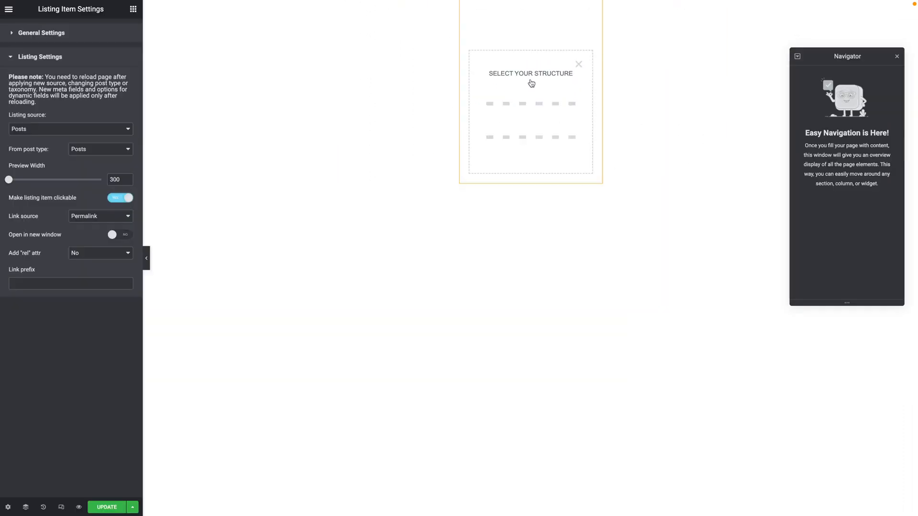
pyautogui.click(489, 104)
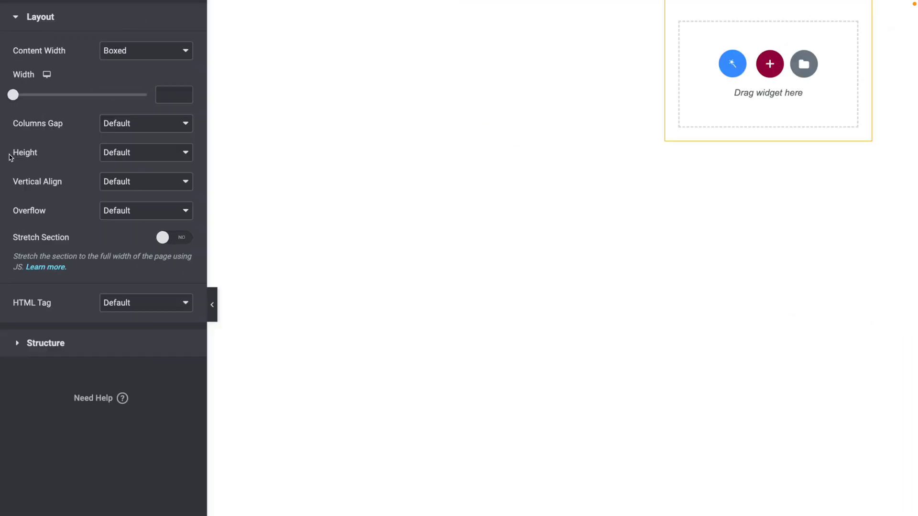
pyautogui.click(75, 157)
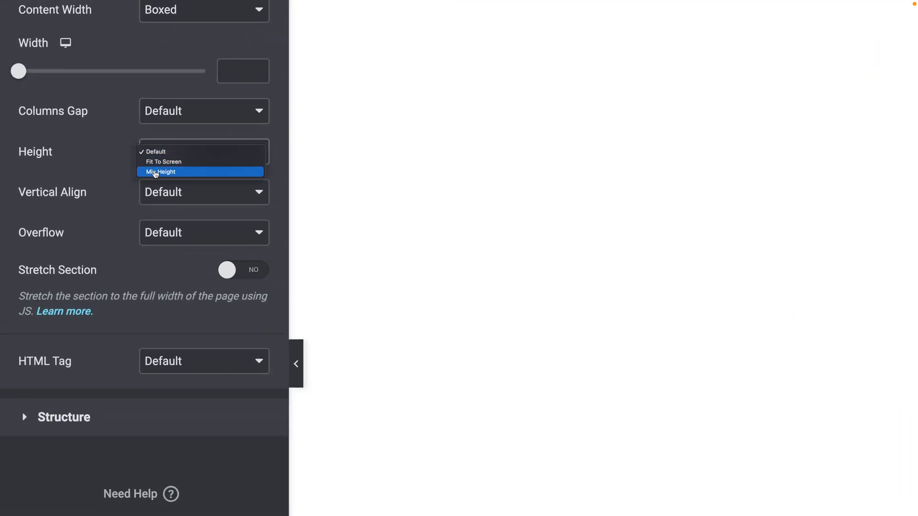
pyautogui.click(161, 171)
pyautogui.write('150')
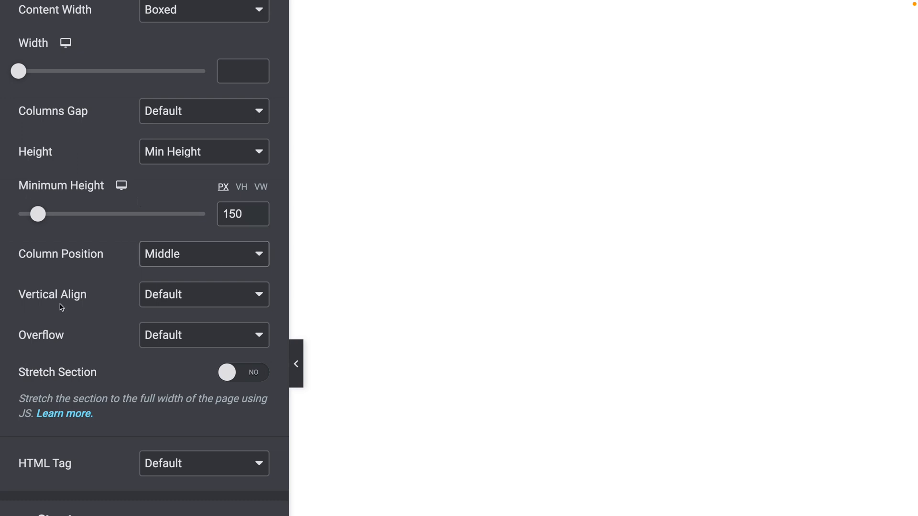
pyautogui.click(145, 294)
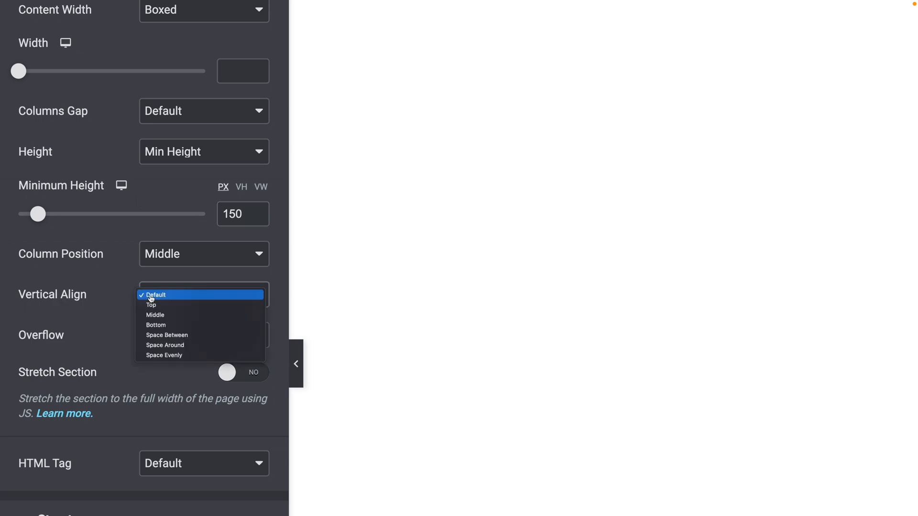
pyautogui.click(156, 325)
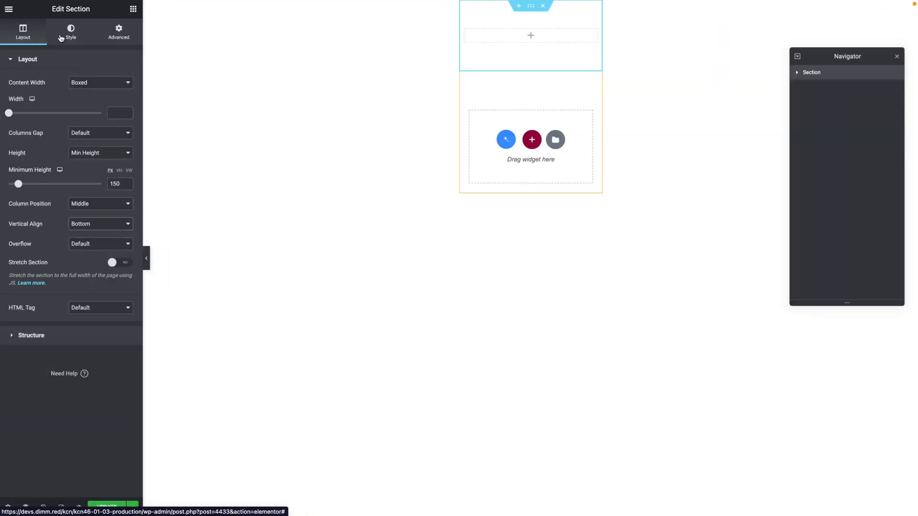
# Give the section a Classic background using the dynamic Featured Image, with No-repeat and Cover size.
pyautogui.click(62, 36)
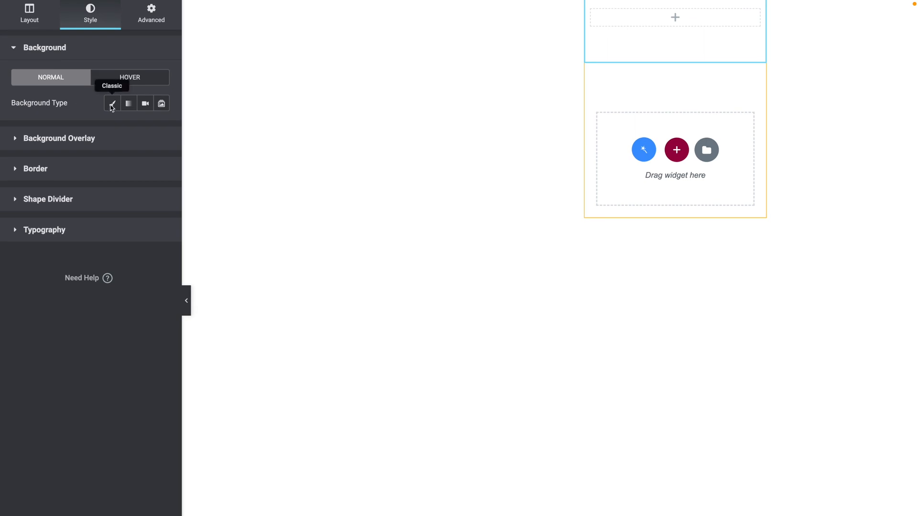
pyautogui.click(112, 103)
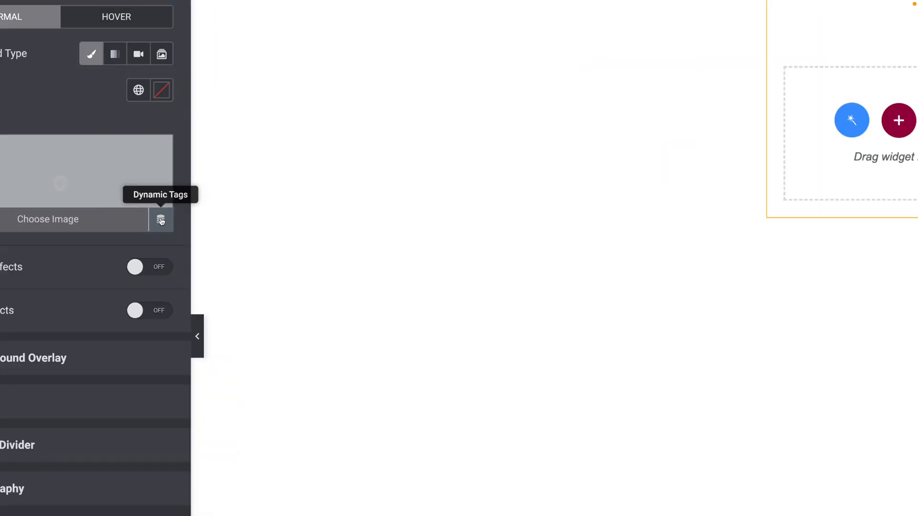
pyautogui.click(160, 220)
pyautogui.click(32, 225)
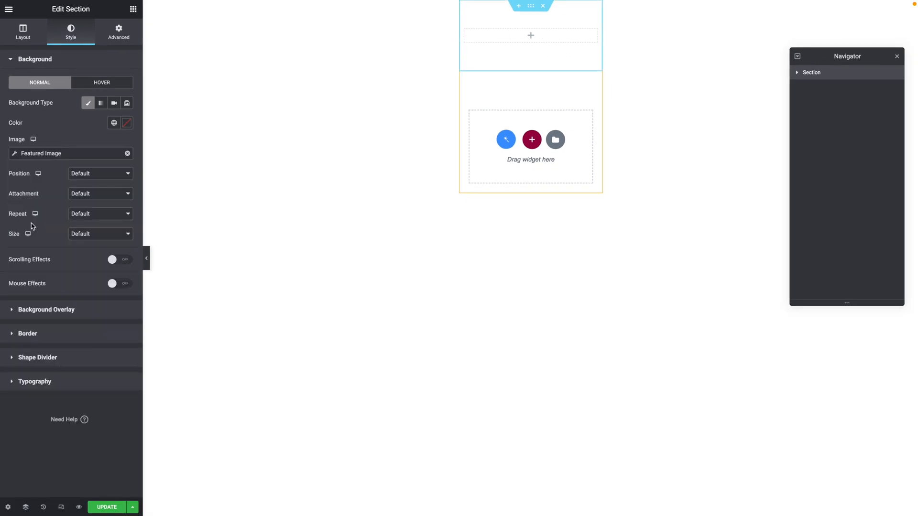
pyautogui.click(70, 216)
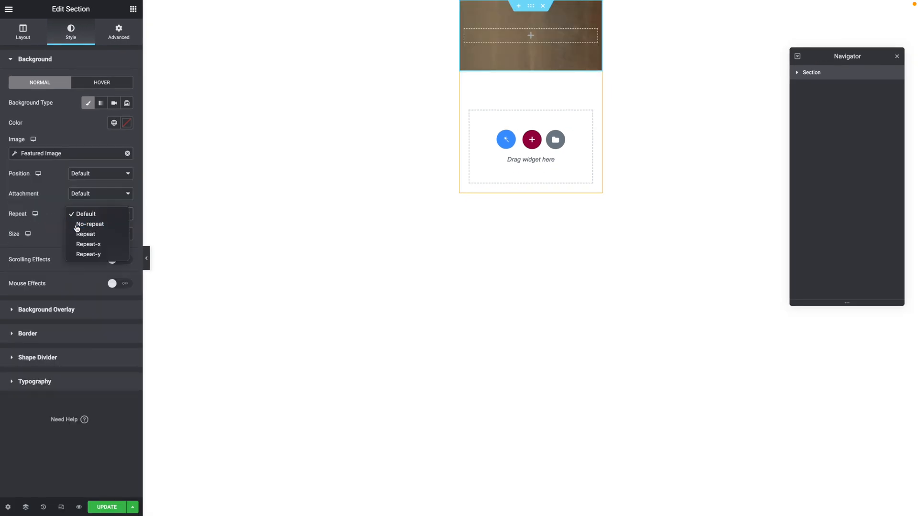
pyautogui.click(76, 225)
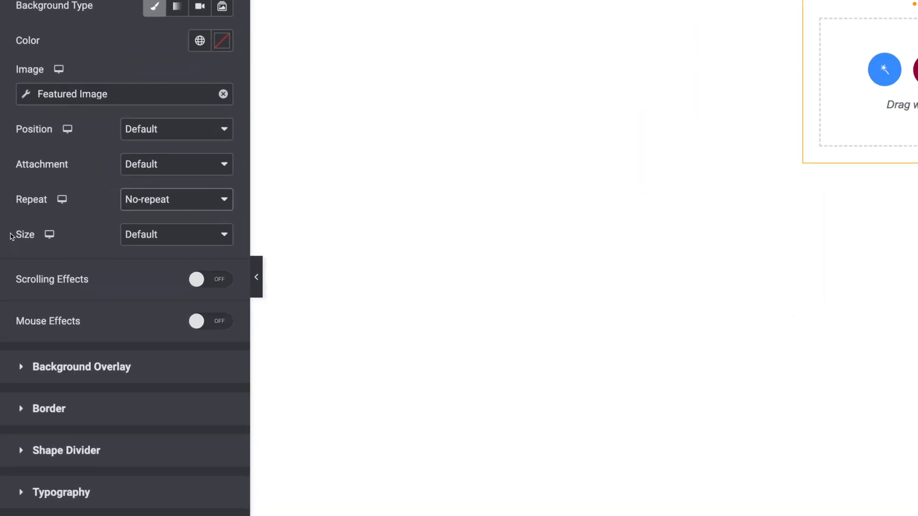
pyautogui.click(96, 235)
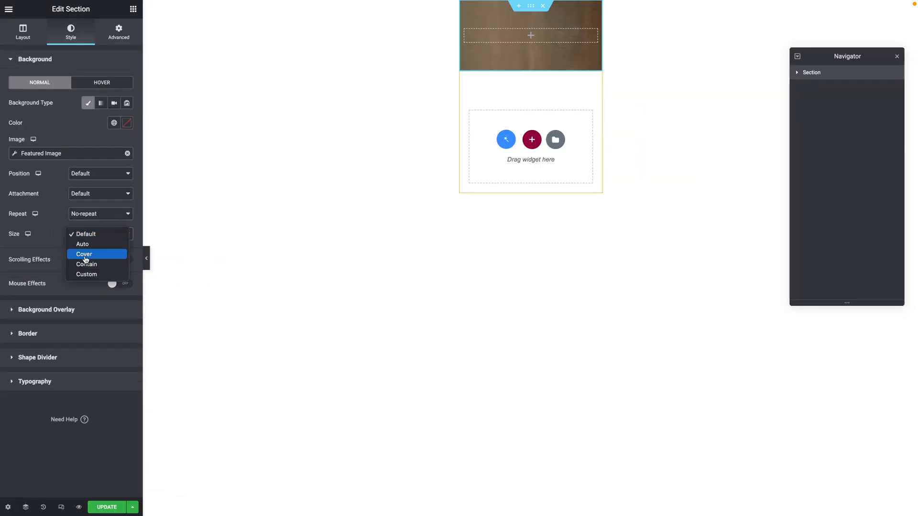
pyautogui.click(84, 255)
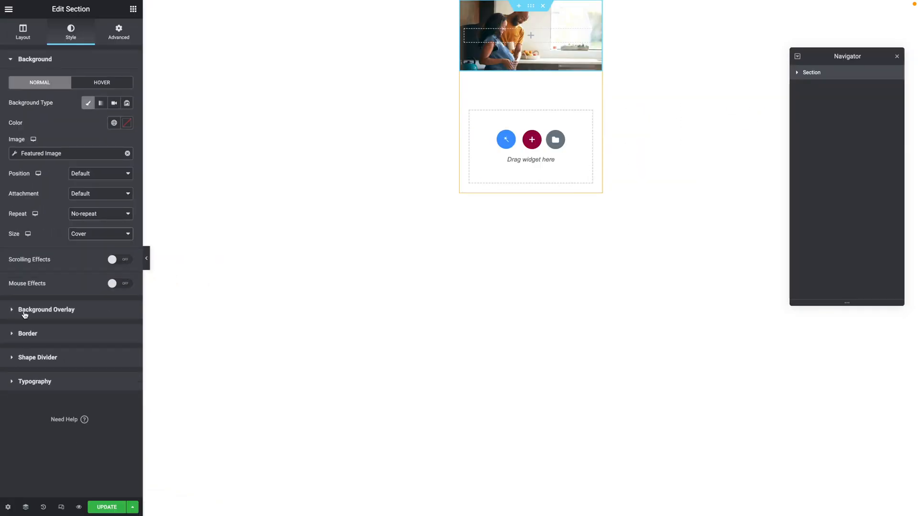
# Add a gradient background overlay to the section with fully transparent white (#FFFFFF00) as its first color.
pyautogui.click(25, 310)
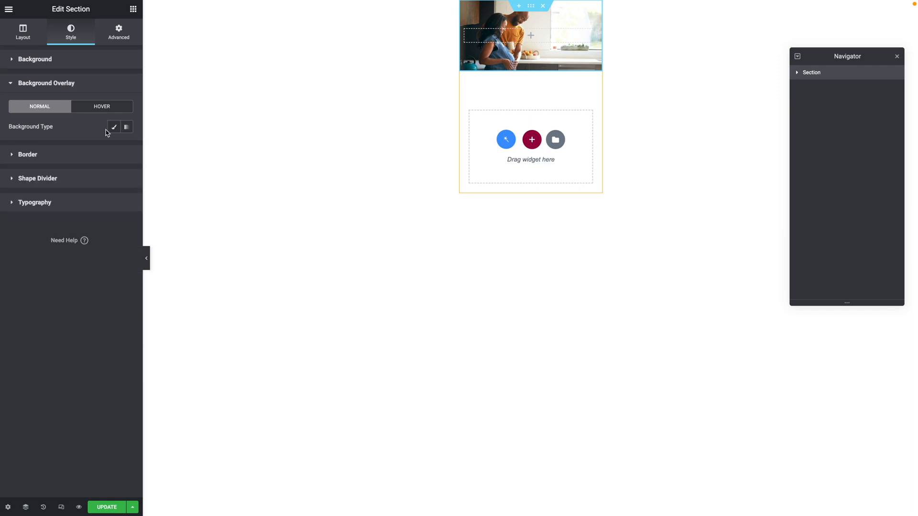
pyautogui.click(127, 128)
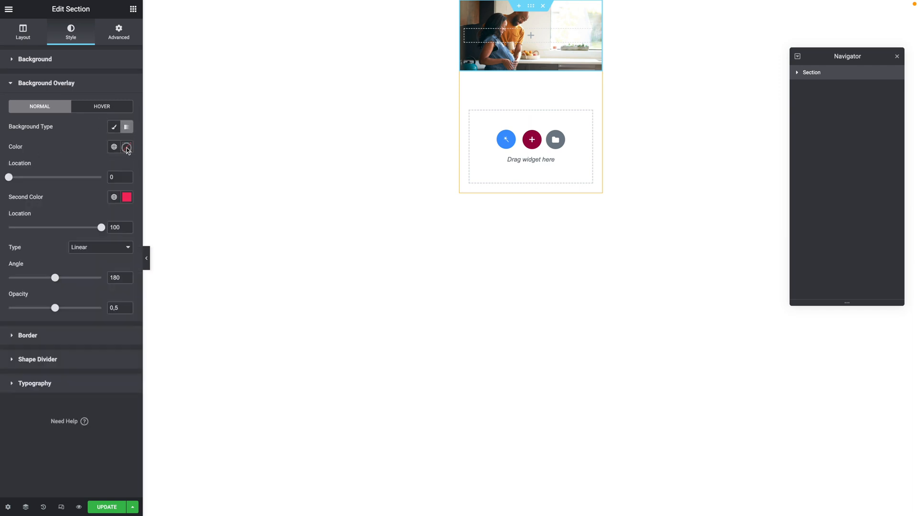
pyautogui.click(127, 147)
pyautogui.moveTo(72, 206); pyautogui.dragTo(2, 179)
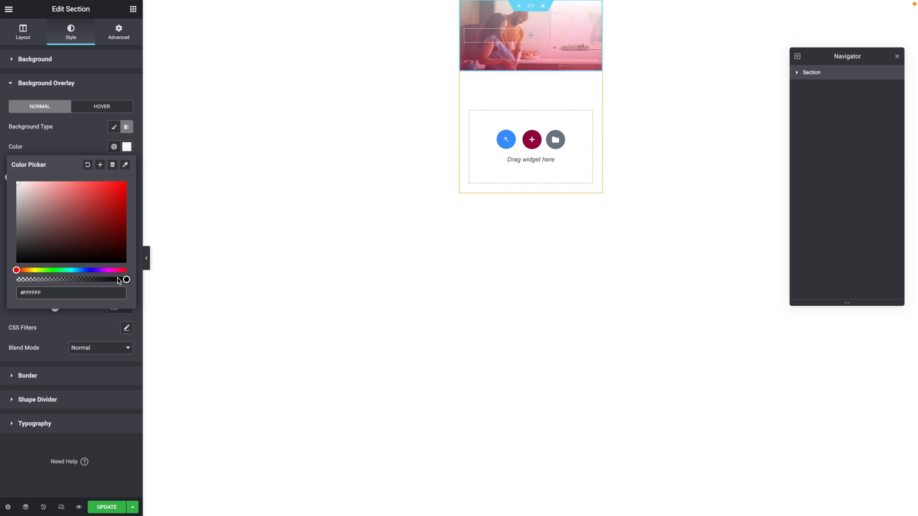
pyautogui.moveTo(127, 279); pyautogui.dragTo(16, 280)
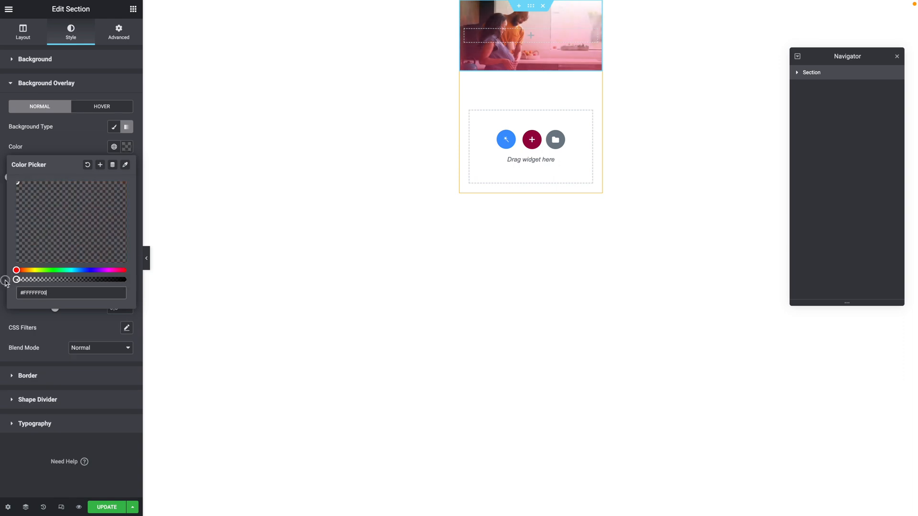
pyautogui.click(7, 319)
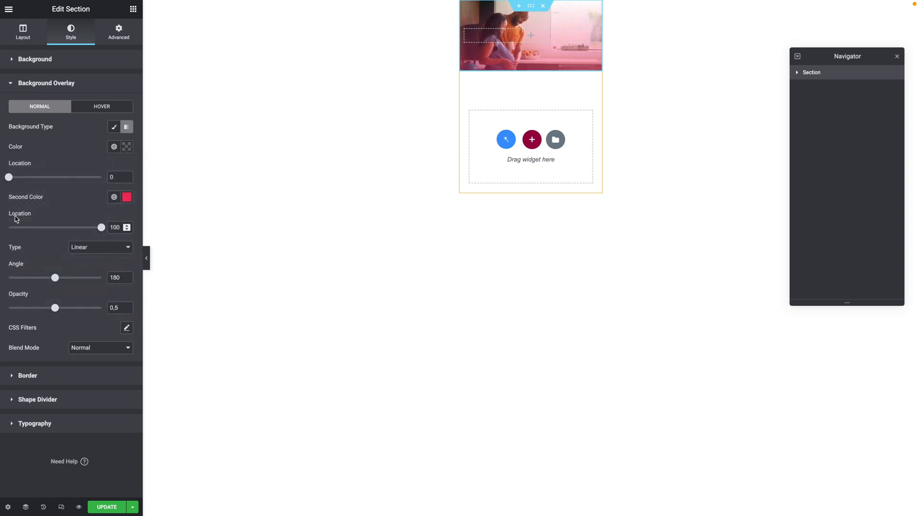
# Set the overlay gradient's second color to the global Primary color at location 65, and update the listing item.
pyautogui.click(114, 201)
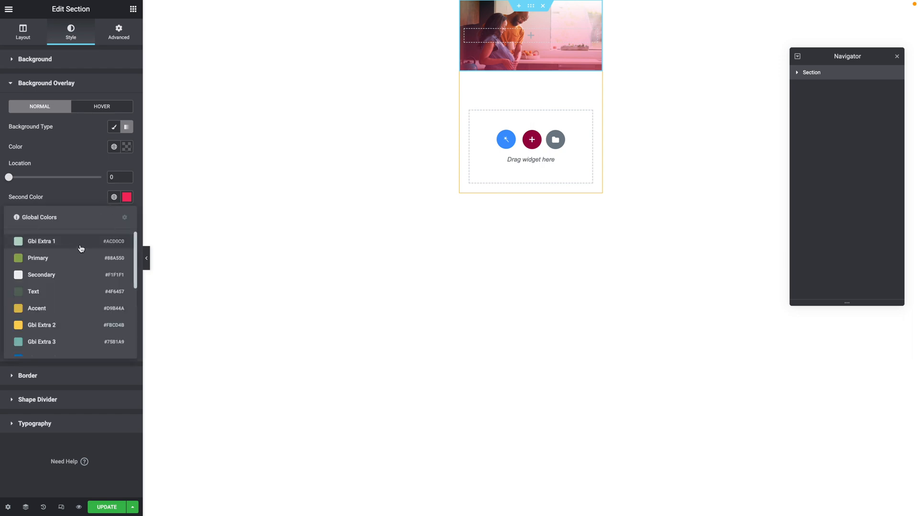
pyautogui.click(51, 261)
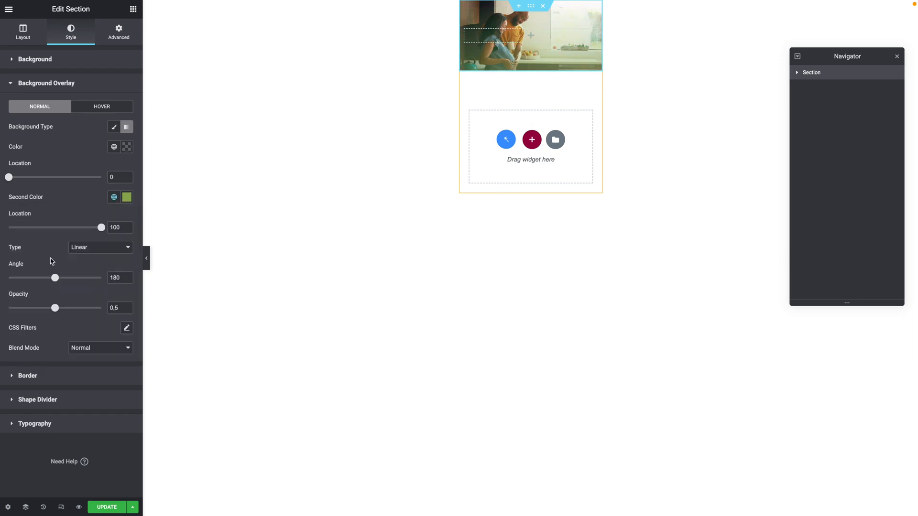
pyautogui.doubleClick(113, 228)
pyautogui.write('65')
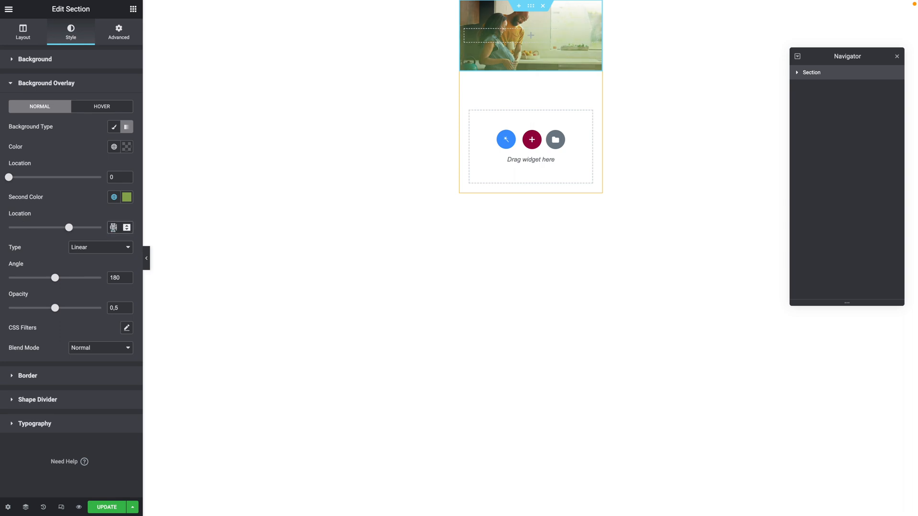
pyautogui.click(106, 507)
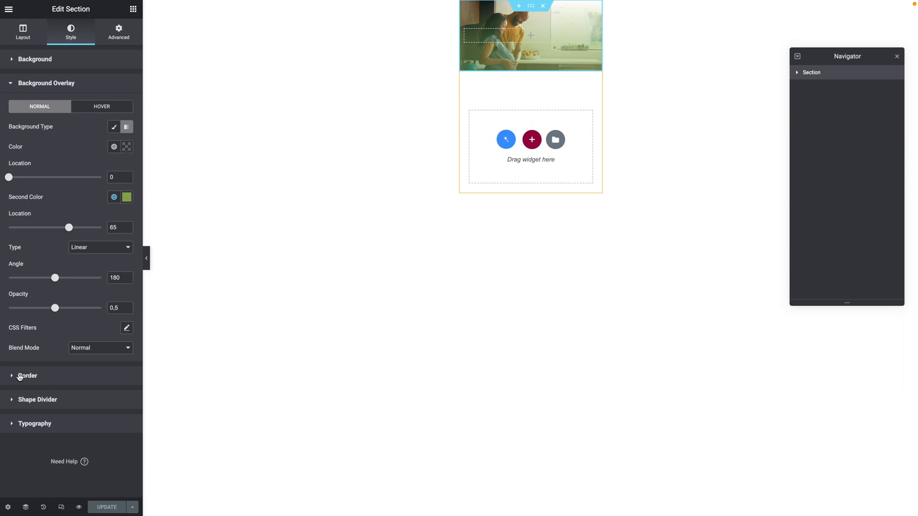
# Set the section's border radius to 3 px on all corners.
pyautogui.click(20, 375)
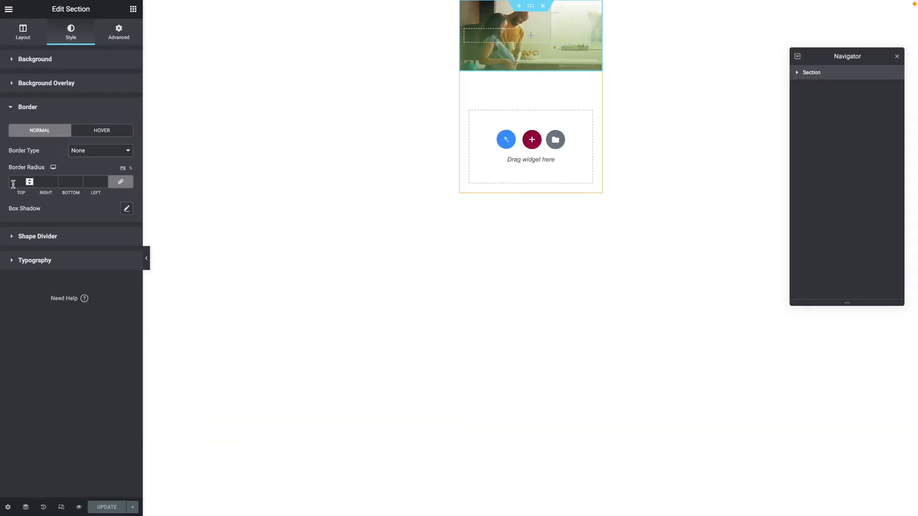
pyautogui.click(13, 184)
pyautogui.write('3')
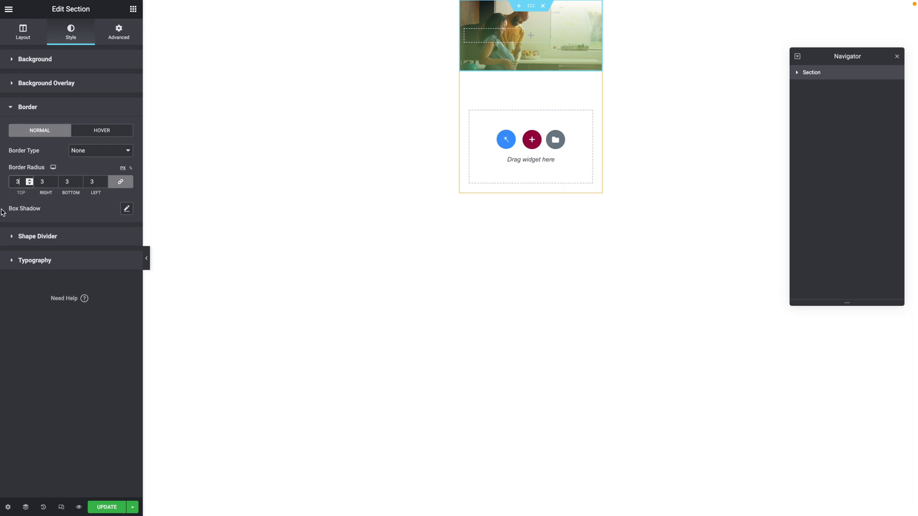
# Set the section's padding to 0 at the top and 20 px on the right, bottom and left sides.
pyautogui.click(114, 38)
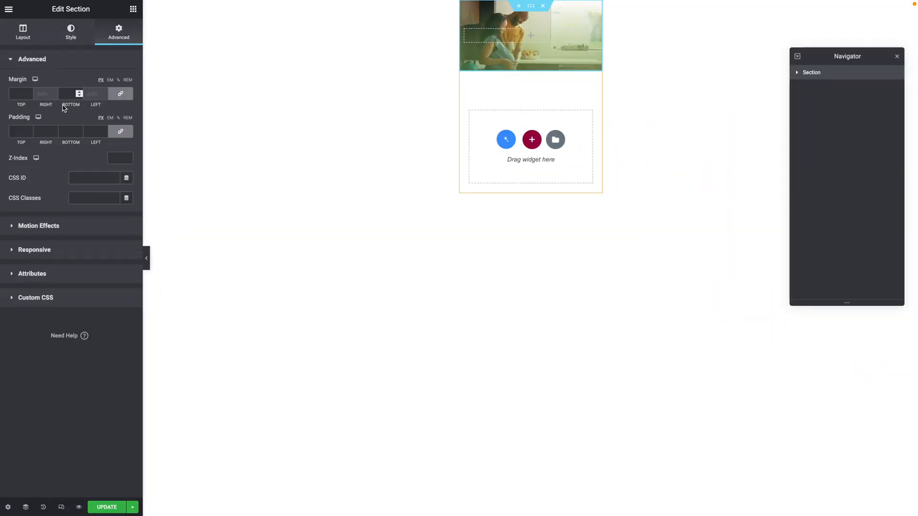
pyautogui.click(18, 132)
pyautogui.write('20')
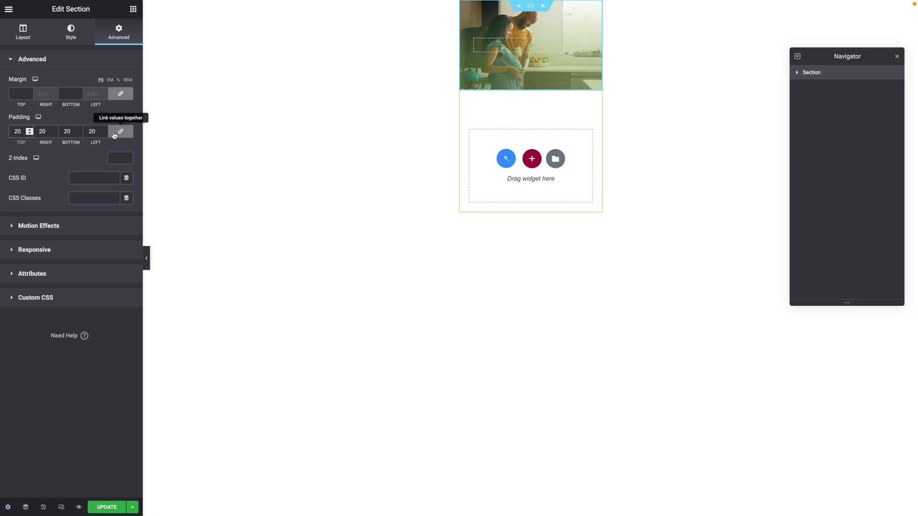
pyautogui.click(119, 132)
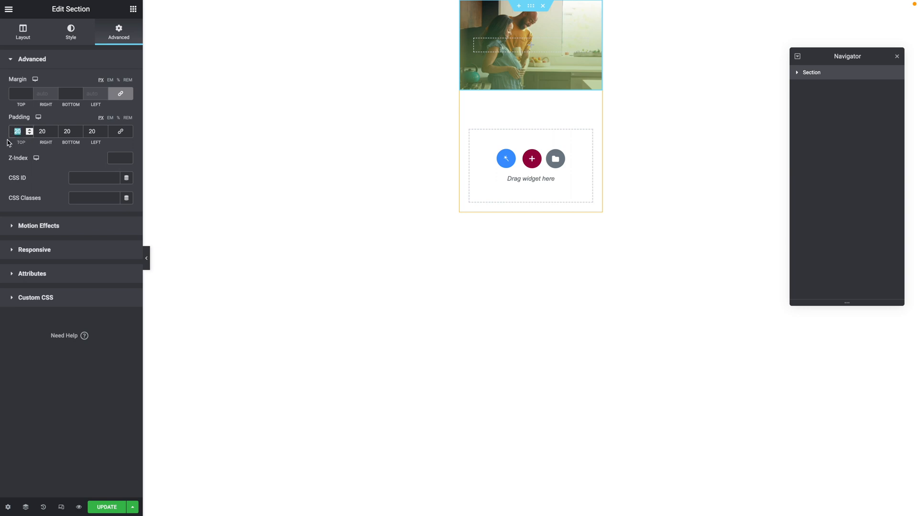
pyautogui.write('0')
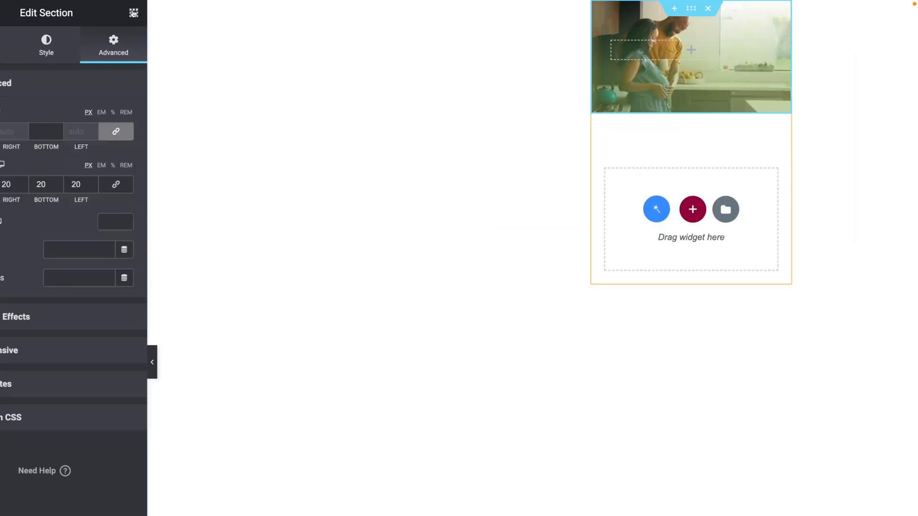
# Place a Heading widget in the section's column and replace its title with the dynamic Post Title.
pyautogui.click(134, 13)
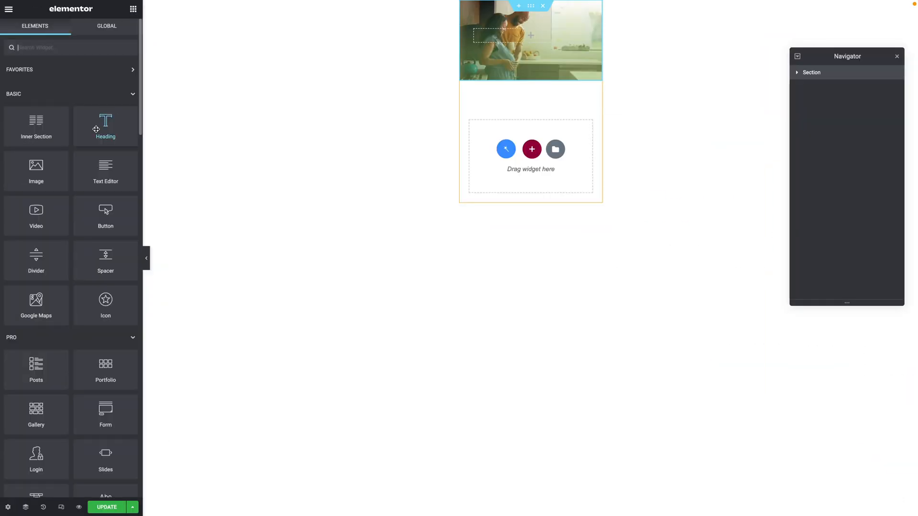
pyautogui.moveTo(96, 129); pyautogui.dragTo(505, 39)
pyautogui.click(70, 89)
pyautogui.hotkey('ctrl', 'a')
pyautogui.press('BackSpace')
pyautogui.click(60, 79)
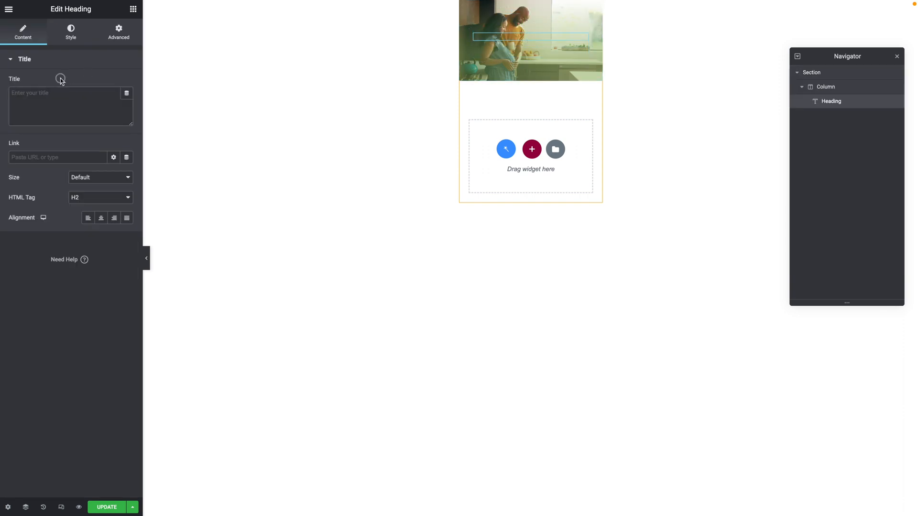
pyautogui.click(127, 94)
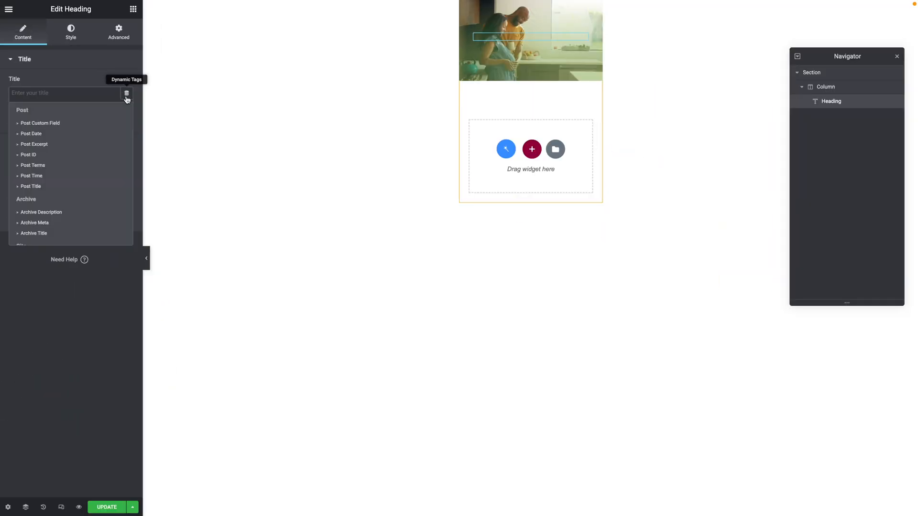
pyautogui.click(34, 187)
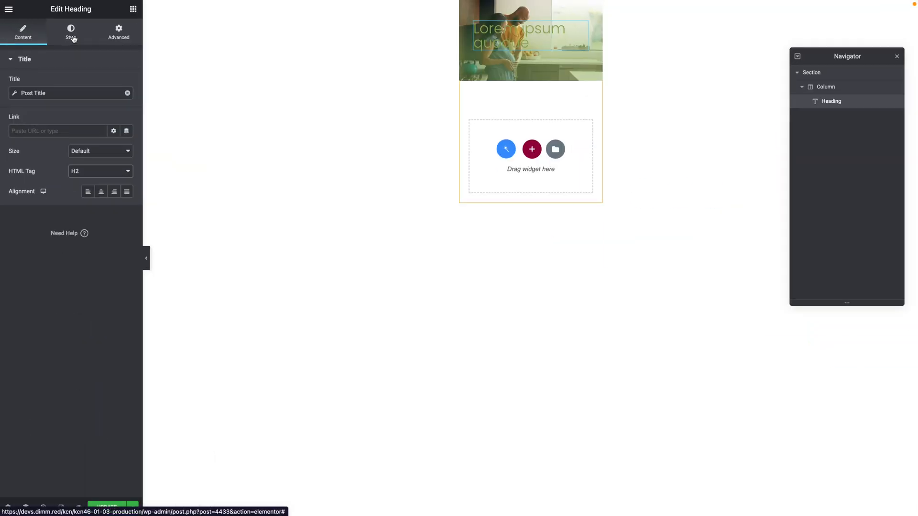
# Set the heading's text color to white (#FFFFFF).
pyautogui.click(73, 38)
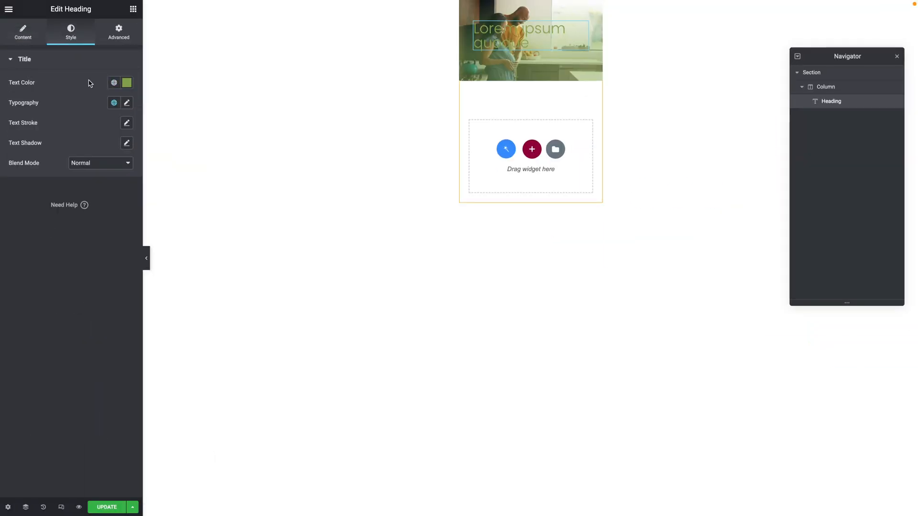
pyautogui.click(126, 83)
pyautogui.moveTo(80, 119); pyautogui.dragTo(10, 116)
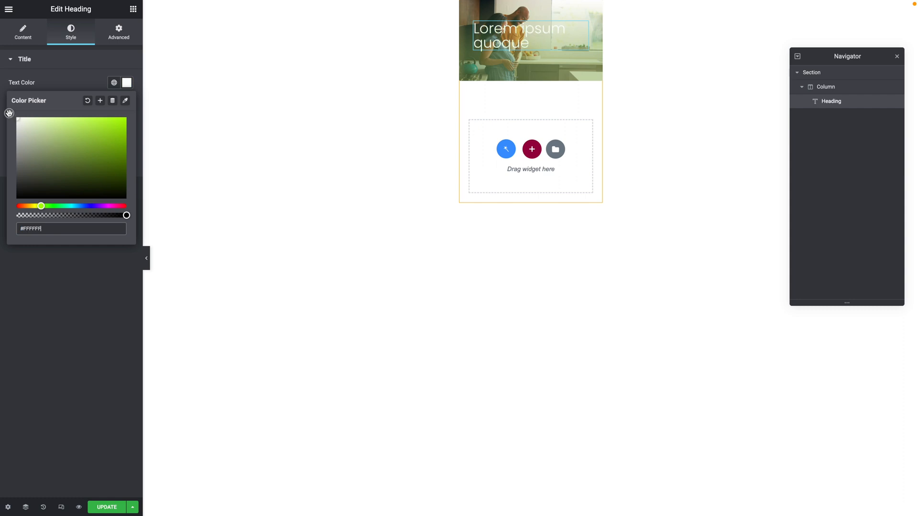
pyautogui.click(57, 82)
# Set the heading's typography to the Default font family with a size of 20 px.
pyautogui.click(128, 102)
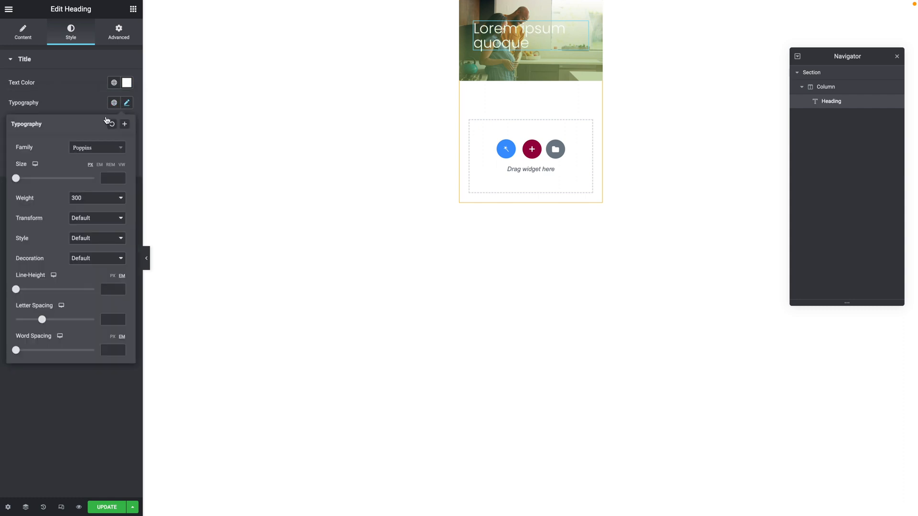
pyautogui.click(81, 148)
pyautogui.write('def')
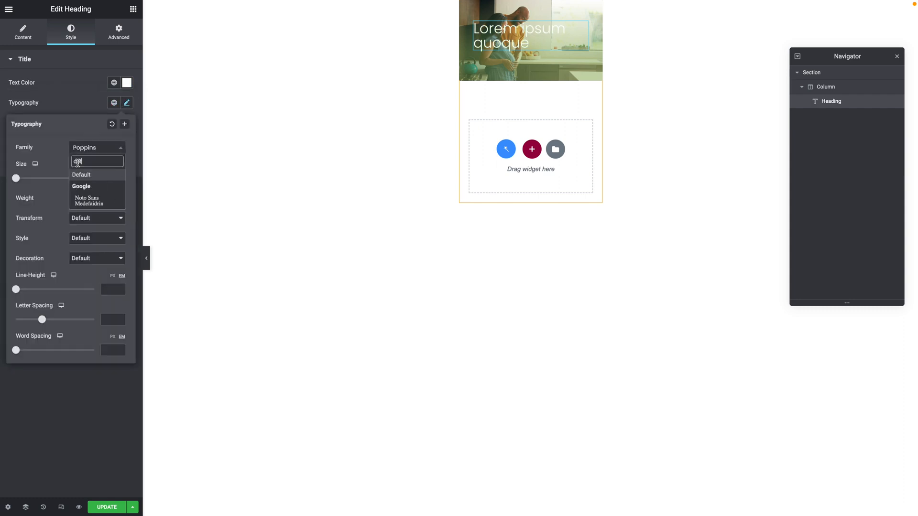
pyautogui.press('Return')
pyautogui.click(105, 178)
pyautogui.write('20')
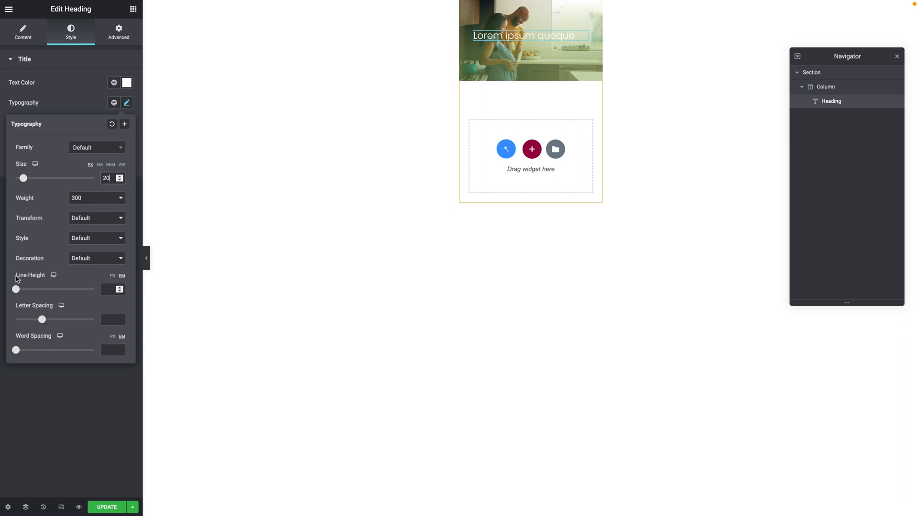
# Set the heading's line height to 25 px and update the listing item.
pyautogui.click(187, 277)
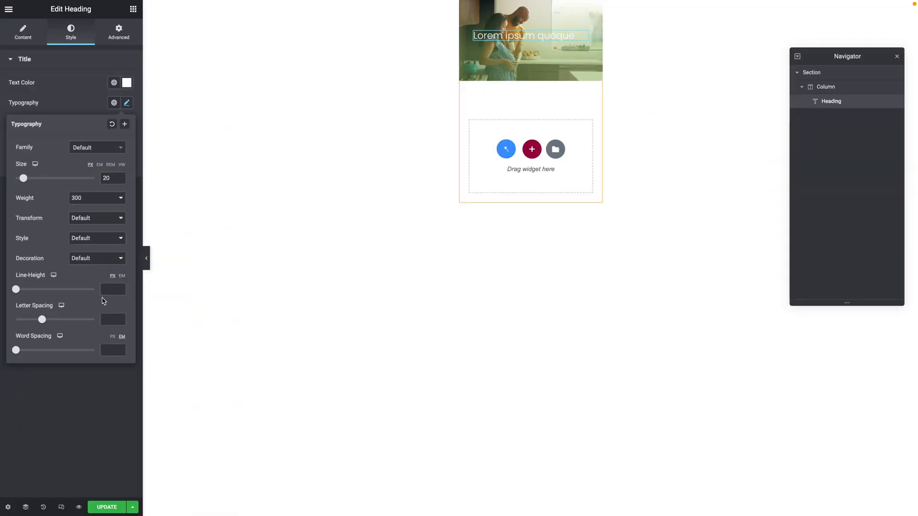
pyautogui.write('25')
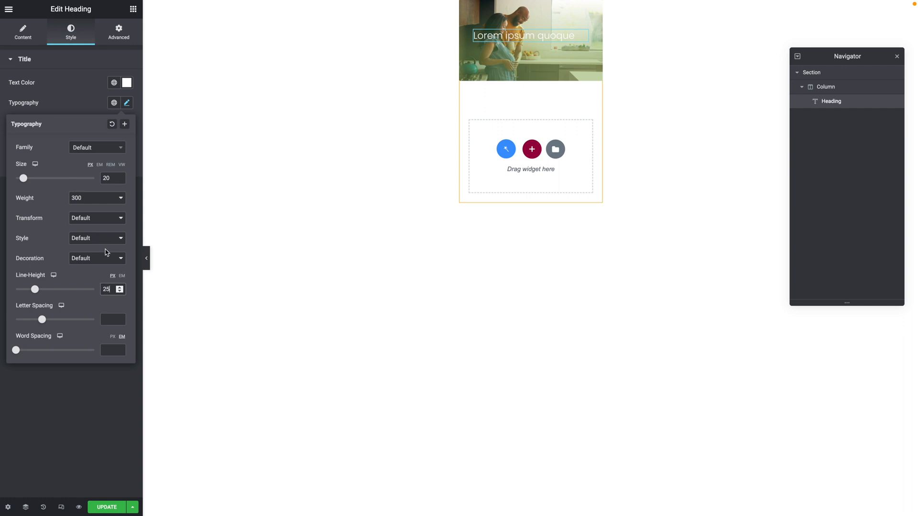
pyautogui.click(106, 509)
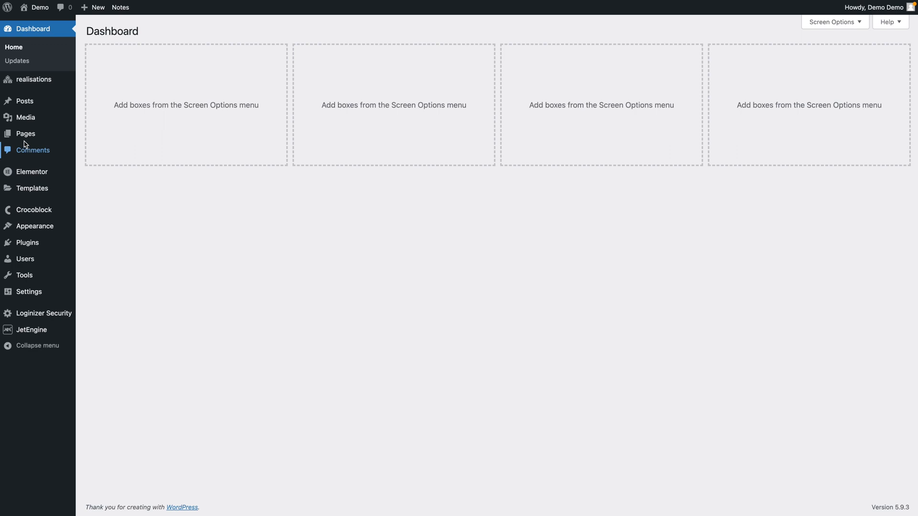
# Create a new WordPress page titled "Blog" and publish it.
pyautogui.moveTo(24, 136)
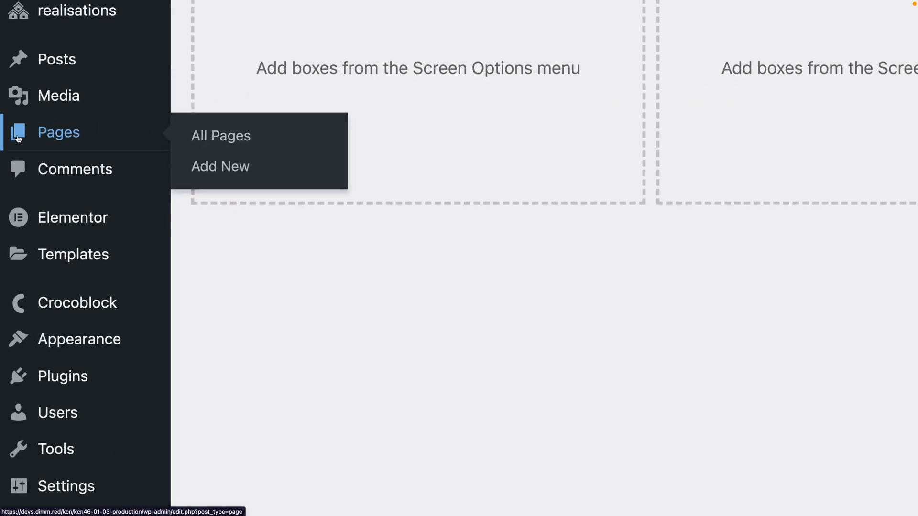
pyautogui.click(220, 168)
pyautogui.write('Blog')
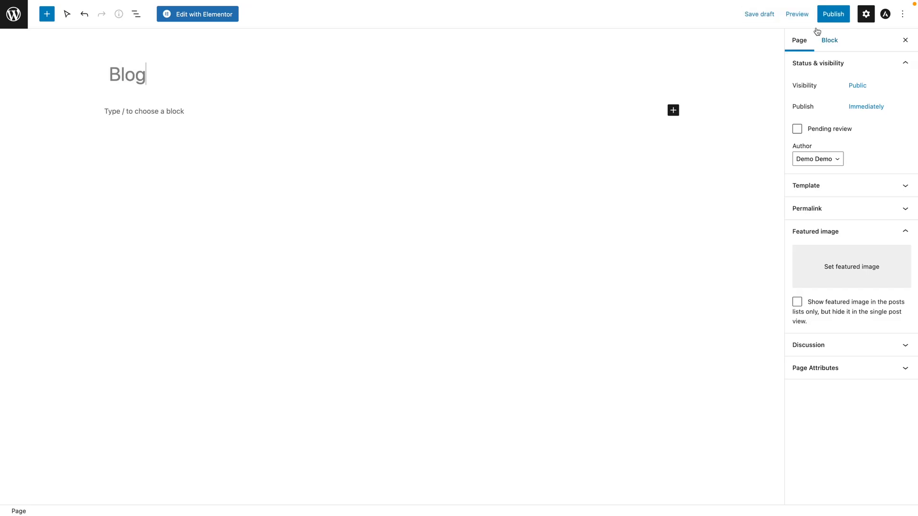
pyautogui.click(826, 14)
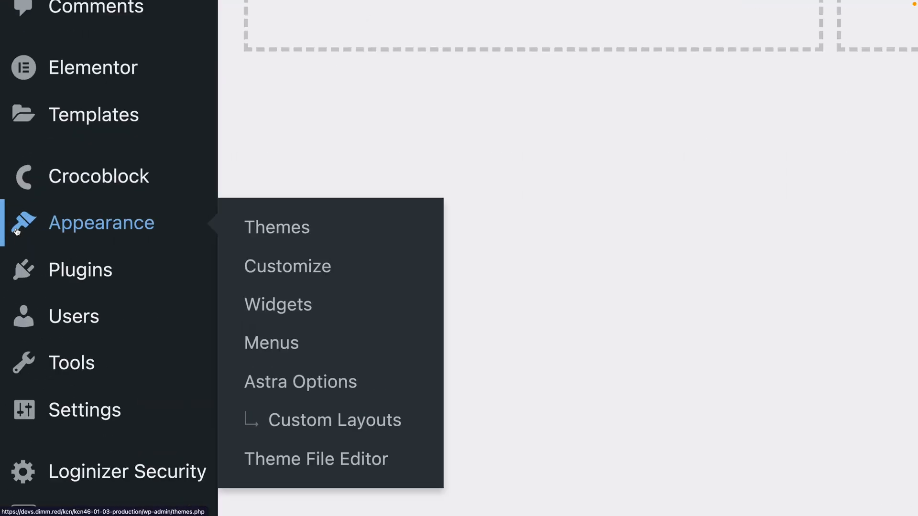
# Add the Blog page to the site's primary menu, Le Menu, and save the menu.
pyautogui.click(272, 350)
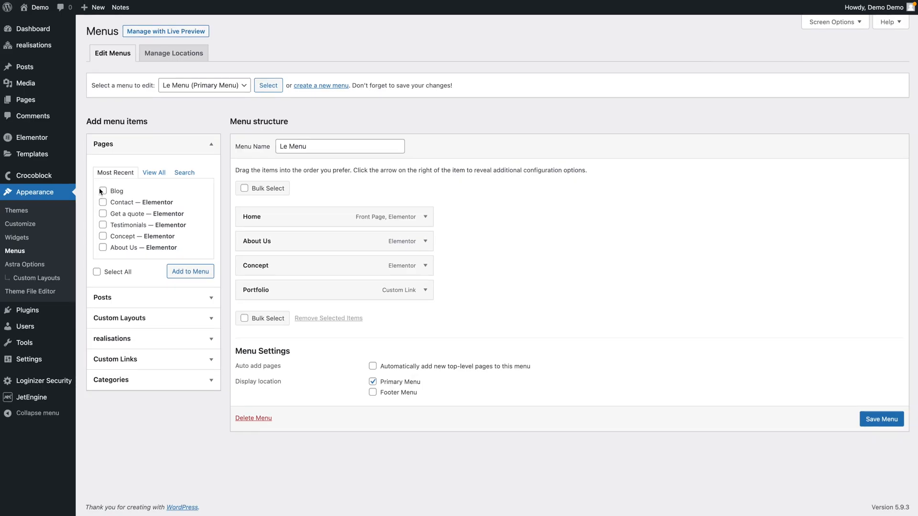
pyautogui.click(101, 190)
pyautogui.click(185, 272)
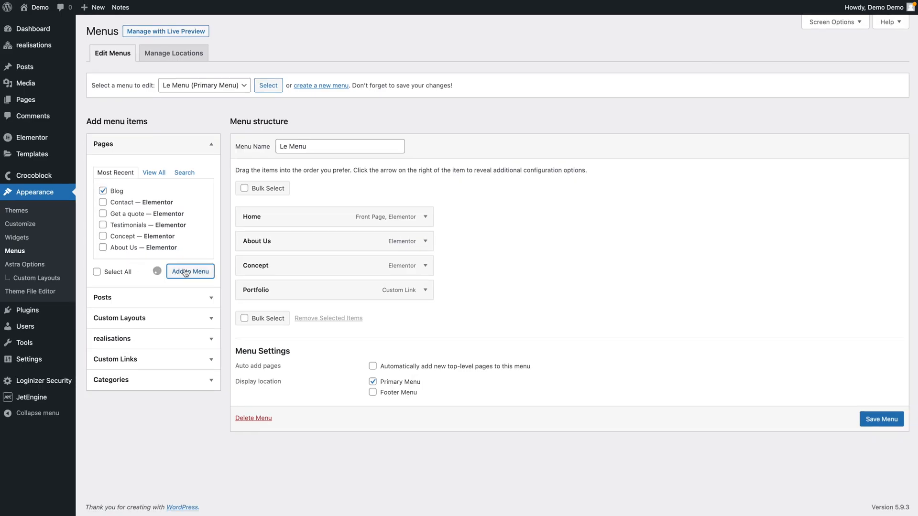
pyautogui.click(874, 444)
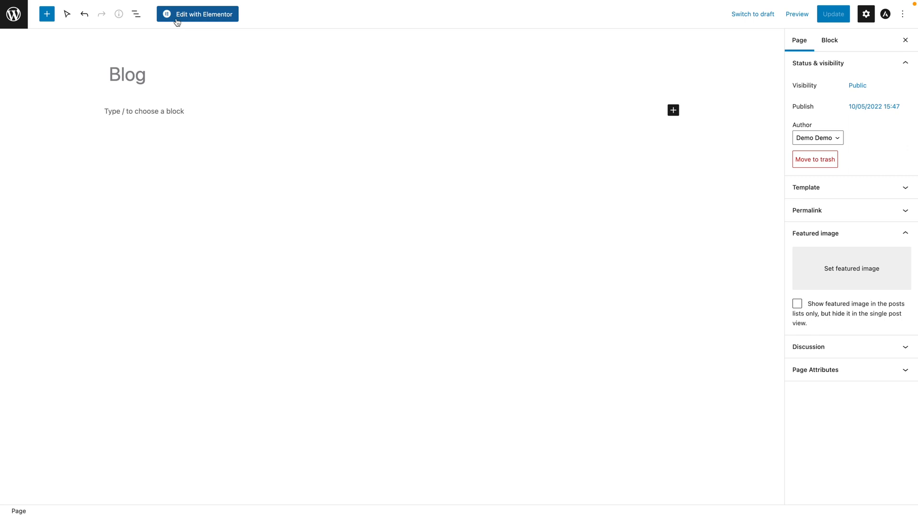
# Open the Blog page in Elementor and add a single-column section with a boxed content width of 1800.
pyautogui.click(176, 21)
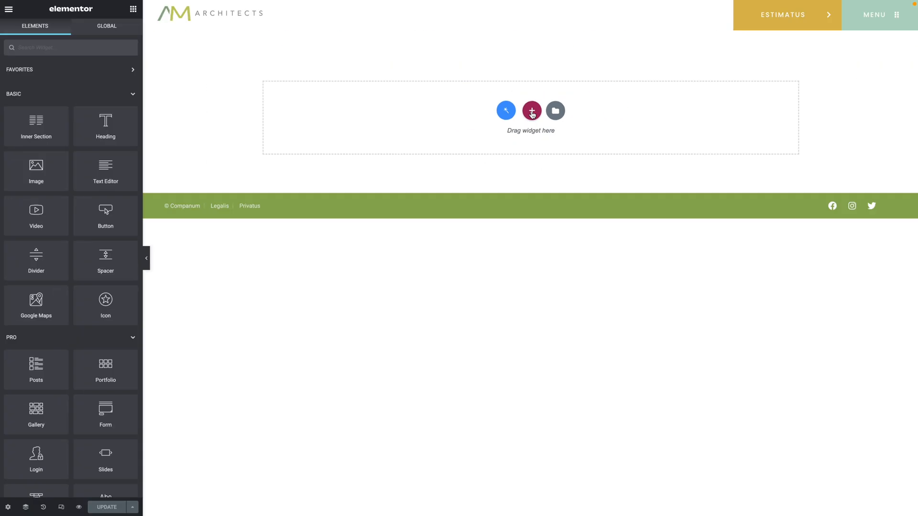
pyautogui.click(532, 111)
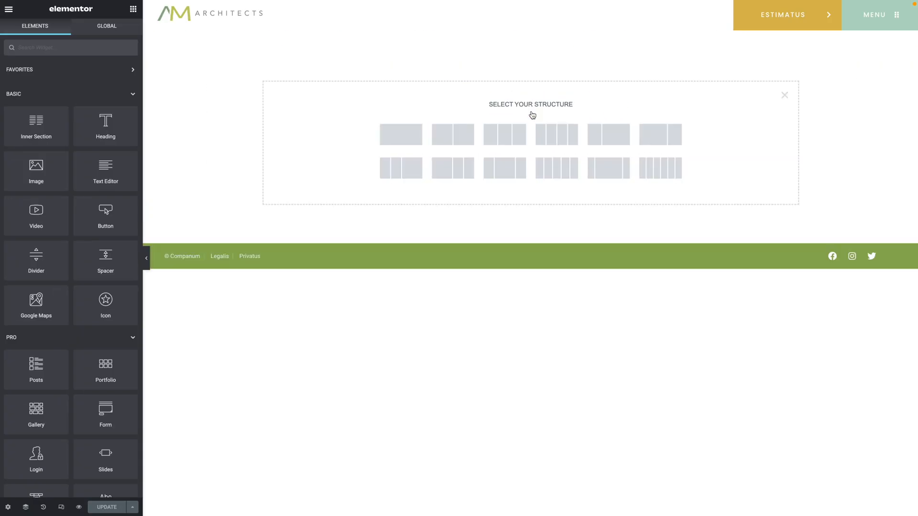
pyautogui.click(401, 135)
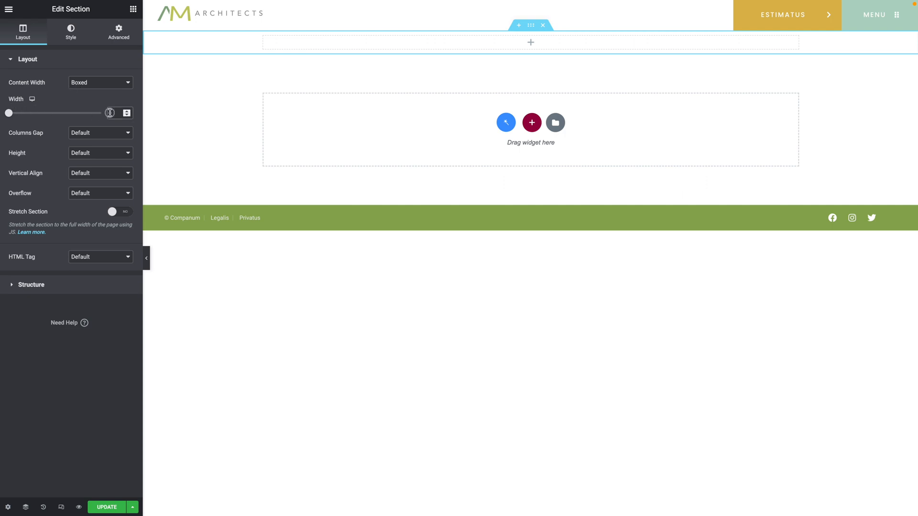
pyautogui.write('00')
# Give the section a minimum height of 70 VH and set its column position to Stretch.
pyautogui.click(88, 153)
pyautogui.click(82, 174)
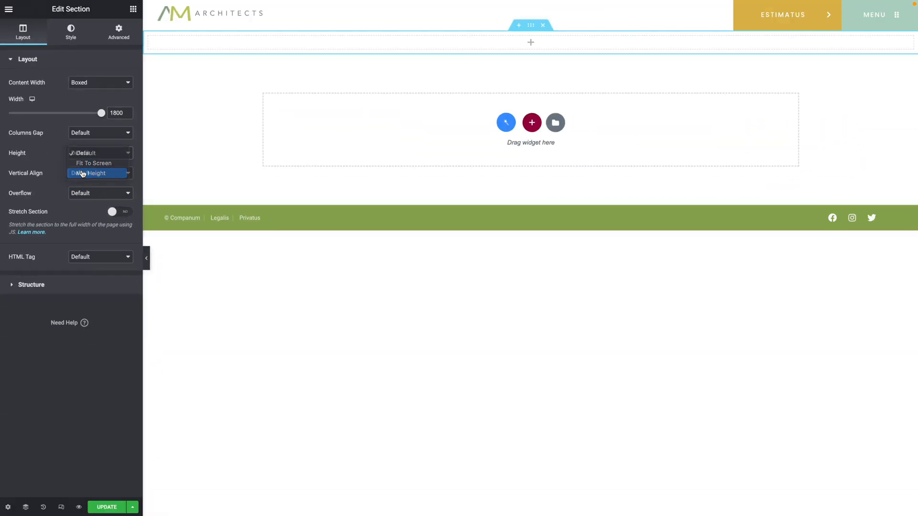
pyautogui.click(120, 170)
pyautogui.doubleClick(111, 183)
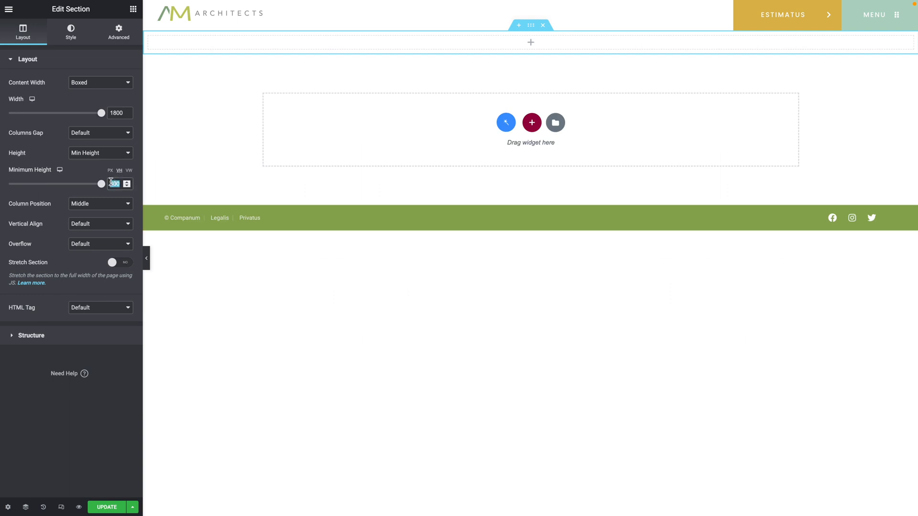
pyautogui.write('70')
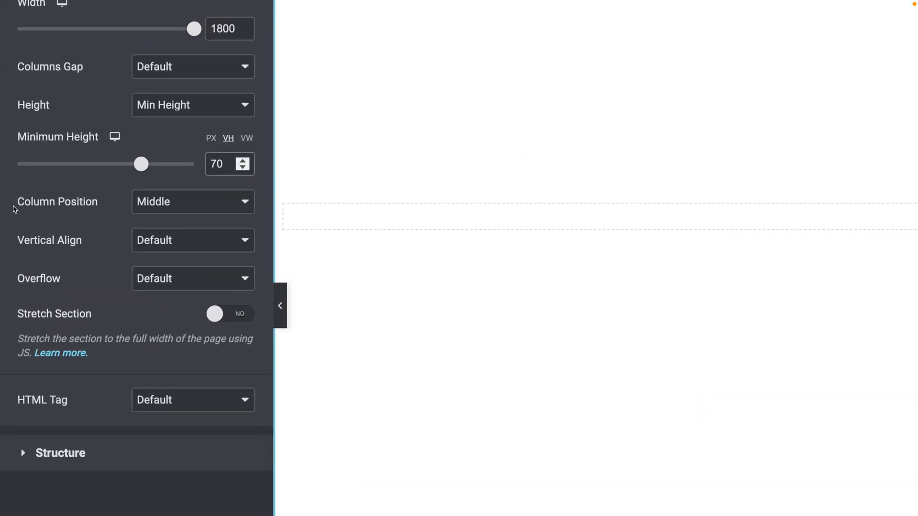
pyautogui.click(241, 202)
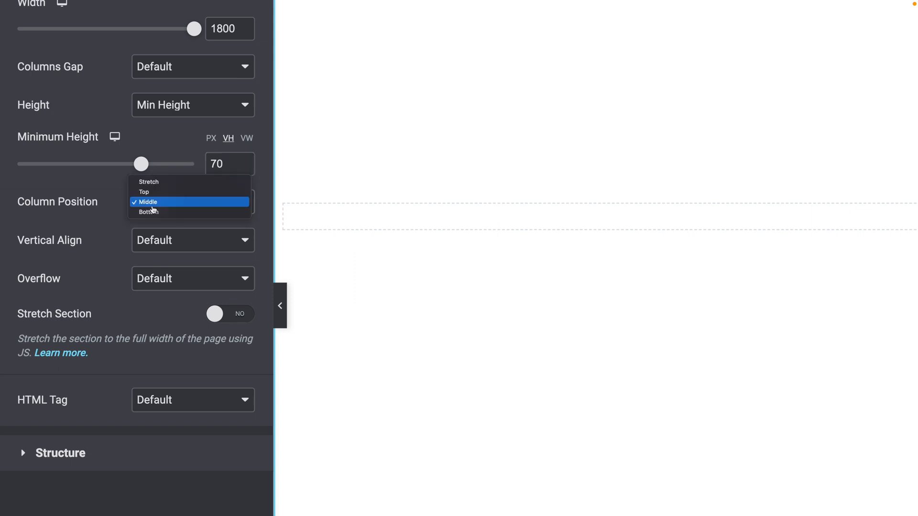
pyautogui.click(201, 180)
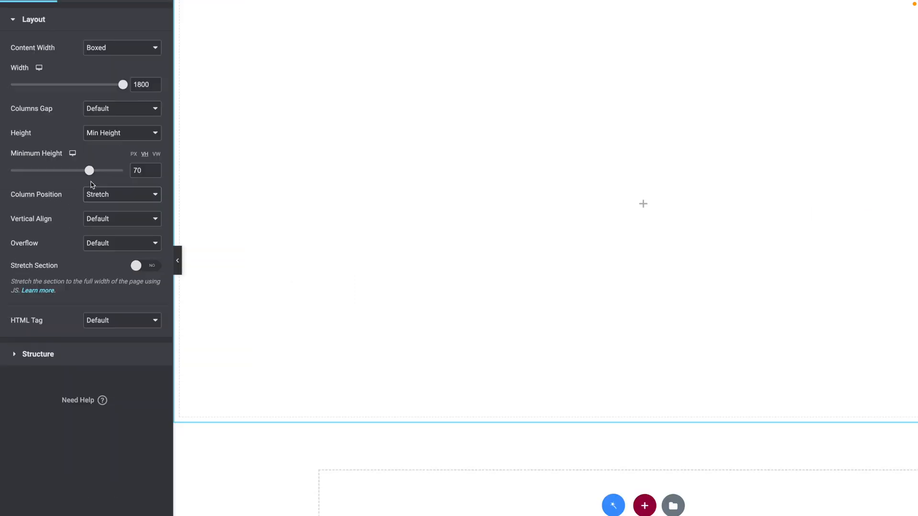
# Set the section's desktop padding to 40 px at the top and bottom and 60 px at the right and left.
pyautogui.click(116, 38)
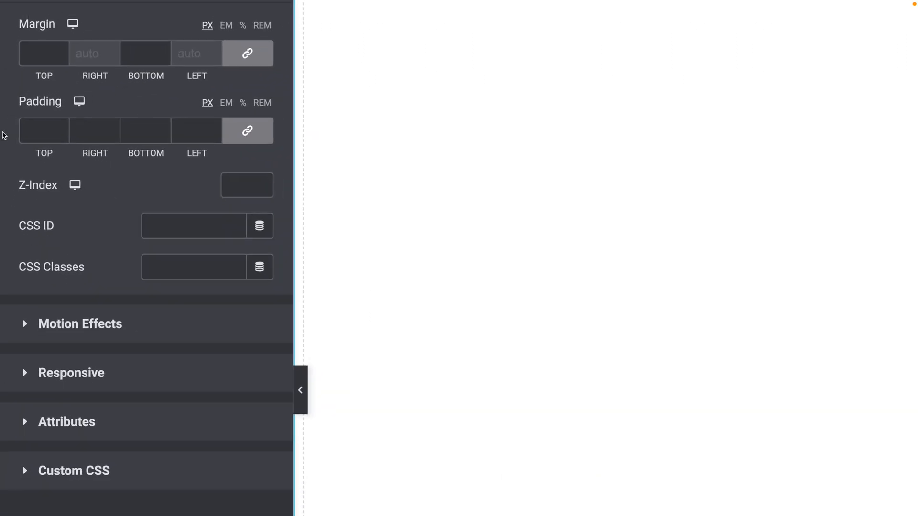
pyautogui.click(248, 131)
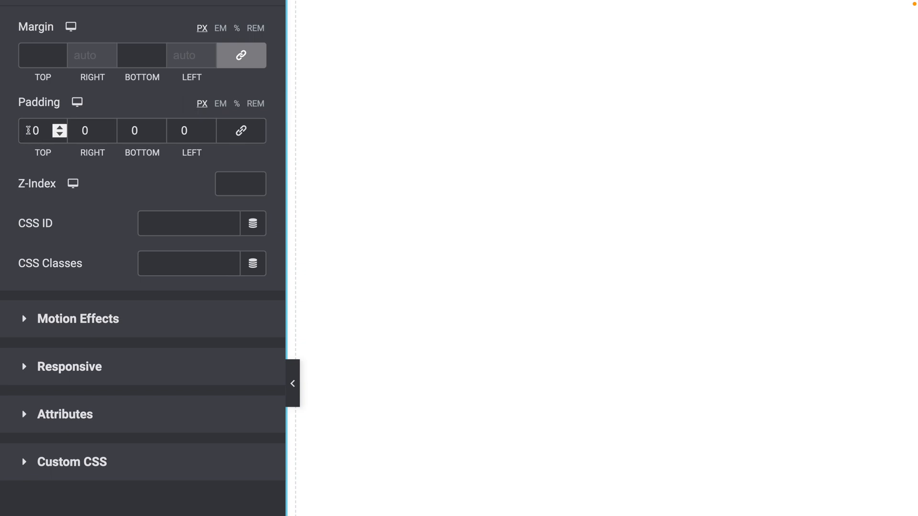
pyautogui.click(28, 131)
pyautogui.write('4')
pyautogui.press('Tab')
pyautogui.write('60')
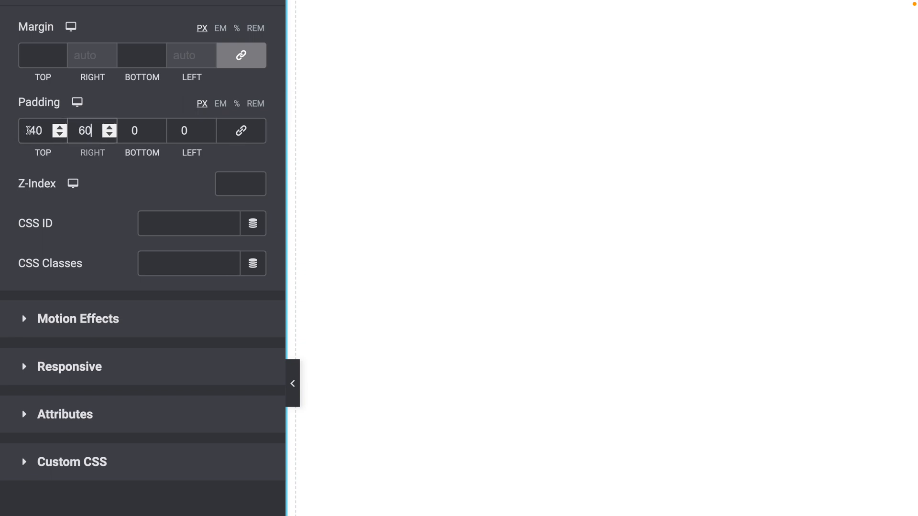
pyautogui.press('Tab')
pyautogui.write('40')
pyautogui.press('Tab')
pyautogui.write('60')
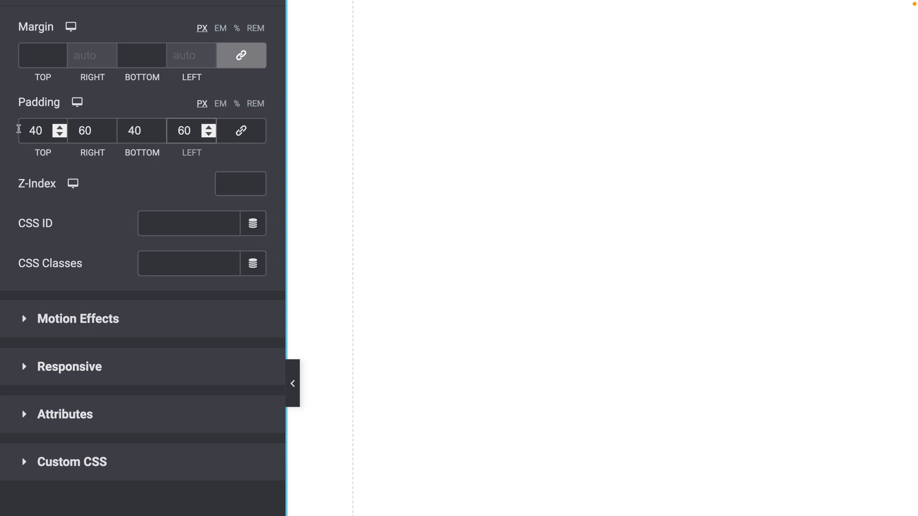
# Set the section's tablet padding to 40 px top, 60 px right, 80 px bottom and 60 px left.
pyautogui.click(77, 102)
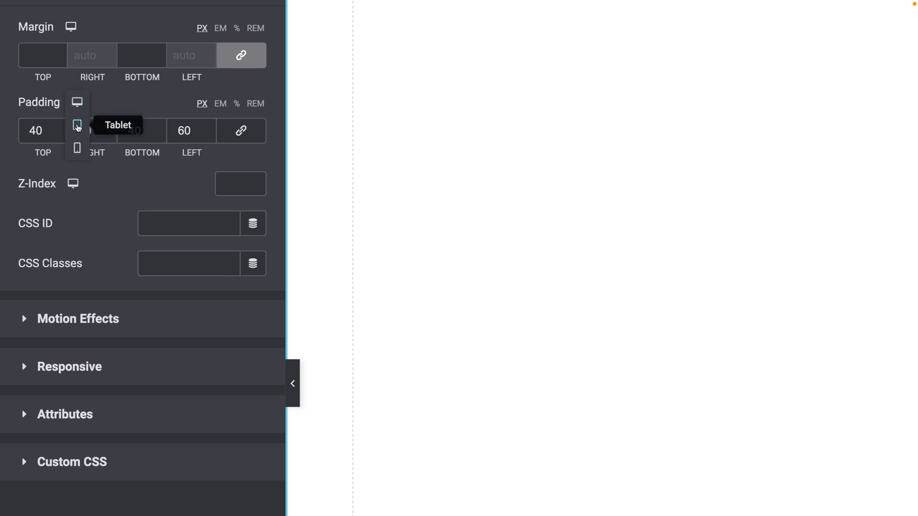
pyautogui.click(78, 127)
pyautogui.click(242, 132)
pyautogui.click(28, 130)
pyautogui.write('4')
pyautogui.press('Tab')
pyautogui.write('60')
pyautogui.press('Tab')
pyautogui.write('80')
pyautogui.press('Tab')
pyautogui.write('60')
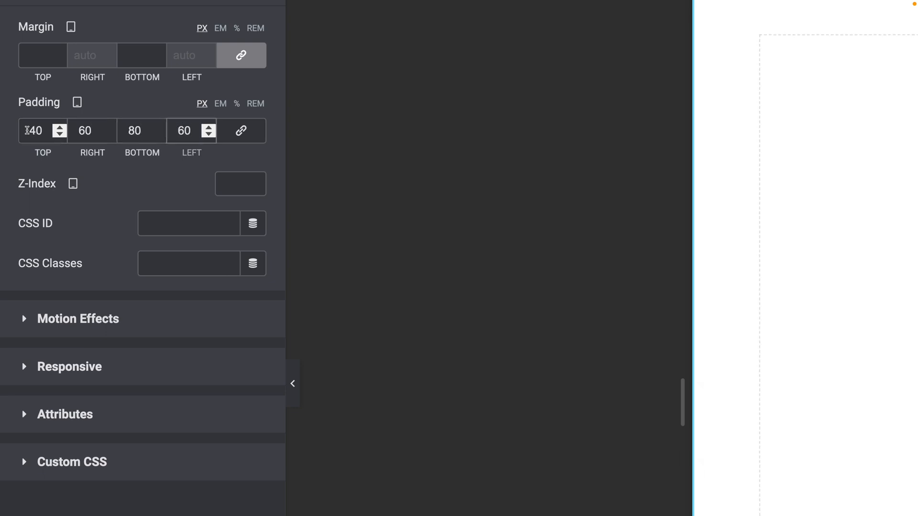
# Set the section's mobile padding to 20 px top, right and left and 60 px bottom, and update the page.
pyautogui.click(77, 101)
pyautogui.click(78, 128)
pyautogui.click(227, 126)
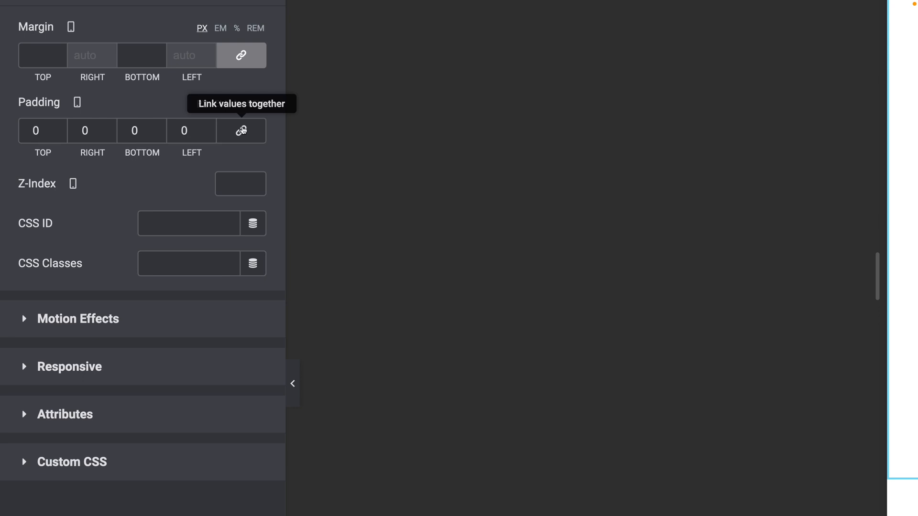
pyautogui.click(33, 130)
pyautogui.write('2')
pyautogui.press('Tab')
pyautogui.write('20')
pyautogui.press('Tab')
pyautogui.write('60')
pyautogui.press('Tab')
pyautogui.write('20')
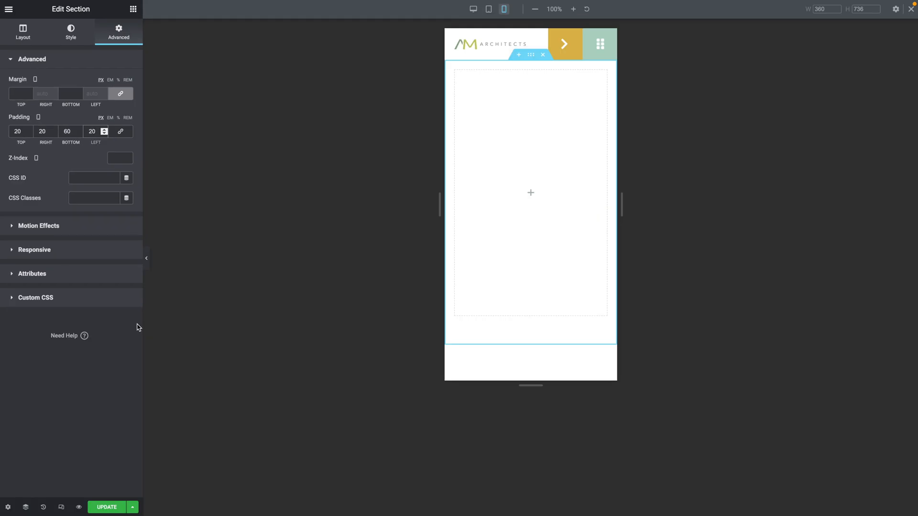
pyautogui.click(102, 506)
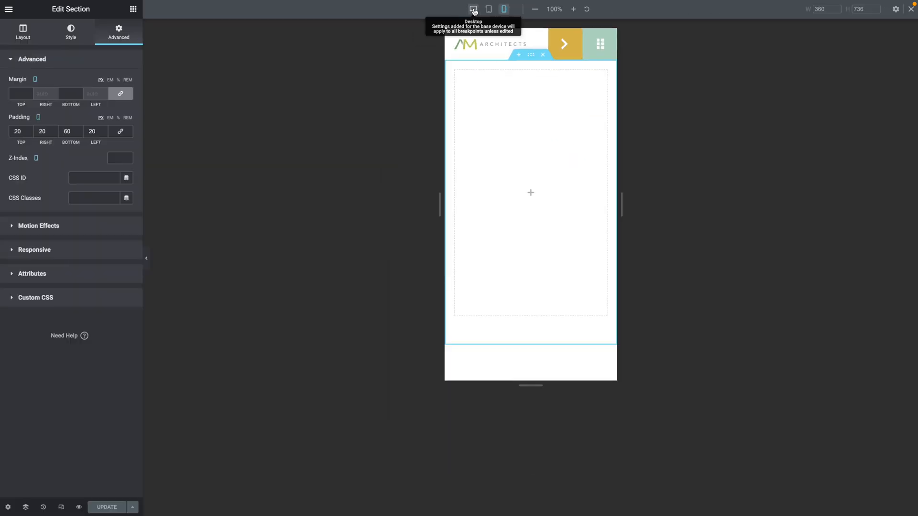
# Return to the desktop view, show the Navigator, and set the column's widgets space to -1 px.
pyautogui.click(473, 9)
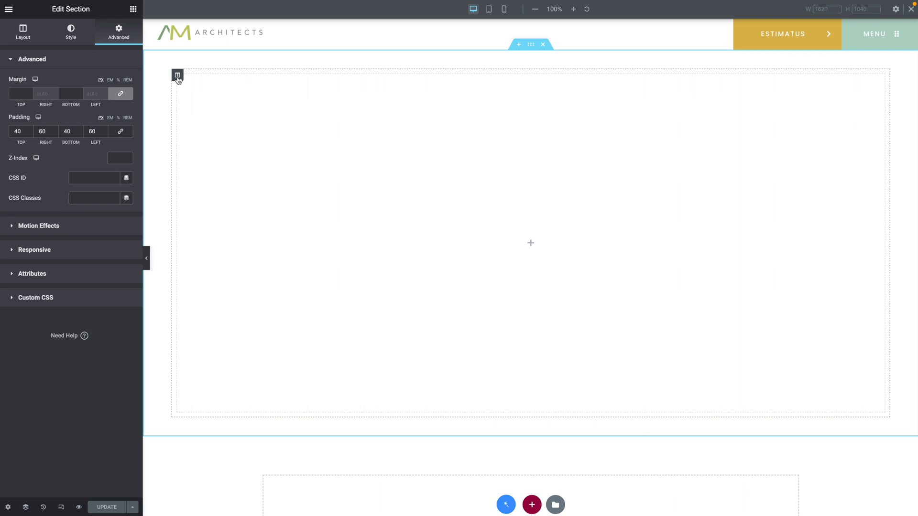
pyautogui.click(177, 76)
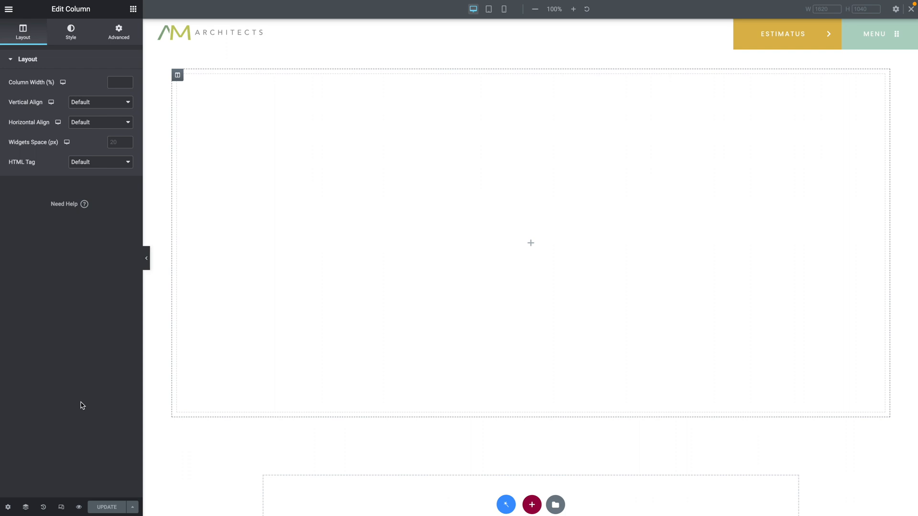
pyautogui.press('super+i')
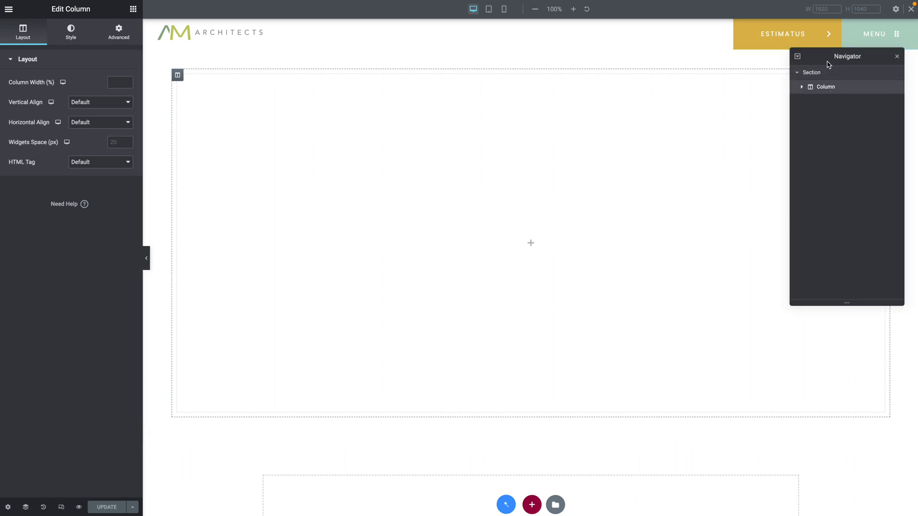
pyautogui.moveTo(825, 55); pyautogui.dragTo(788, 90)
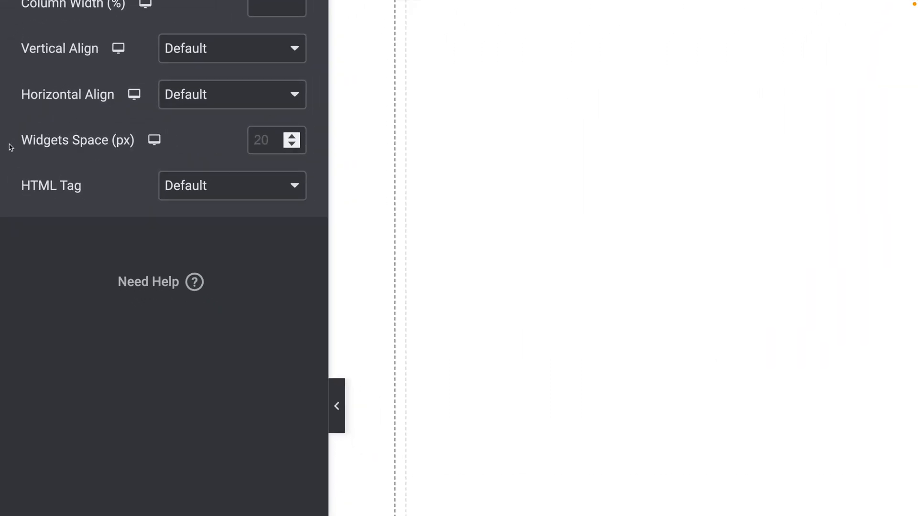
pyautogui.click(259, 144)
pyautogui.write('-1')
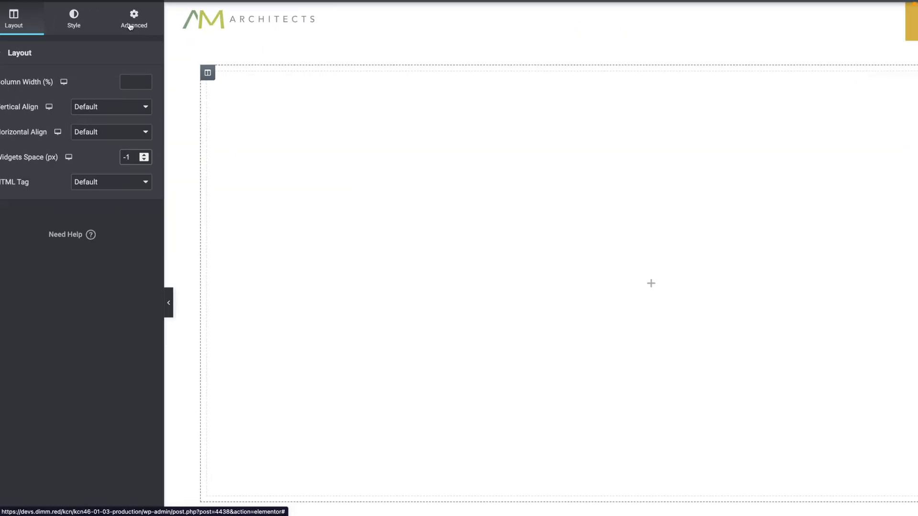
# Set the column's tablet padding to 0 px on all four sides.
pyautogui.click(130, 25)
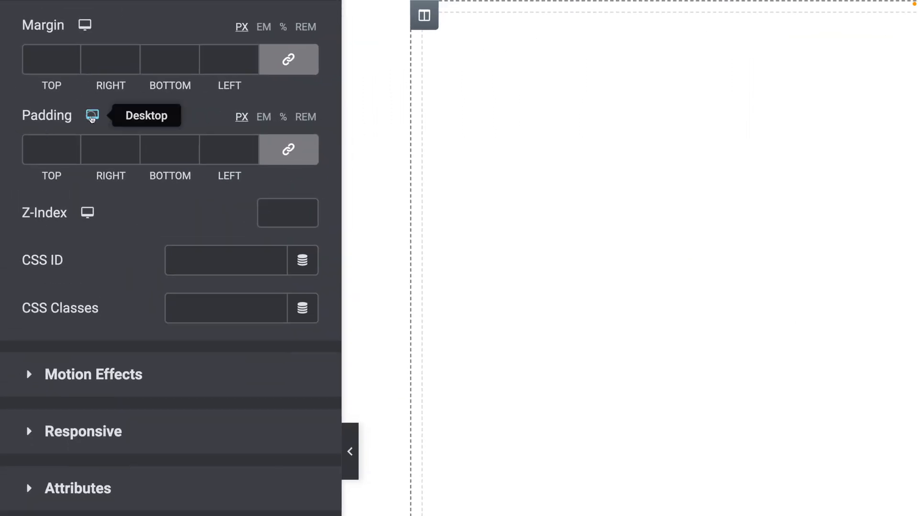
pyautogui.click(38, 118)
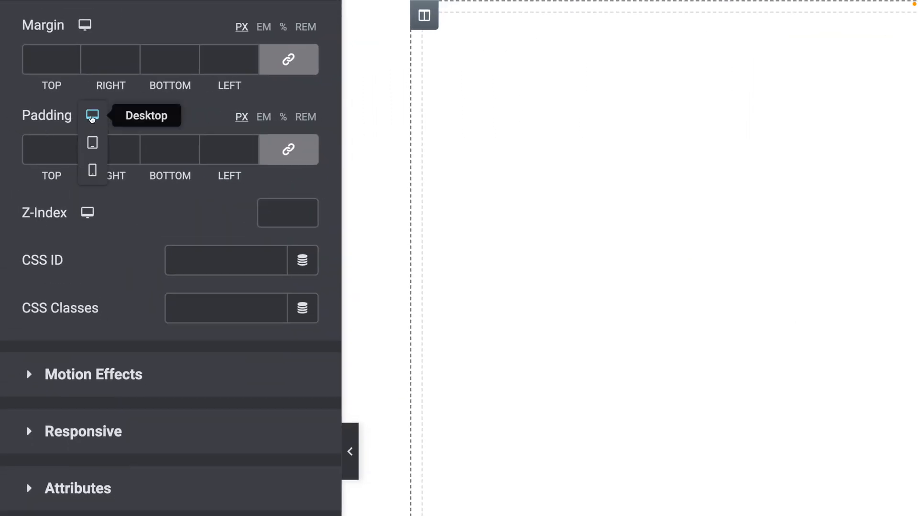
pyautogui.click(92, 142)
pyautogui.click(48, 150)
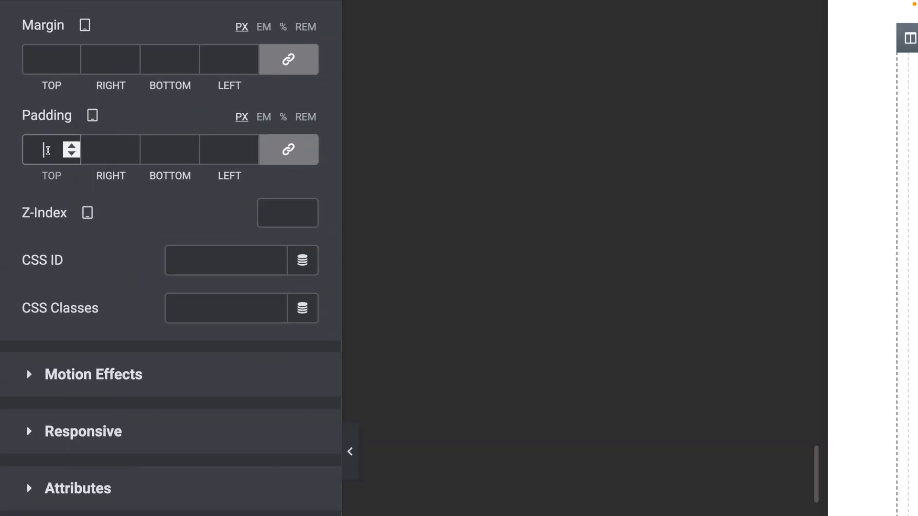
pyautogui.write('0')
# Switch to the mobile view, update the page, and return to the desktop view.
pyautogui.click(92, 115)
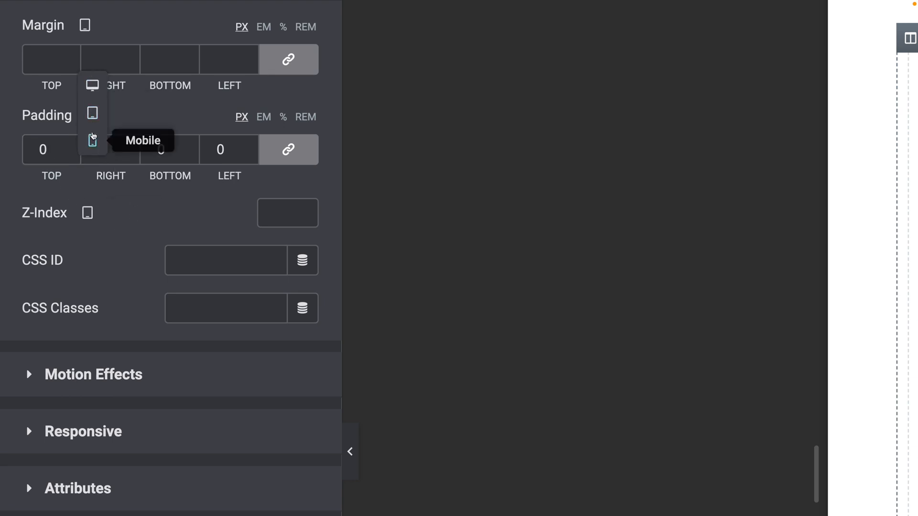
pyautogui.click(92, 143)
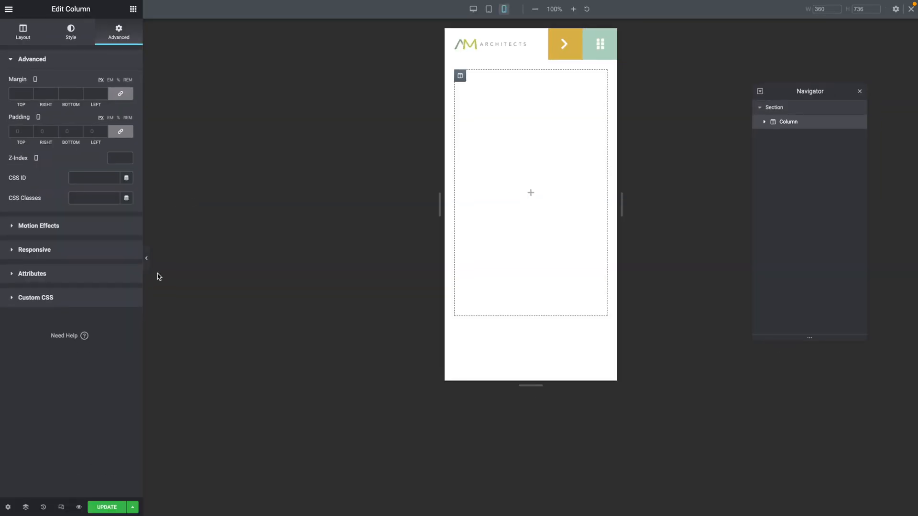
pyautogui.click(123, 507)
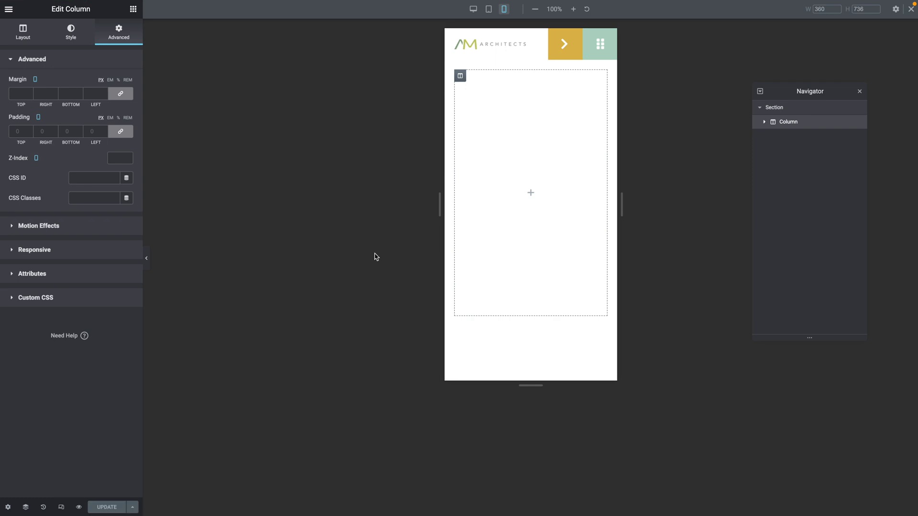
pyautogui.click(473, 10)
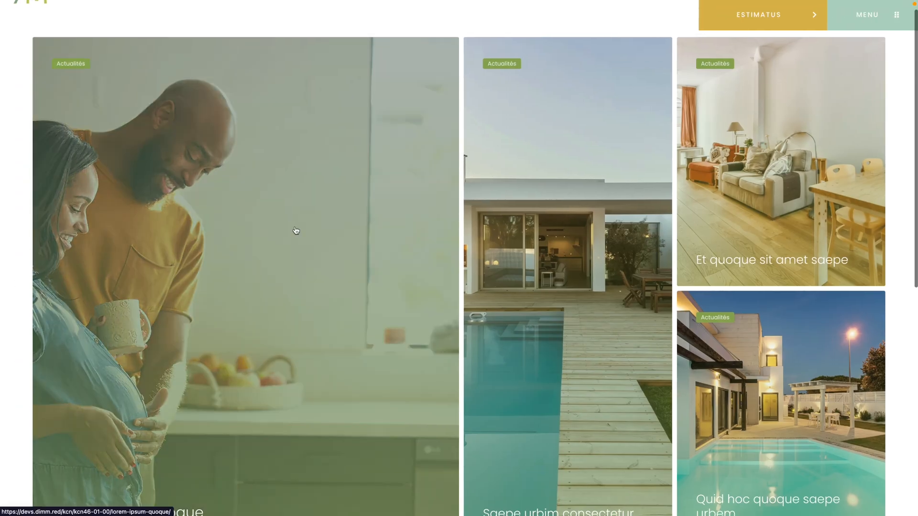
pyautogui.scroll(-1, 296, 231)
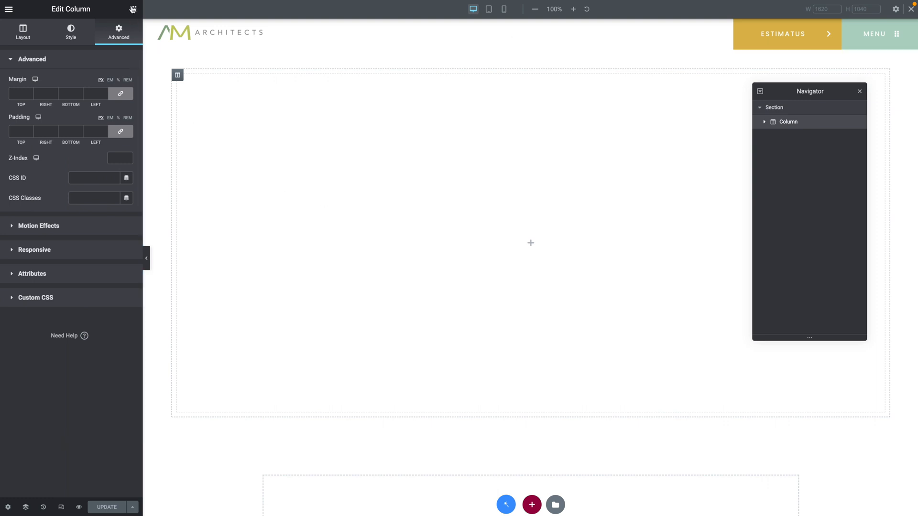
# Add the Smart Posts Tiles and Listing Grid widgets to the favorites.
pyautogui.click(133, 10)
pyautogui.scroll(-20, 83, 237)
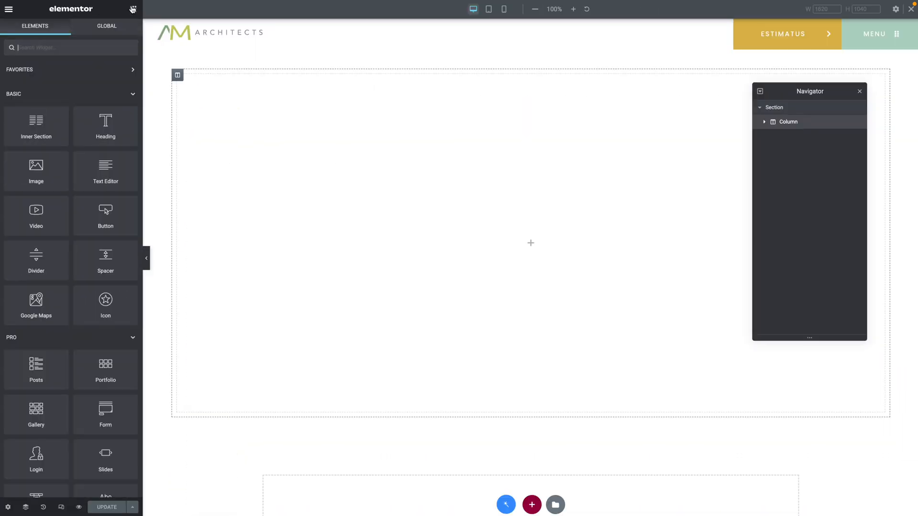
pyautogui.scroll(-8, 83, 237)
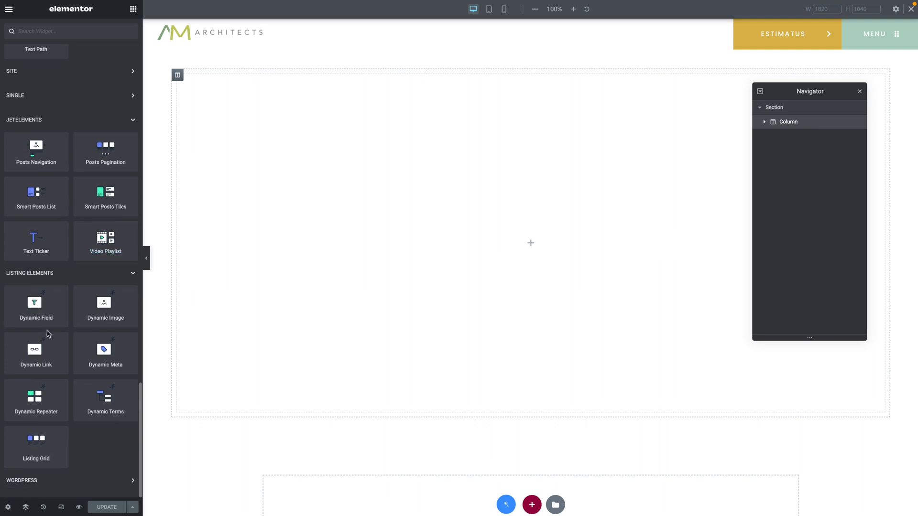
pyautogui.moveTo(46, 121); pyautogui.dragTo(2, 119)
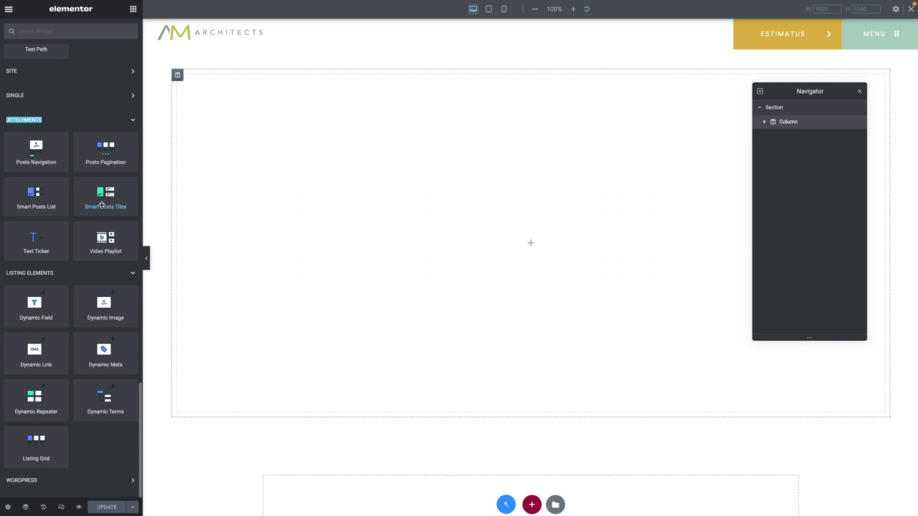
pyautogui.rightClick(108, 197)
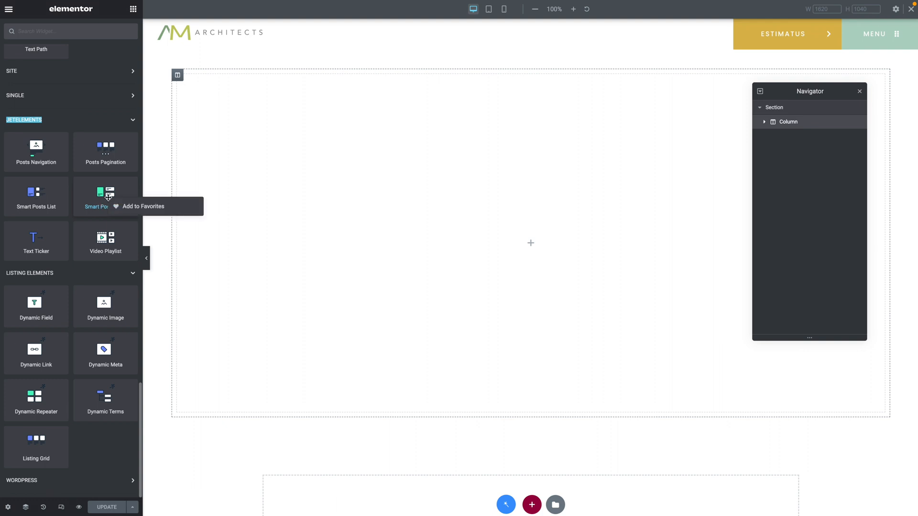
pyautogui.click(143, 206)
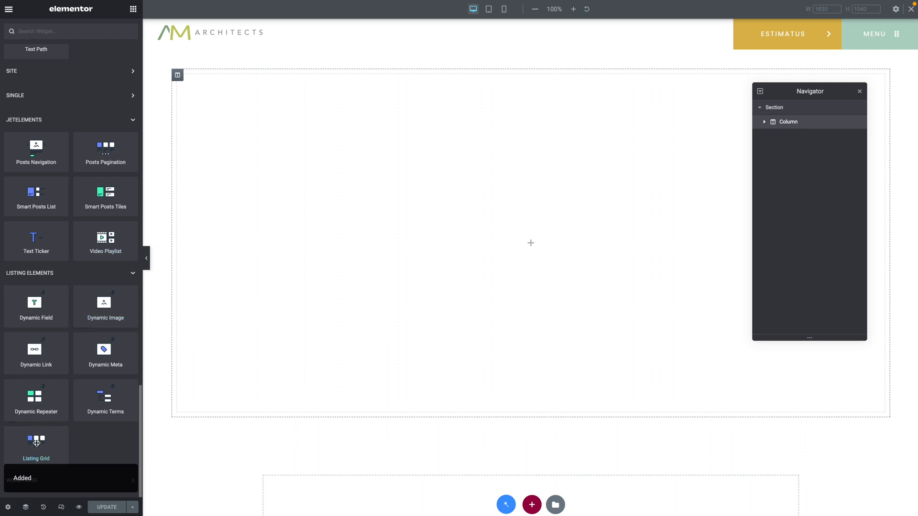
pyautogui.rightClick(49, 448)
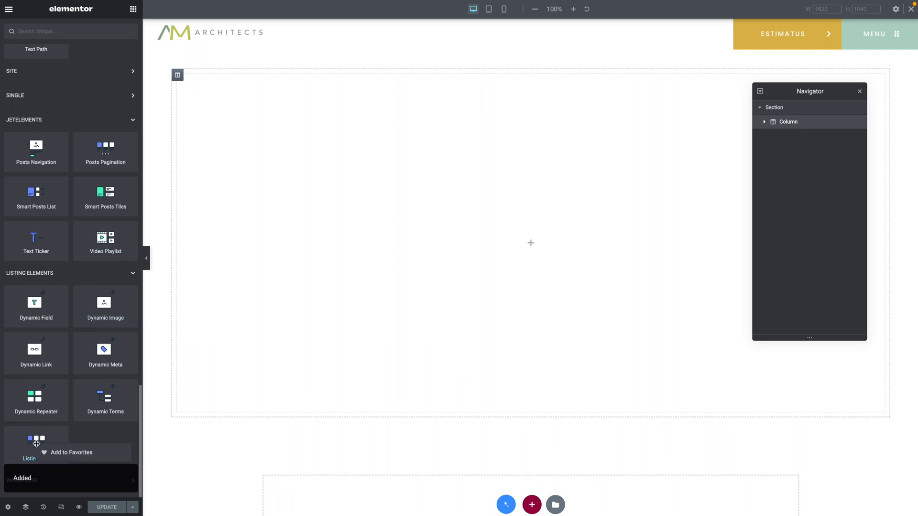
pyautogui.click(54, 450)
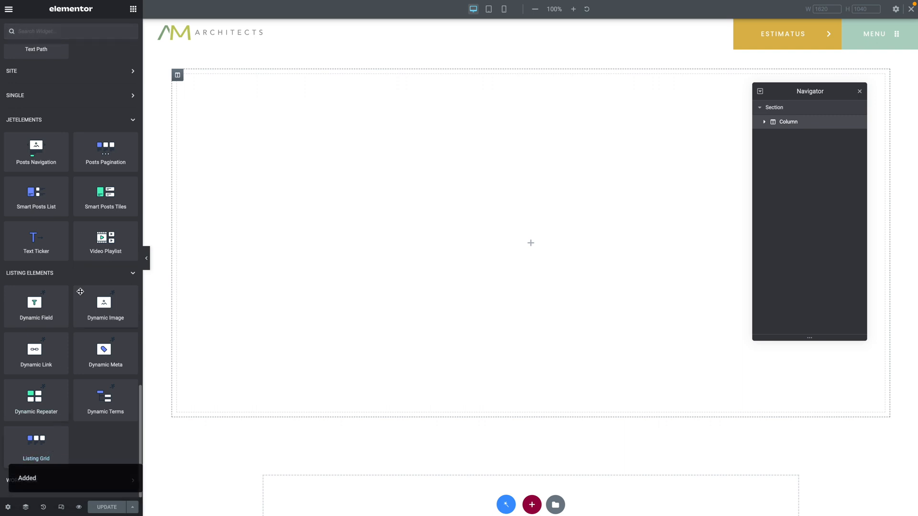
# Place a Smart Posts Tiles widget in the section's empty column.
pyautogui.scroll(20, 77, 452)
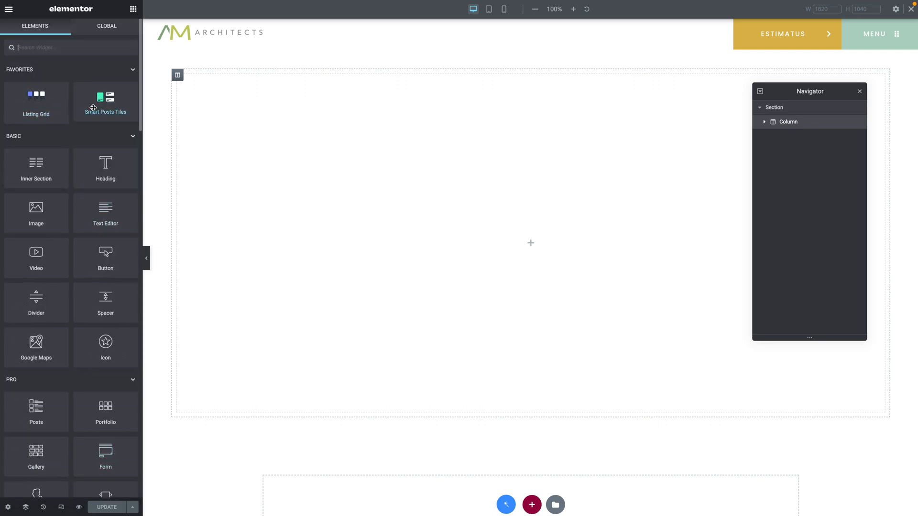
pyautogui.click(98, 107)
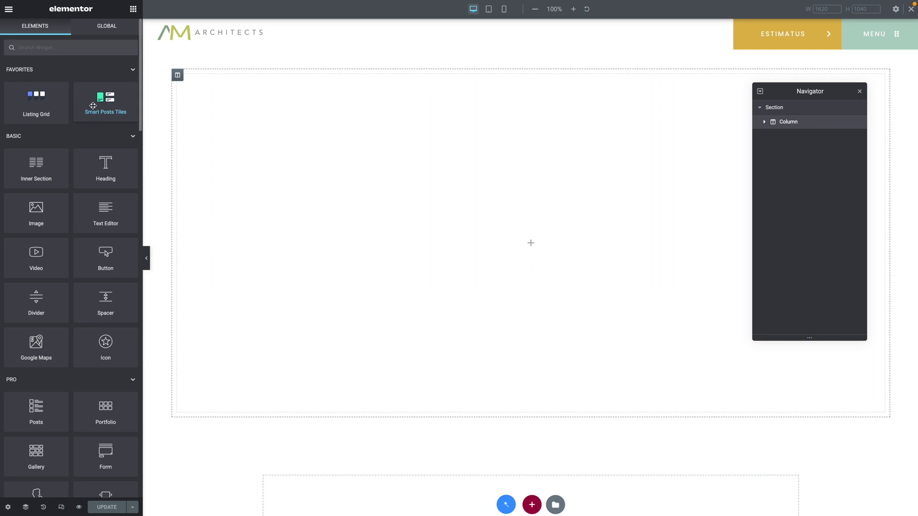
pyautogui.moveTo(93, 105); pyautogui.dragTo(276, 147)
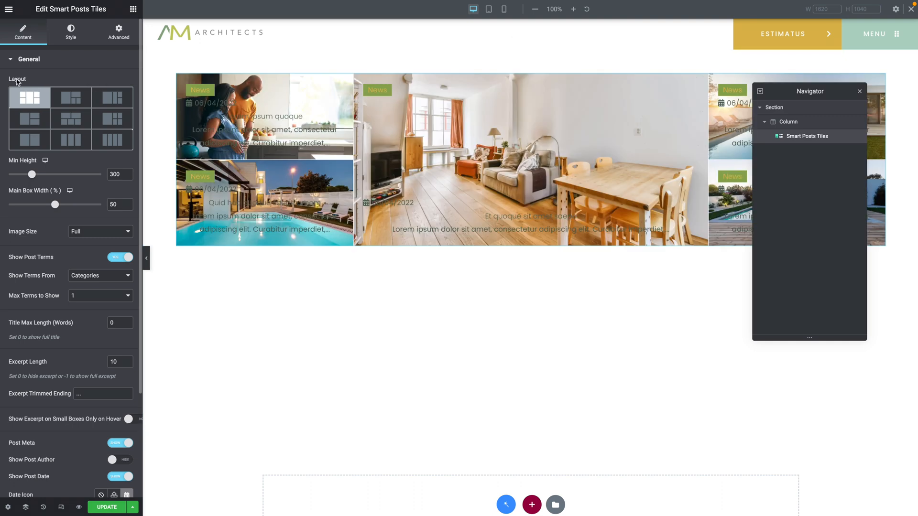
# Give the tiles the layout with one large, one tall and two stacked boxes, minimum height 1050, excerpt length 0, and hidden post meta.
pyautogui.click(109, 99)
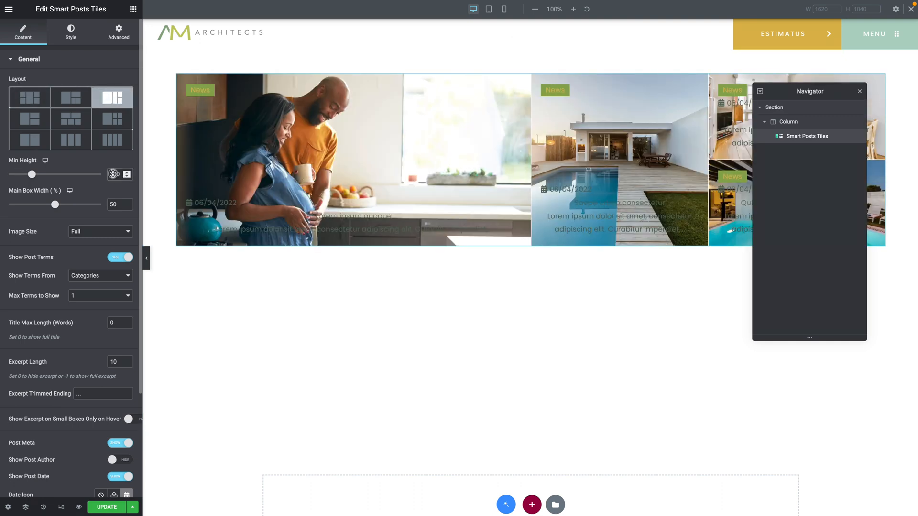
pyautogui.write('1050')
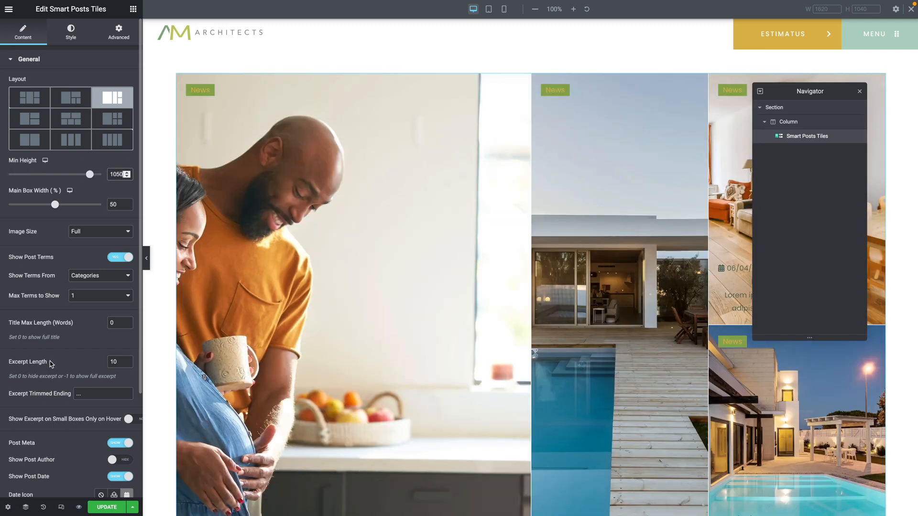
pyautogui.moveTo(48, 362); pyautogui.dragTo(3, 363)
pyautogui.click(113, 362)
pyautogui.write('0')
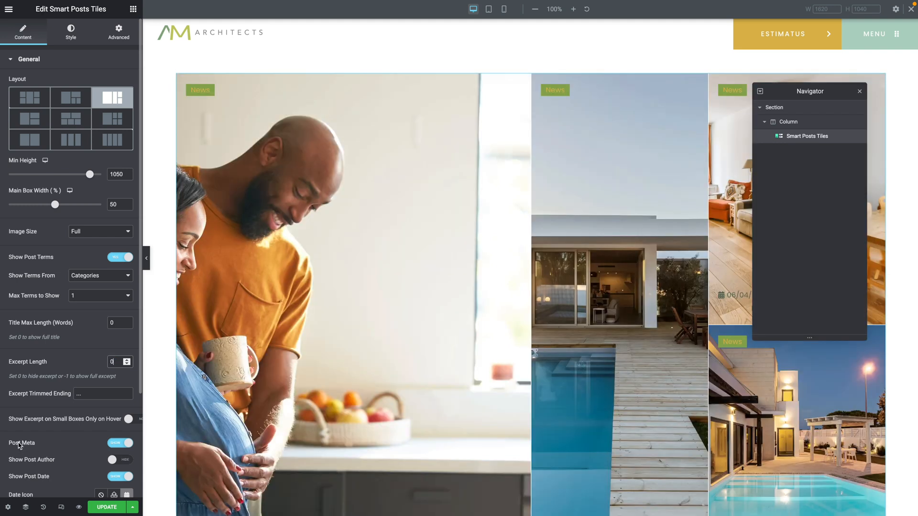
pyautogui.click(120, 443)
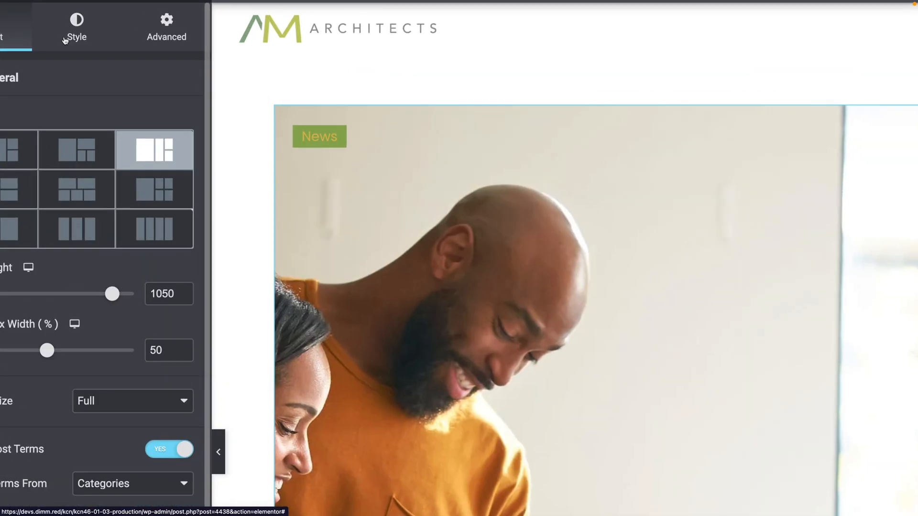
# Style the tile boxes with a gap of 10 between them and desktop padding of 40 px on all sides.
pyautogui.click(66, 39)
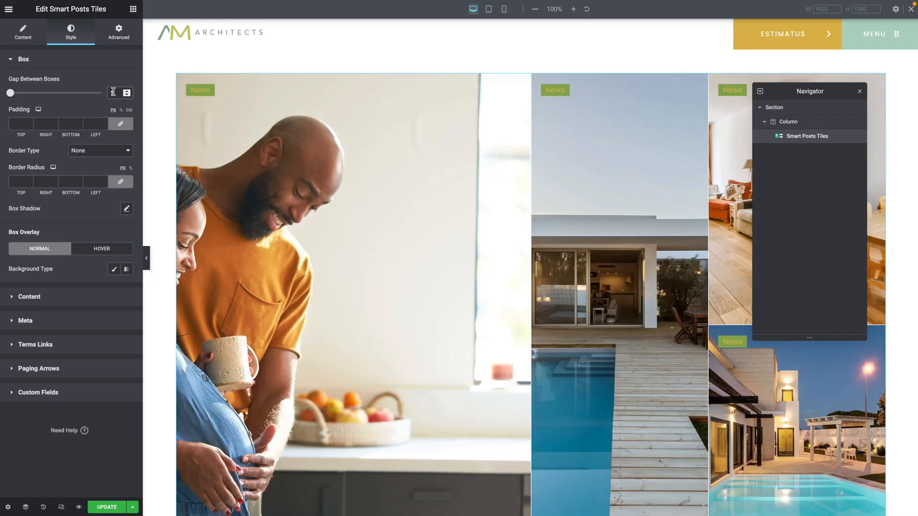
pyautogui.write('0')
pyautogui.click(19, 123)
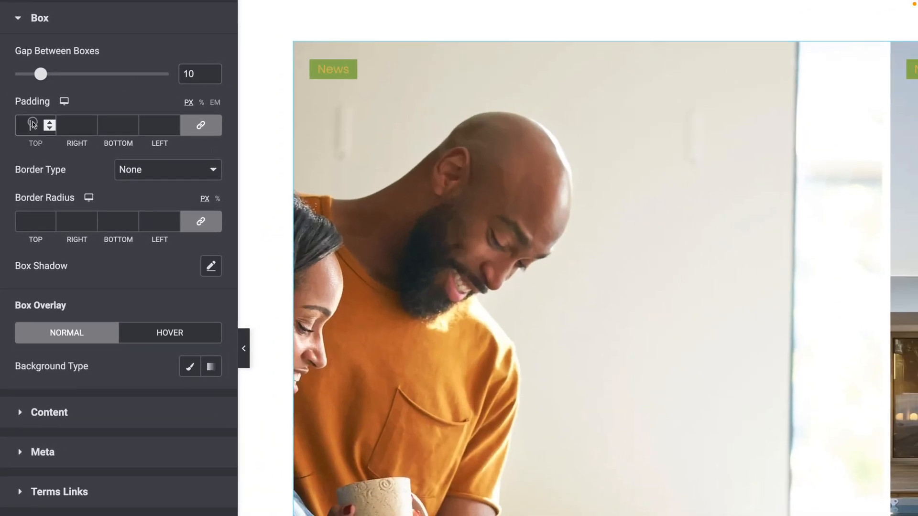
pyautogui.write('40')
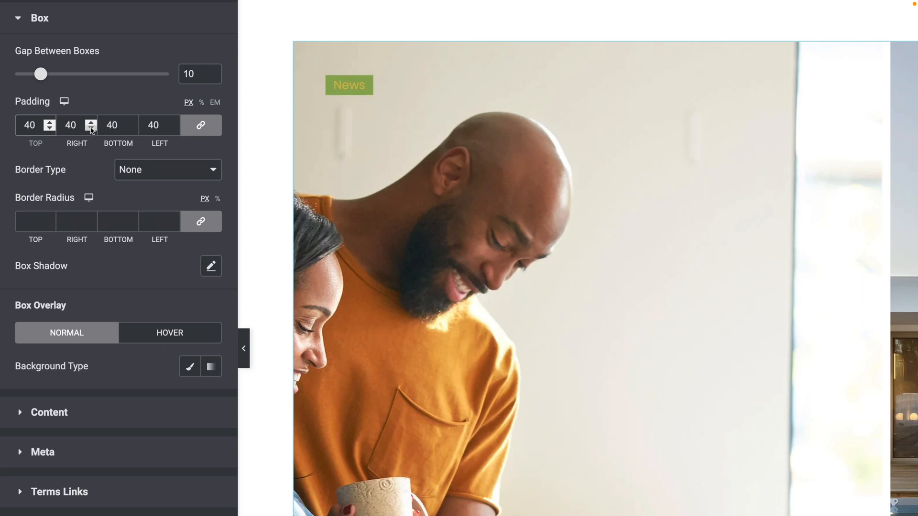
# Set the tile boxes' tablet padding to 20 px and their desktop border radius to 3 px on all sides.
pyautogui.click(66, 104)
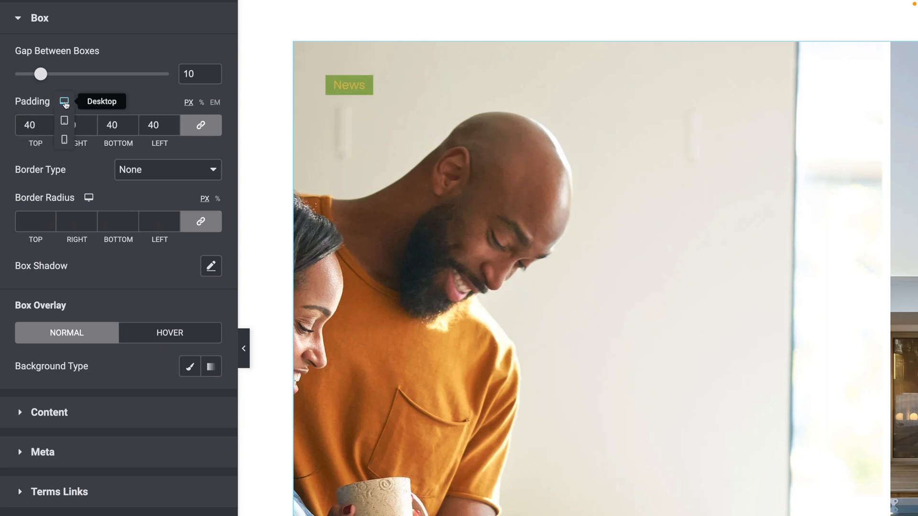
pyautogui.click(65, 122)
pyautogui.click(22, 126)
pyautogui.write('20')
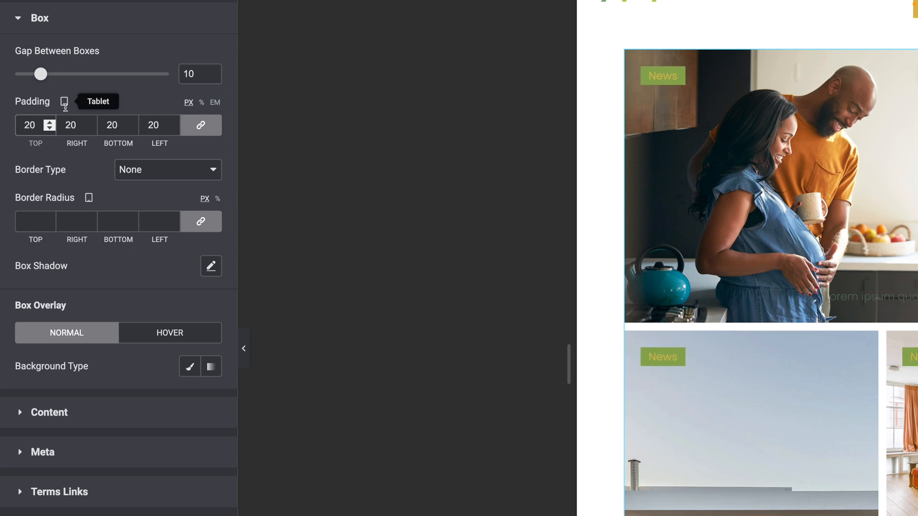
pyautogui.click(64, 101)
pyautogui.click(64, 123)
pyautogui.click(64, 101)
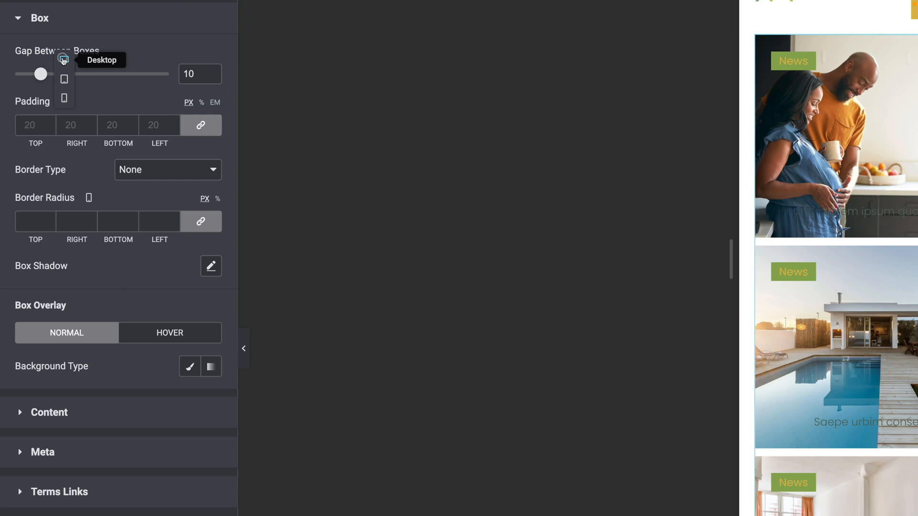
pyautogui.click(64, 59)
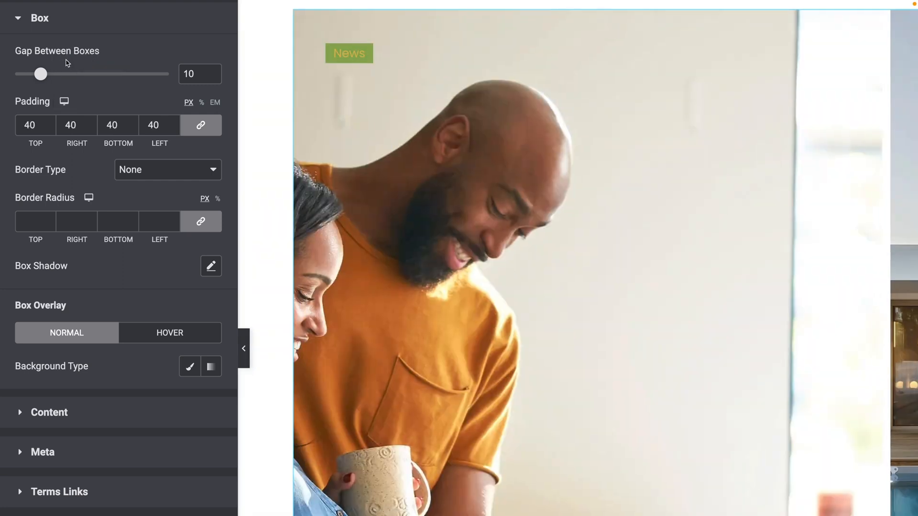
pyautogui.click(25, 224)
pyautogui.write('3')
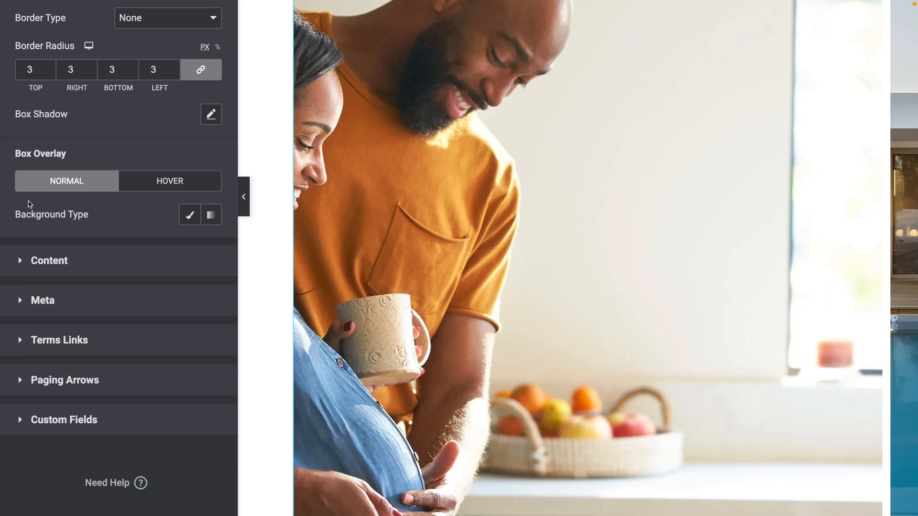
# Give the boxes' normal overlay a gradient from fully transparent white #FFFFFF to the global Primary color.
pyautogui.click(210, 215)
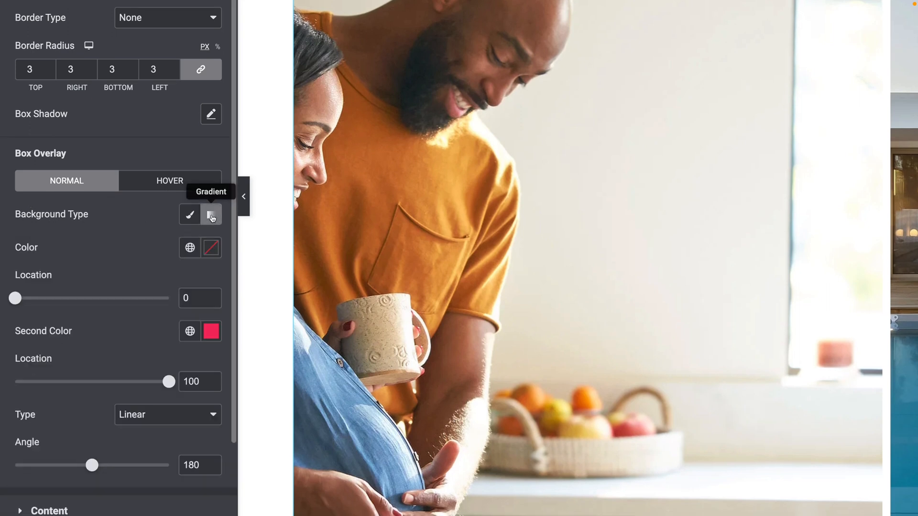
pyautogui.click(211, 247)
pyautogui.write('#FFFFFF')
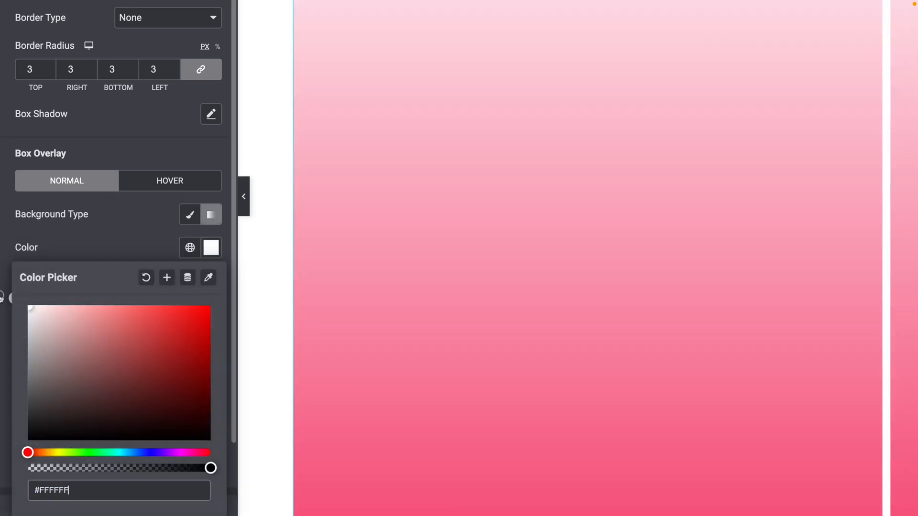
pyautogui.moveTo(209, 466); pyautogui.dragTo(18, 470)
pyautogui.click(88, 249)
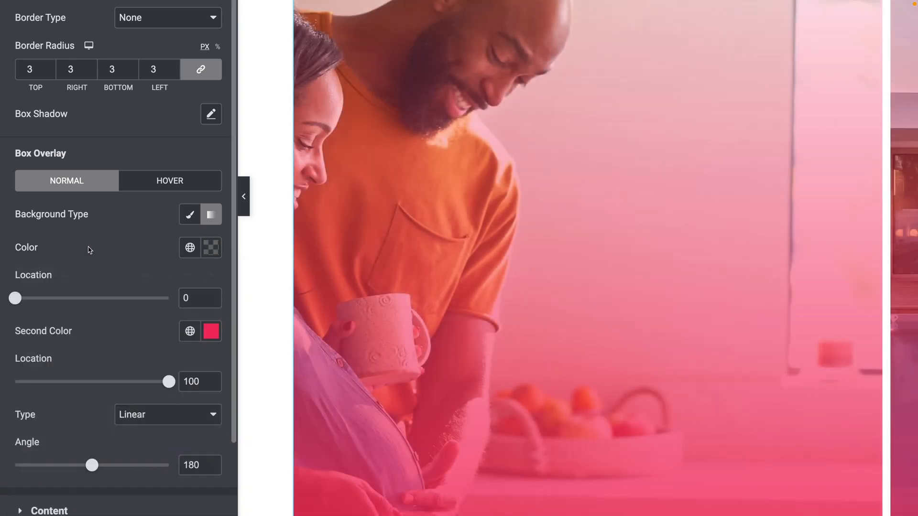
pyautogui.click(190, 331)
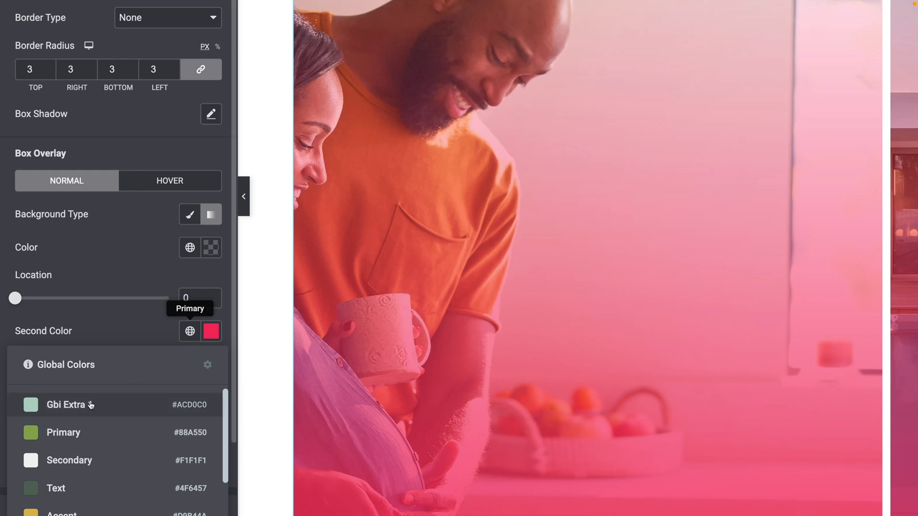
pyautogui.click(64, 433)
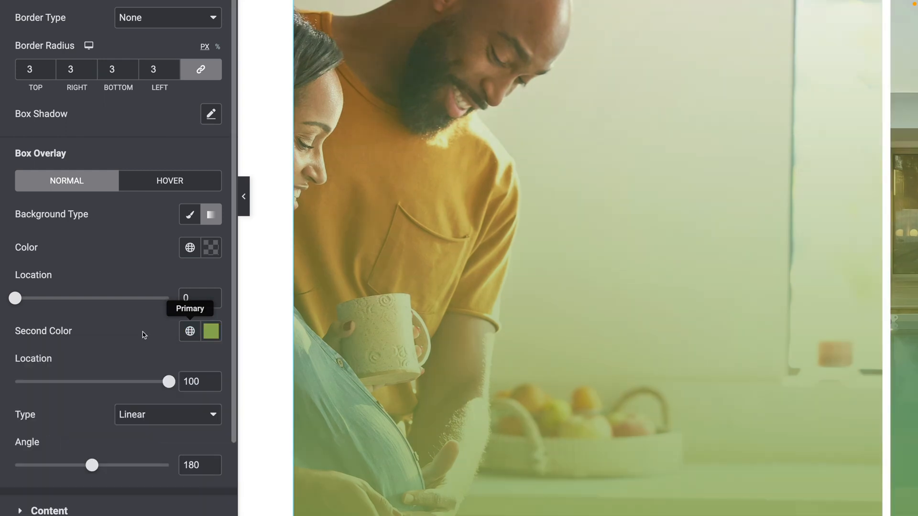
# Reduce the opacity of the box overlay gradient's second color to about half, giving #88A5507D.
pyautogui.scroll(-5, 142, 332)
pyautogui.click(210, 201)
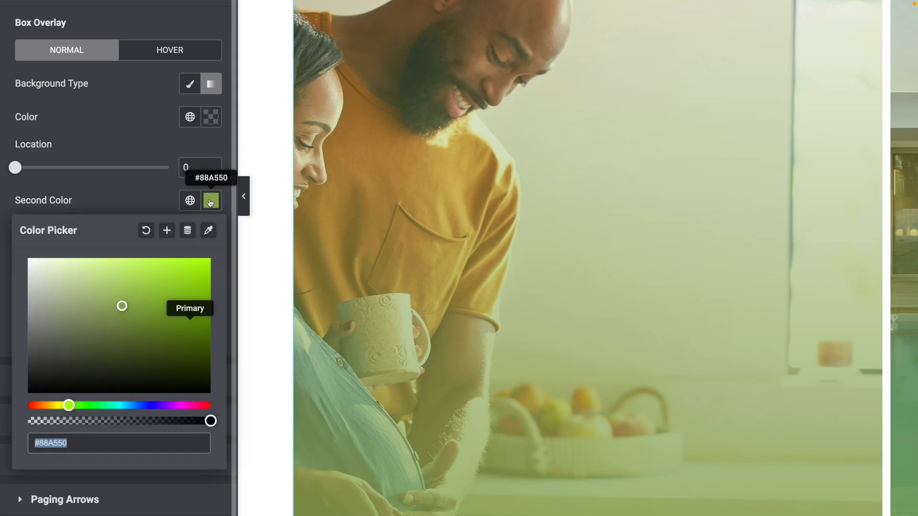
pyautogui.moveTo(210, 421); pyautogui.dragTo(117, 422)
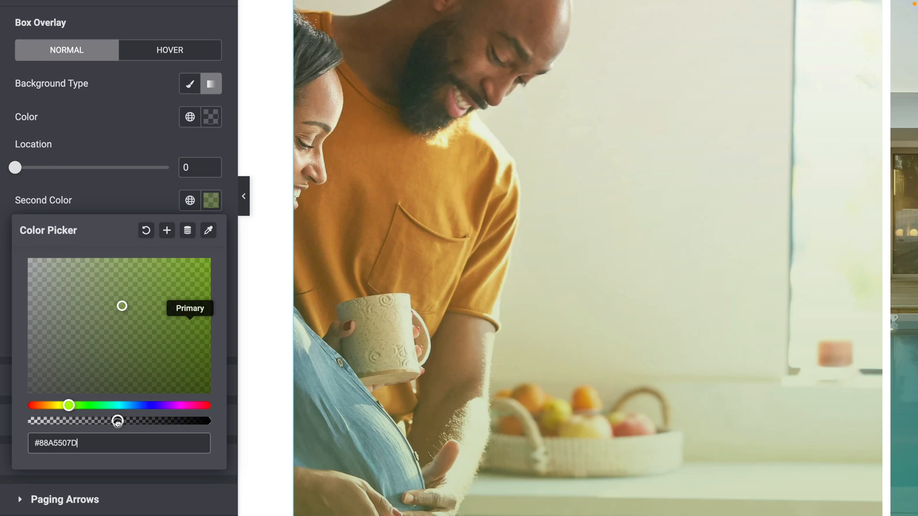
pyautogui.click(144, 197)
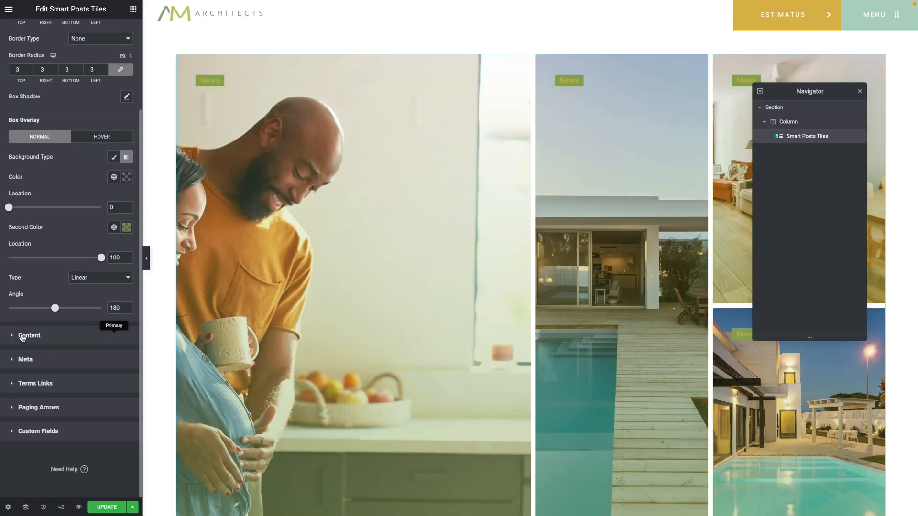
# Set the tile title color to white and its hover color to the global Secondary color.
pyautogui.click(21, 336)
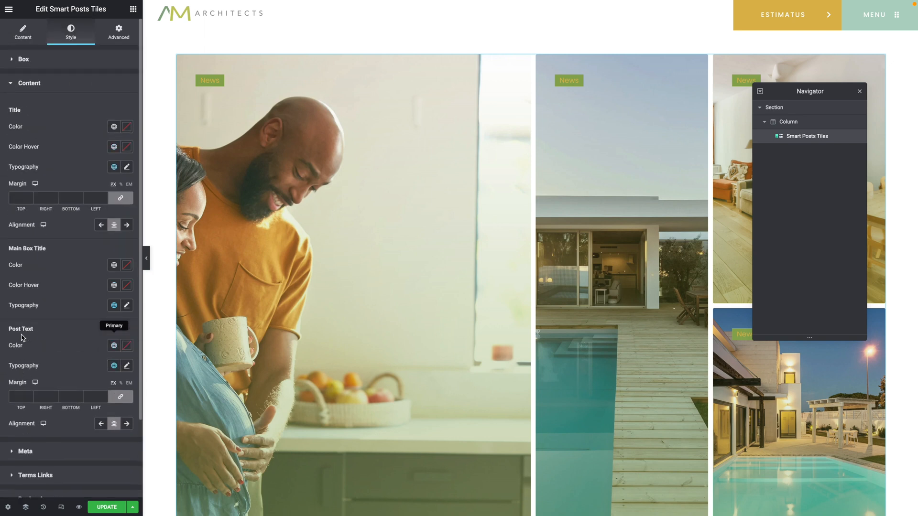
pyautogui.click(124, 130)
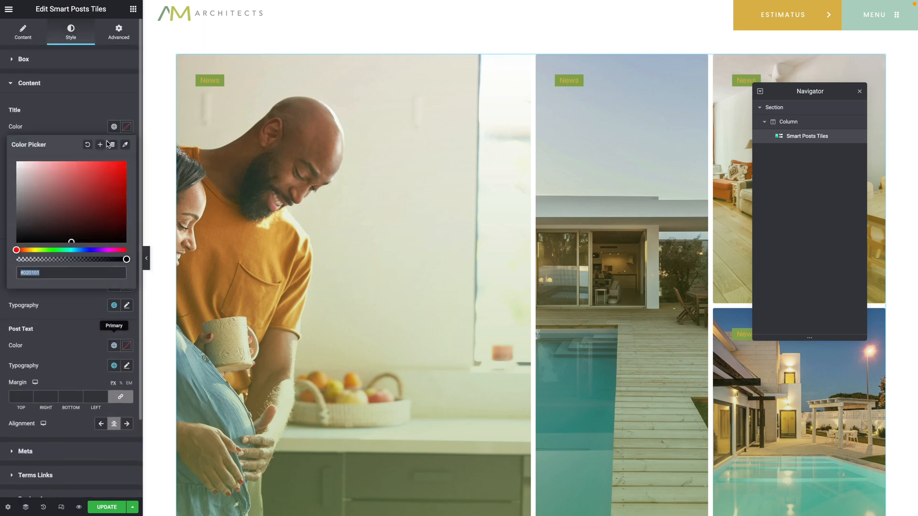
pyautogui.moveTo(46, 171); pyautogui.dragTo(2, 151)
pyautogui.click(64, 113)
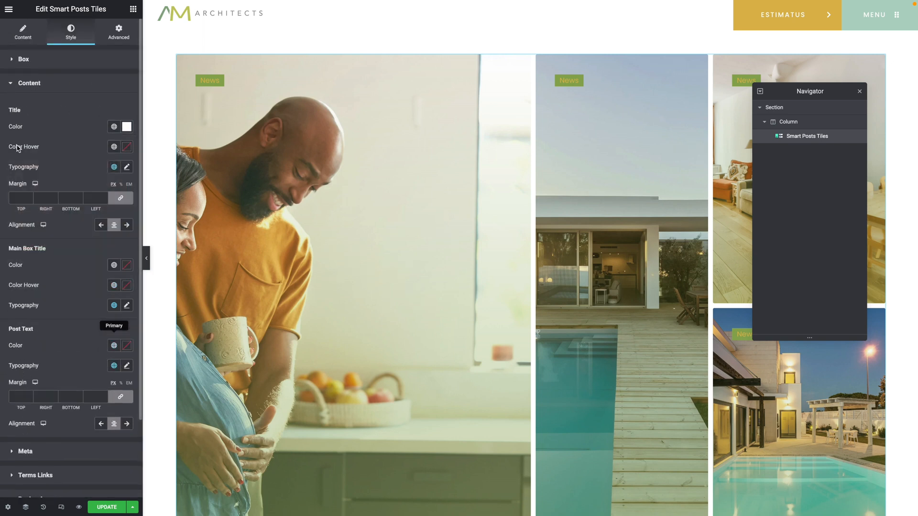
pyautogui.click(114, 148)
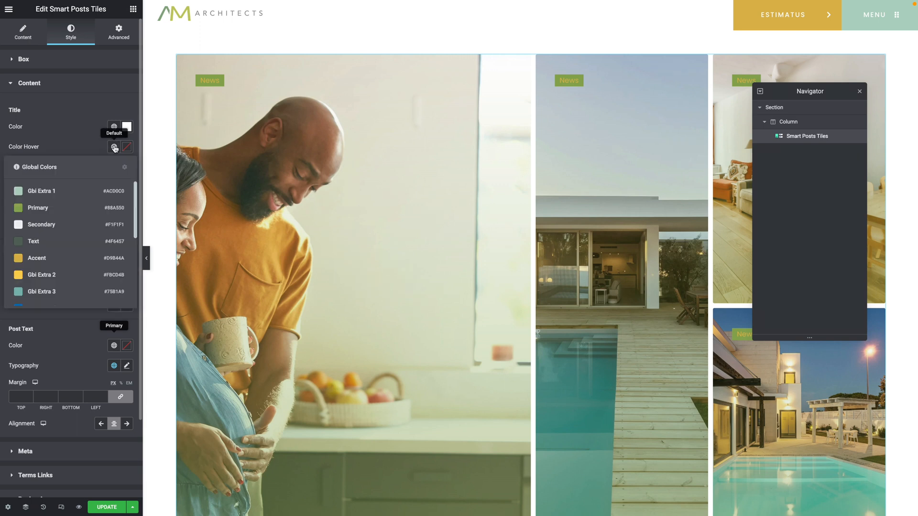
pyautogui.click(45, 226)
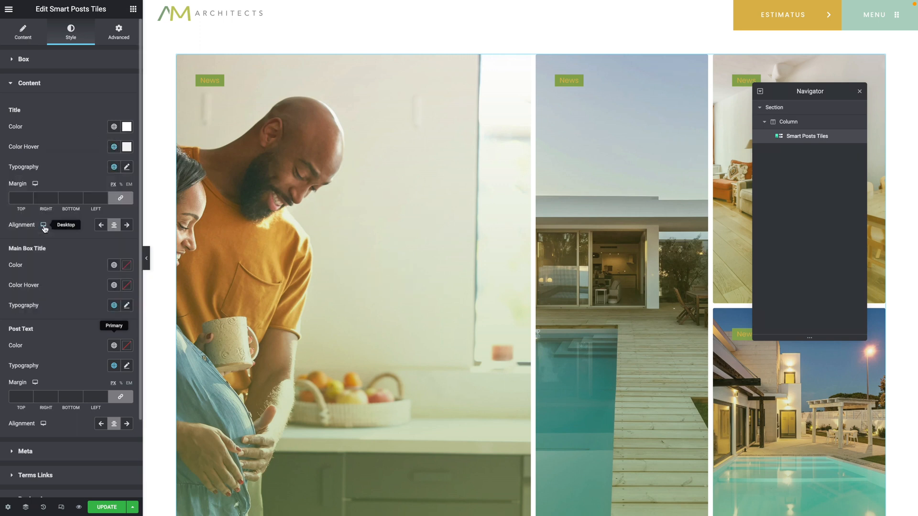
# Set the tile title typography to the Default font family, size 25 px and line height 30 px on desktop.
pyautogui.click(126, 166)
pyautogui.click(88, 206)
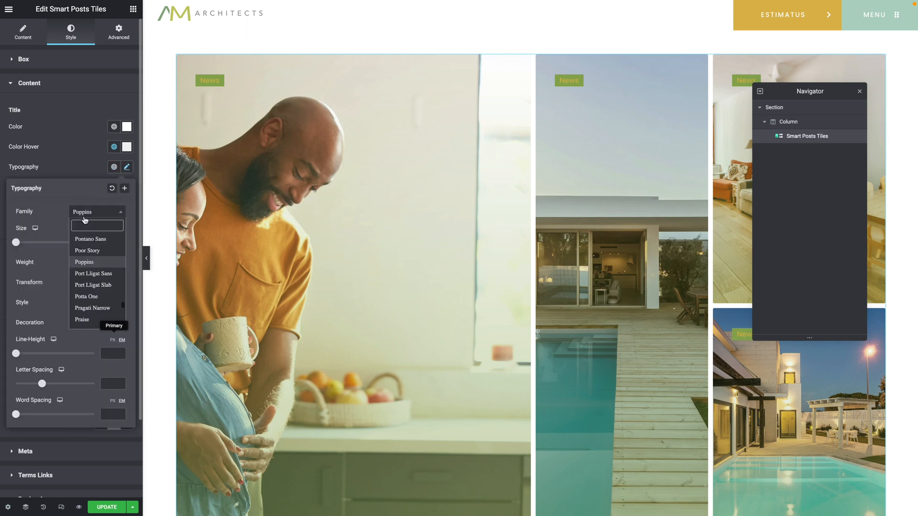
pyautogui.click(82, 227)
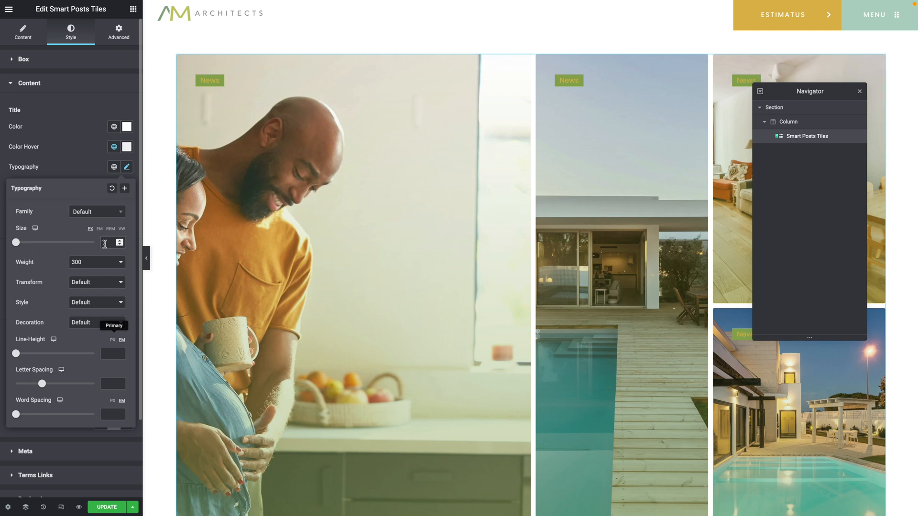
pyautogui.write('22')
pyautogui.press('BackSpace')
pyautogui.write('5')
pyautogui.click(113, 340)
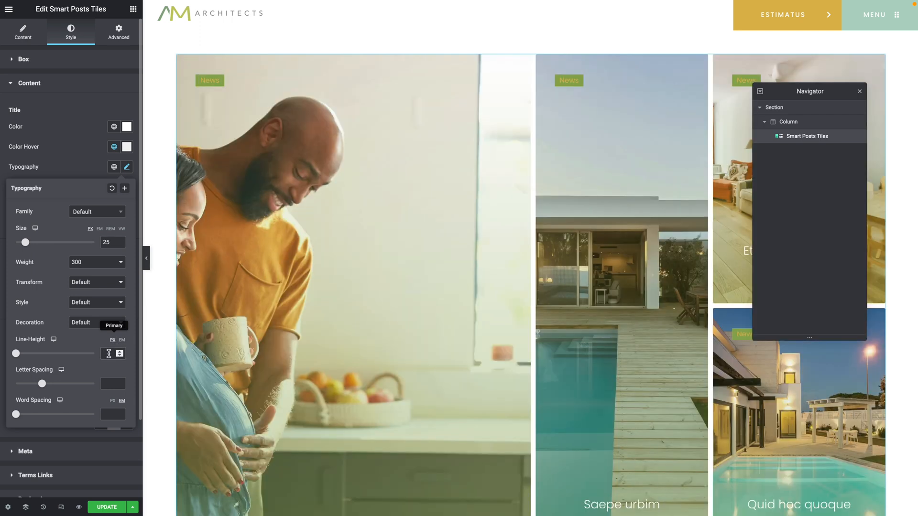
pyautogui.click(109, 353)
pyautogui.write('30')
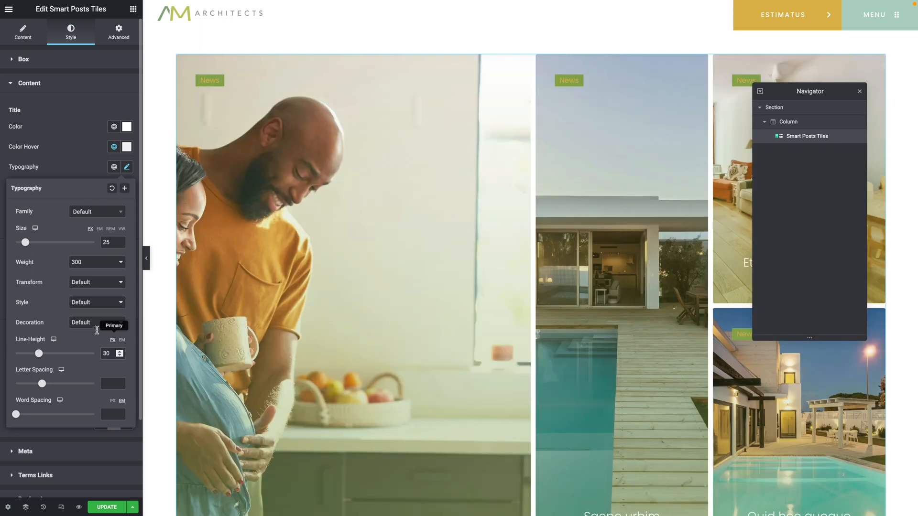
# Set the tile title's mobile font size to 20 px and mobile line height to 25 px.
pyautogui.moveTo(35, 229)
pyautogui.click(35, 252)
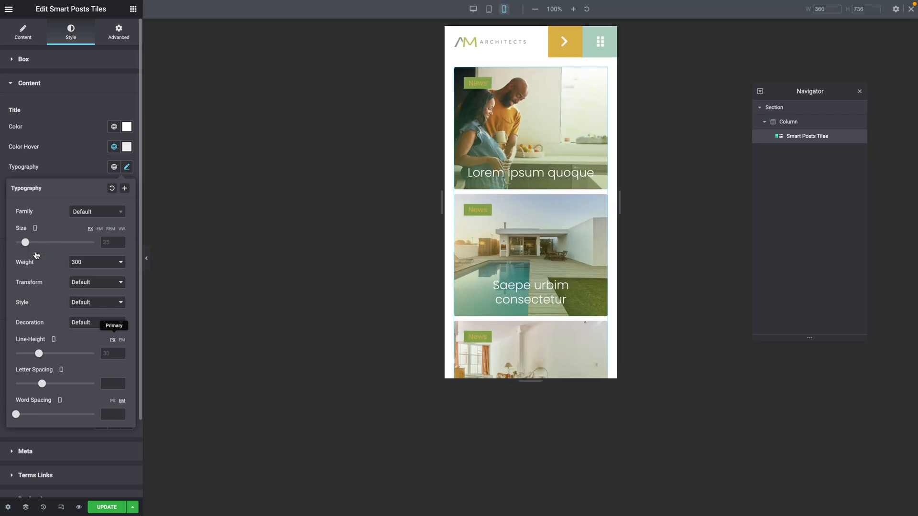
pyautogui.click(107, 243)
pyautogui.write('20')
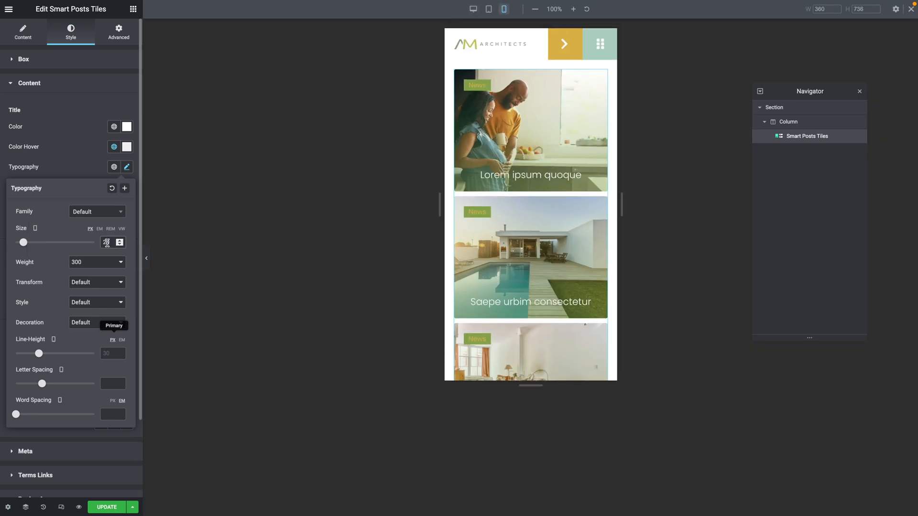
pyautogui.write('25')
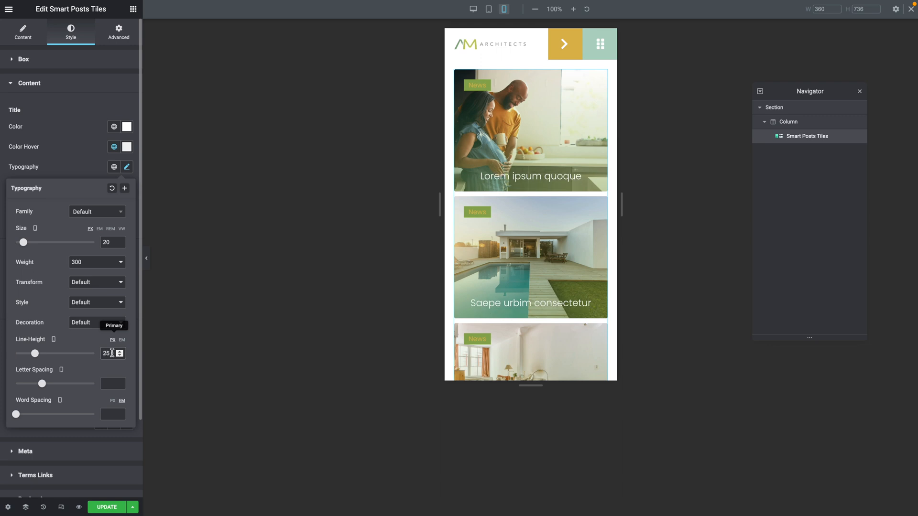
pyautogui.click(88, 168)
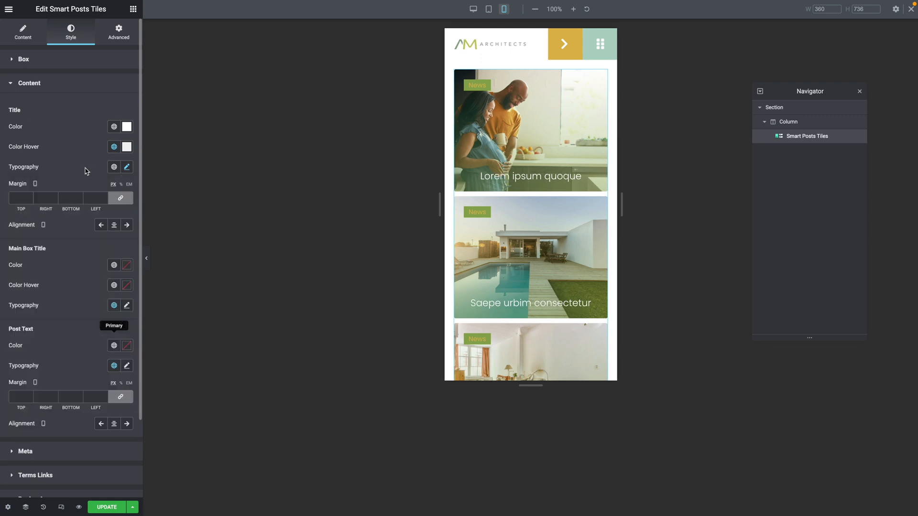
# Return to the desktop view and align the tile titles to the left.
pyautogui.click(473, 9)
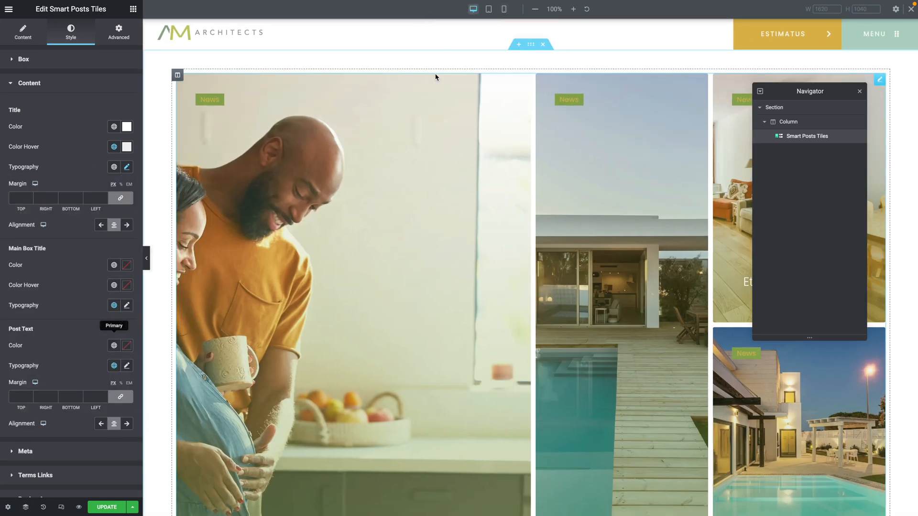
pyautogui.doubleClick(12, 226)
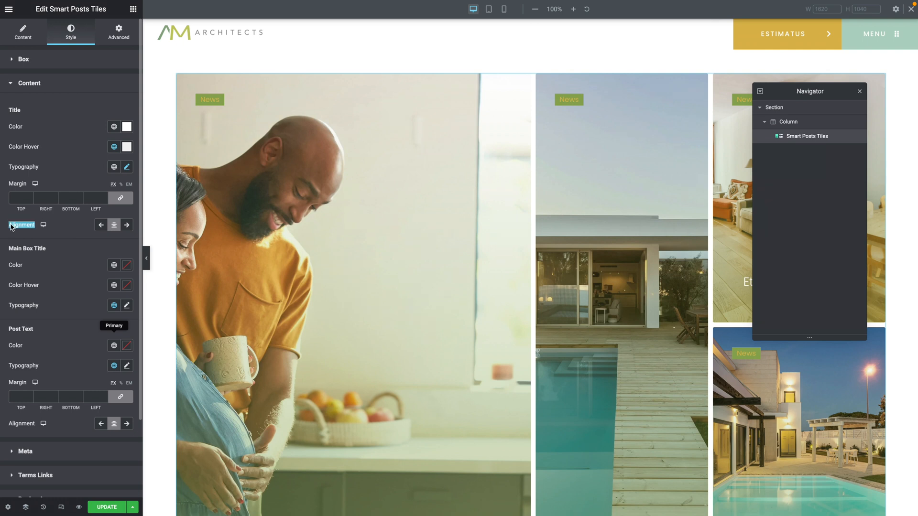
pyautogui.click(101, 228)
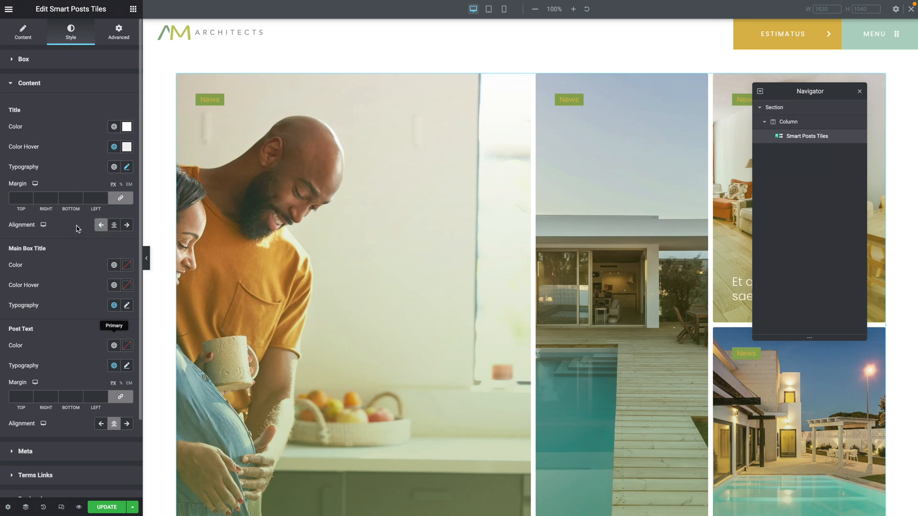
# Set the main box title color to white and its hover color to the global Secondary color.
pyautogui.scroll(-1, 67, 238)
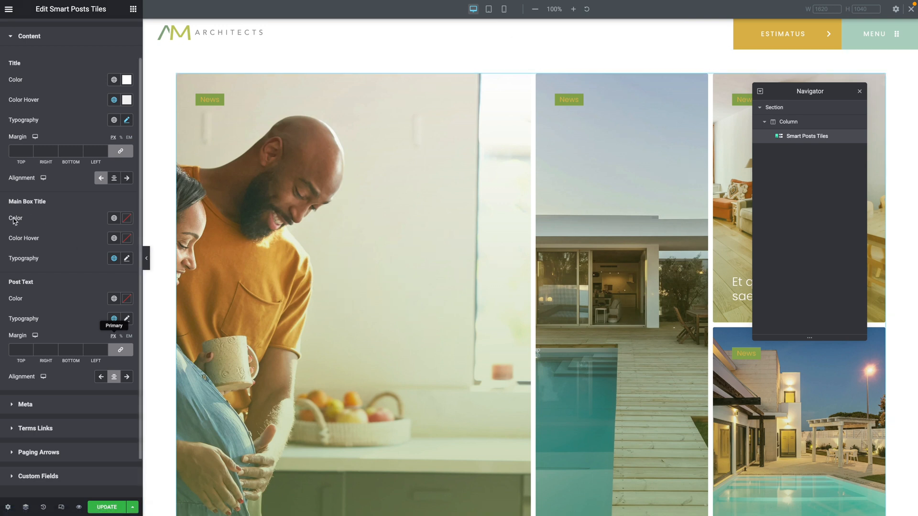
pyautogui.click(127, 222)
pyautogui.moveTo(73, 276); pyautogui.dragTo(1, 218)
pyautogui.click(78, 211)
pyautogui.click(115, 238)
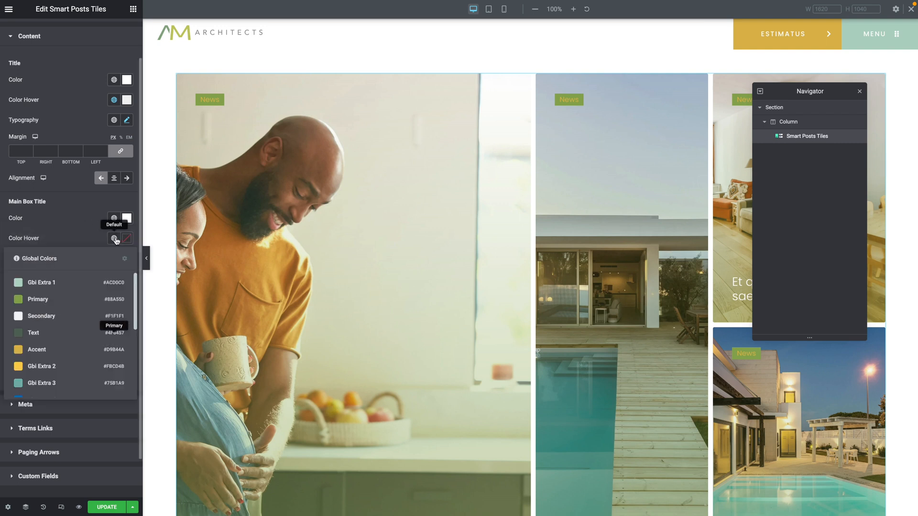
pyautogui.click(44, 317)
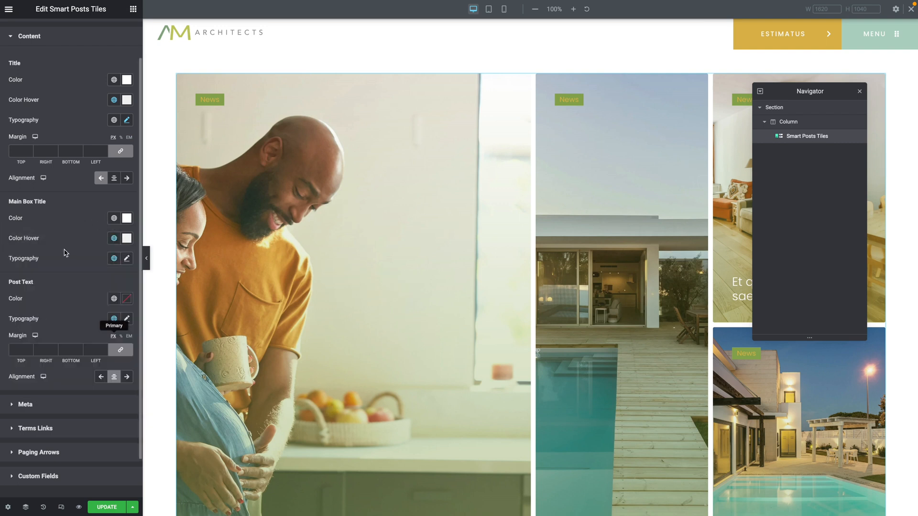
# Set the main box title's desktop font size to 30 px and line height to 35 px.
pyautogui.click(127, 259)
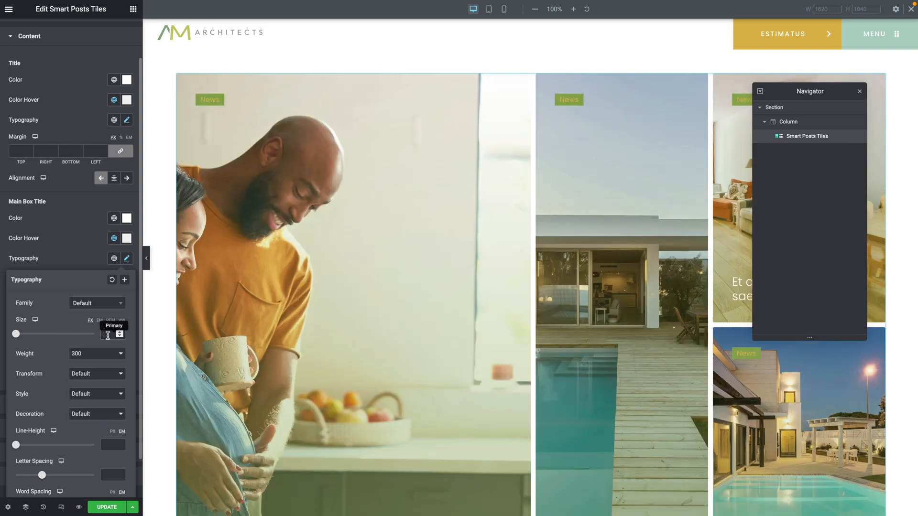
pyautogui.scroll(-2, 108, 338)
pyautogui.write('30')
pyautogui.click(110, 400)
pyautogui.write('3')
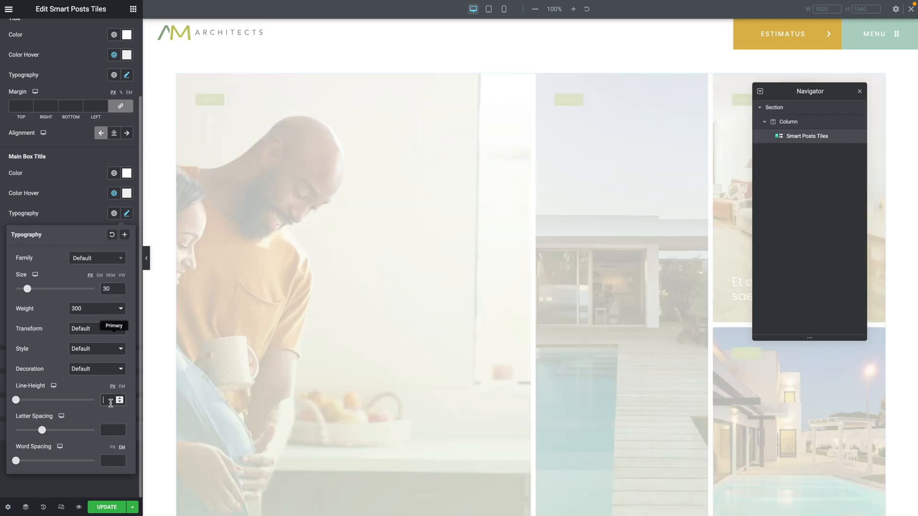
pyautogui.write('5')
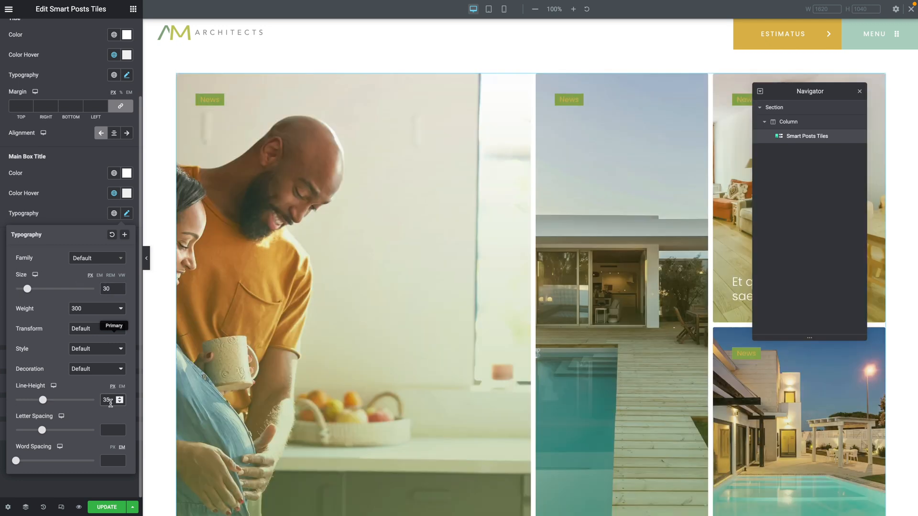
# Set the main box title's tablet font size to 25 px and line height to 30 px.
pyautogui.click(35, 274)
pyautogui.click(39, 288)
pyautogui.click(103, 289)
pyautogui.write('25')
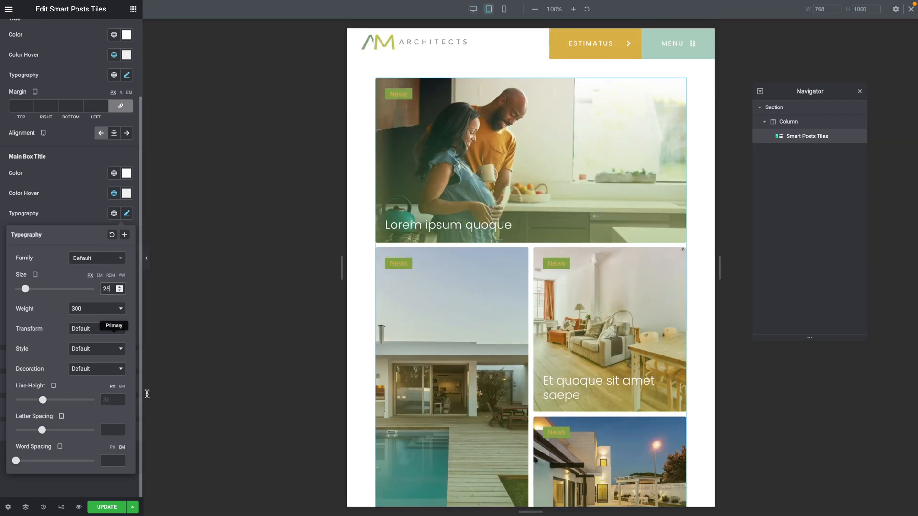
pyautogui.click(105, 397)
pyautogui.write('30')
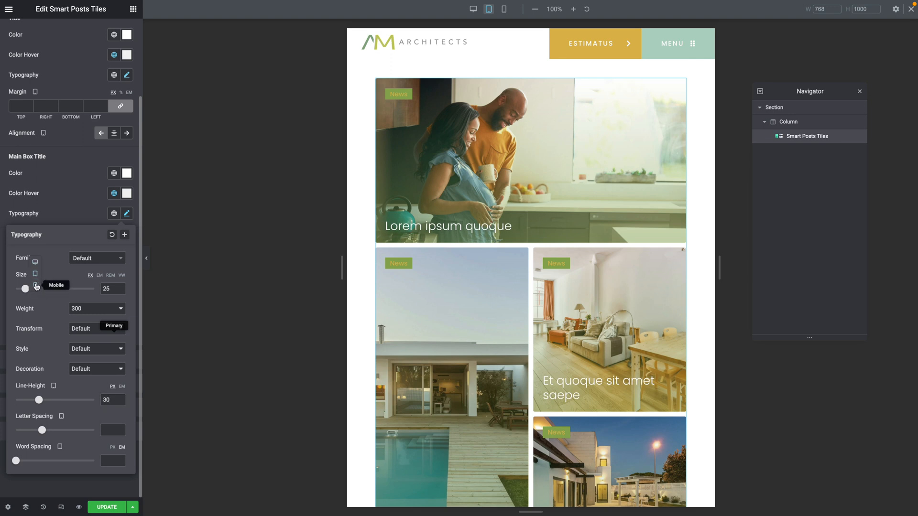
# Set the main box title's mobile font size to 20 px and line height to 25 px.
pyautogui.click(36, 286)
pyautogui.write('20')
pyautogui.click(108, 397)
pyautogui.write('25')
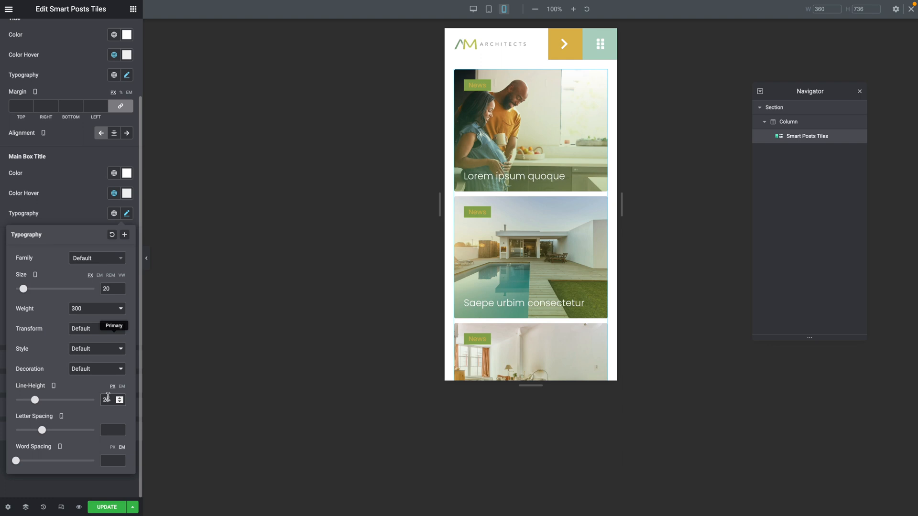
pyautogui.click(79, 216)
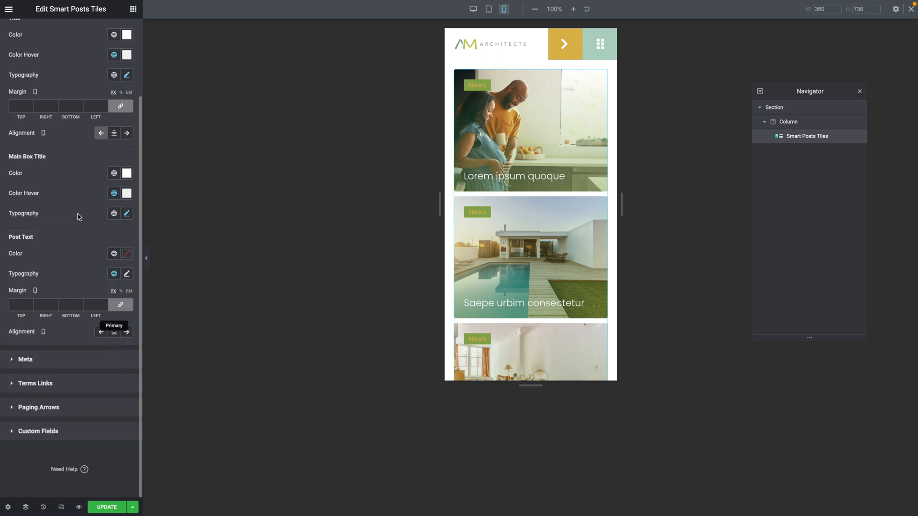
# In the desktop view, give the terms links' normal text the global Secondary color.
pyautogui.click(31, 383)
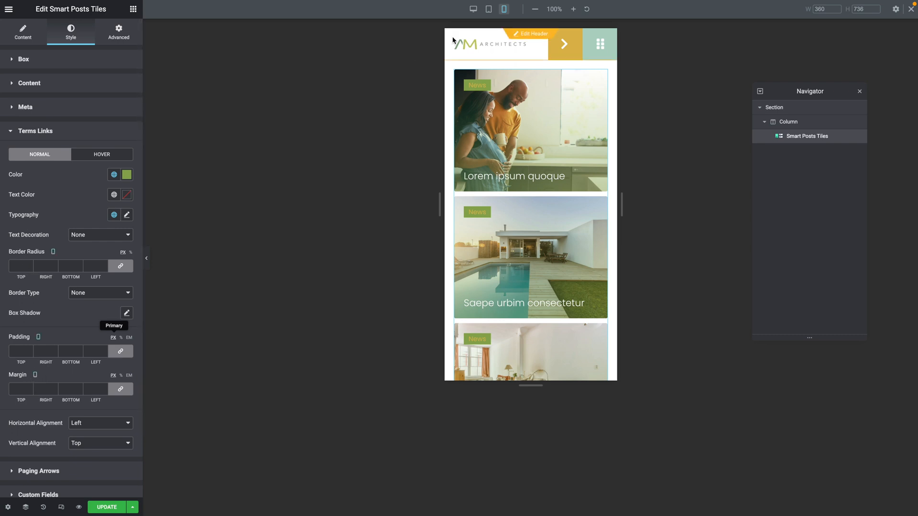
pyautogui.click(472, 8)
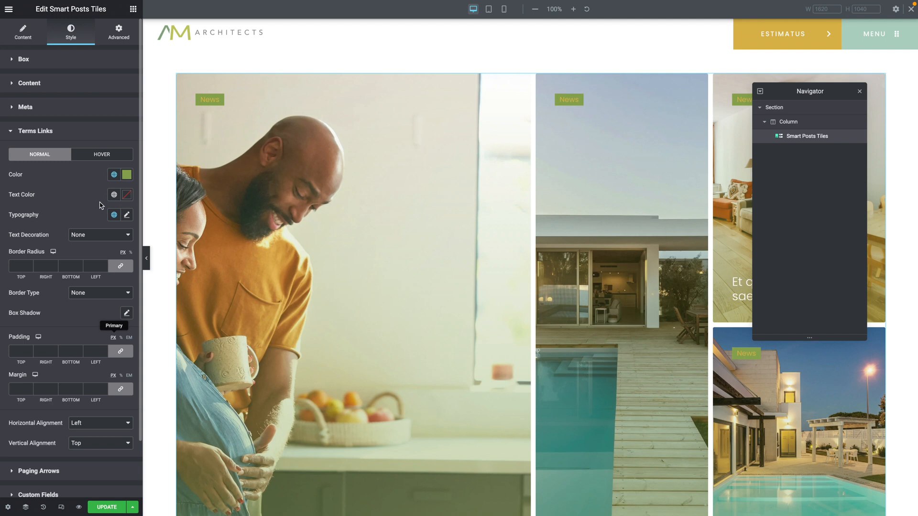
pyautogui.click(114, 195)
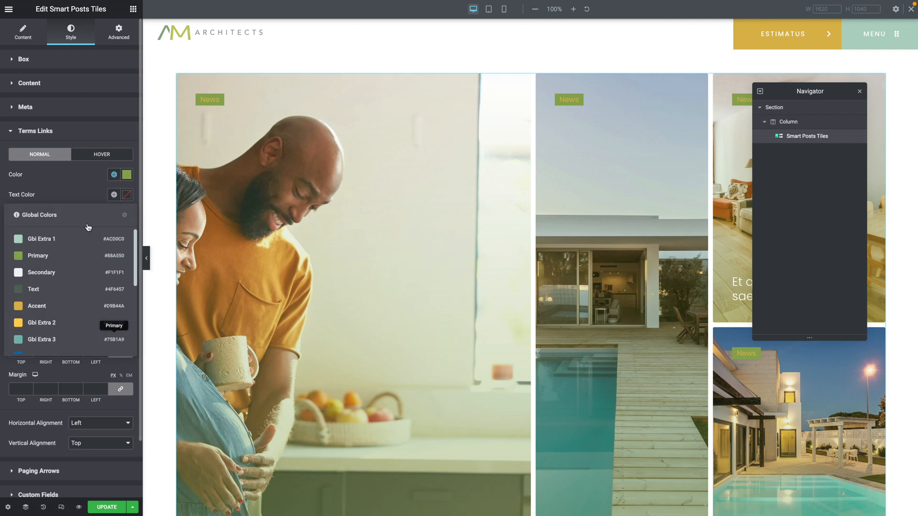
pyautogui.click(40, 272)
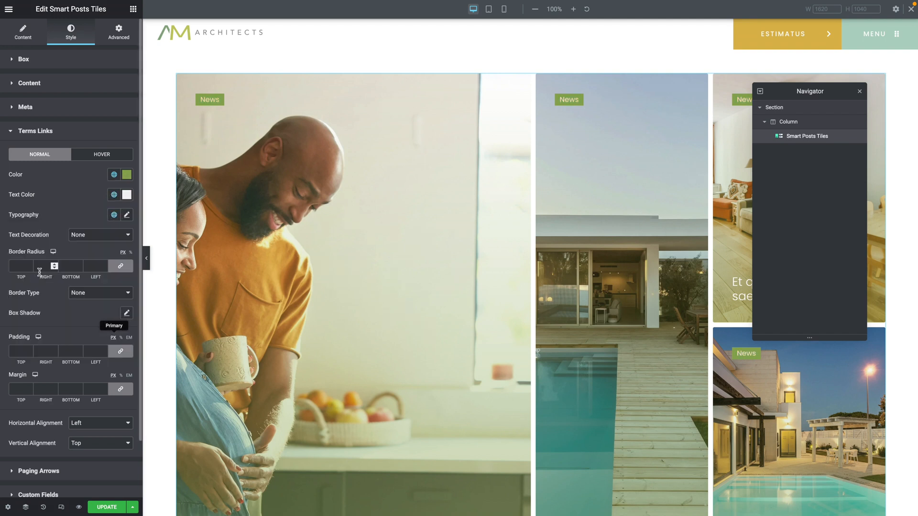
# Set the terms links' hover color to the global Text color and their hover text color to white #FFFFFF.
pyautogui.click(94, 158)
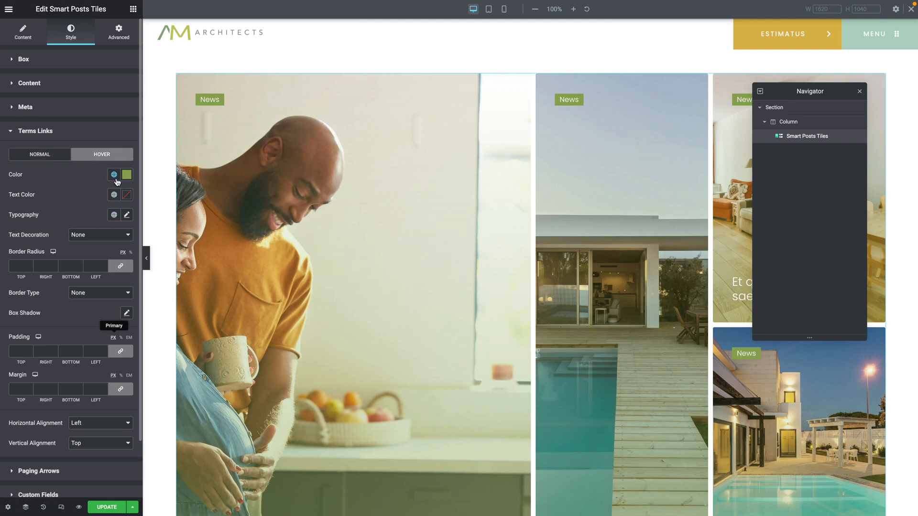
pyautogui.click(115, 176)
pyautogui.click(46, 268)
pyautogui.click(126, 194)
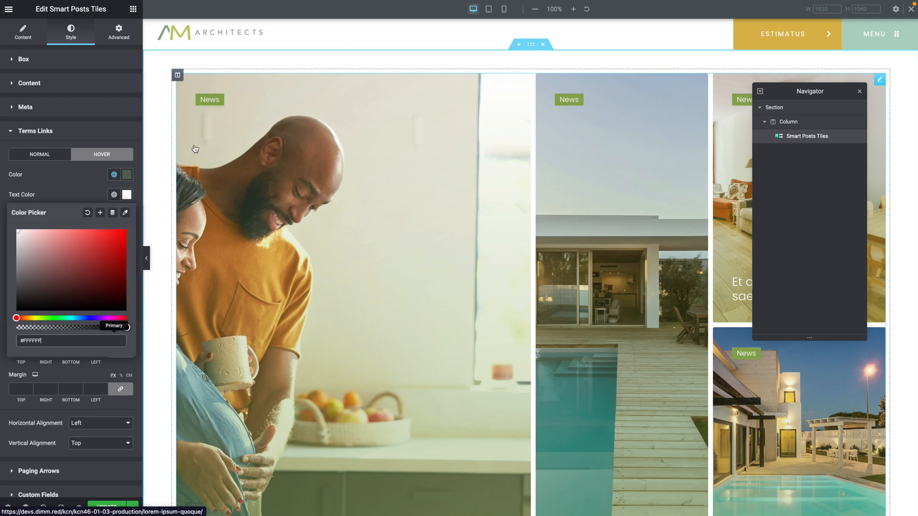
# Save the page update and review the reference blog page's post tiles and the three-column posts below them.
pyautogui.click(113, 508)
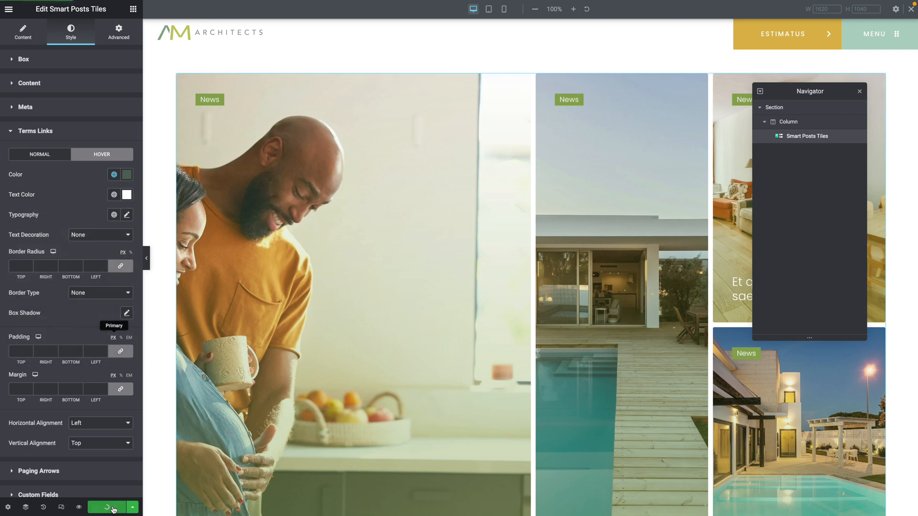
pyautogui.scroll(-5, 302, 459)
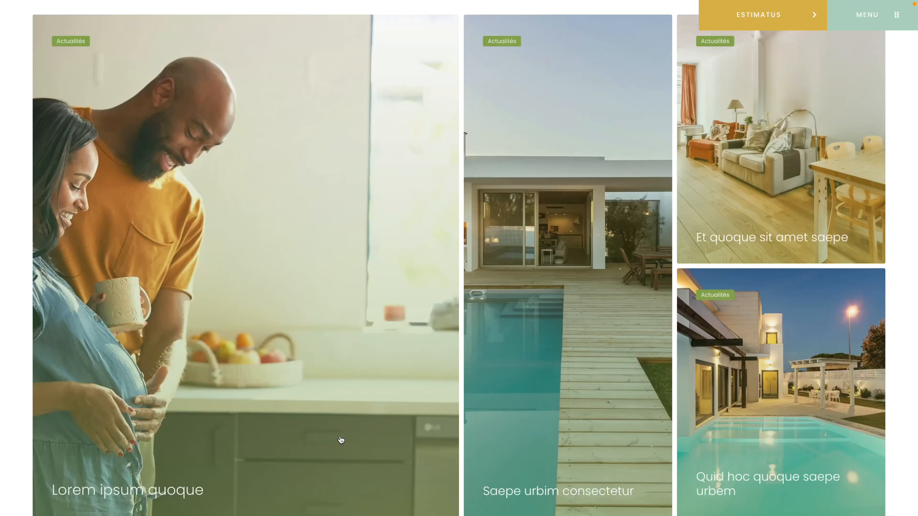
pyautogui.scroll(-6, 355, 409)
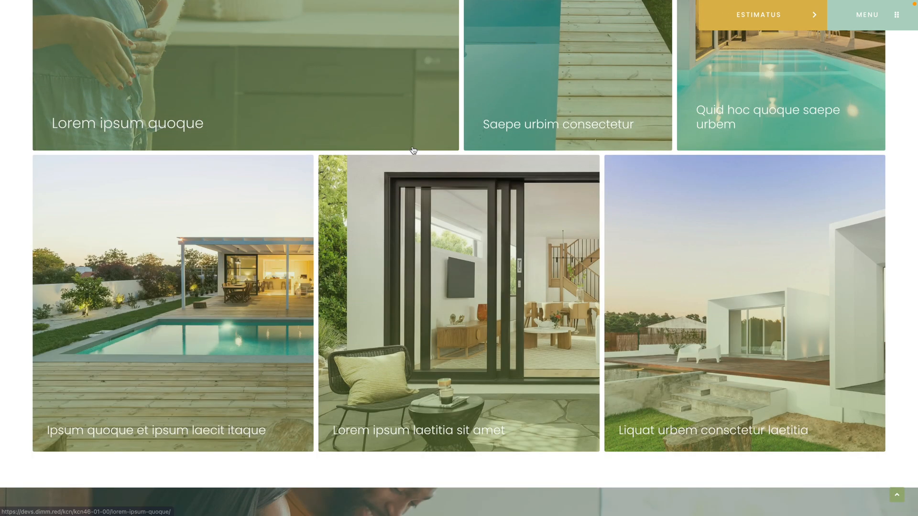
pyautogui.scroll(1, 412, 149)
pyautogui.scroll(2, 412, 149)
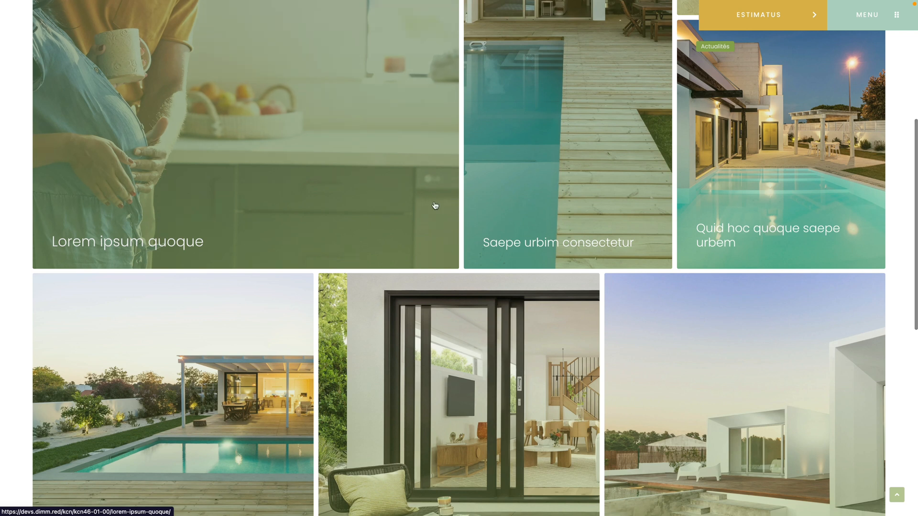
pyautogui.scroll(-3, 623, 276)
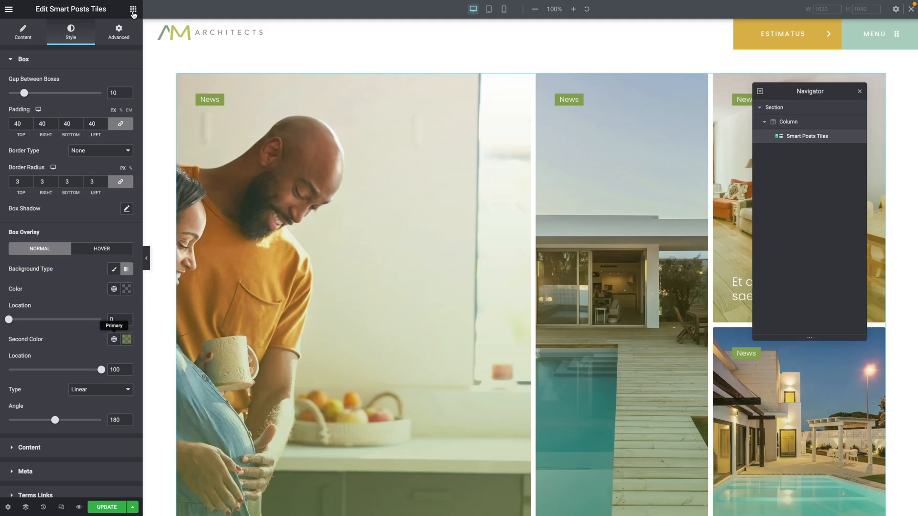
# Add a Listing Grid widget directly below the Smart Posts Tiles in the same column.
pyautogui.click(133, 9)
pyautogui.scroll(-6, 259, 225)
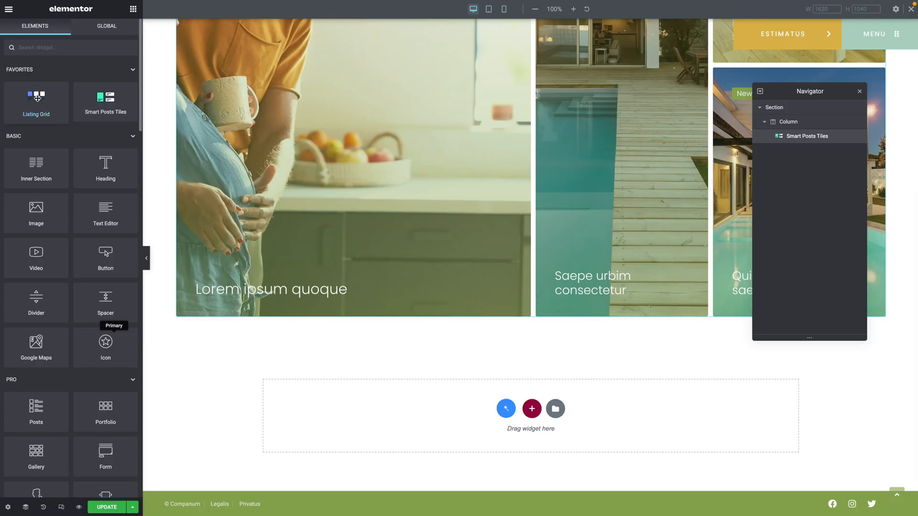
pyautogui.moveTo(36, 98); pyautogui.dragTo(243, 317)
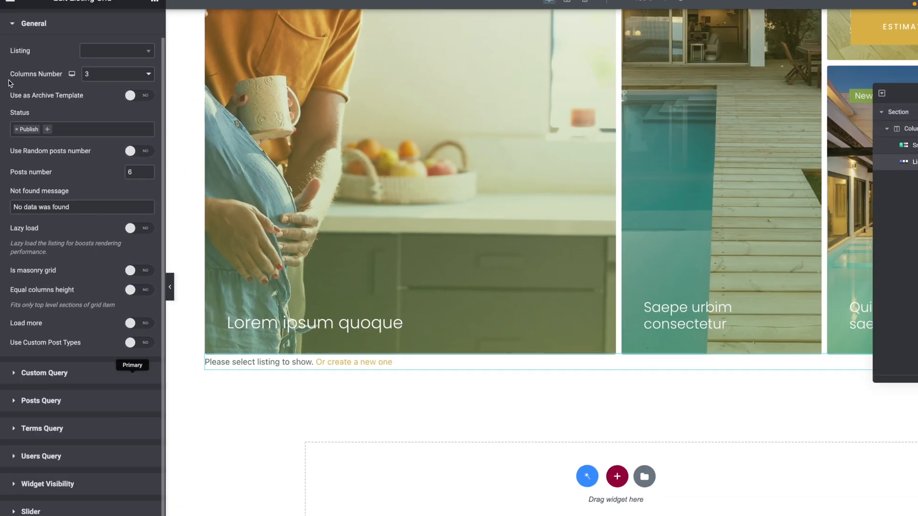
# Set the grid's listing template to Listing Blog Posts Master.
pyautogui.scroll(-1, 8, 83)
pyautogui.scroll(1, 9, 83)
pyautogui.click(93, 81)
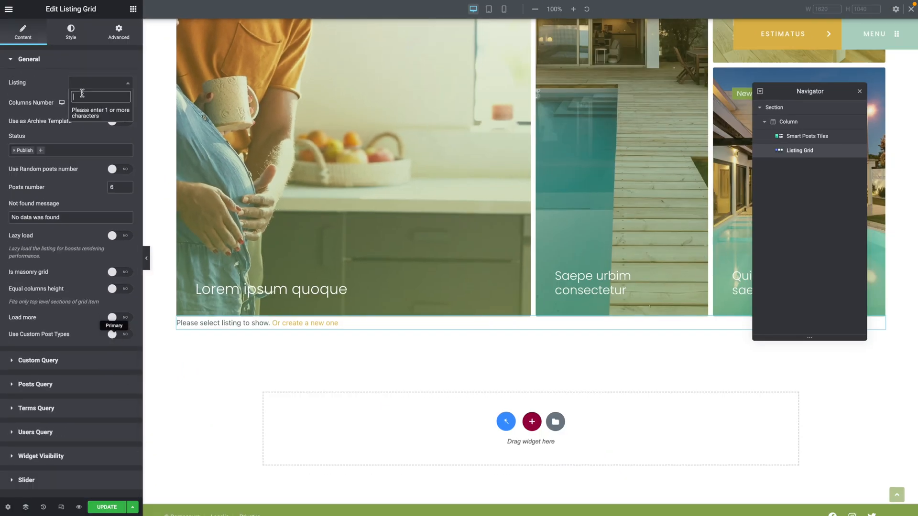
pyautogui.write('listing')
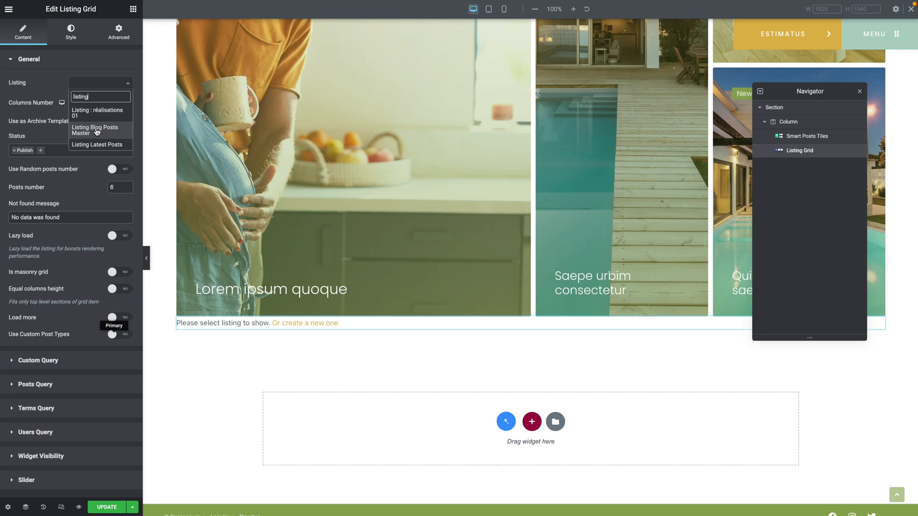
pyautogui.click(96, 132)
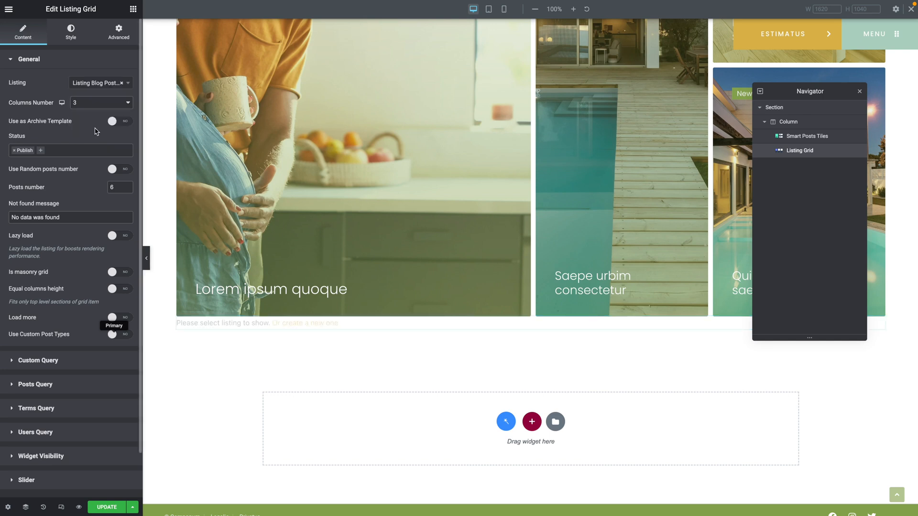
pyautogui.scroll(-2, 351, 374)
pyautogui.scroll(3, 351, 375)
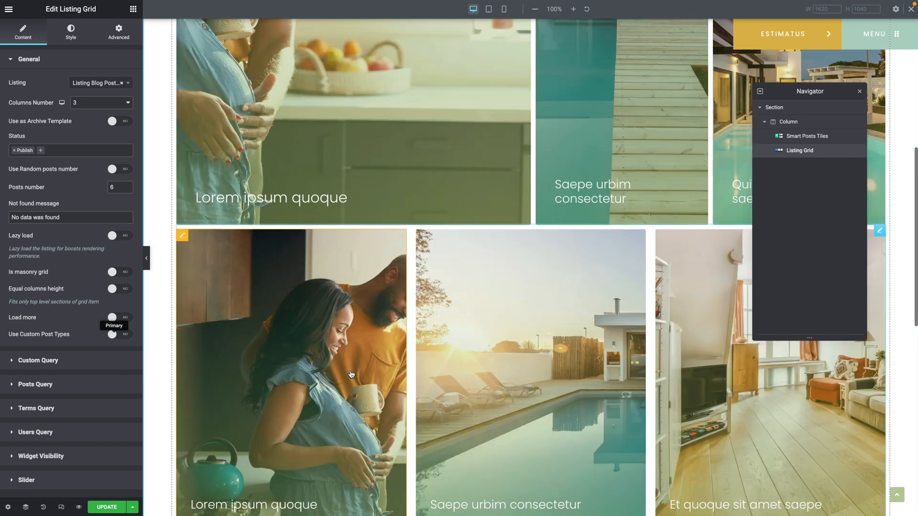
# Set the listing grid's number of columns to 1 for tablet.
pyautogui.scroll(-6, 351, 374)
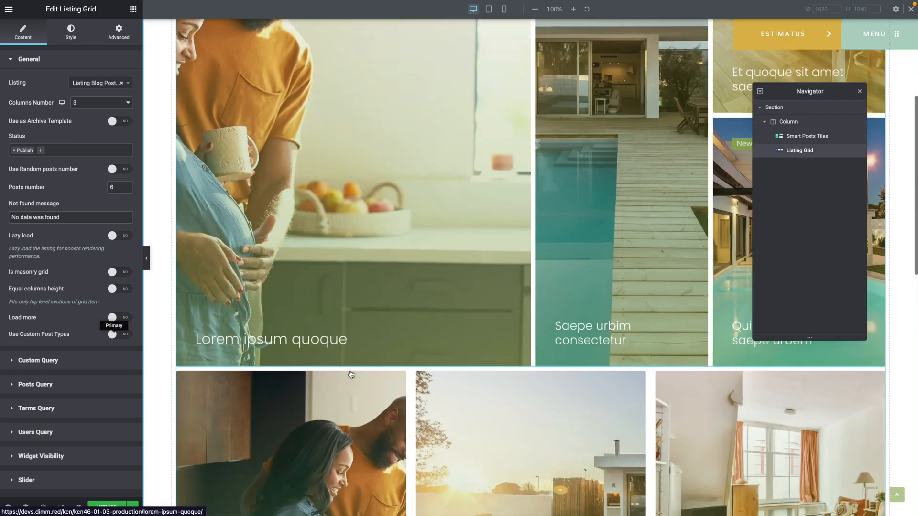
pyautogui.scroll(6, 357, 338)
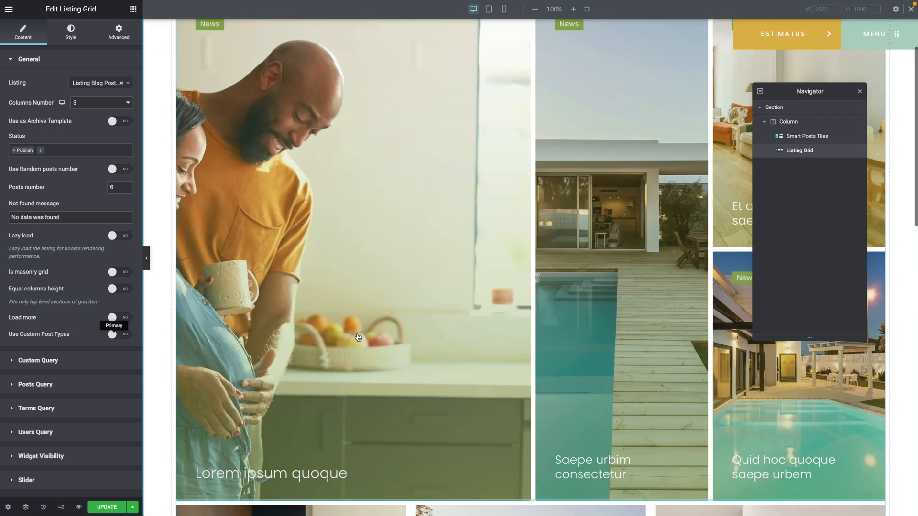
pyautogui.scroll(-6, 460, 258)
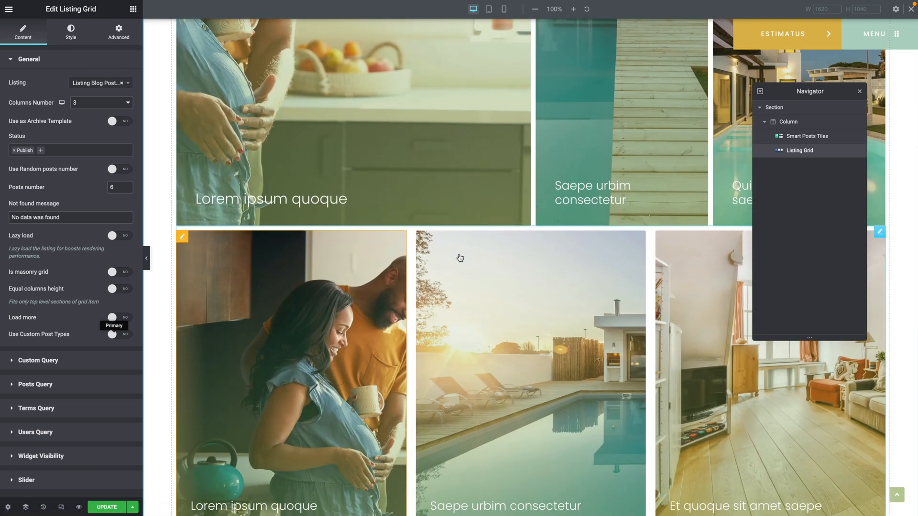
pyautogui.scroll(-1, 460, 258)
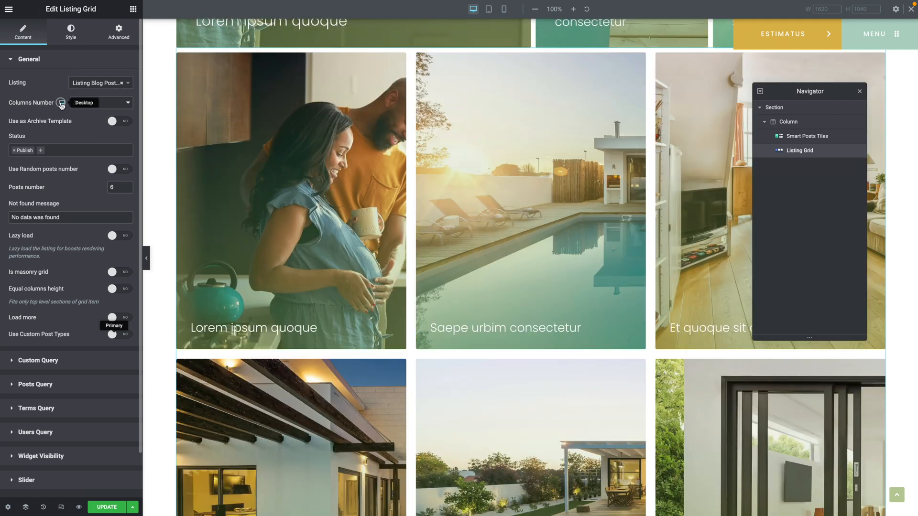
pyautogui.click(61, 105)
pyautogui.click(62, 114)
pyautogui.click(83, 103)
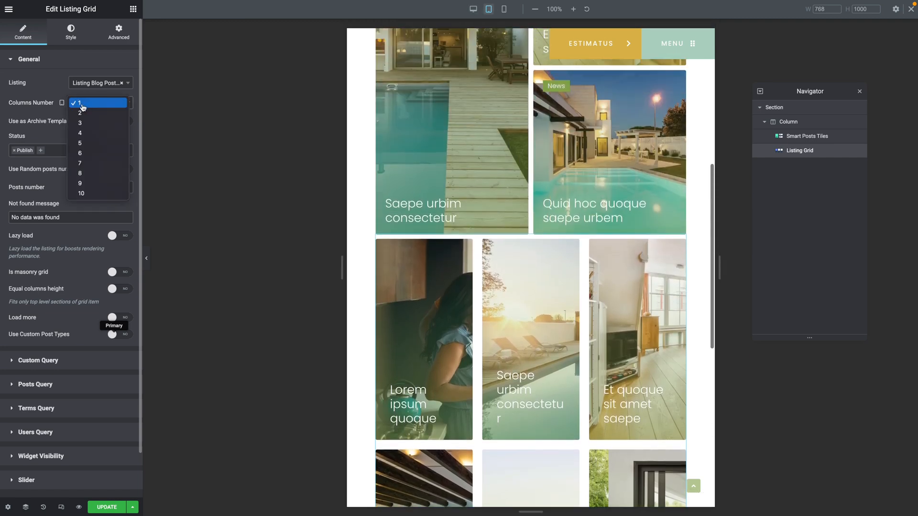
pyautogui.click(82, 103)
# Set the listing grid's number of columns to 1 for mobile and return to the desktop view.
pyautogui.click(65, 108)
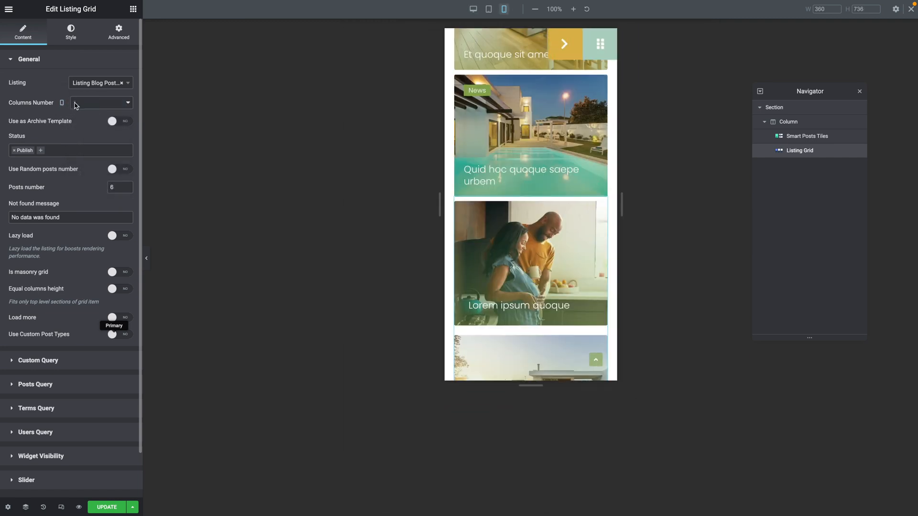
pyautogui.click(76, 105)
pyautogui.click(83, 105)
pyautogui.click(60, 103)
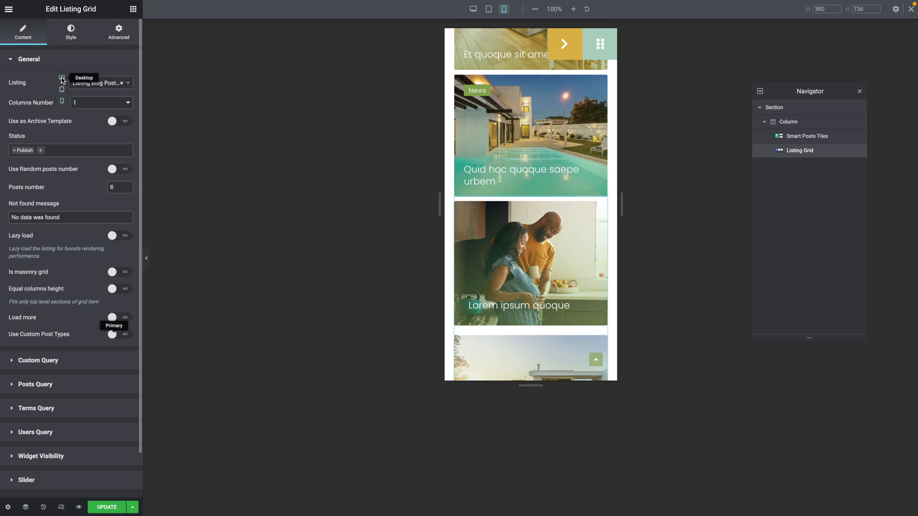
pyautogui.click(62, 80)
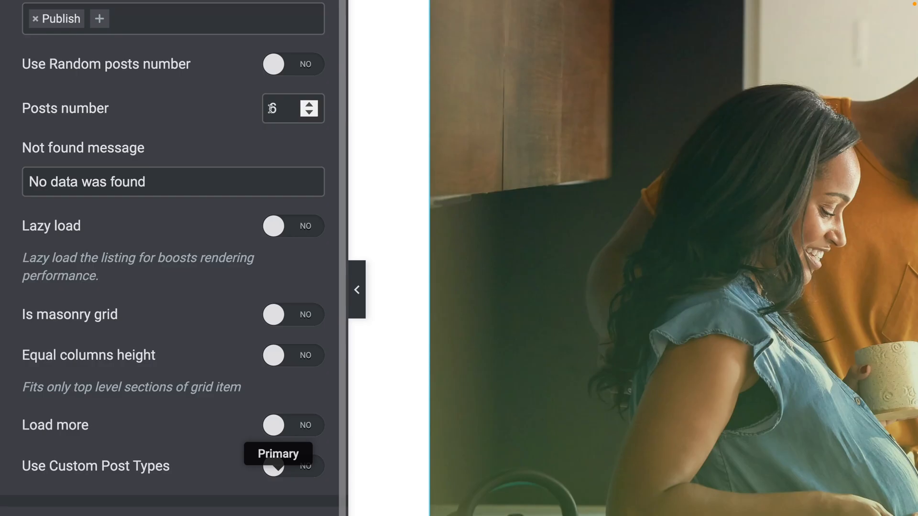
# Clear the listing grid's posts number so that the field is empty.
pyautogui.doubleClick(272, 109)
pyautogui.press('BackSpace')
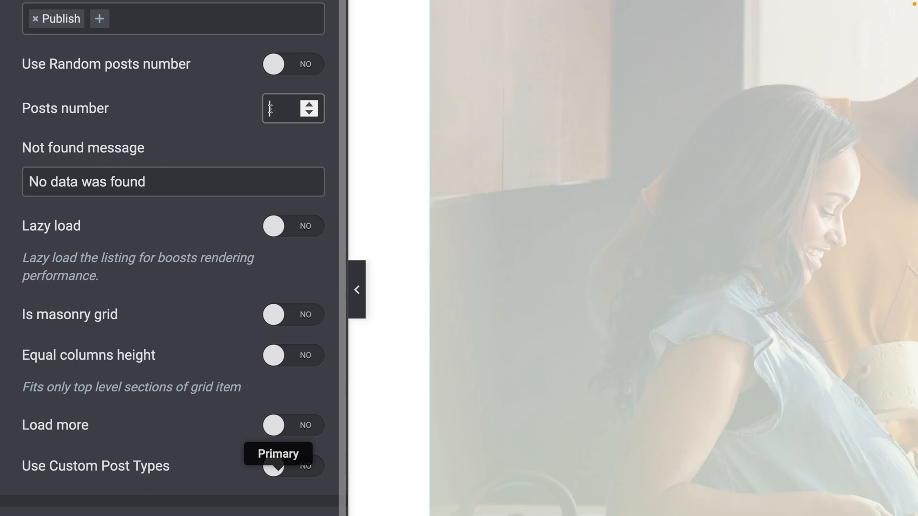
pyautogui.click(254, 133)
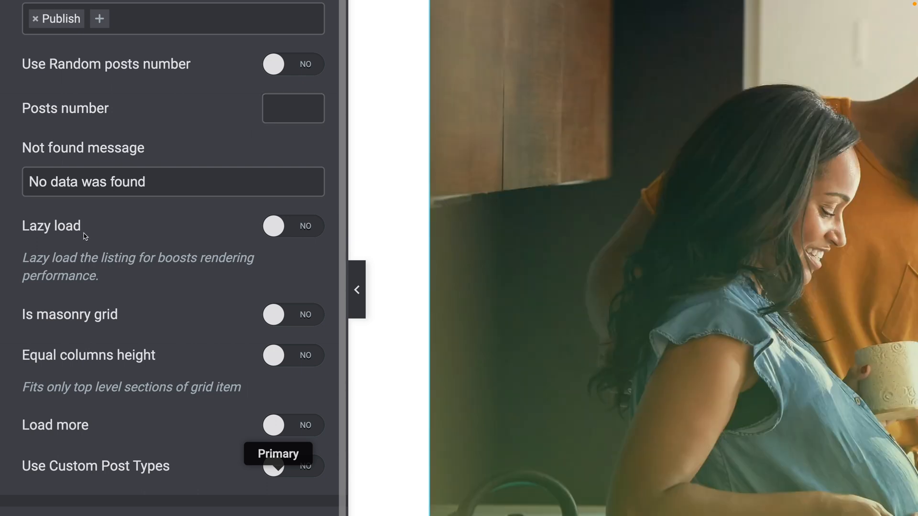
# Enable lazy load and load more for the listing grid, with Infinite Scroll as the load more type.
pyautogui.click(277, 227)
pyautogui.scroll(-5, 203, 238)
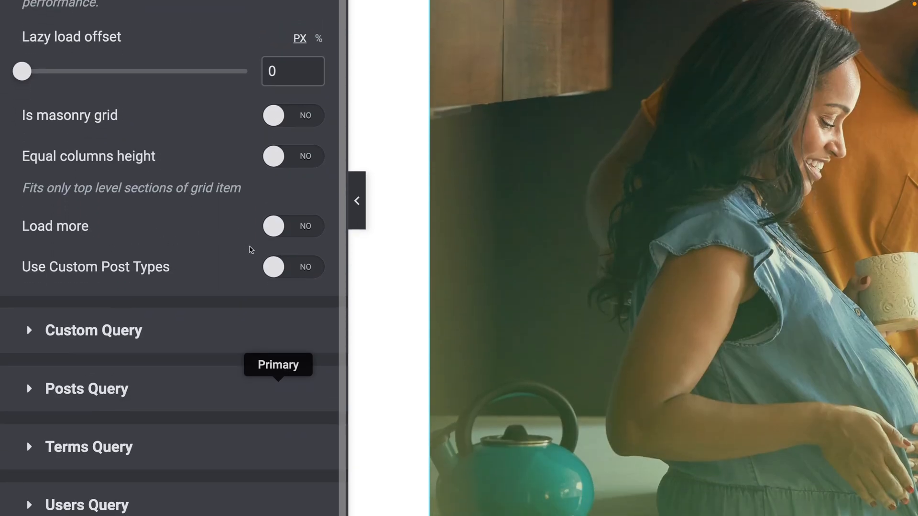
pyautogui.click(275, 226)
pyautogui.click(188, 271)
pyautogui.click(192, 278)
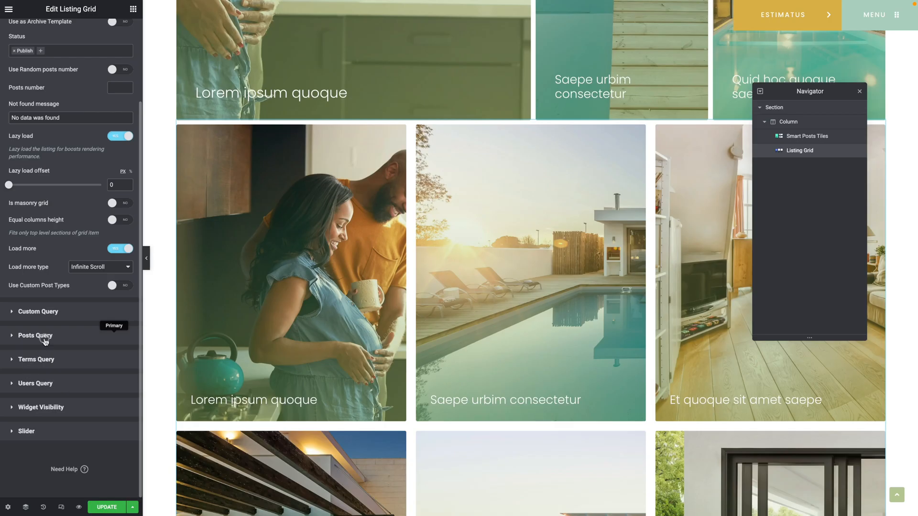
# Add an Order & Offset item to the grid's posts query with a posts offset of 4.
pyautogui.click(36, 336)
pyautogui.click(63, 152)
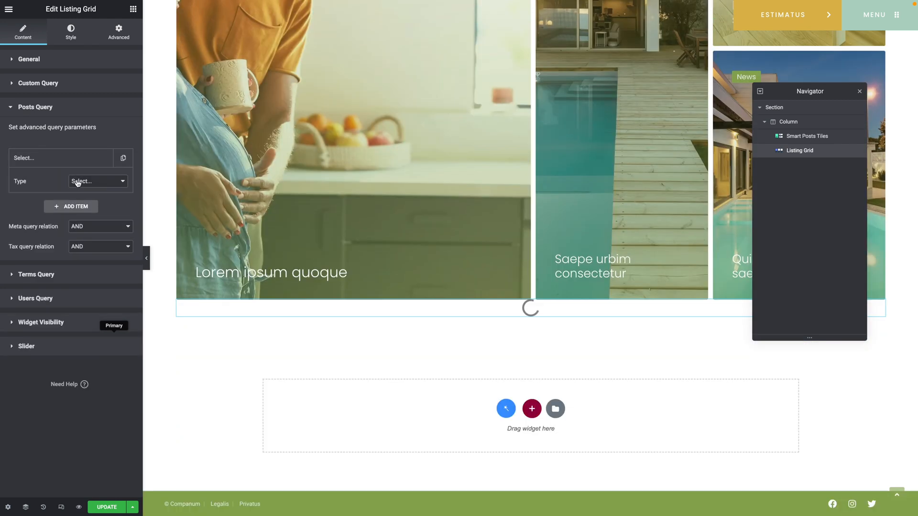
pyautogui.click(78, 182)
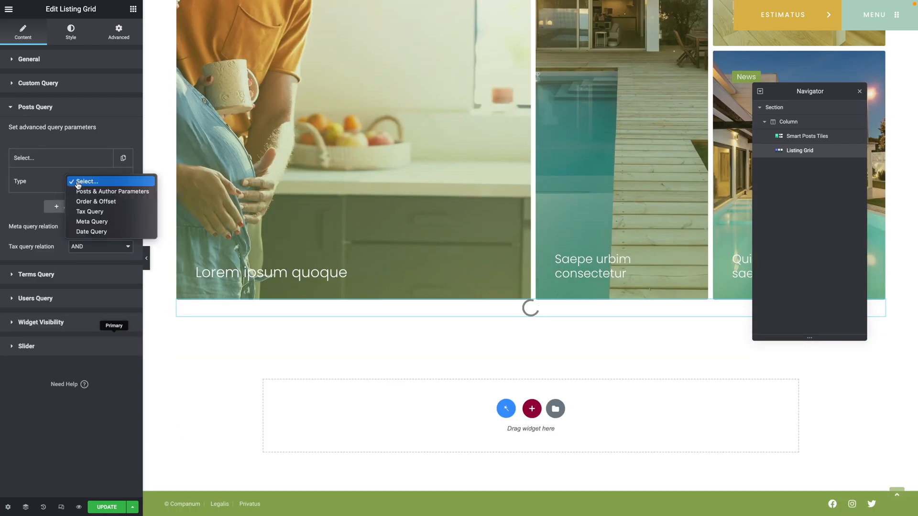
pyautogui.click(82, 201)
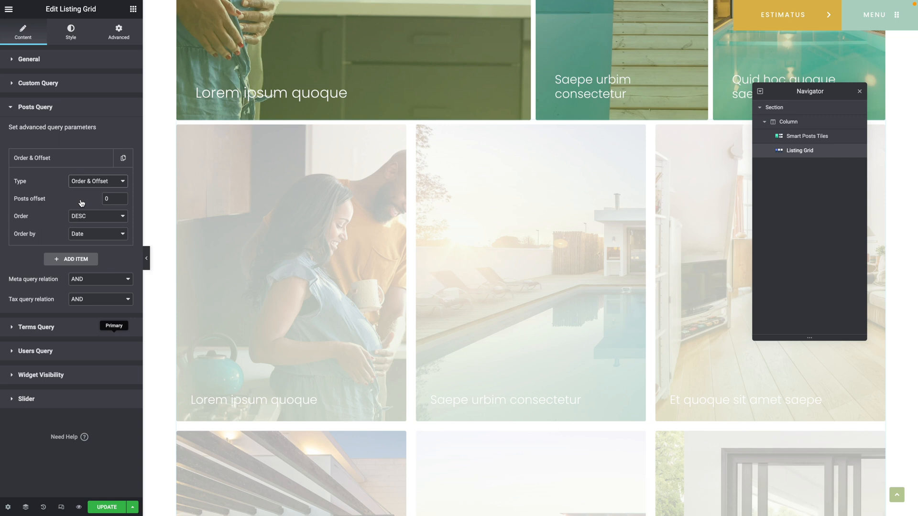
pyautogui.click(105, 198)
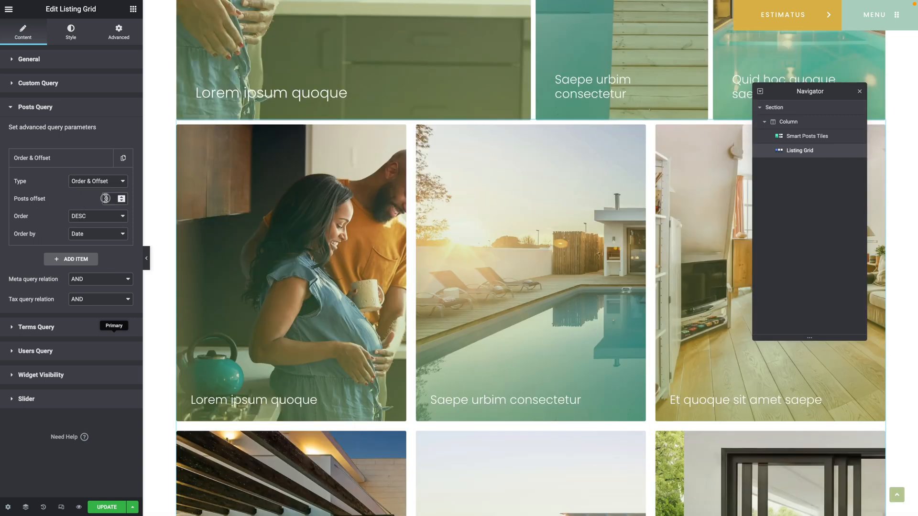
pyautogui.write('4')
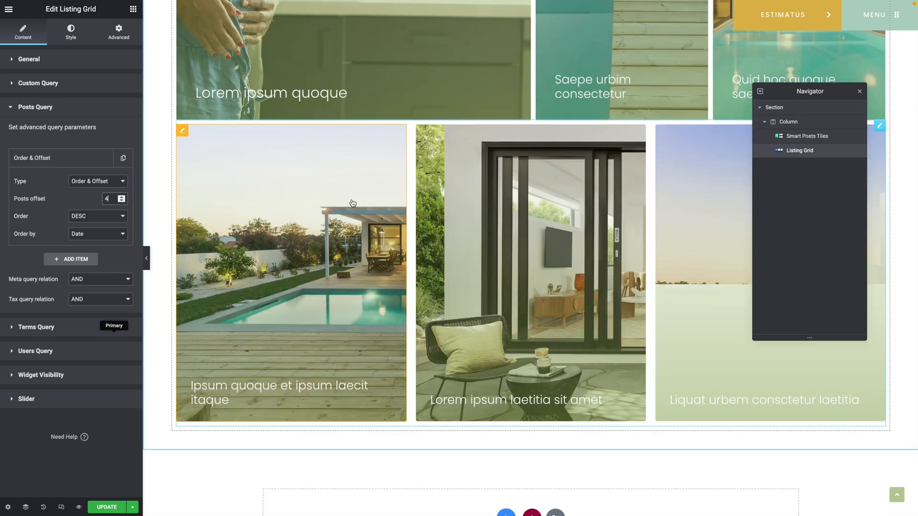
# Compare the posts in the tiles with those in the grid below, keeping the query order at DESC.
pyautogui.scroll(8, 352, 203)
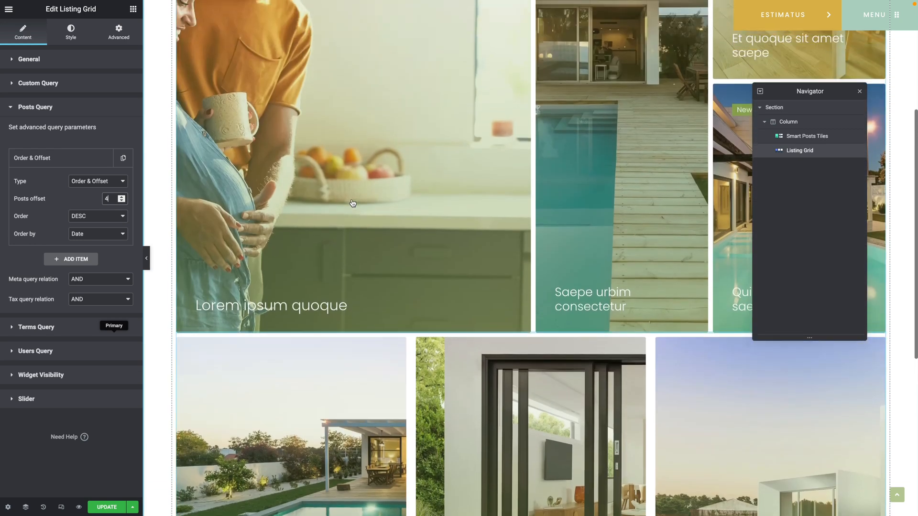
pyautogui.scroll(-1, 352, 203)
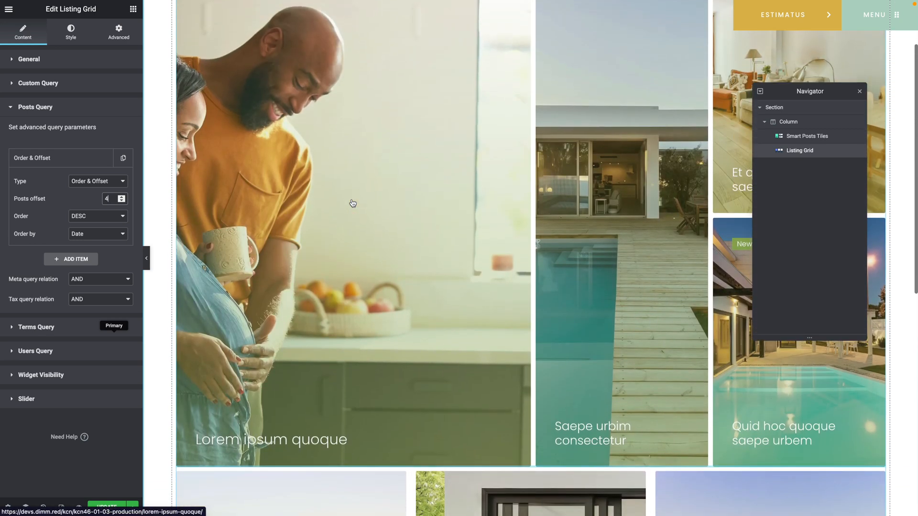
pyautogui.scroll(-6, 575, 340)
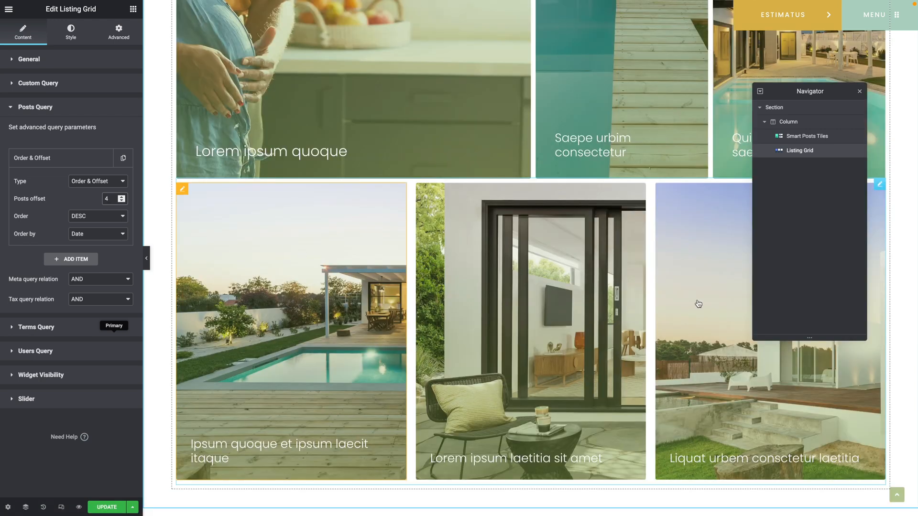
pyautogui.scroll(5, 550, 334)
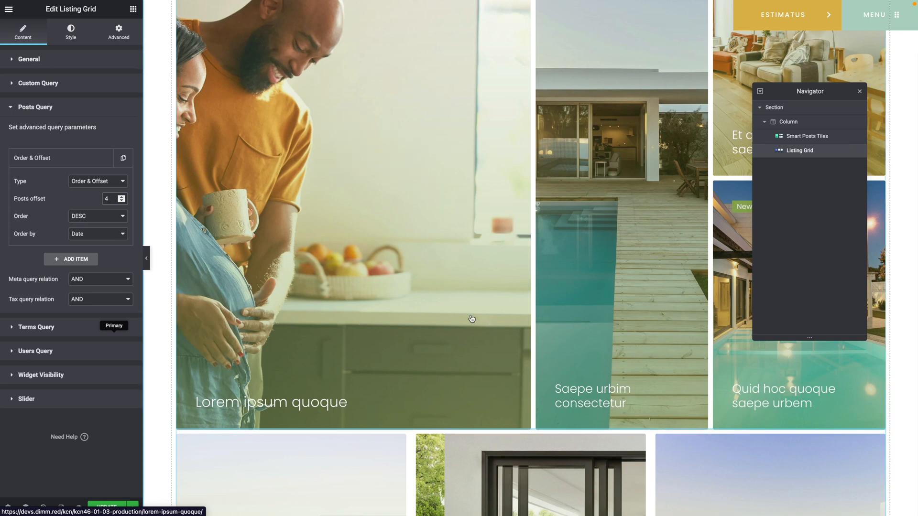
pyautogui.scroll(-5, 472, 319)
pyautogui.click(80, 219)
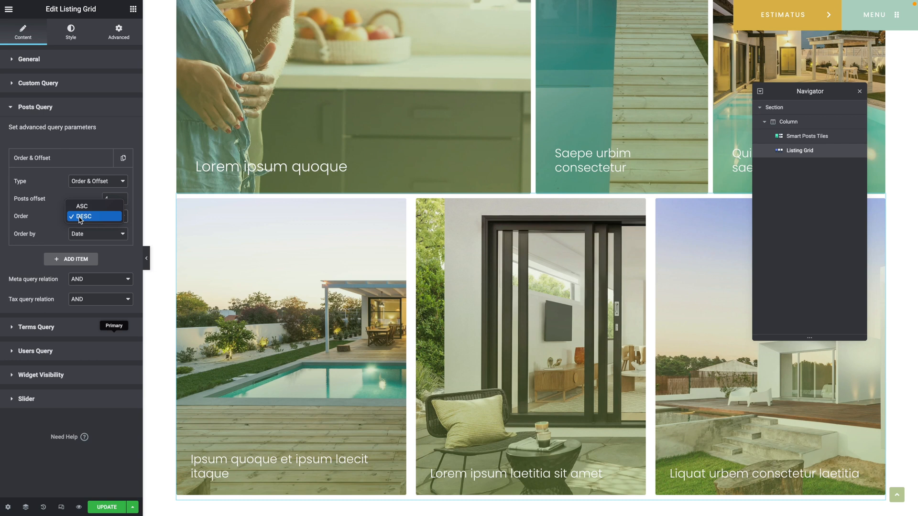
pyautogui.click(80, 218)
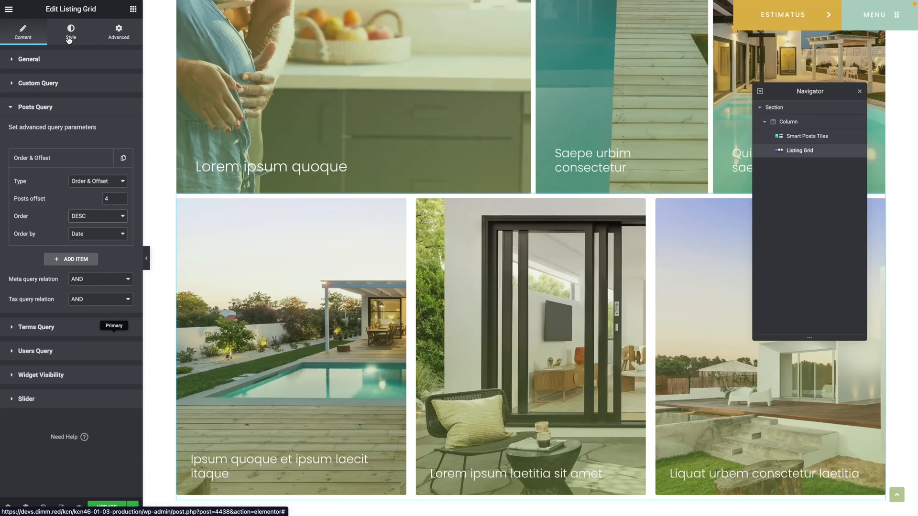
# Set the listing grid's horizontal and vertical column gaps to 10.
pyautogui.click(69, 40)
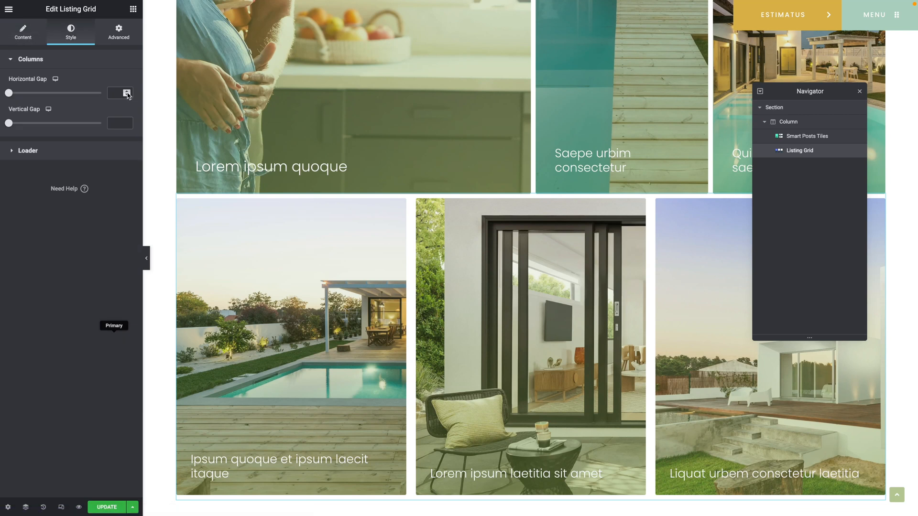
pyautogui.click(114, 92)
pyautogui.write('10')
pyautogui.click(115, 123)
pyautogui.write('10')
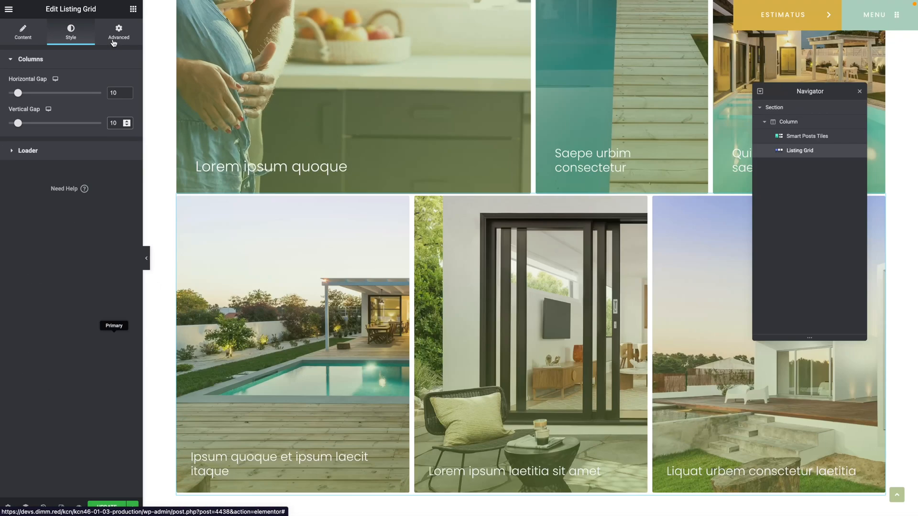
# Unlink the listing grid's margins, set the top margin to 4 px and update the page.
pyautogui.click(113, 43)
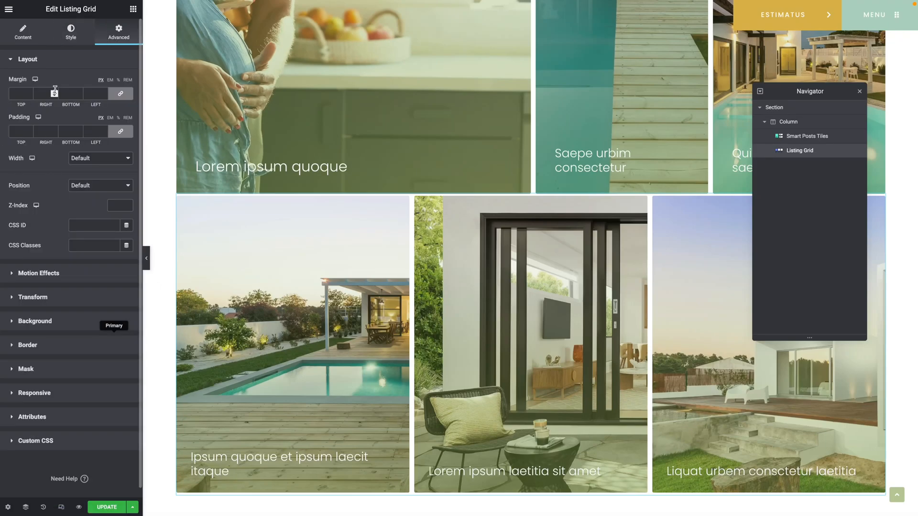
pyautogui.scroll(-1, 118, 95)
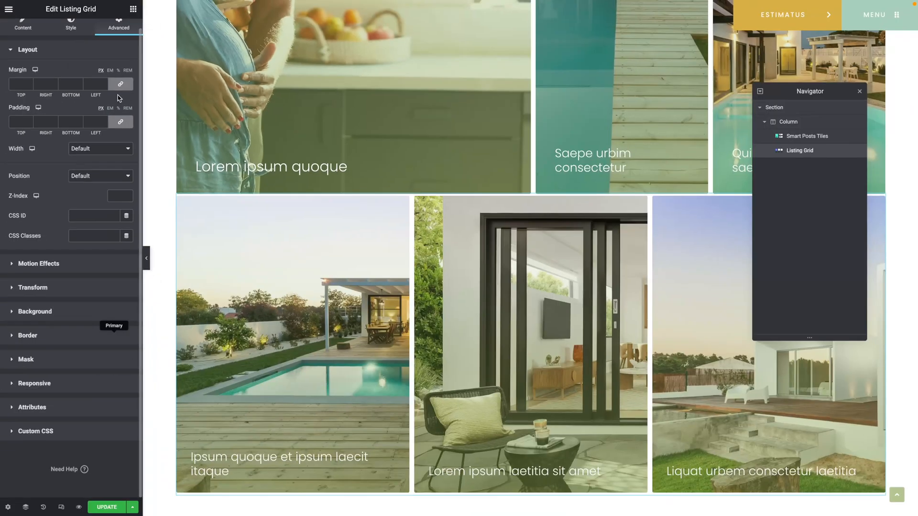
pyautogui.click(120, 84)
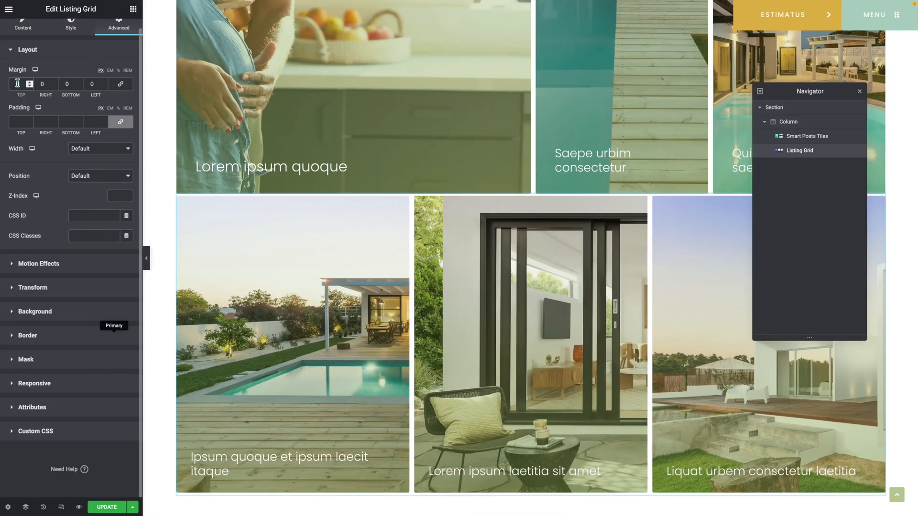
pyautogui.write('4')
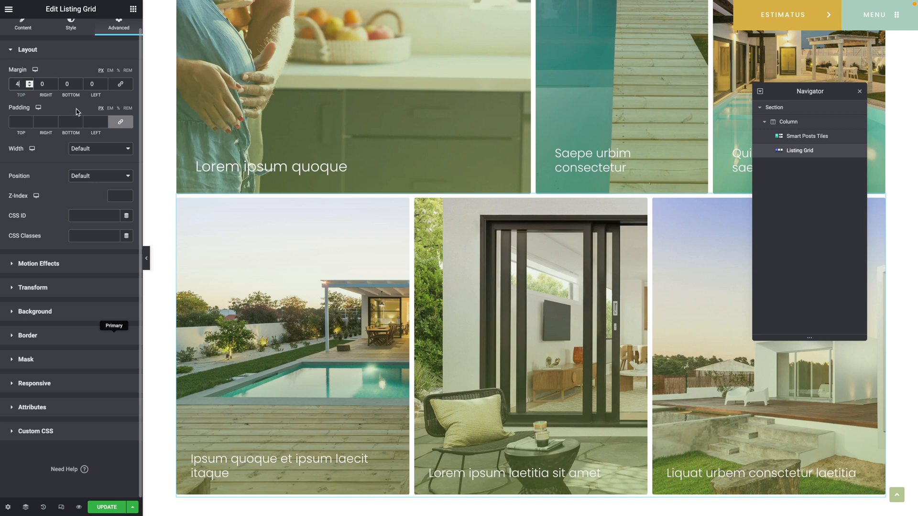
pyautogui.click(108, 507)
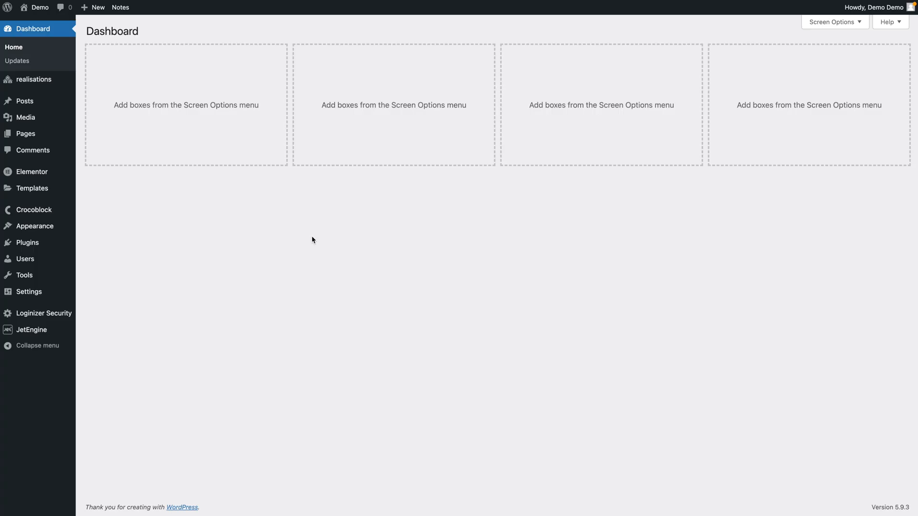
# Add a new Single Post template in the Theme Builder and dismiss the template library to start blank.
pyautogui.moveTo(21, 189)
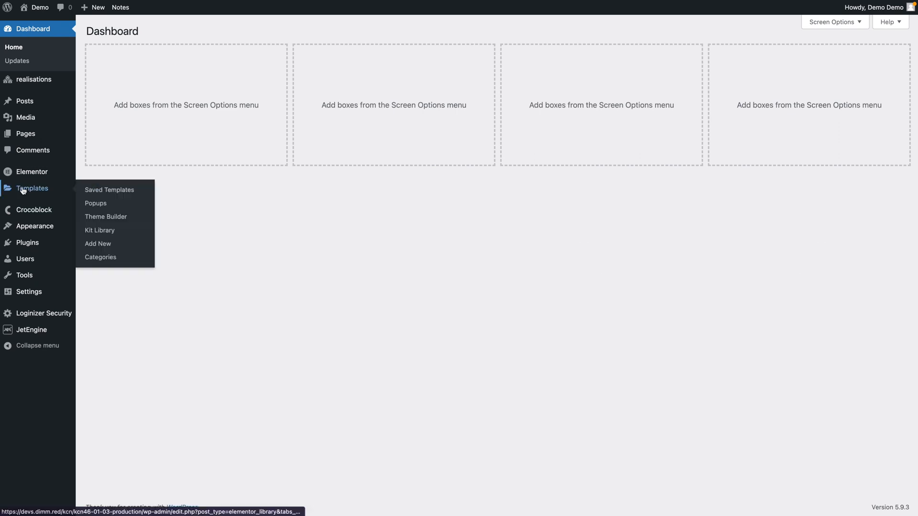
pyautogui.click(86, 216)
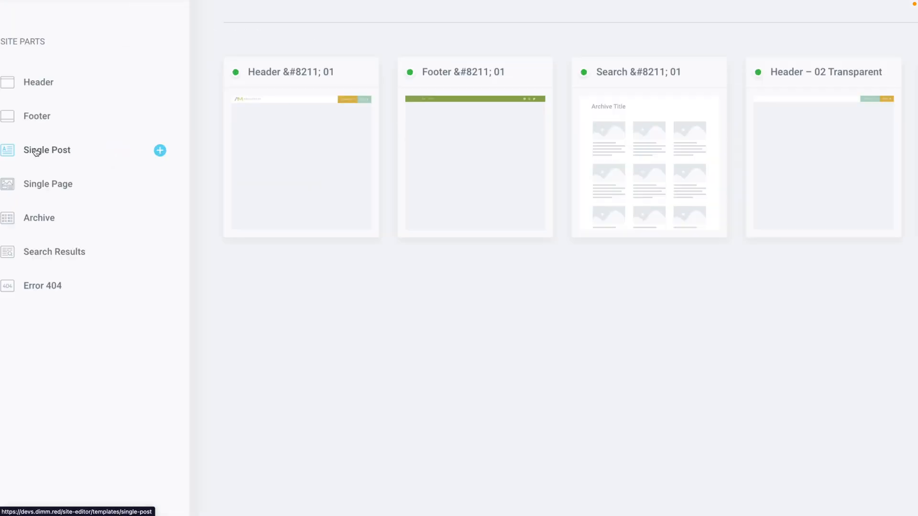
pyautogui.click(36, 152)
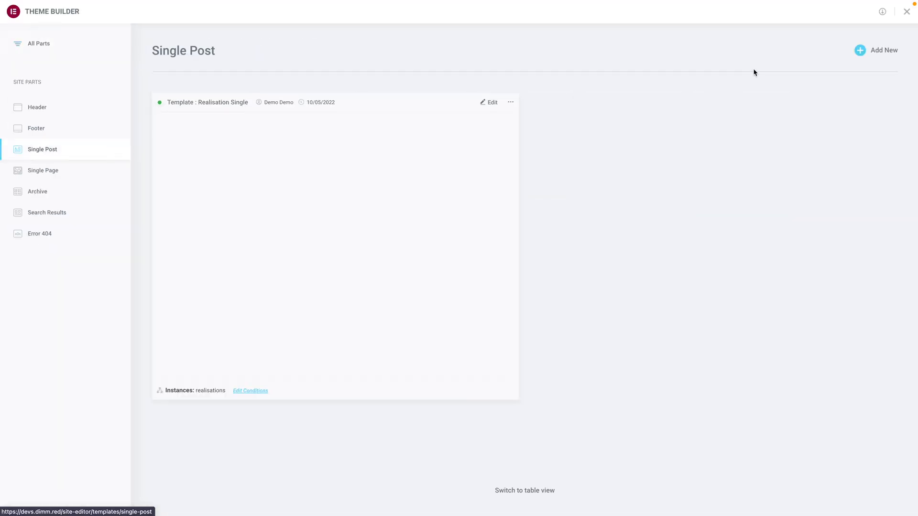
pyautogui.click(875, 53)
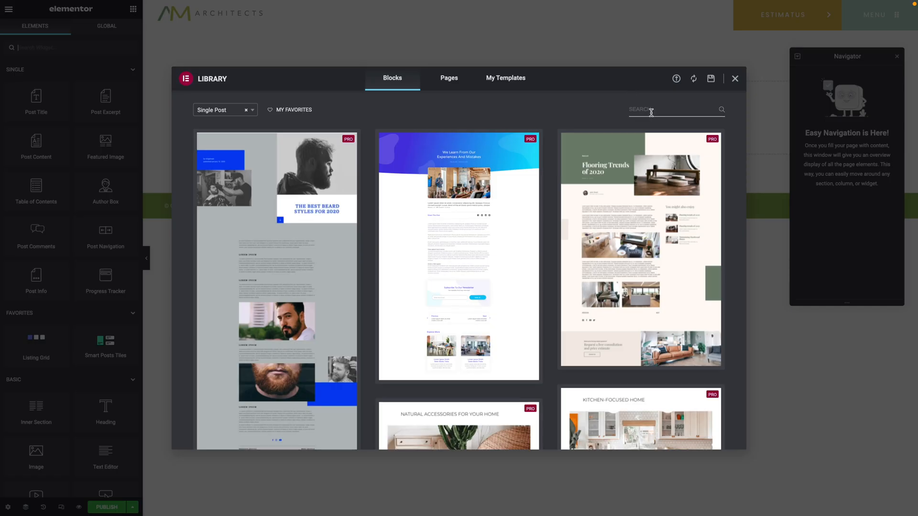
pyautogui.click(735, 78)
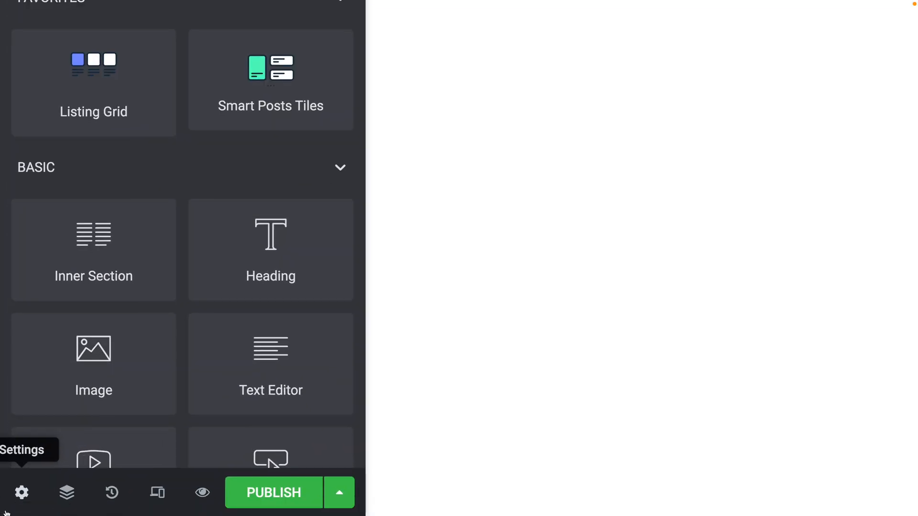
# Title the single post template "Template Blog Post Single".
pyautogui.click(21, 492)
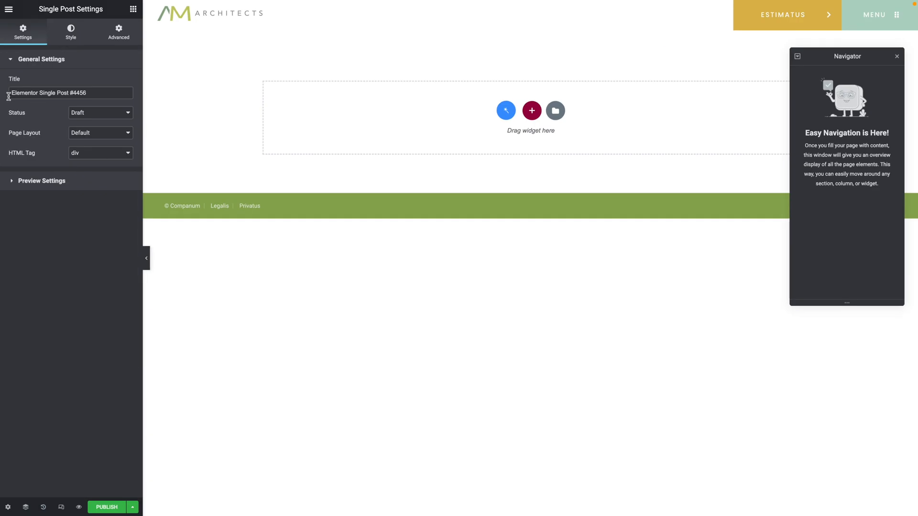
pyautogui.tripleClick(13, 93)
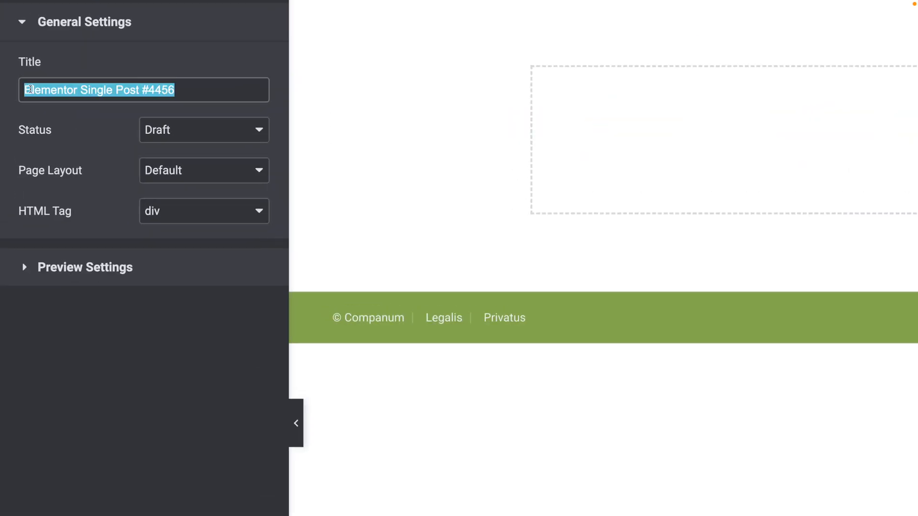
pyautogui.write('Template Blog Post Single')
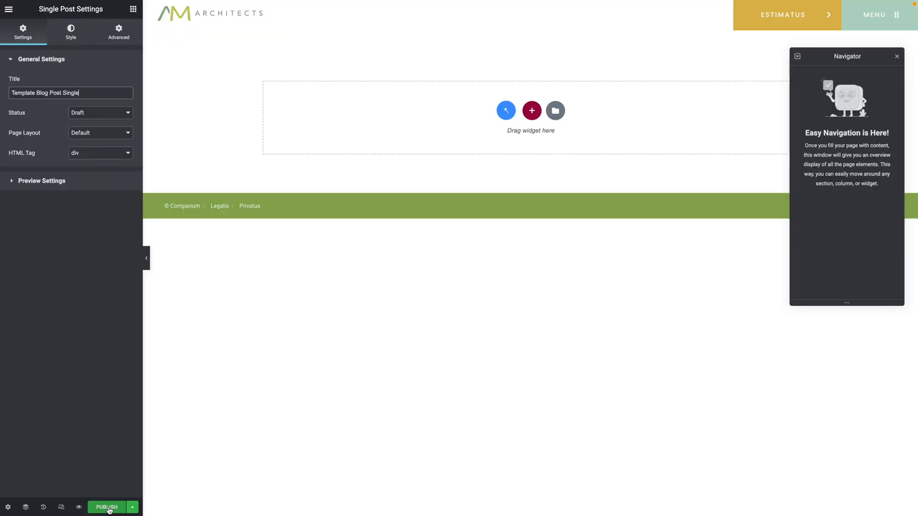
# Publish the template with an Include display condition for Posts.
pyautogui.click(107, 508)
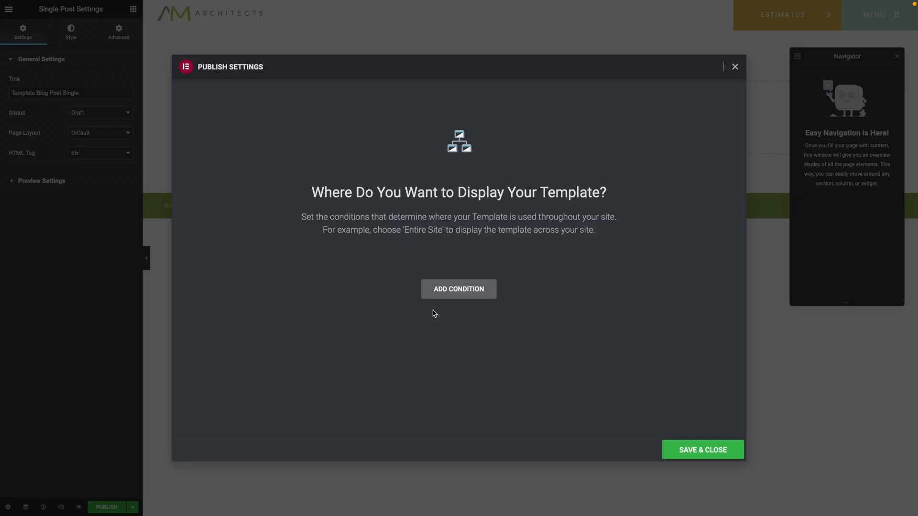
pyautogui.click(453, 290)
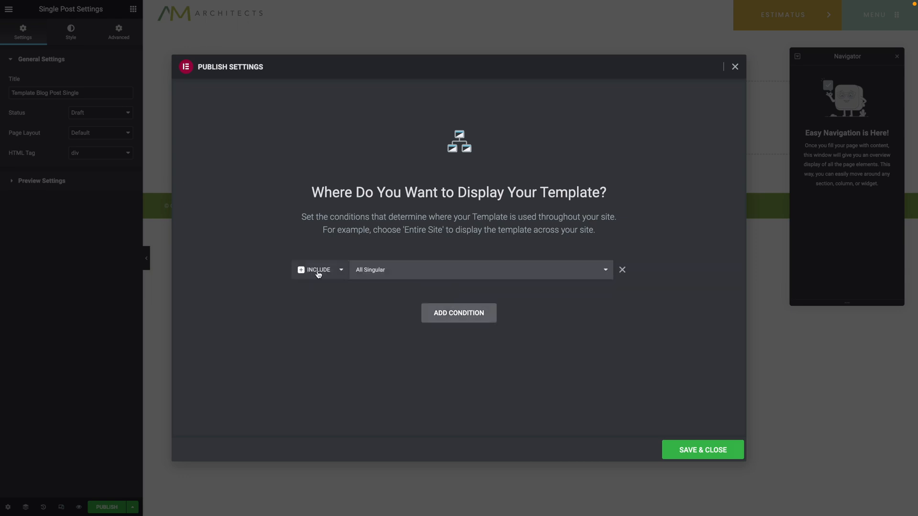
pyautogui.click(371, 272)
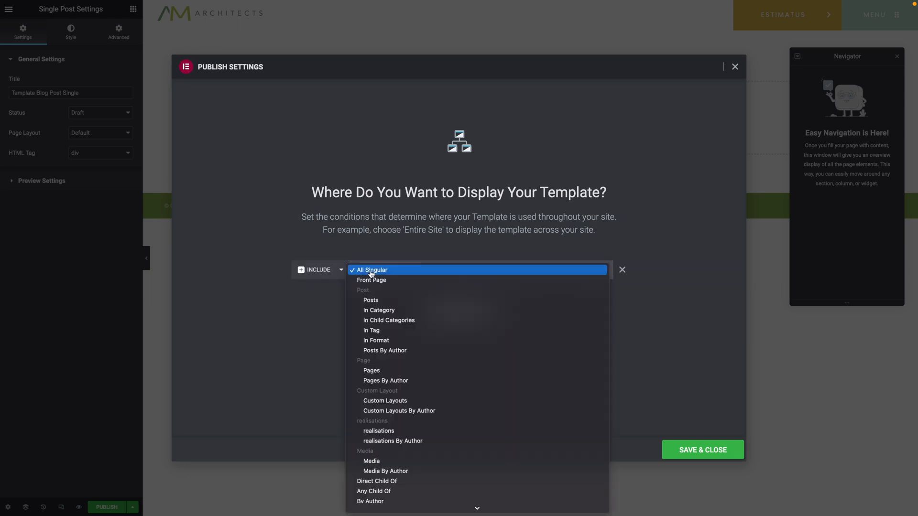
pyautogui.click(374, 301)
pyautogui.click(702, 448)
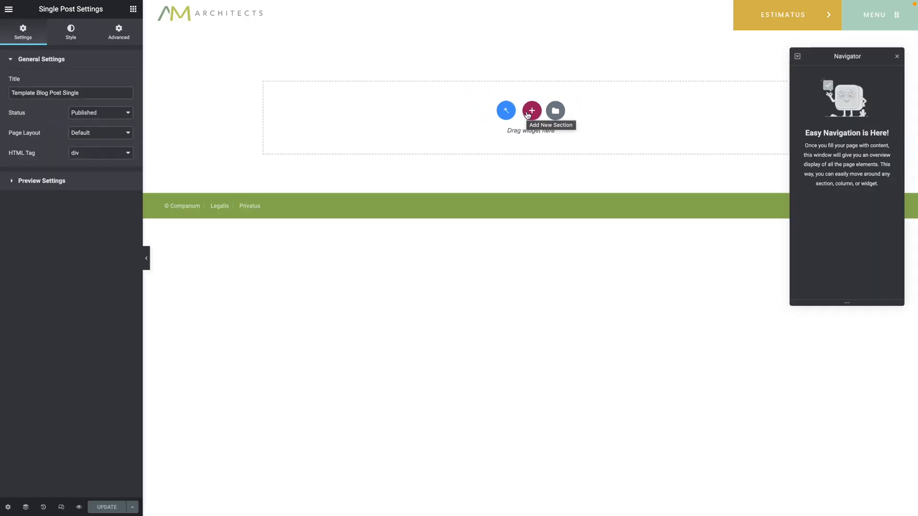
# Add a new section with two equal columns to the template.
pyautogui.click(531, 111)
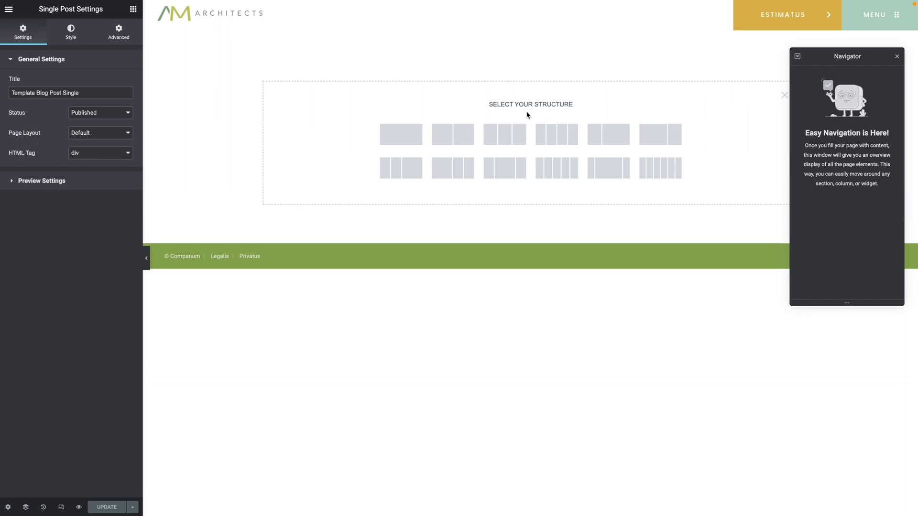
pyautogui.click(452, 139)
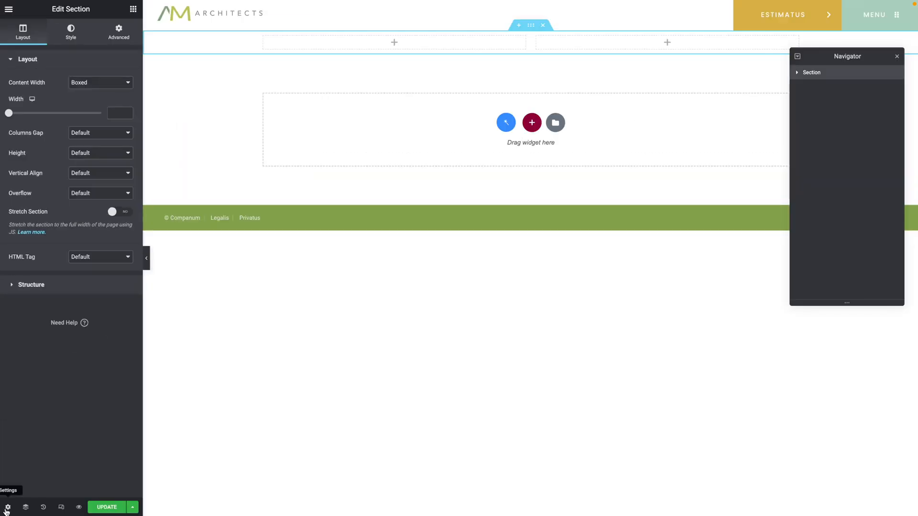
# Open the single post template's Custom CSS editor for input.
pyautogui.click(8, 507)
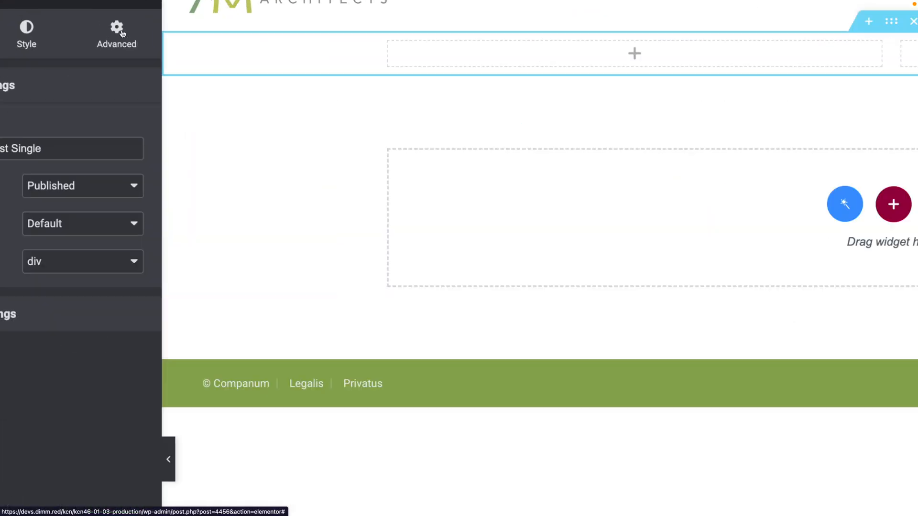
pyautogui.click(119, 32)
pyautogui.click(58, 115)
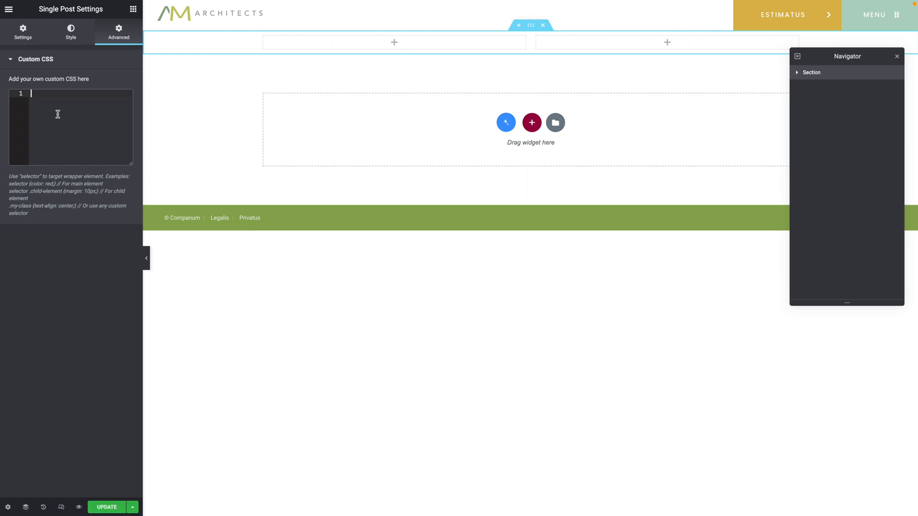
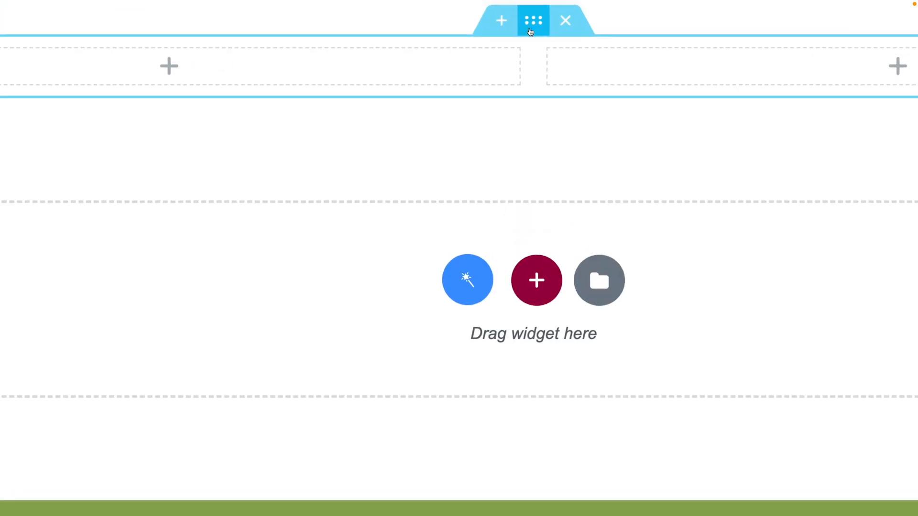
# Set the two-column section's content width to Full Width.
pyautogui.click(530, 29)
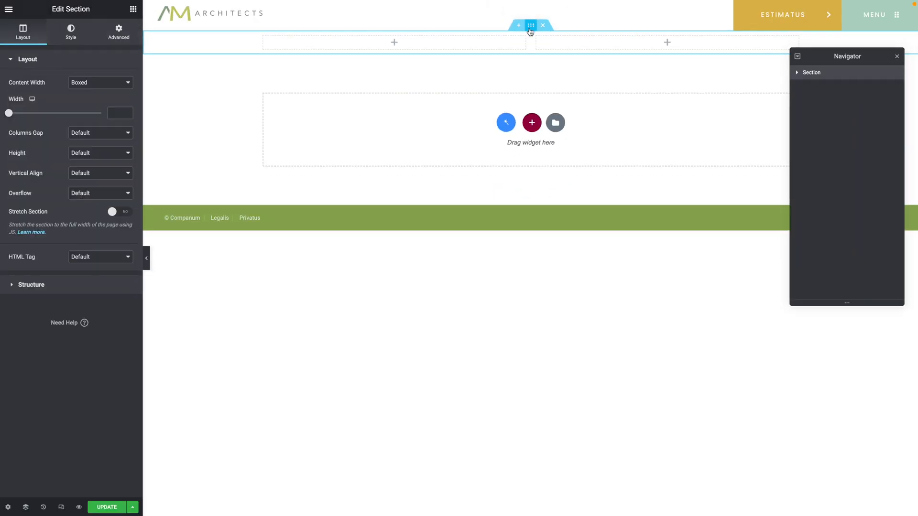
pyautogui.click(73, 82)
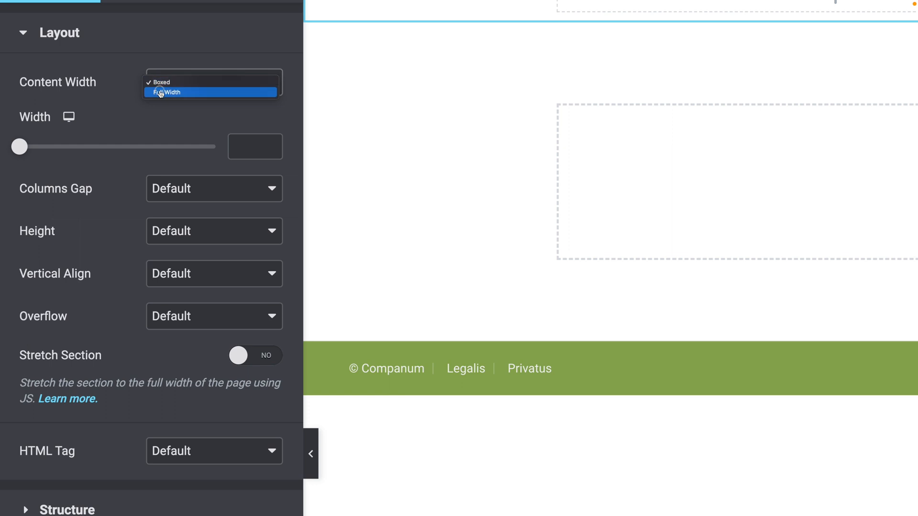
pyautogui.click(160, 93)
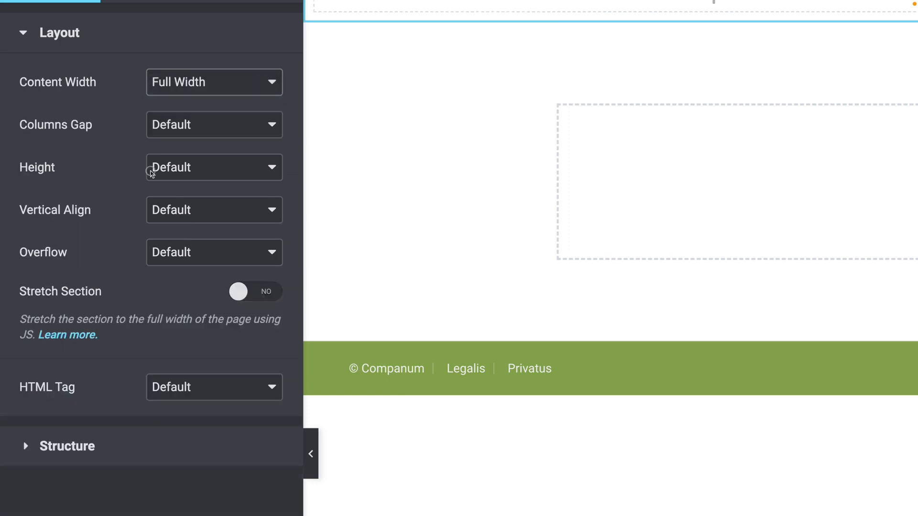
# Give the section a minimum height of 100 VH for desktop.
pyautogui.click(150, 173)
pyautogui.click(159, 188)
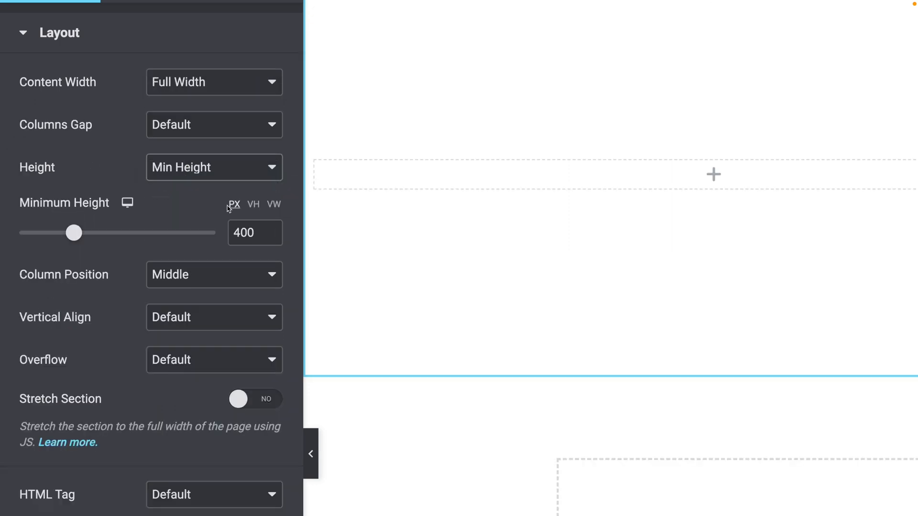
pyautogui.click(254, 205)
pyautogui.doubleClick(244, 231)
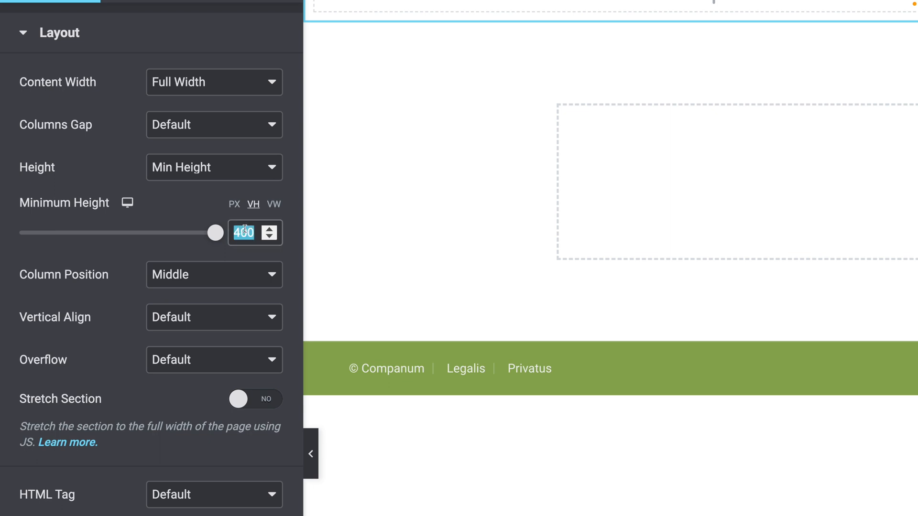
pyautogui.write('100')
# Set the section's tablet minimum height to 50 VH.
pyautogui.click(128, 205)
pyautogui.click(128, 228)
pyautogui.click(242, 232)
pyautogui.write('50')
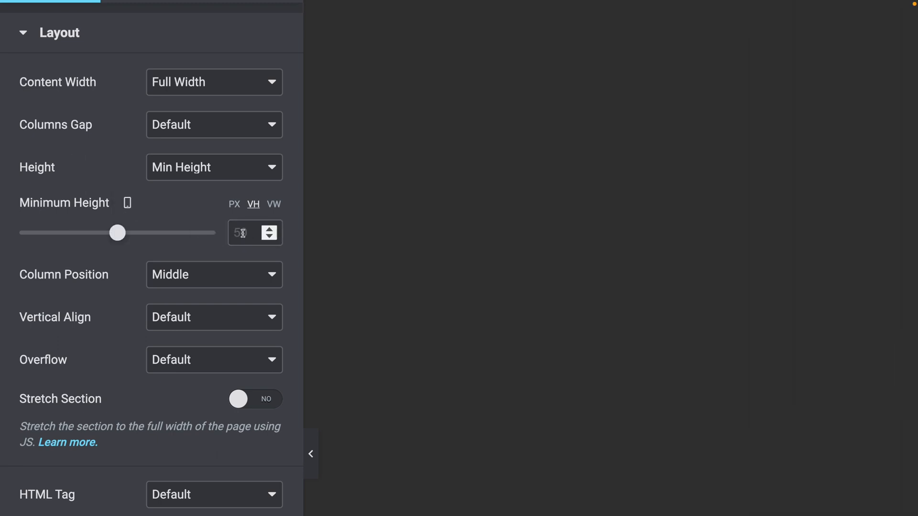
# Return to the desktop view and set the section's column position to Stretch.
pyautogui.click(127, 202)
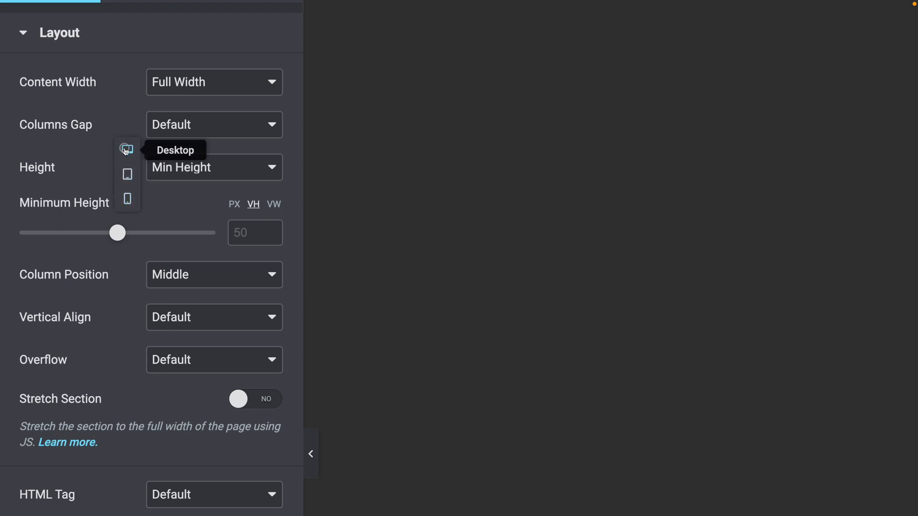
pyautogui.click(126, 150)
pyautogui.click(152, 276)
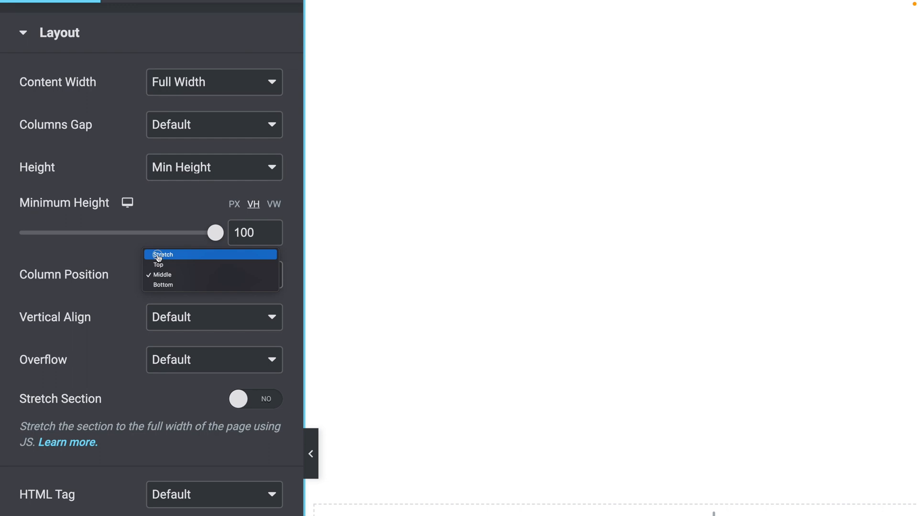
pyautogui.click(158, 255)
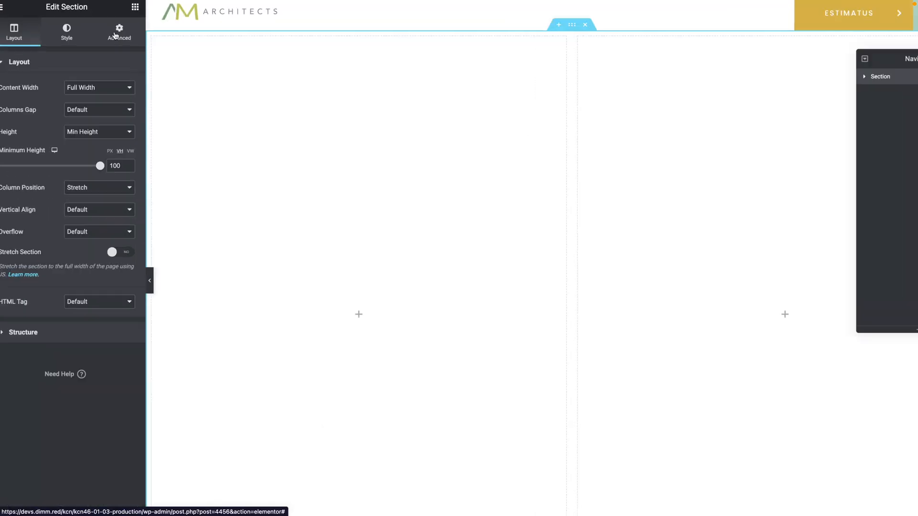
# Unlink the two-column section's padding values so that all four sides are set to 0.
pyautogui.click(115, 34)
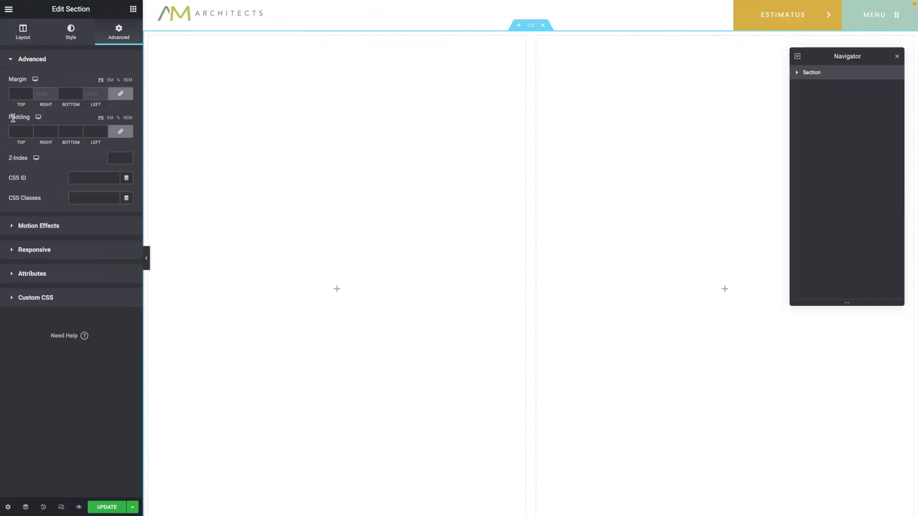
pyautogui.click(117, 132)
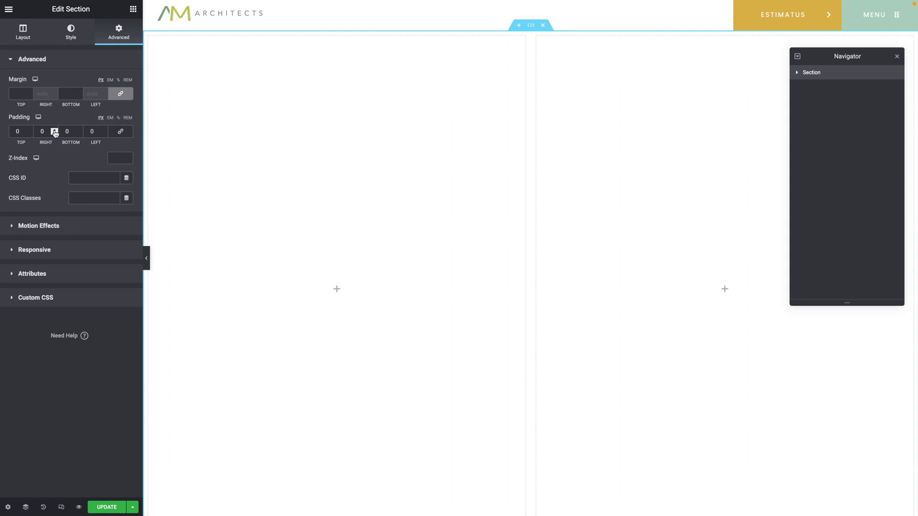
# Set the first column's width to 100% for the tablet view.
pyautogui.moveTo(156, 68)
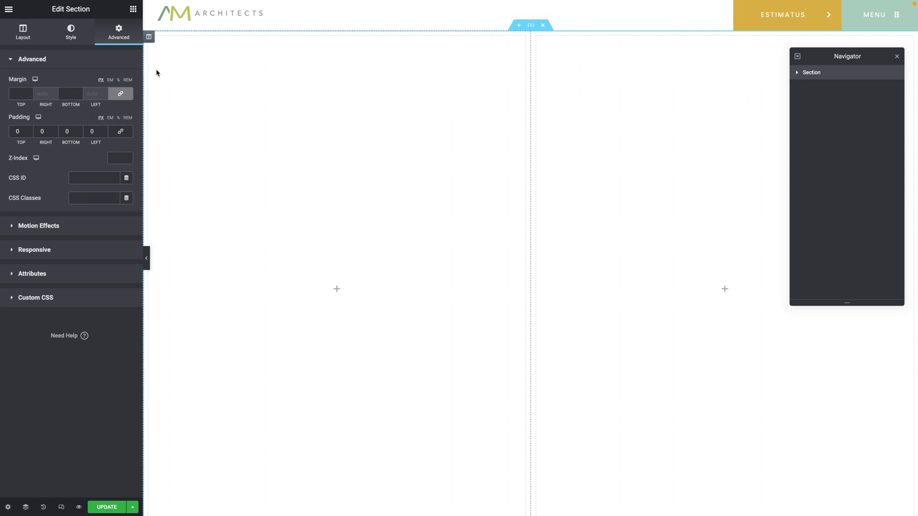
pyautogui.click(149, 37)
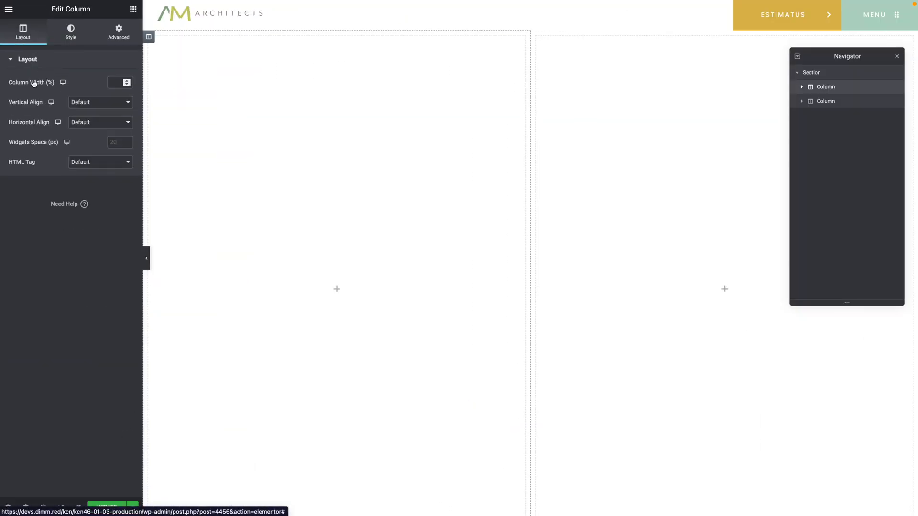
pyautogui.click(63, 85)
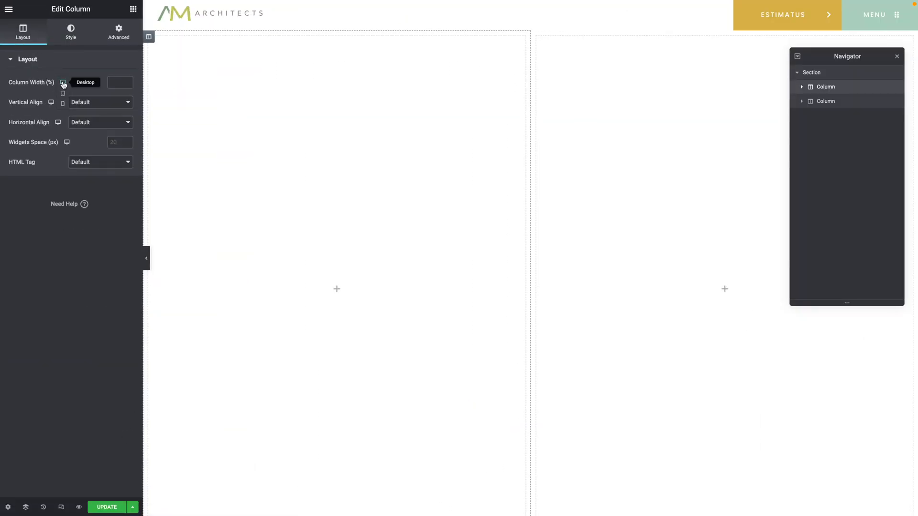
pyautogui.click(64, 99)
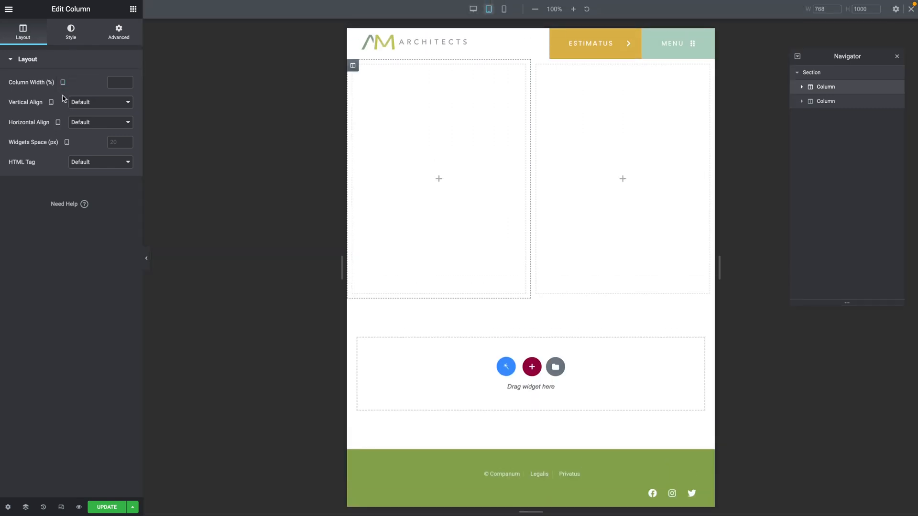
pyautogui.click(112, 85)
pyautogui.write('100')
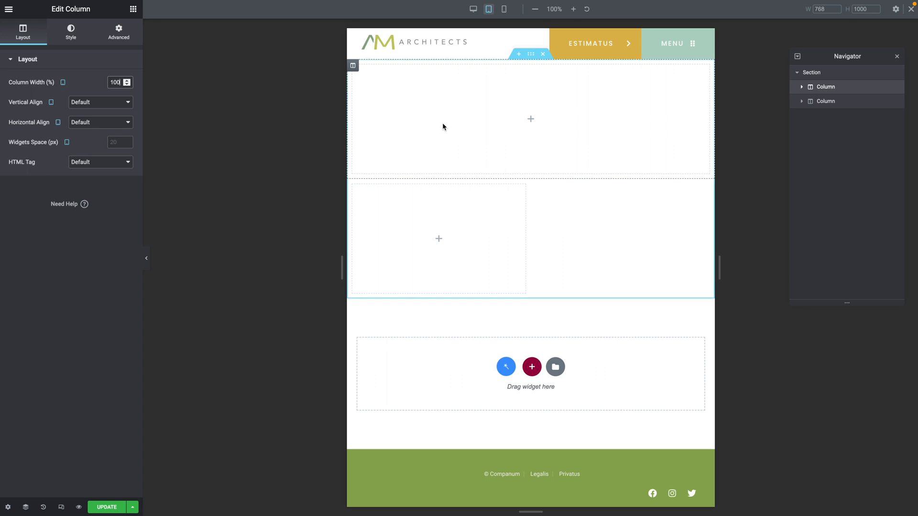
# Check the first column's width in the mobile view and return to the desktop view.
pyautogui.click(64, 83)
pyautogui.click(64, 95)
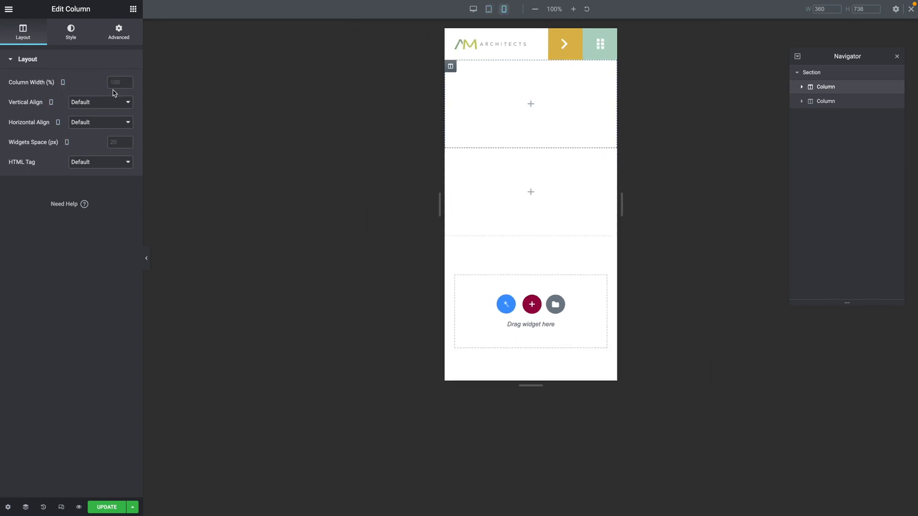
pyautogui.click(112, 84)
pyautogui.click(63, 82)
pyautogui.click(62, 58)
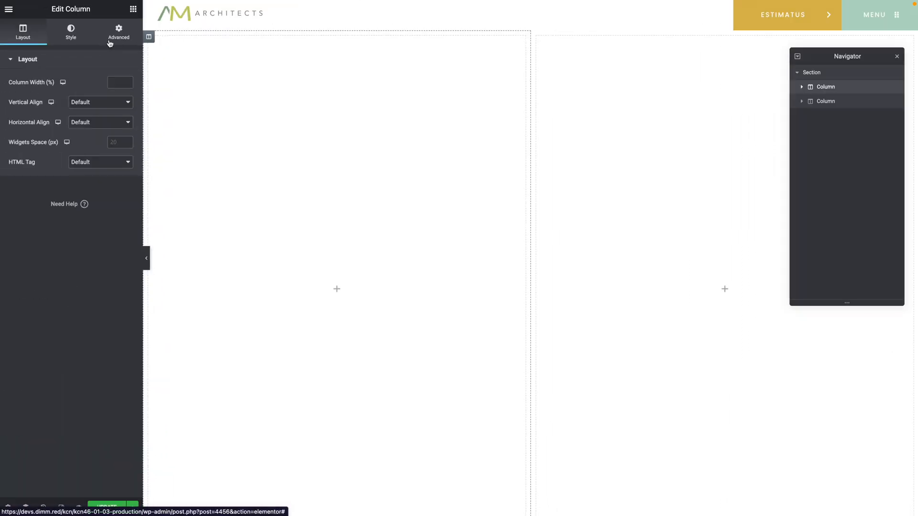
# Give the first column 0 padding on all sides and the CSS class parent-sticky, and save the template.
pyautogui.click(109, 44)
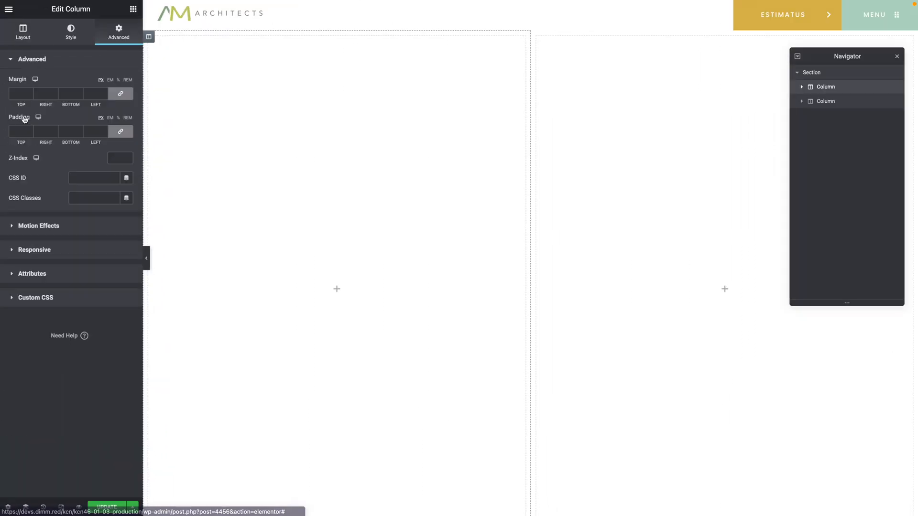
pyautogui.click(120, 136)
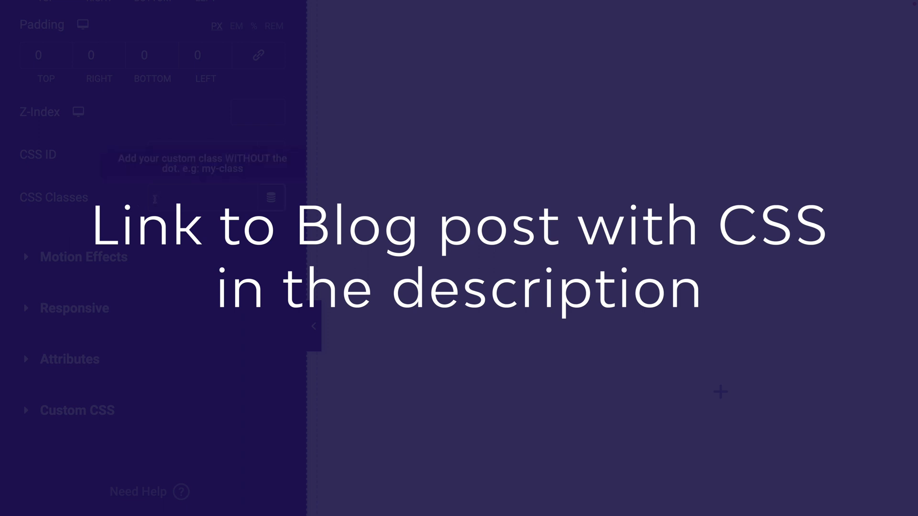
pyautogui.click(155, 197)
pyautogui.write('parent-sticky')
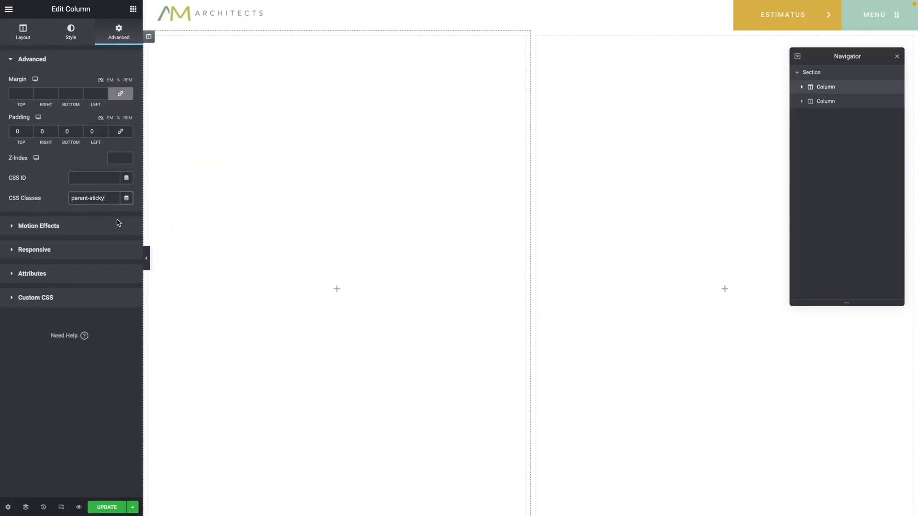
pyautogui.click(119, 507)
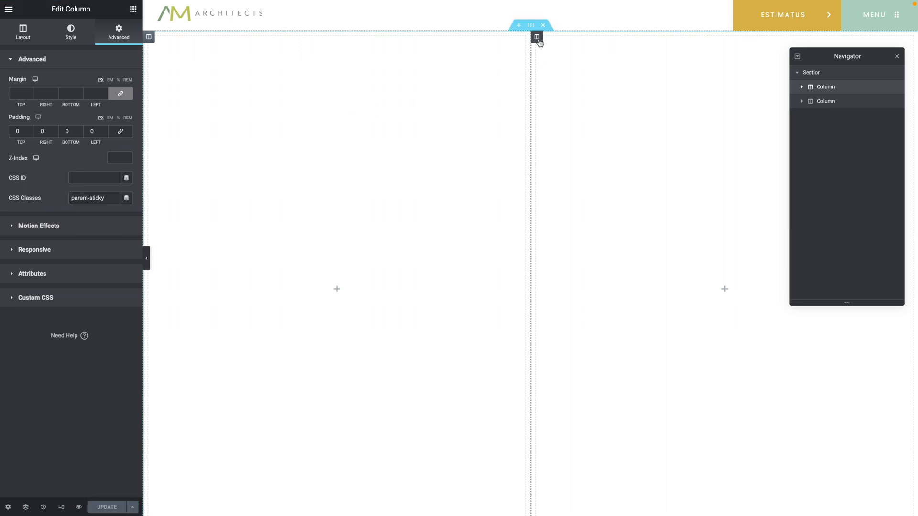
# Set the second column's tablet width to 100% and return to the desktop view.
pyautogui.click(538, 38)
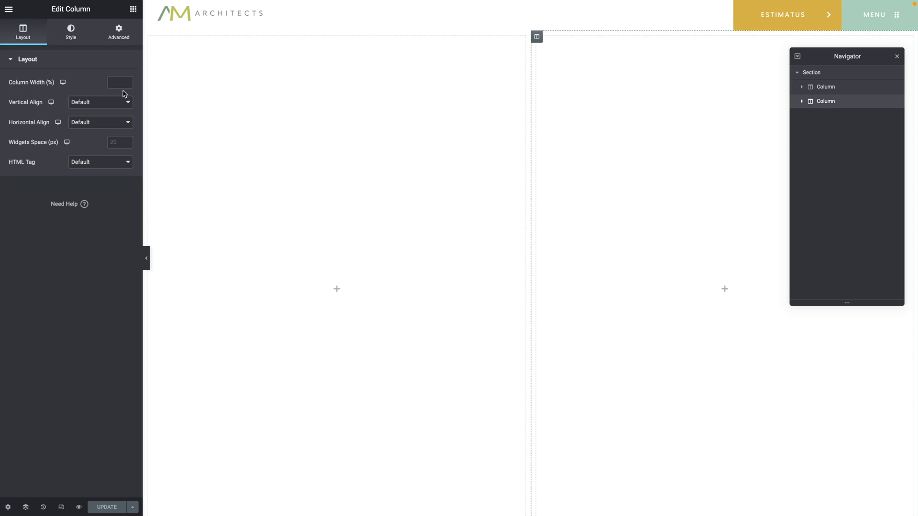
pyautogui.click(63, 83)
pyautogui.click(63, 94)
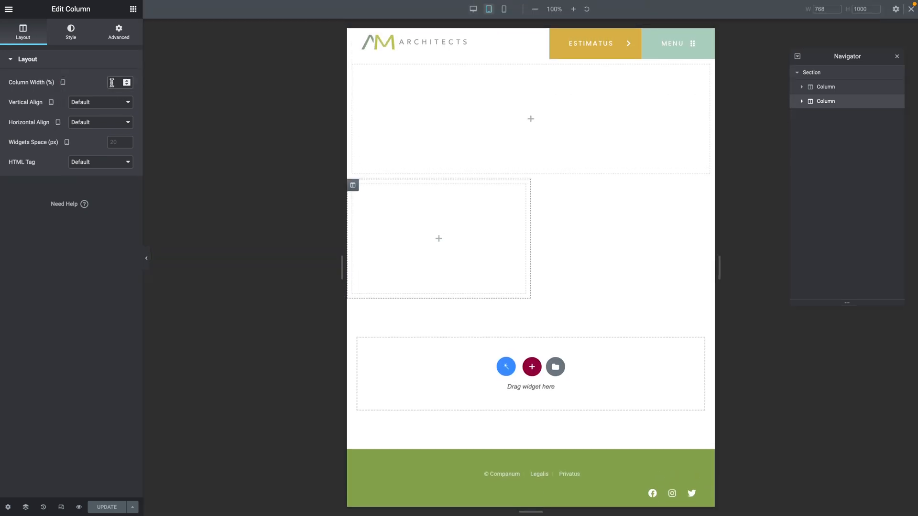
pyautogui.click(112, 83)
pyautogui.write('100')
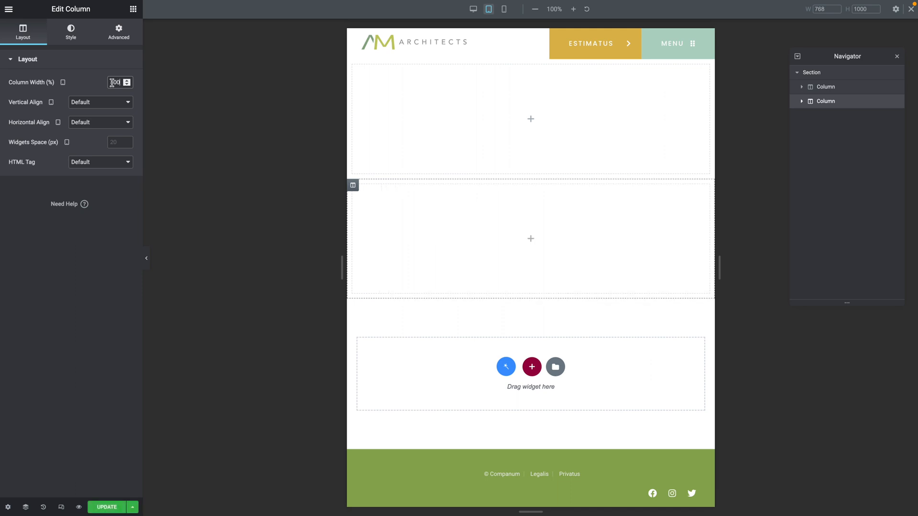
pyautogui.click(474, 9)
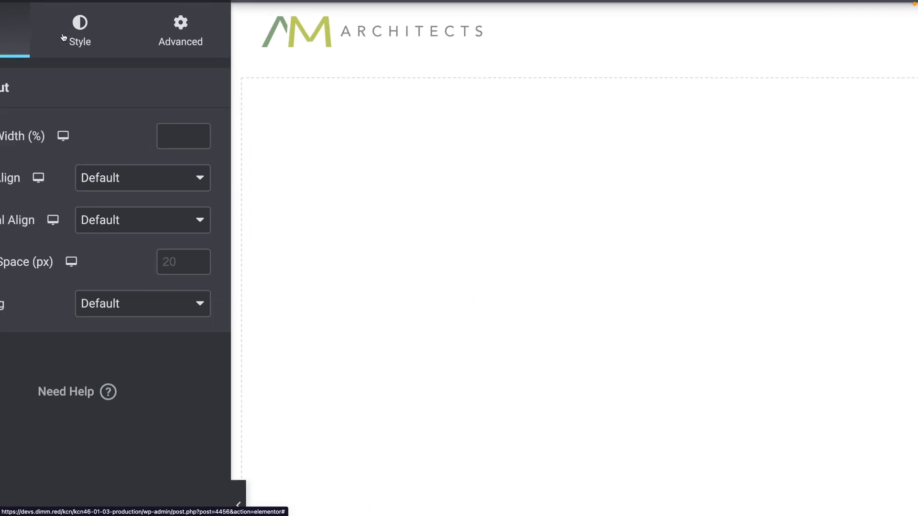
# Give the second column a classic background in the global Secondary color.
pyautogui.click(64, 37)
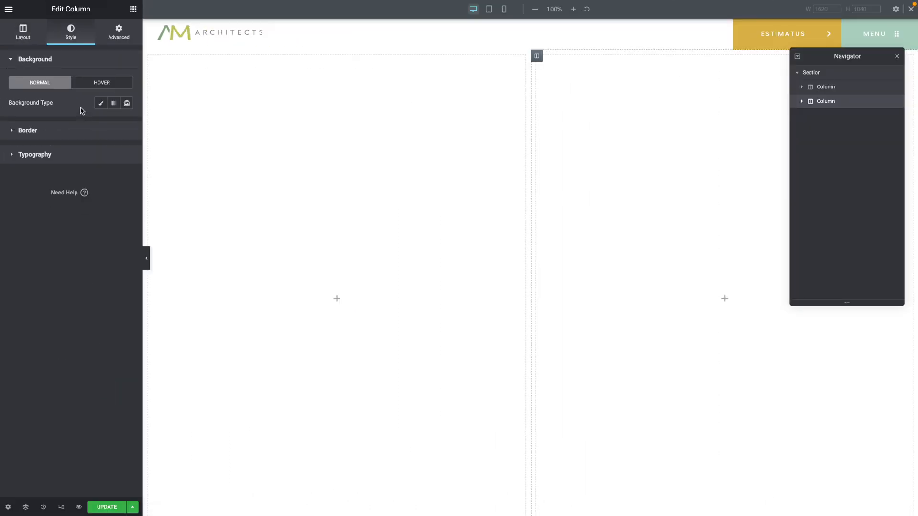
pyautogui.click(100, 105)
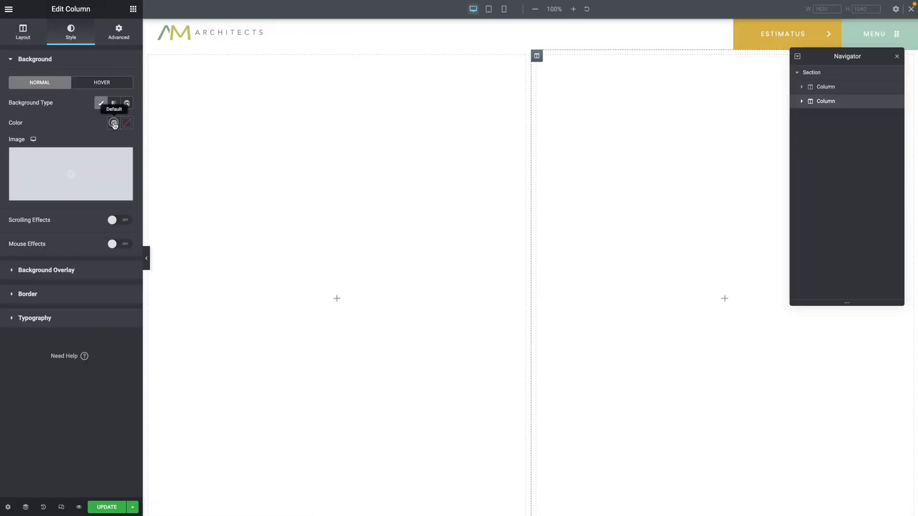
pyautogui.click(114, 123)
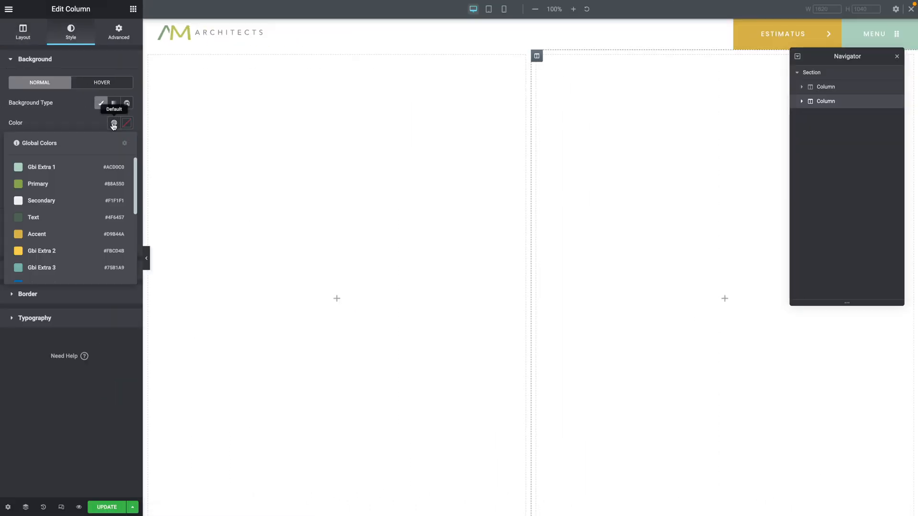
pyautogui.click(38, 201)
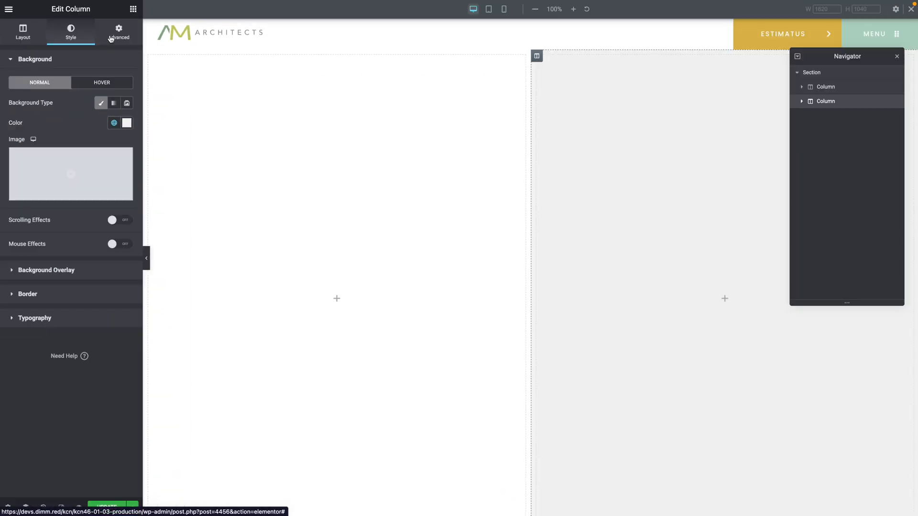
# Set the second column's desktop padding to 80 px top and bottom and 60 px right and left.
pyautogui.click(110, 39)
pyautogui.click(121, 131)
pyautogui.write('0')
pyautogui.press('Tab')
pyautogui.press('Tab')
pyautogui.write('80')
pyautogui.press('Tab')
pyautogui.write('60')
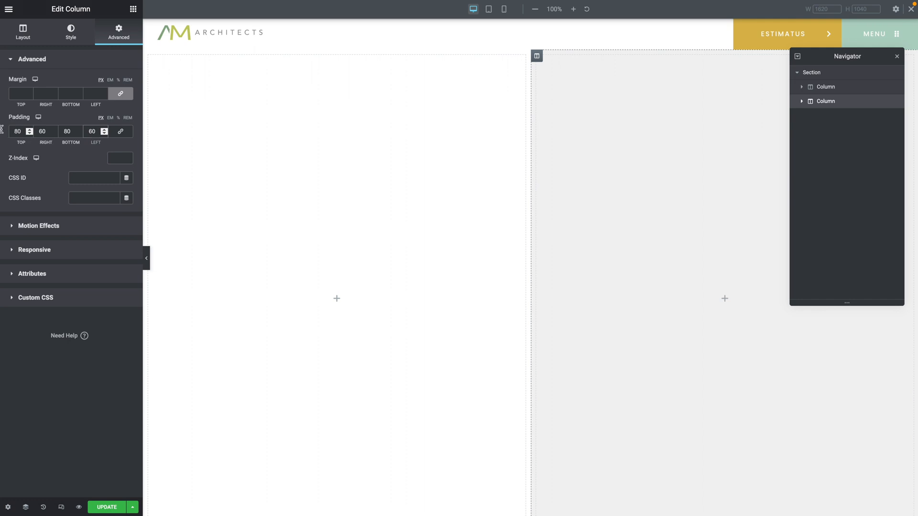
# Set the second column's mobile padding to 40 top, 20 right, 80 bottom and 20 left, and save the template.
pyautogui.click(39, 117)
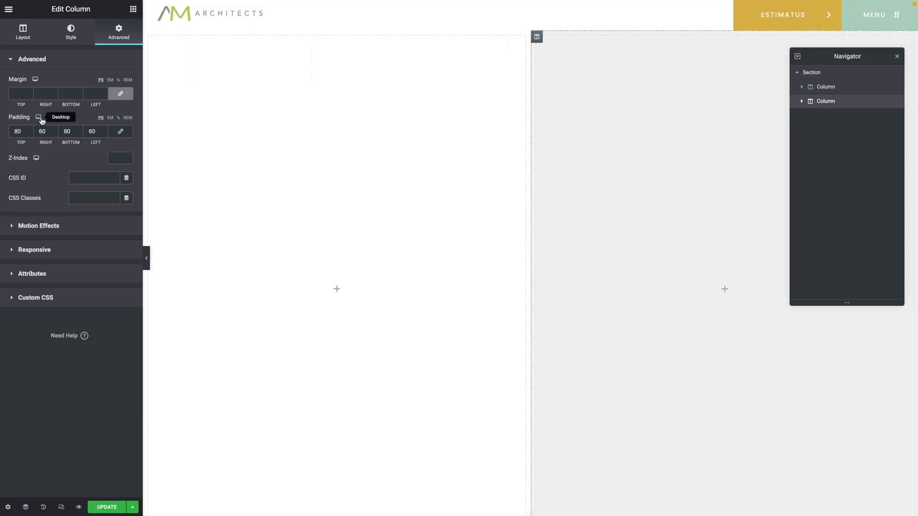
pyautogui.click(40, 120)
pyautogui.click(40, 141)
pyautogui.click(120, 131)
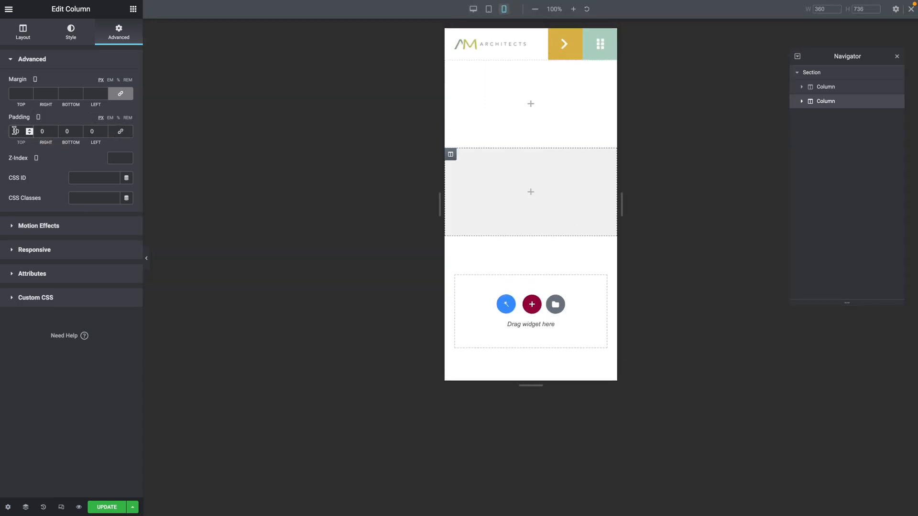
pyautogui.press('Tab')
pyautogui.write('20')
pyautogui.press('Tab')
pyautogui.write('80')
pyautogui.press('Tab')
pyautogui.write('20')
pyautogui.click(112, 510)
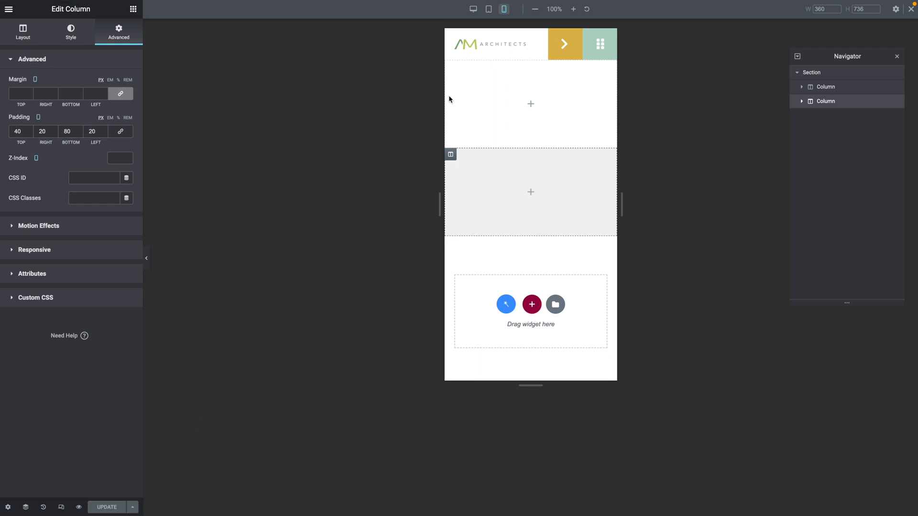
# In the desktop view, add an inner section to the first column and delete its second inner column.
pyautogui.click(474, 9)
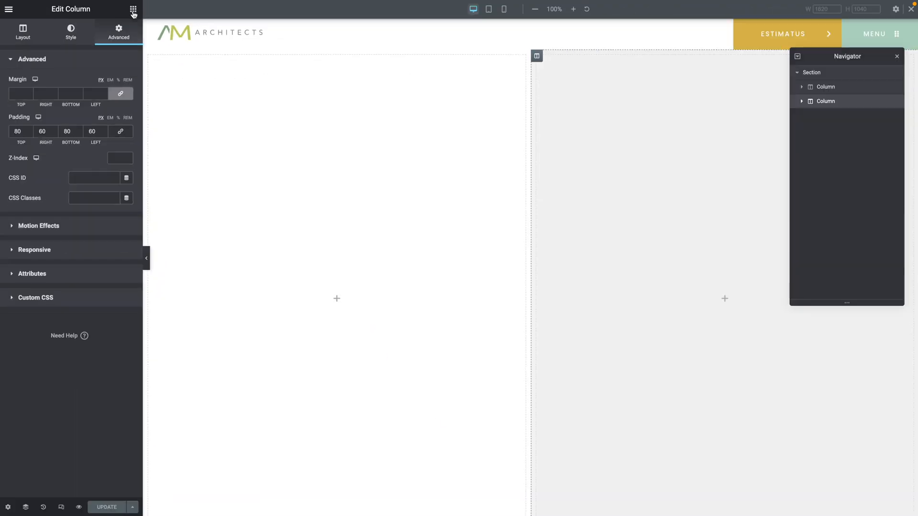
pyautogui.click(133, 18)
pyautogui.scroll(2, 81, 177)
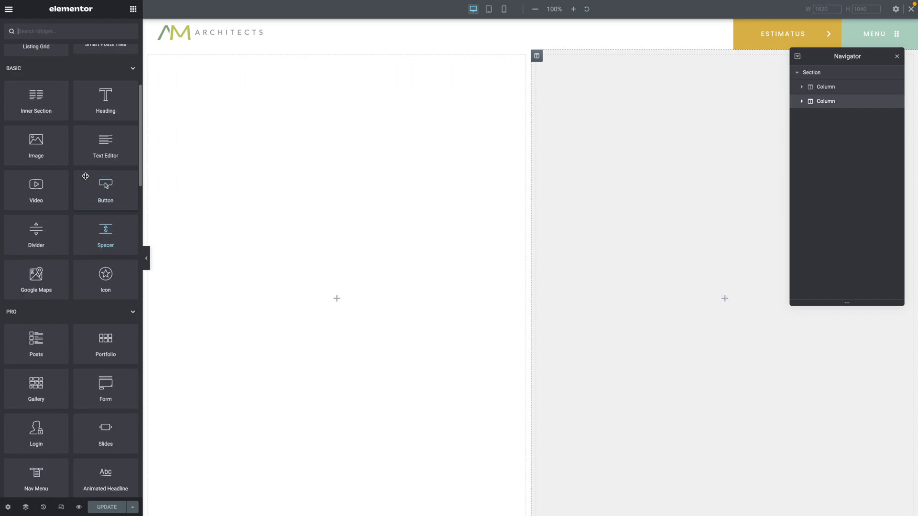
pyautogui.moveTo(39, 144); pyautogui.dragTo(297, 245)
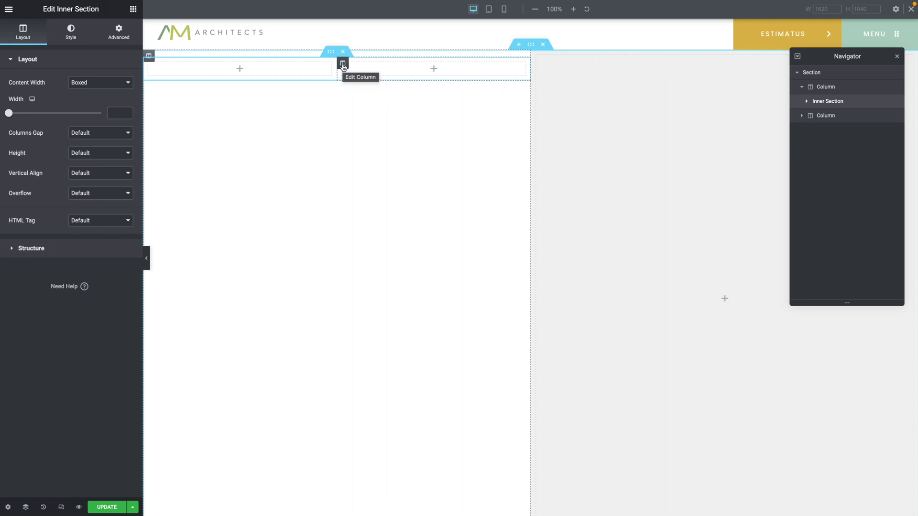
pyautogui.rightClick(343, 66)
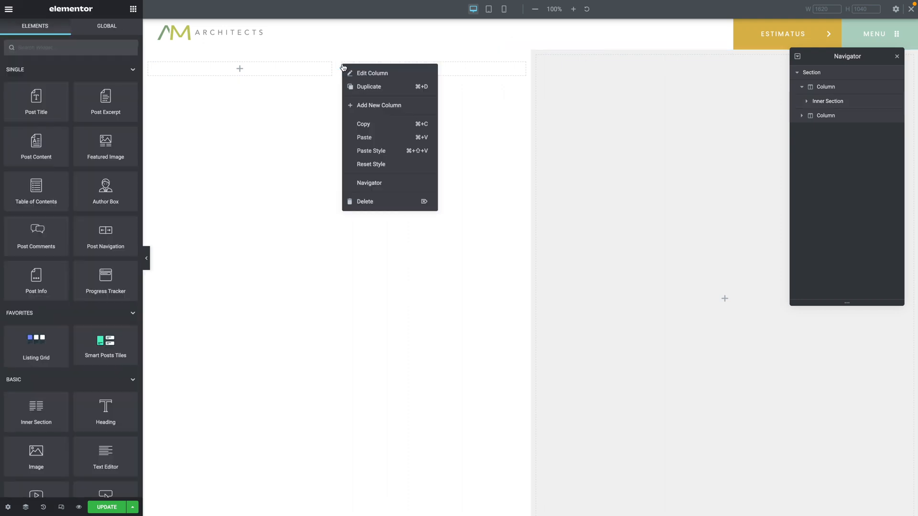
pyautogui.click(360, 206)
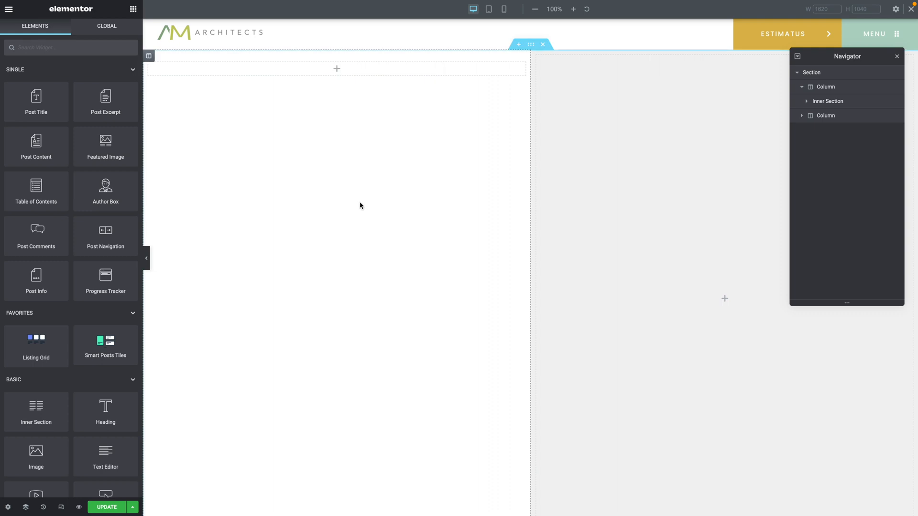
# Set the inner section's content width to Full Width.
pyautogui.click(331, 56)
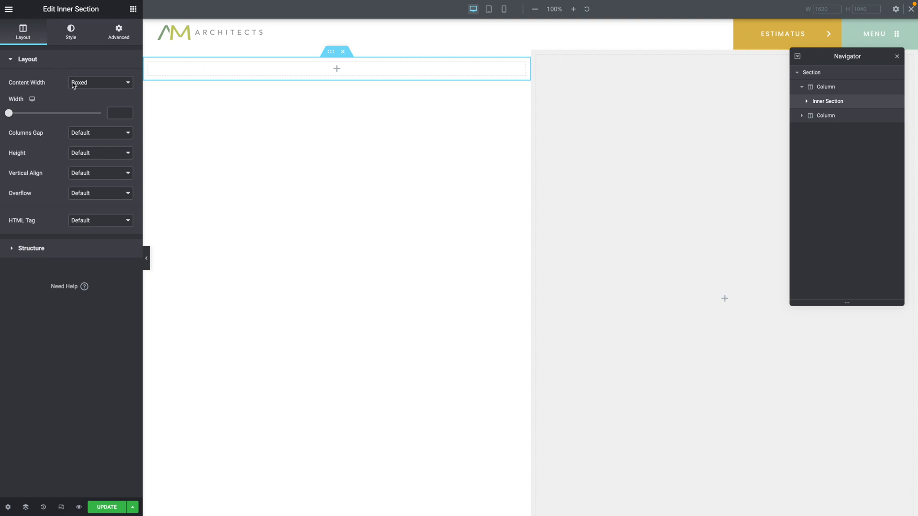
pyautogui.click(73, 85)
pyautogui.click(77, 95)
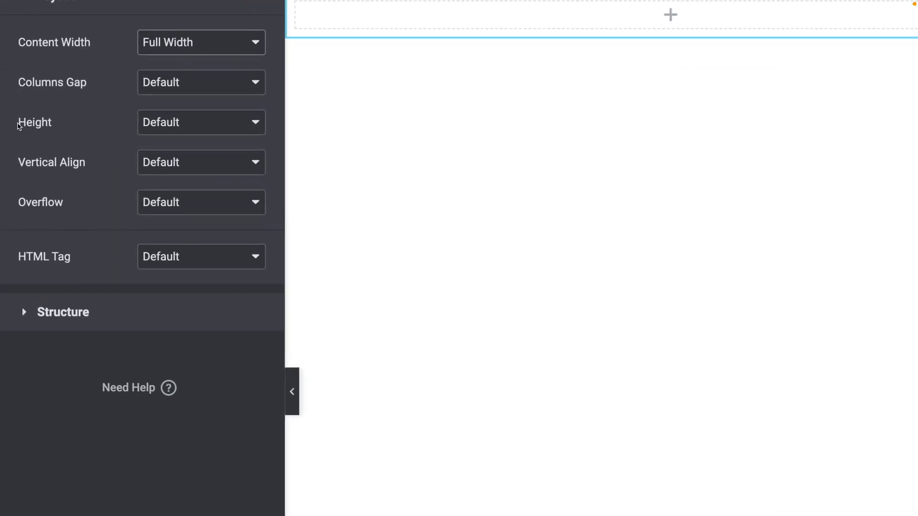
# Set the inner section's height to Min Height with a desktop minimum of 96 VH.
pyautogui.click(143, 122)
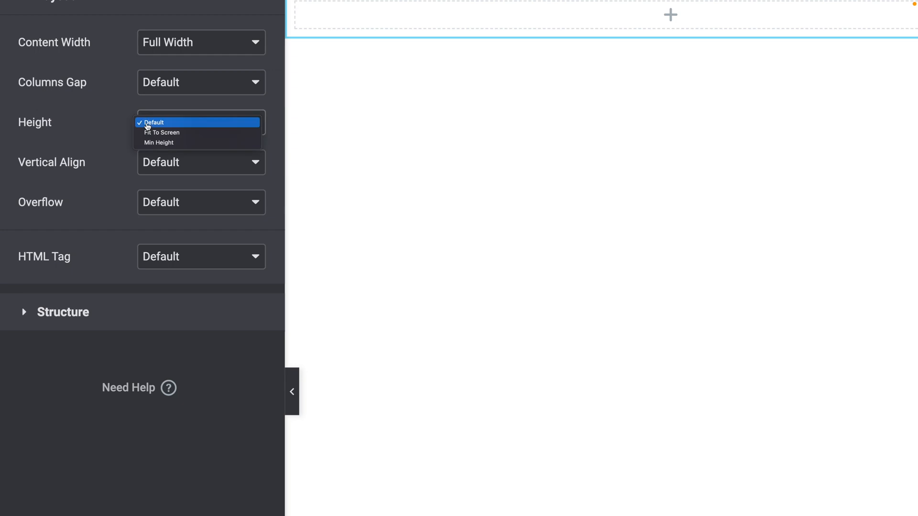
pyautogui.click(153, 143)
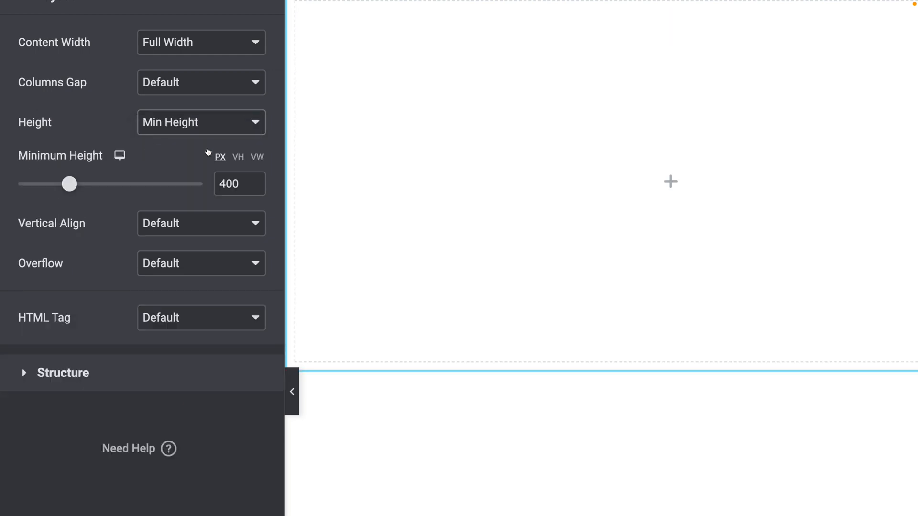
pyautogui.click(238, 157)
pyautogui.doubleClick(227, 185)
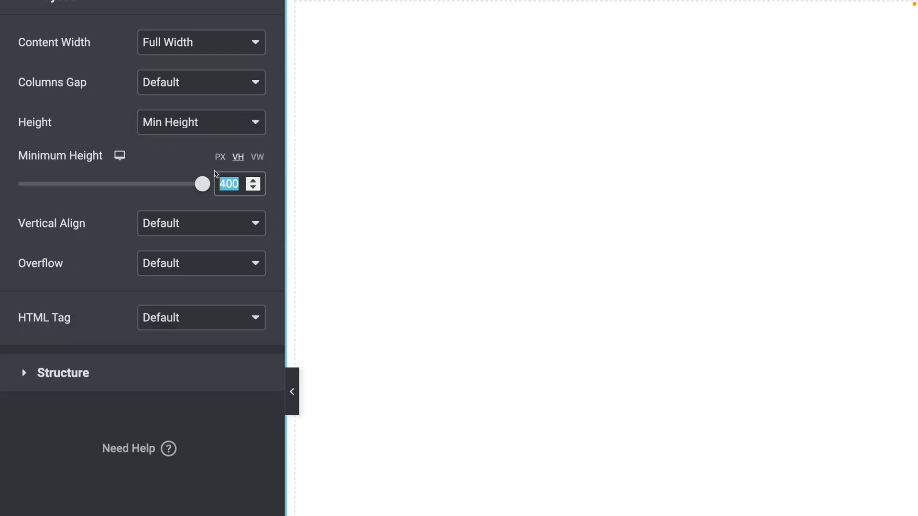
pyautogui.write('96')
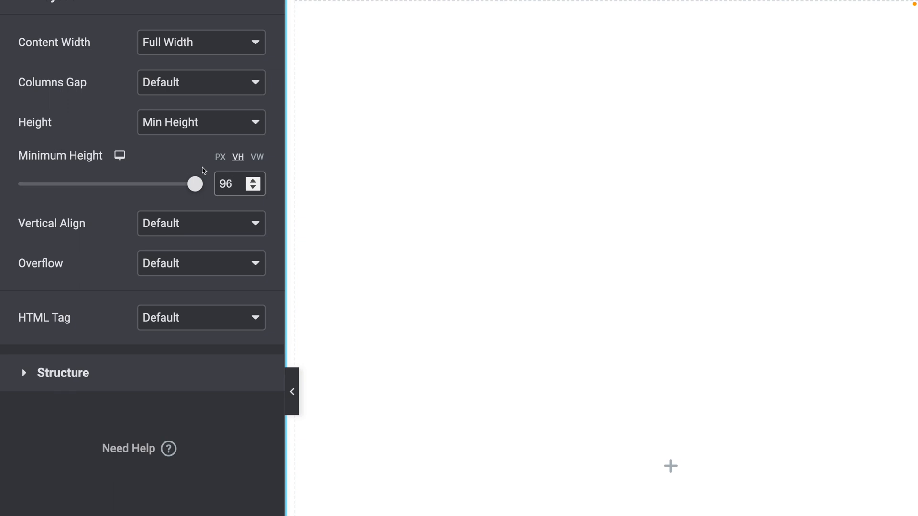
# Set the inner section's tablet minimum height to 50 VH and return to the desktop view.
pyautogui.click(119, 156)
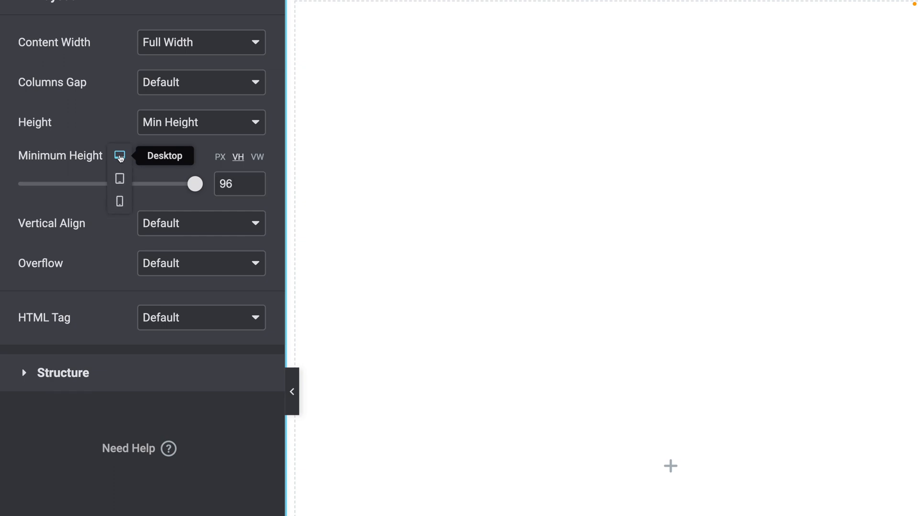
pyautogui.click(120, 179)
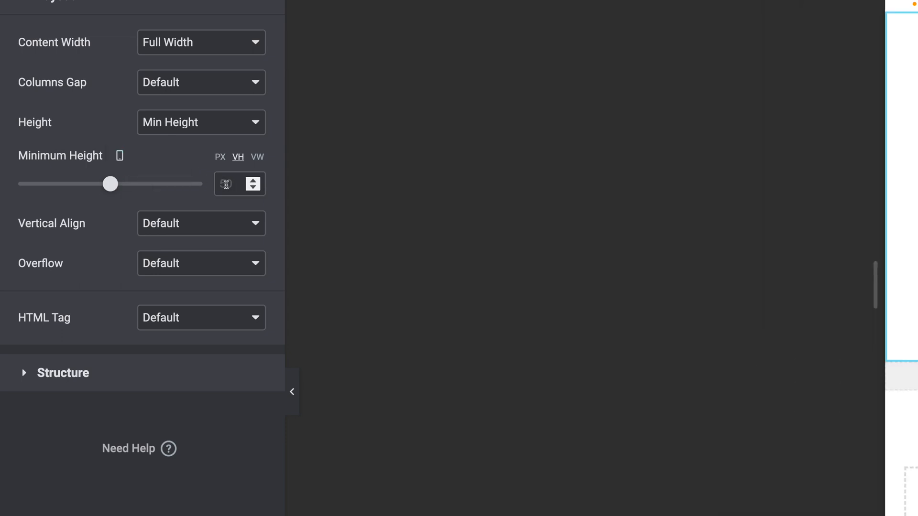
pyautogui.moveTo(119, 157)
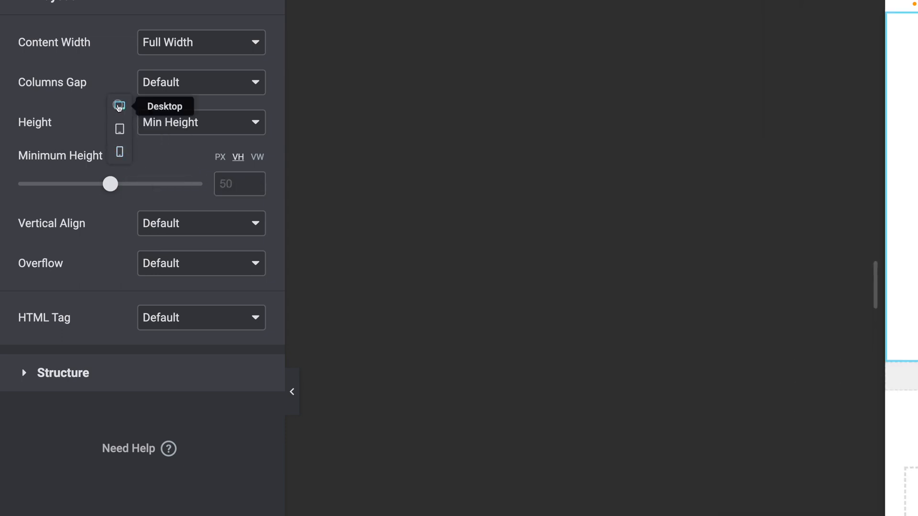
pyautogui.click(119, 104)
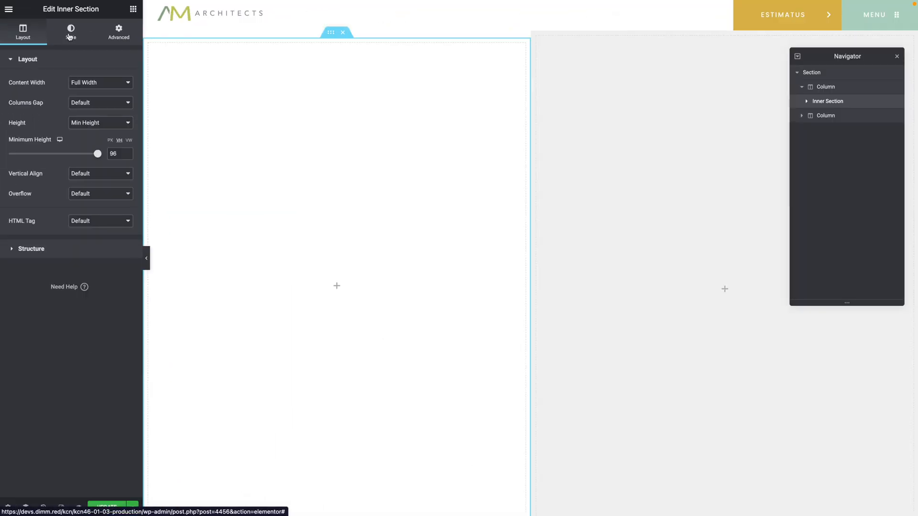
# Give the inner section a classic background that uses the dynamic Featured Image.
pyautogui.click(70, 34)
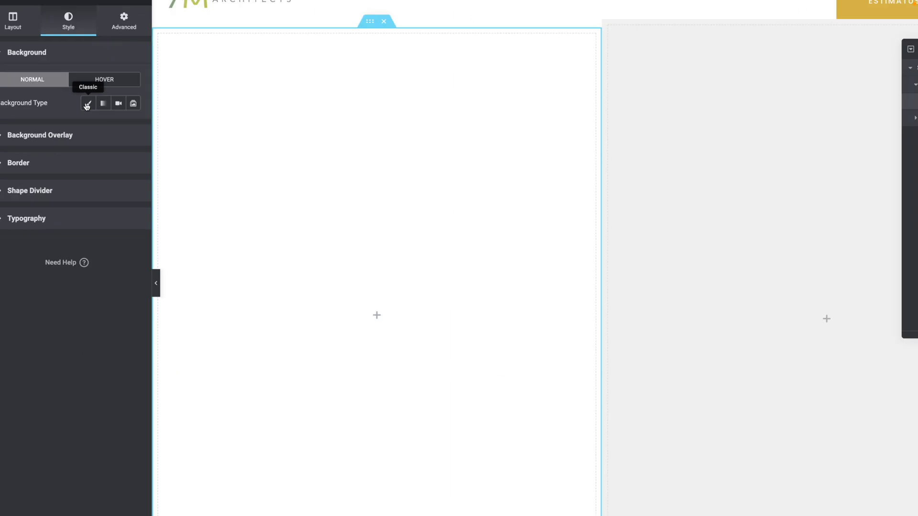
pyautogui.click(87, 104)
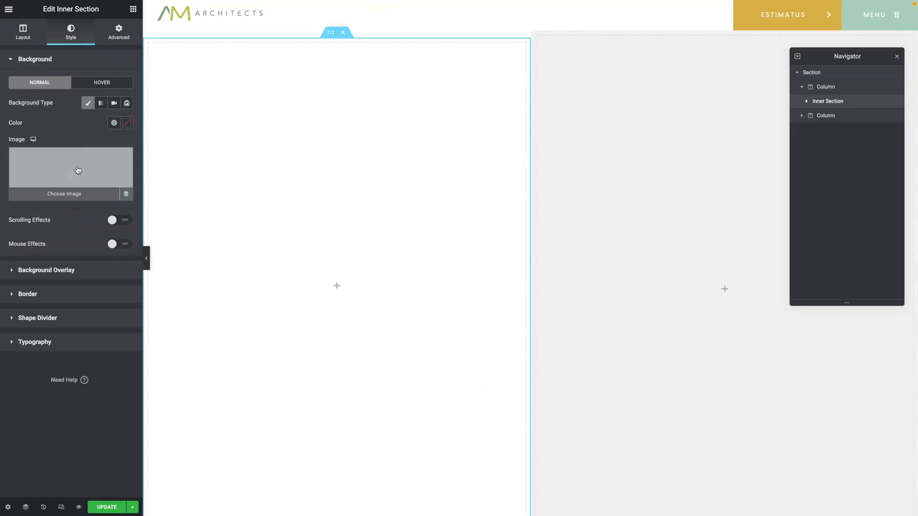
pyautogui.click(126, 195)
pyautogui.click(36, 224)
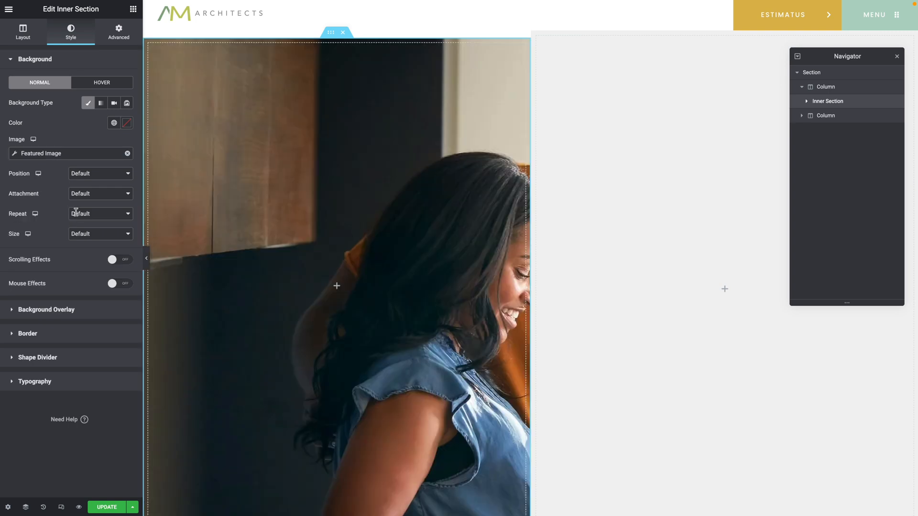
# Set the inner section's background image to No-repeat with its size set to Cover.
pyautogui.click(76, 212)
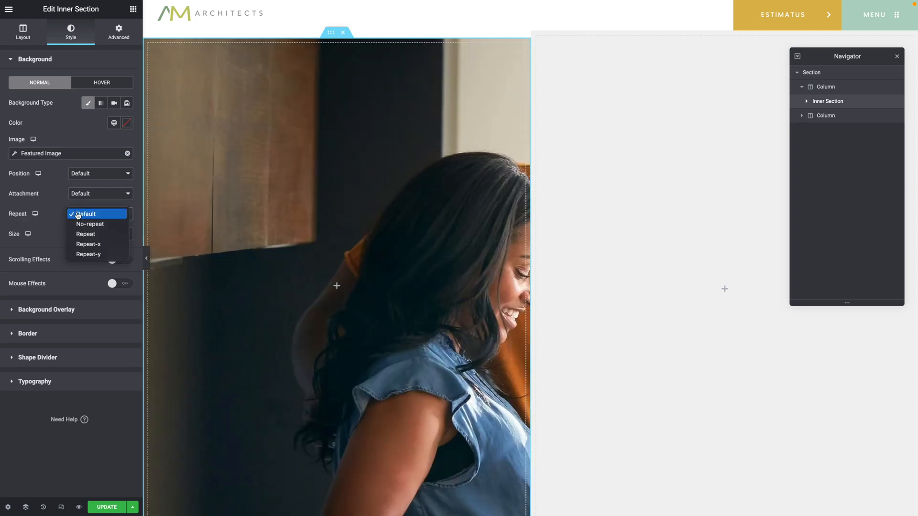
pyautogui.click(80, 223)
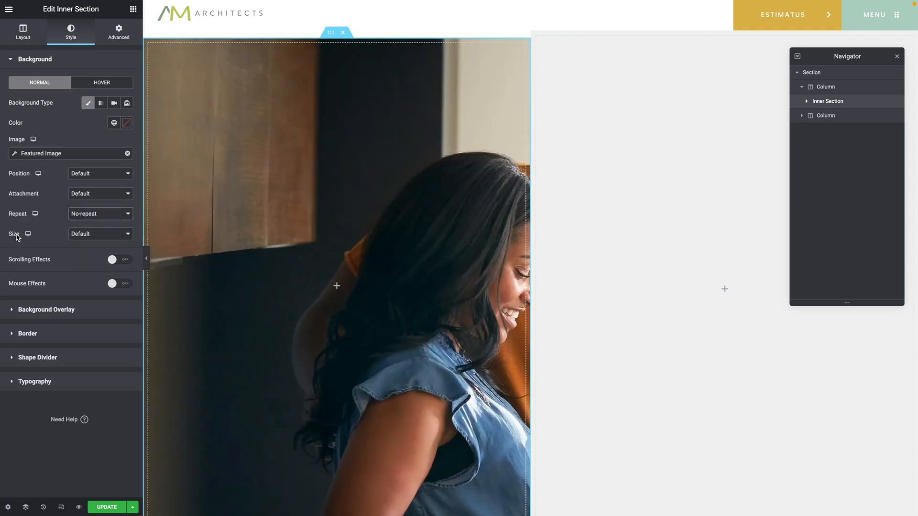
pyautogui.click(74, 235)
pyautogui.click(84, 254)
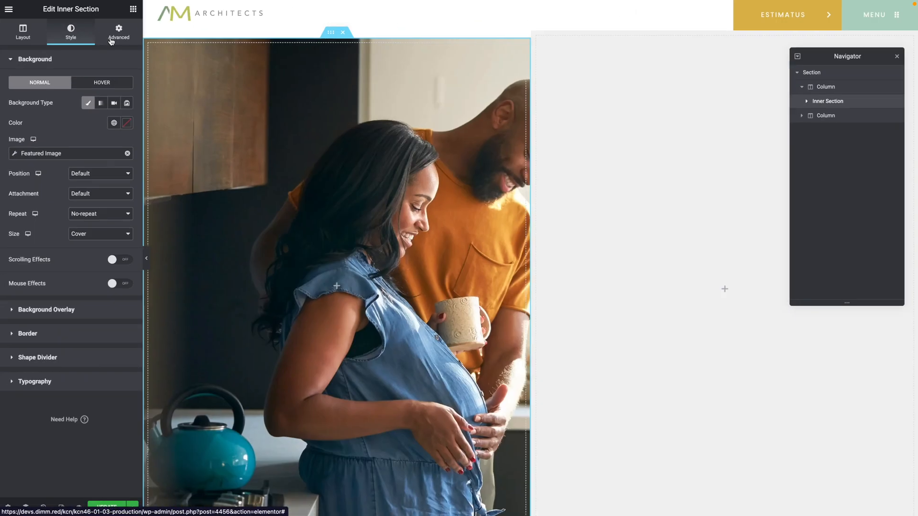
# Set the inner section's top and bottom margins and all padding to 0, assign the CSS class columnsticky, and save the template.
pyautogui.click(111, 41)
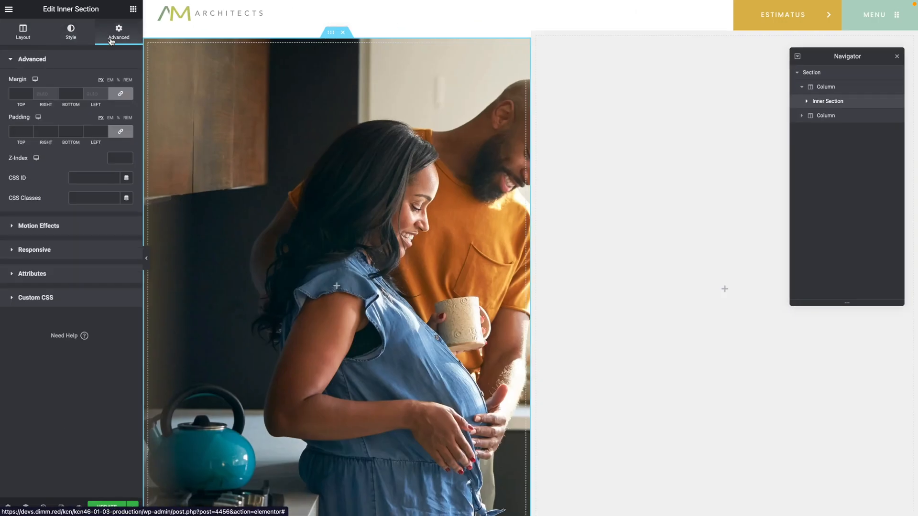
pyautogui.click(120, 96)
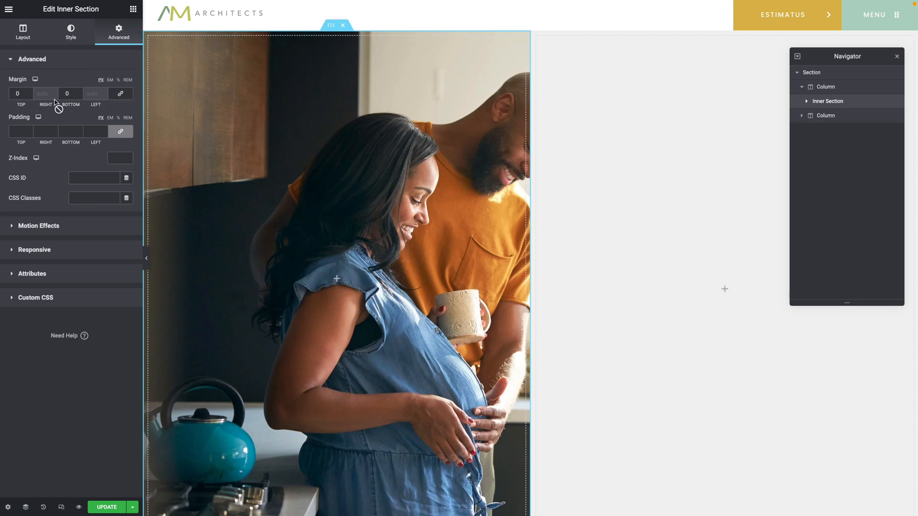
pyautogui.click(121, 132)
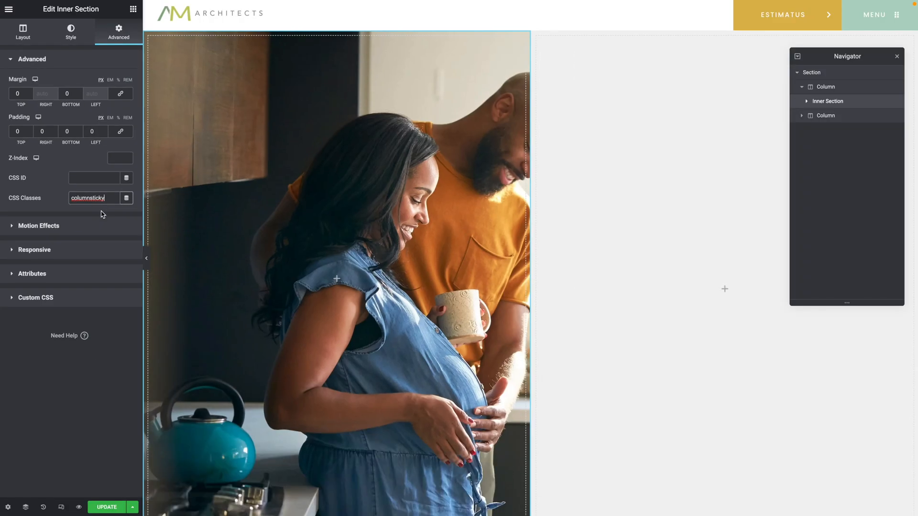
pyautogui.click(114, 508)
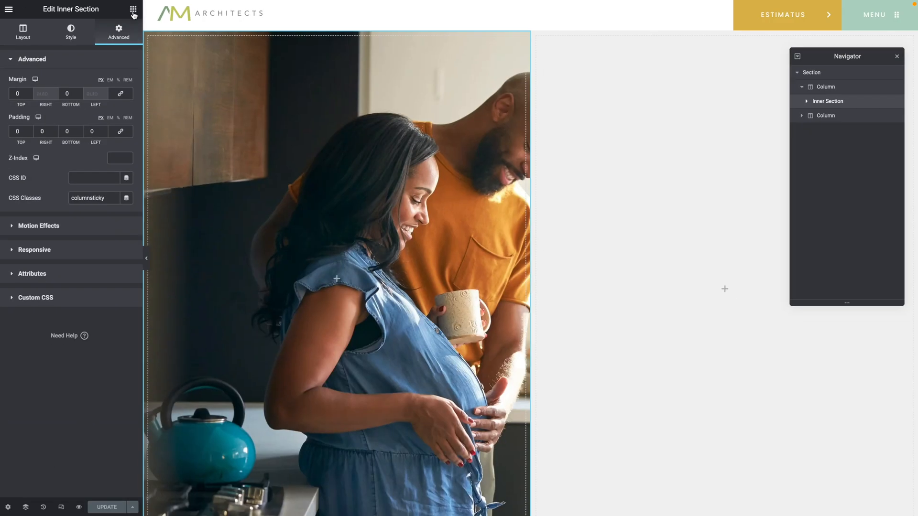
# Add a Button widget to the second column and close the Navigator.
pyautogui.click(133, 9)
pyautogui.write('butt')
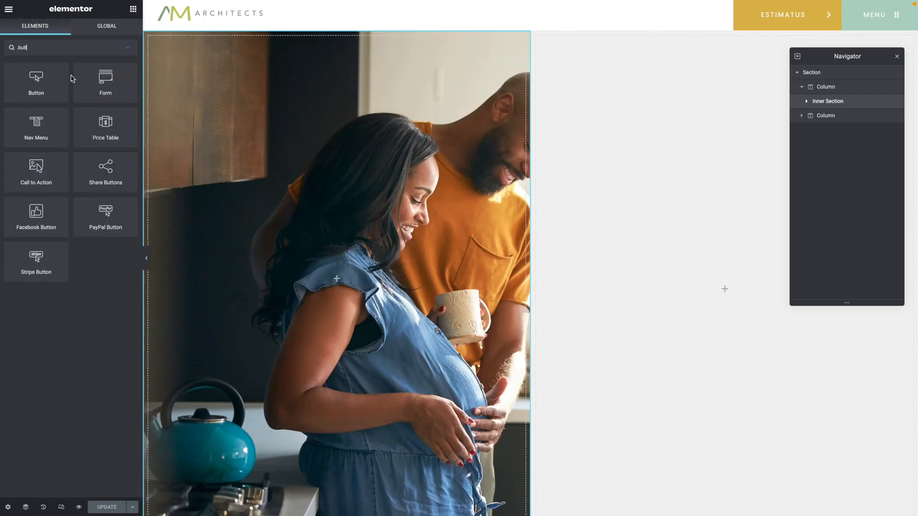
pyautogui.moveTo(31, 75); pyautogui.dragTo(658, 94)
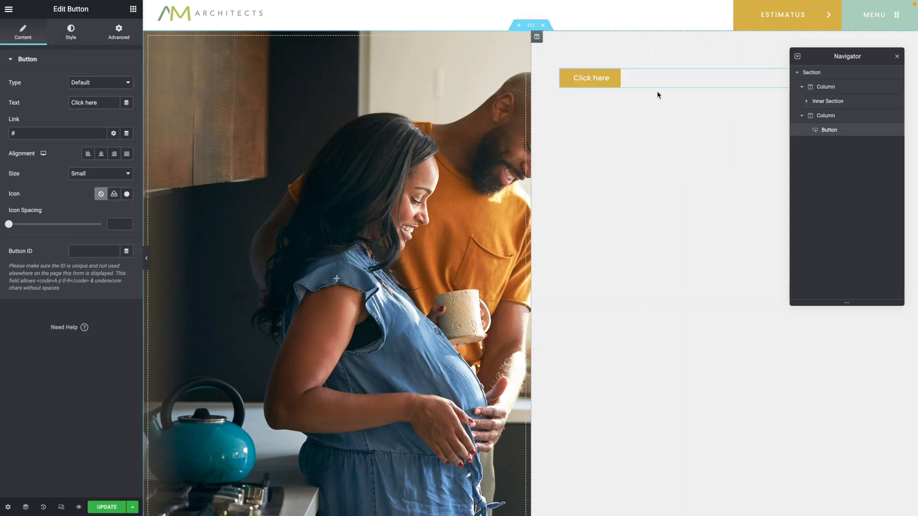
pyautogui.click(896, 58)
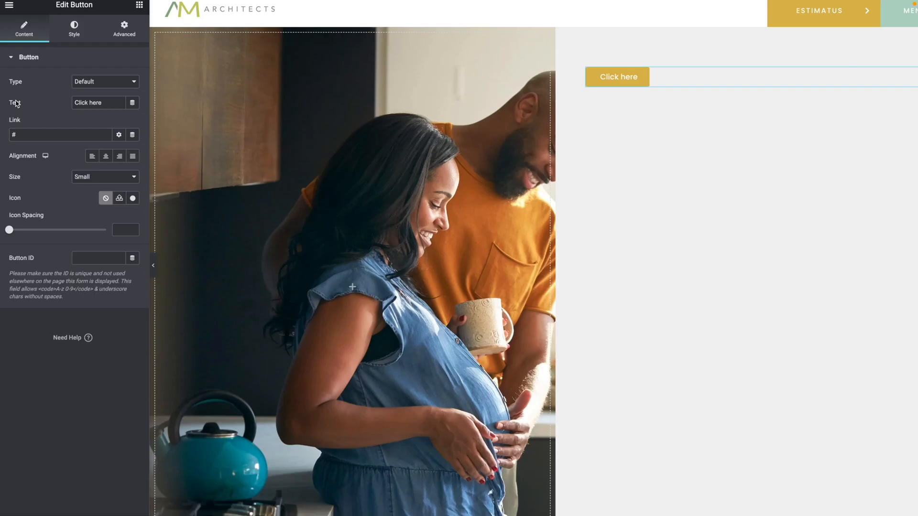
# Set the button's text to Back, link it to the dynamic Post URL, and align it left.
pyautogui.doubleClick(79, 100)
pyautogui.tripleClick(79, 101)
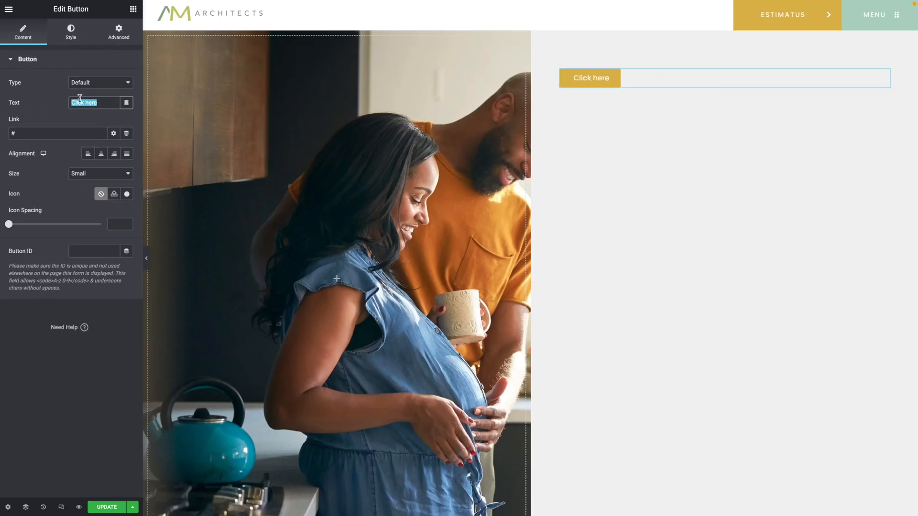
pyautogui.write('Back')
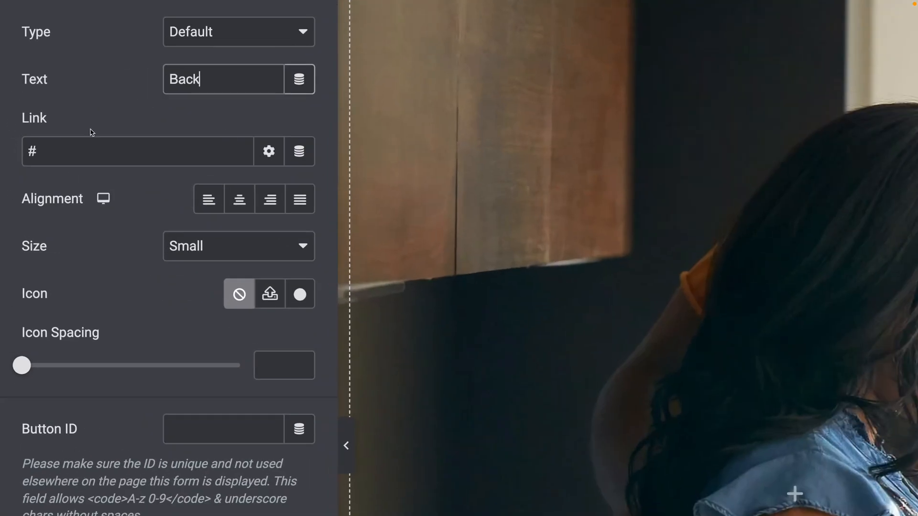
pyautogui.click(128, 133)
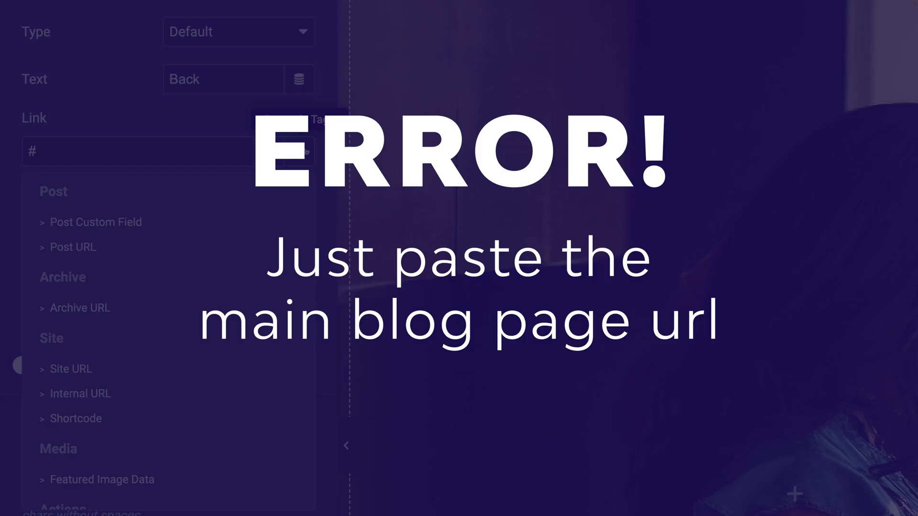
pyautogui.click(89, 249)
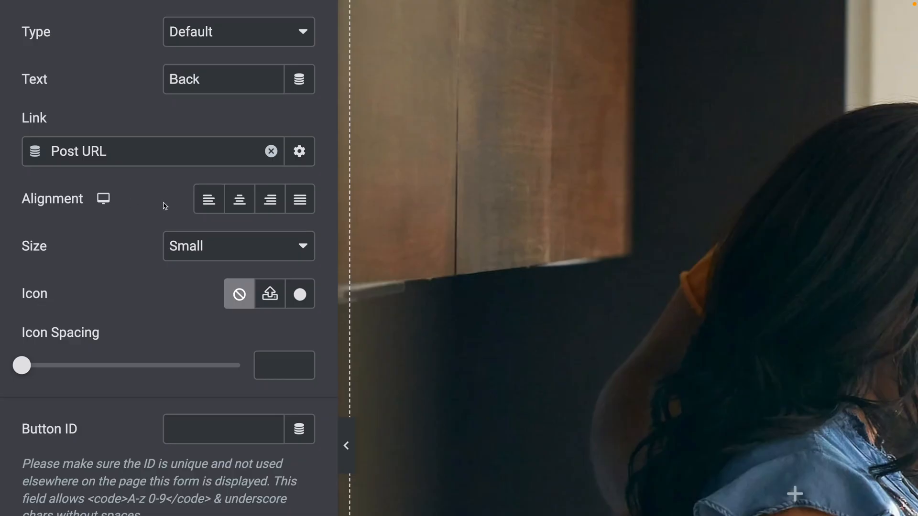
pyautogui.click(207, 199)
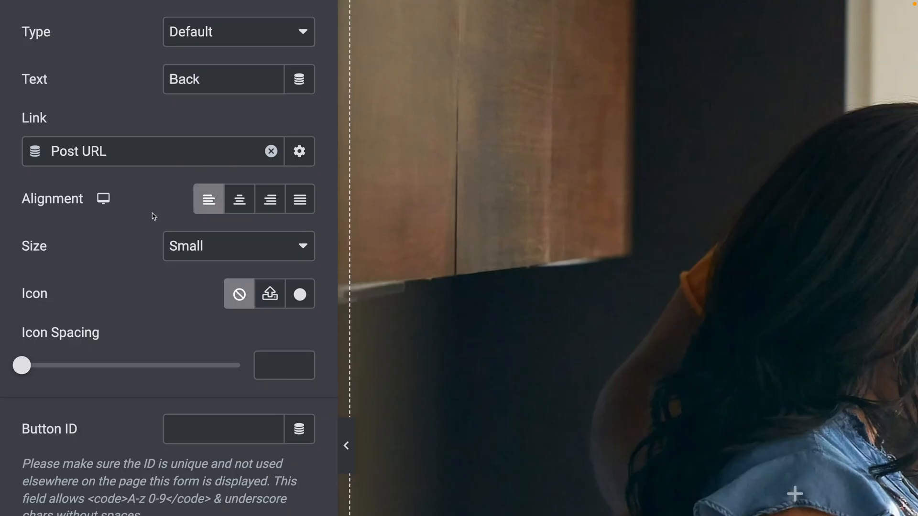
# Insert the Caret left icon in the Back button and set its icon spacing to 12.
pyautogui.click(300, 294)
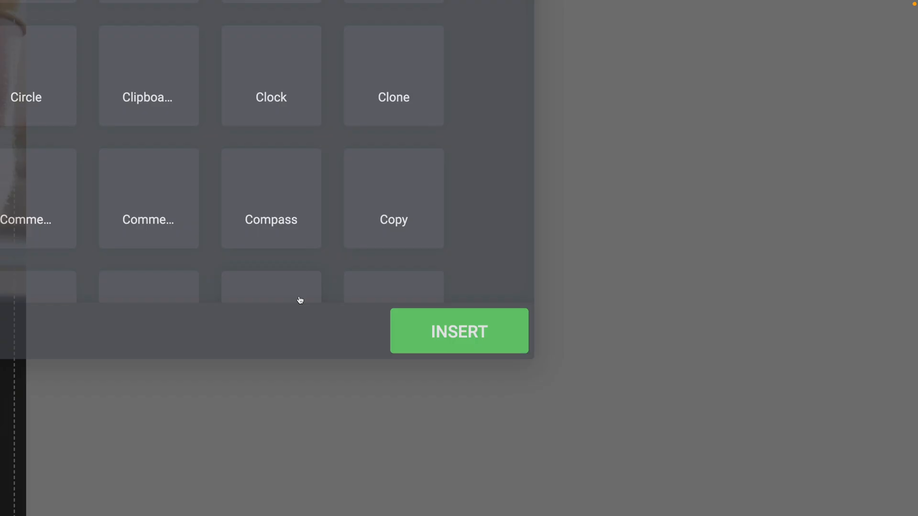
pyautogui.scroll(-5, 300, 300)
pyautogui.click(380, 111)
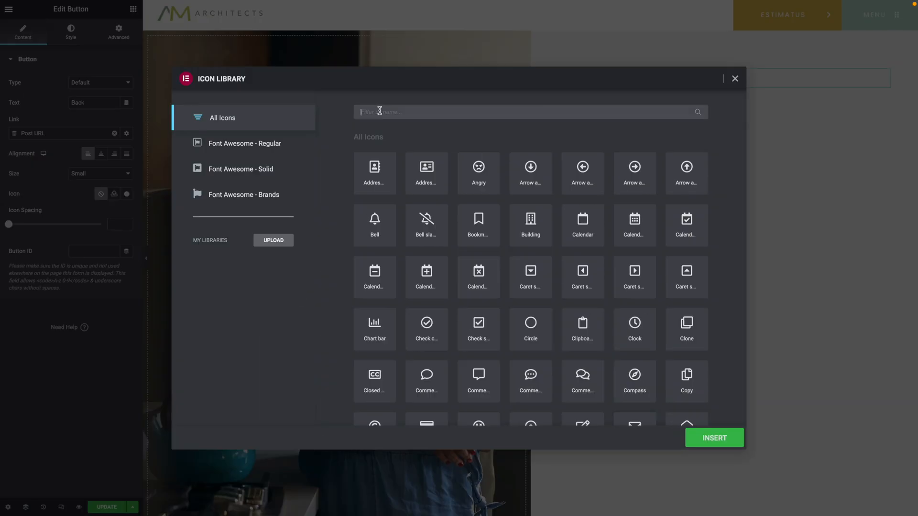
pyautogui.write('left')
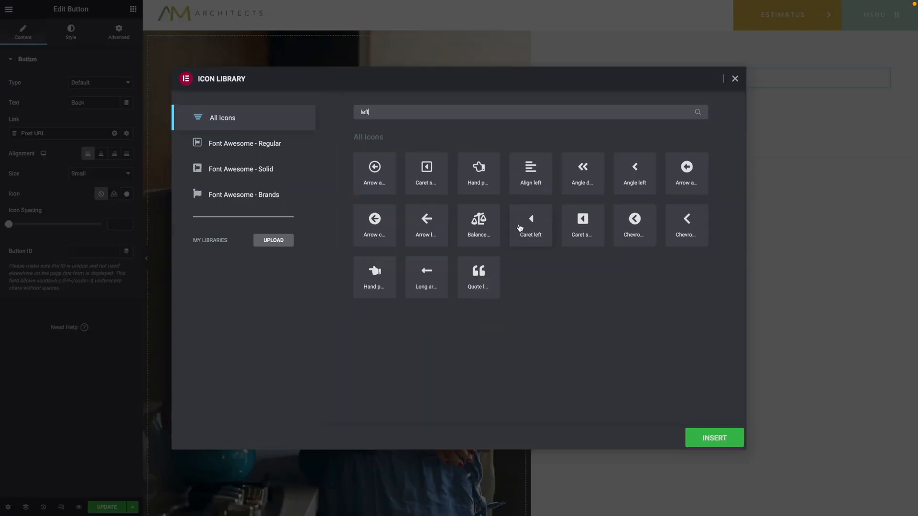
pyautogui.click(520, 228)
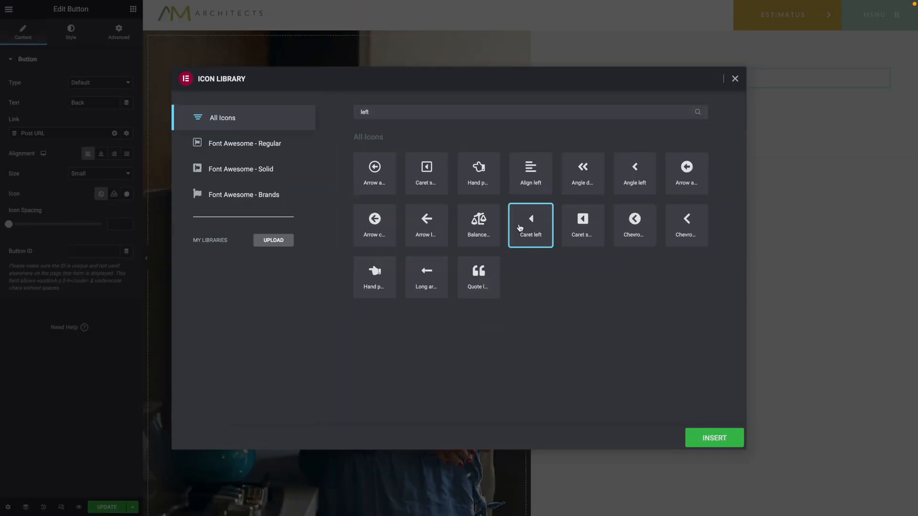
pyautogui.click(712, 440)
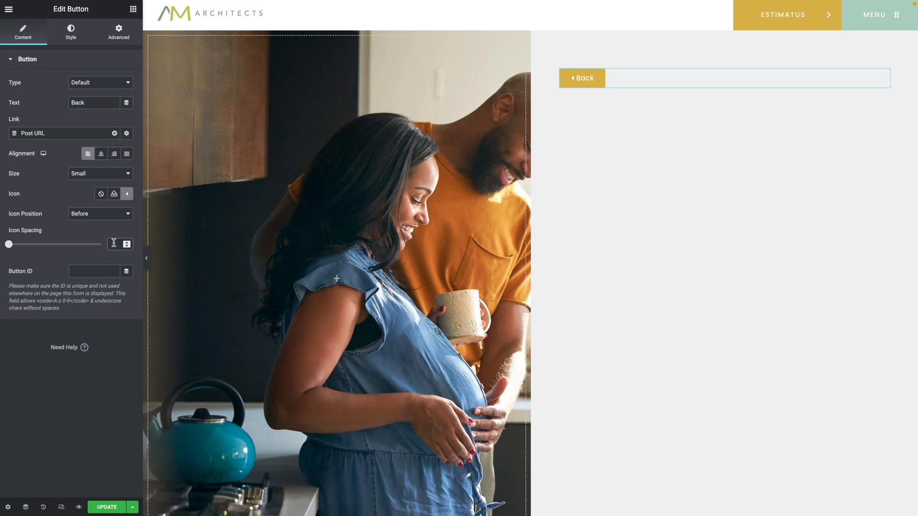
pyautogui.write('12')
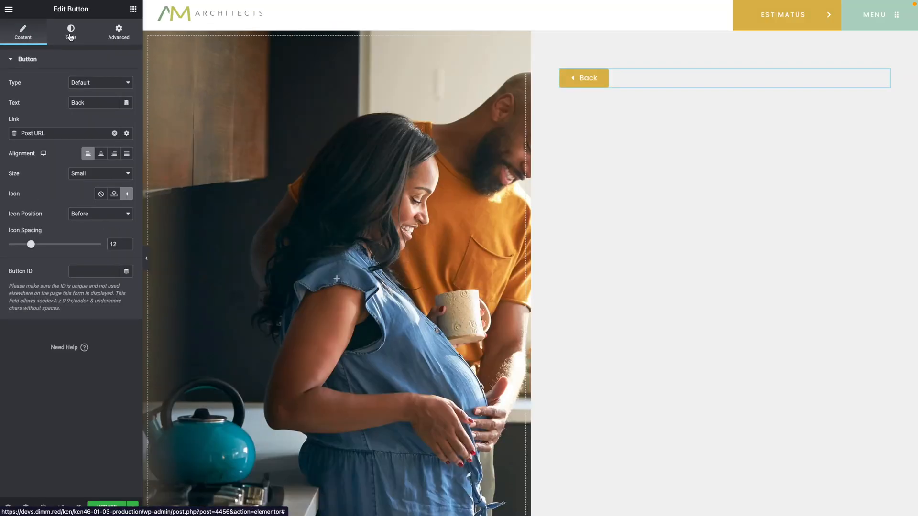
# Set the Back button's typography to the Default font family at 12 px.
pyautogui.click(71, 32)
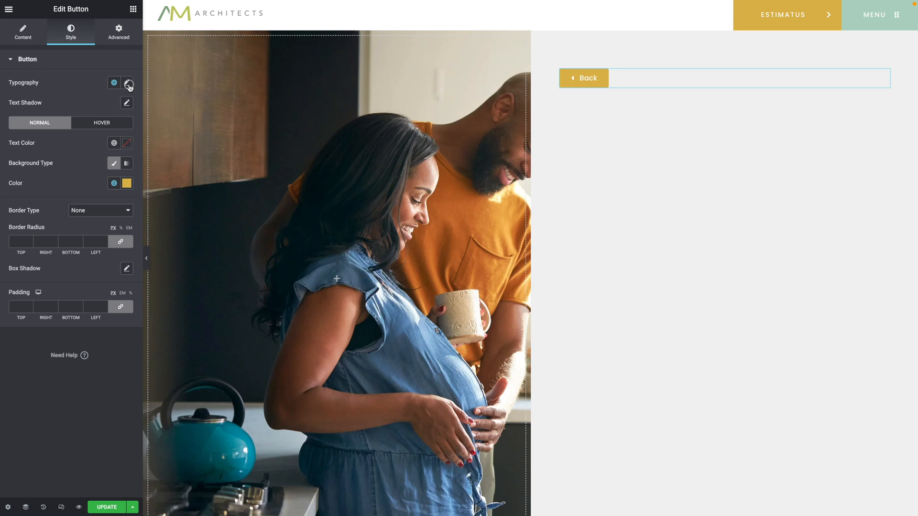
pyautogui.click(128, 84)
pyautogui.click(96, 129)
pyautogui.write('de')
pyautogui.press('Return')
pyautogui.click(108, 157)
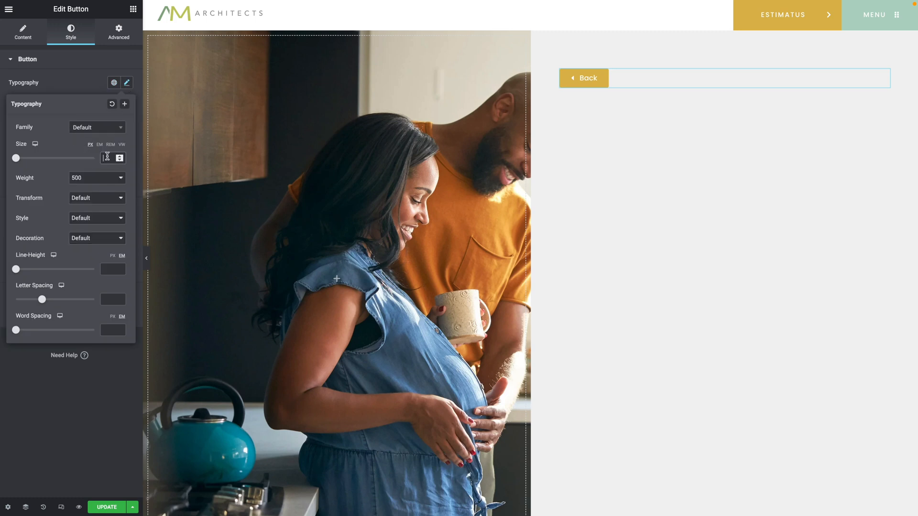
pyautogui.write('12')
pyautogui.click(92, 83)
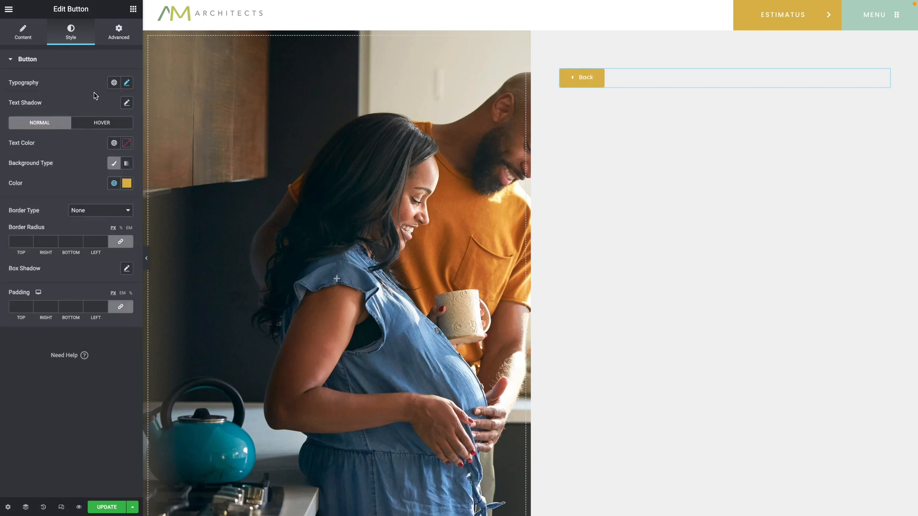
# Set the Back button's text color to the global Primary color and make its background fully transparent.
pyautogui.click(114, 143)
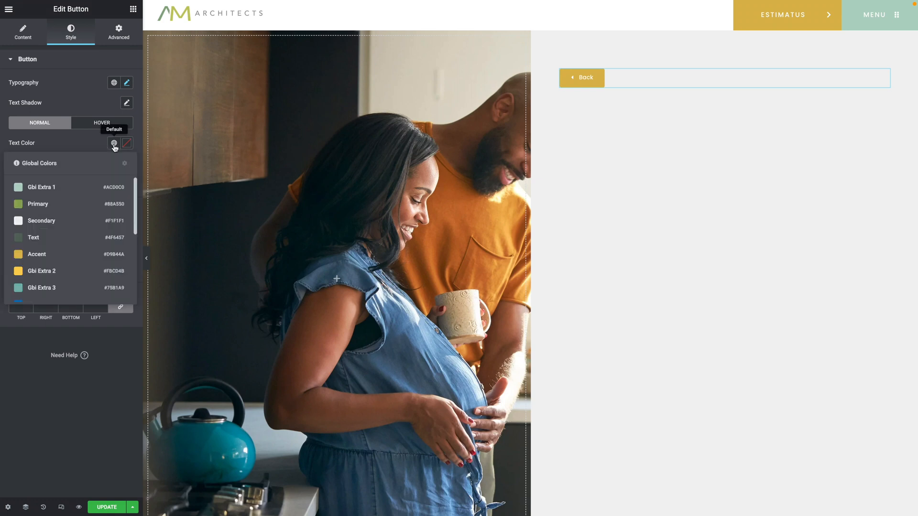
pyautogui.click(34, 209)
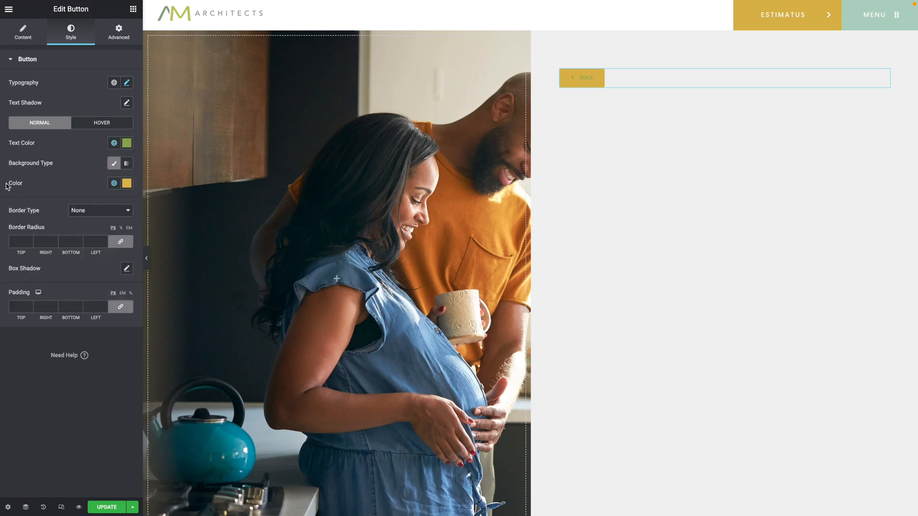
pyautogui.click(127, 183)
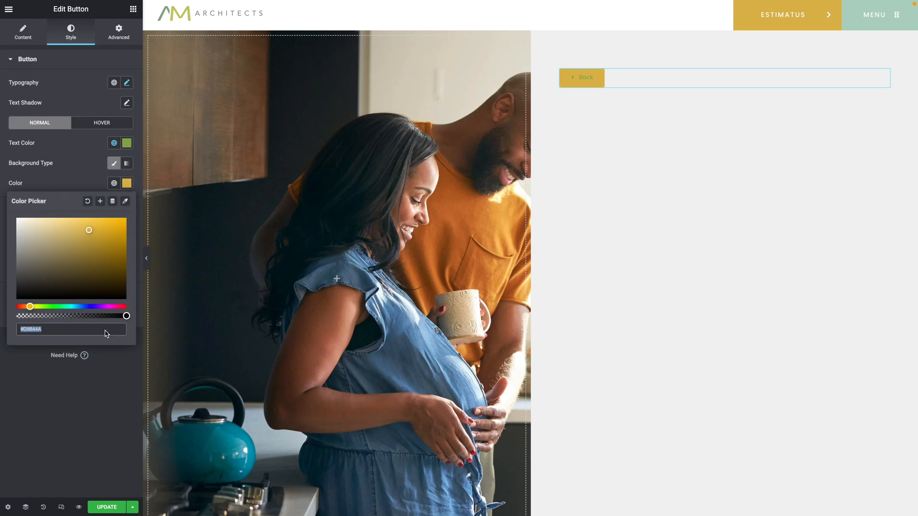
pyautogui.moveTo(126, 317); pyautogui.dragTo(15, 318)
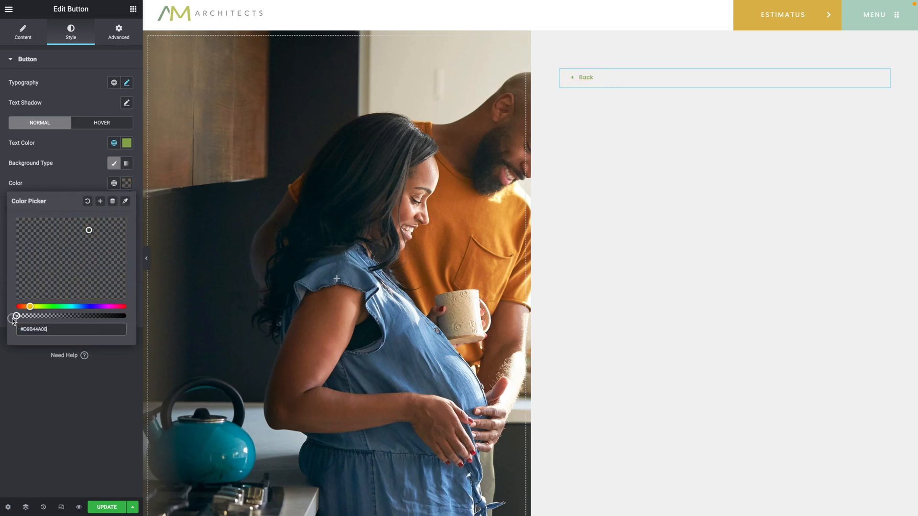
pyautogui.click(44, 391)
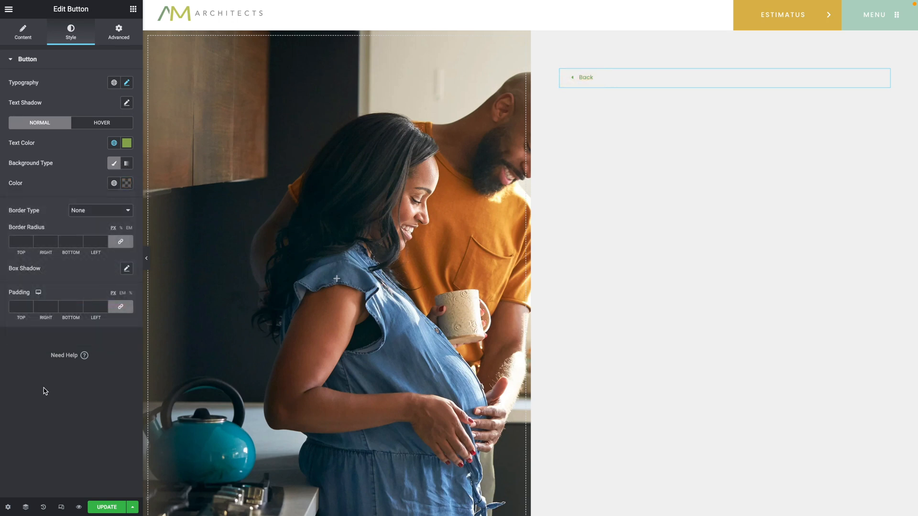
# Give the Back button a solid 1 px bottom-only border in the Primary color, with border radius and padding at 0.
pyautogui.click(75, 211)
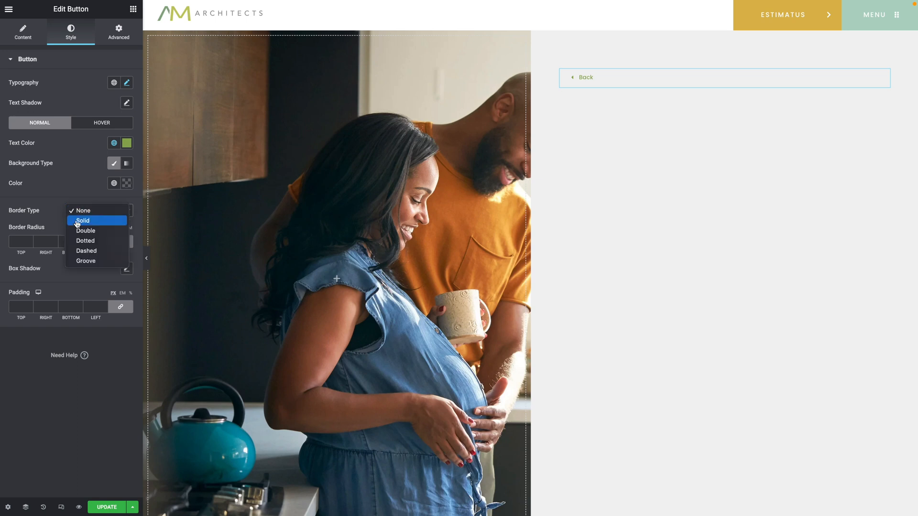
pyautogui.click(77, 221)
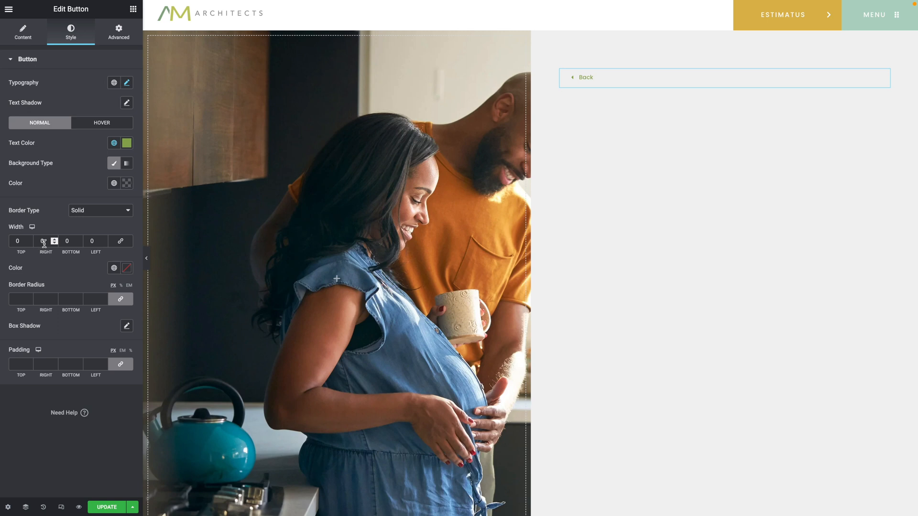
pyautogui.click(79, 240)
pyautogui.click(127, 268)
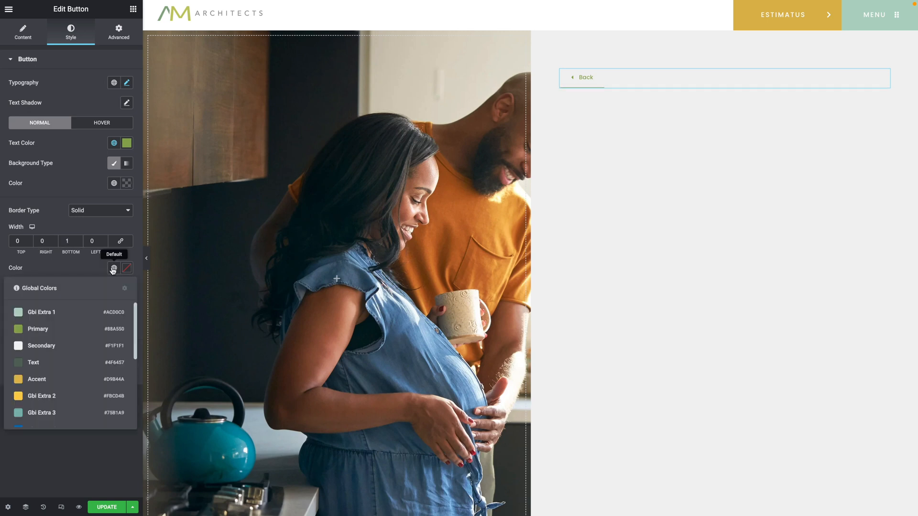
pyautogui.click(50, 329)
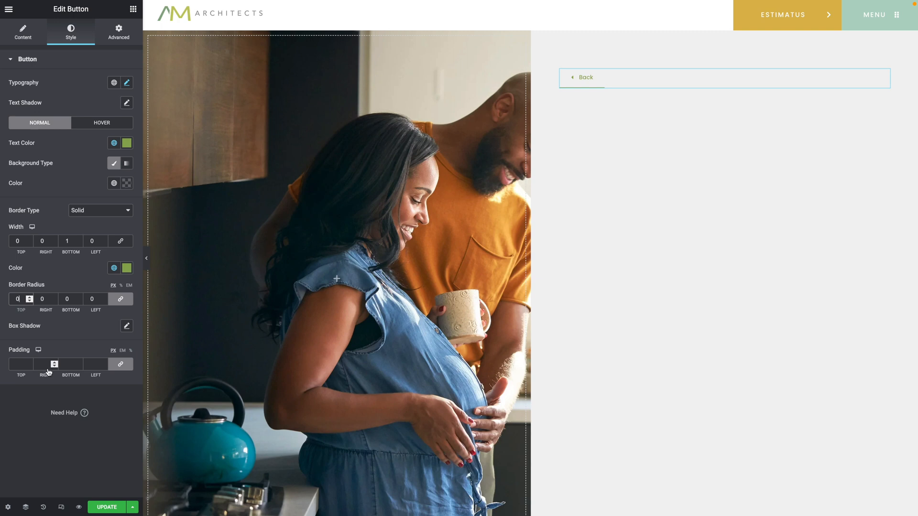
pyautogui.click(122, 365)
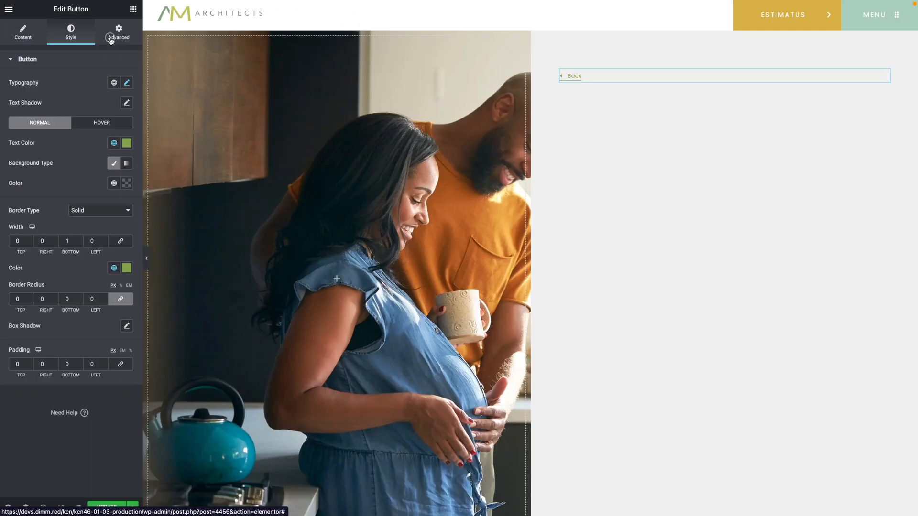
# Add a horizontal Offset X hover transform to the Back button and update the template.
pyautogui.click(111, 40)
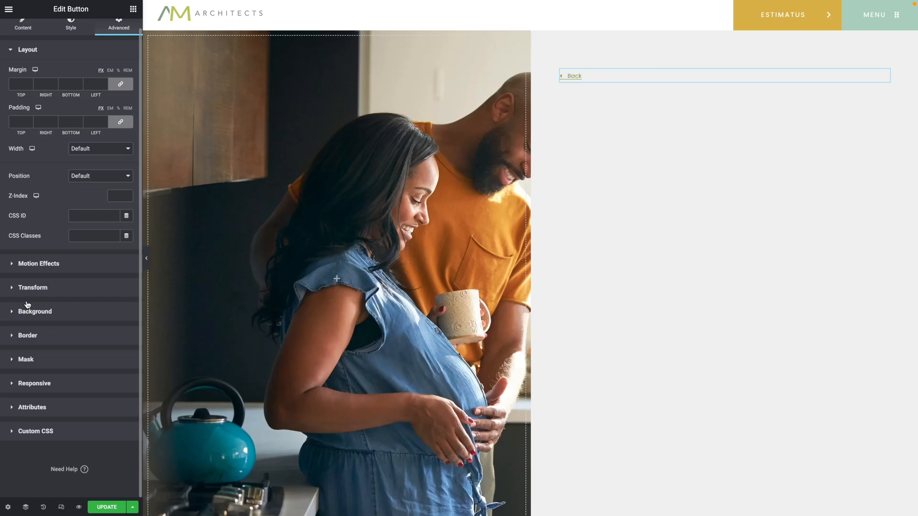
pyautogui.click(27, 291)
pyautogui.click(90, 133)
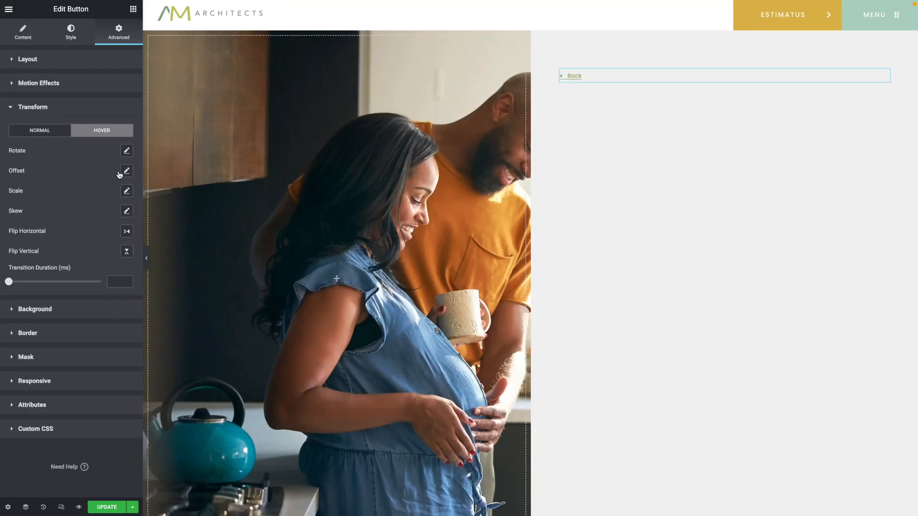
pyautogui.click(126, 171)
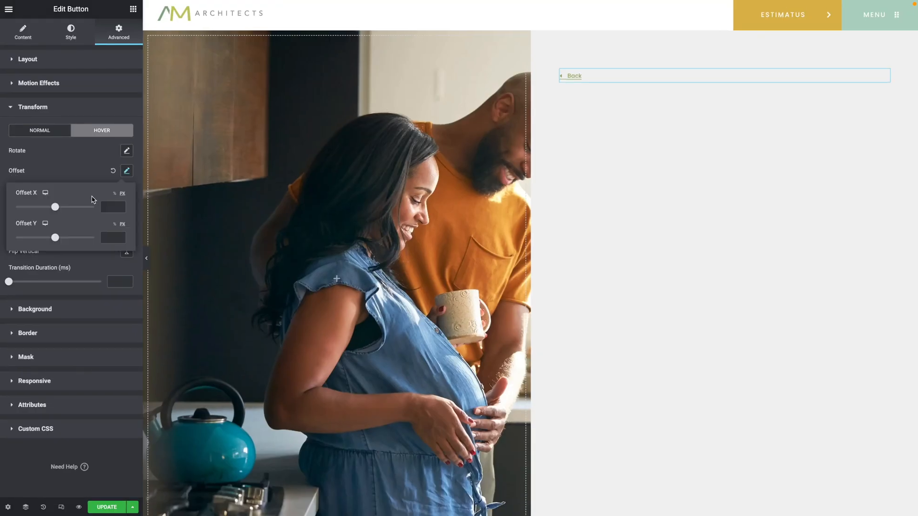
pyautogui.click(108, 207)
pyautogui.click(659, 159)
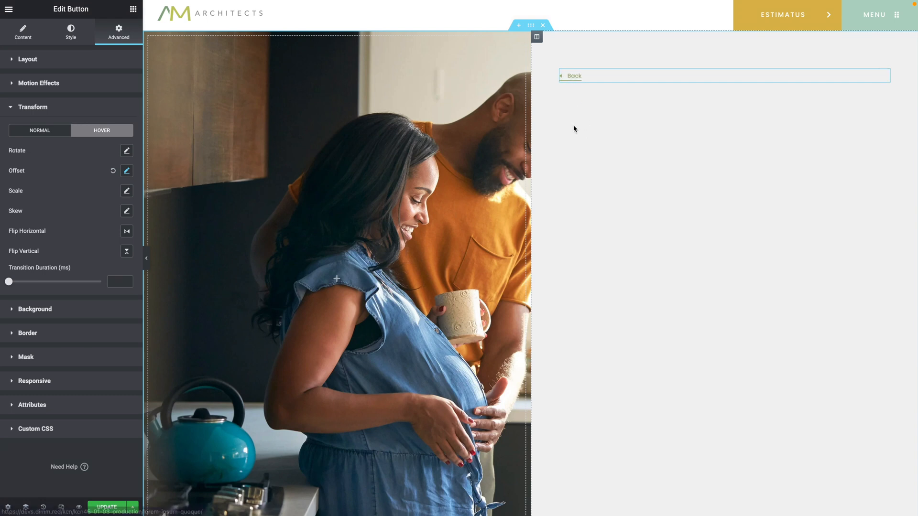
pyautogui.click(107, 507)
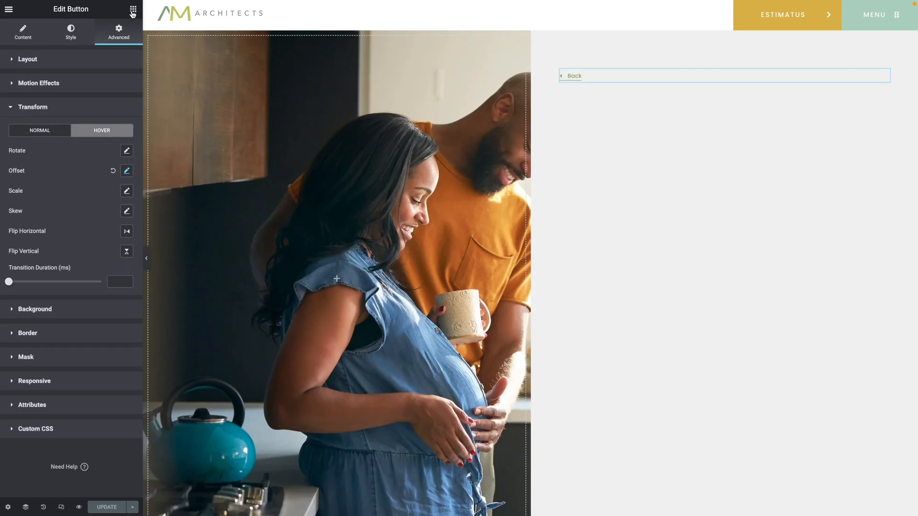
# Add a Post Title widget below the Back button with the Default font family, 40 px size and 45 px line height.
pyautogui.click(132, 10)
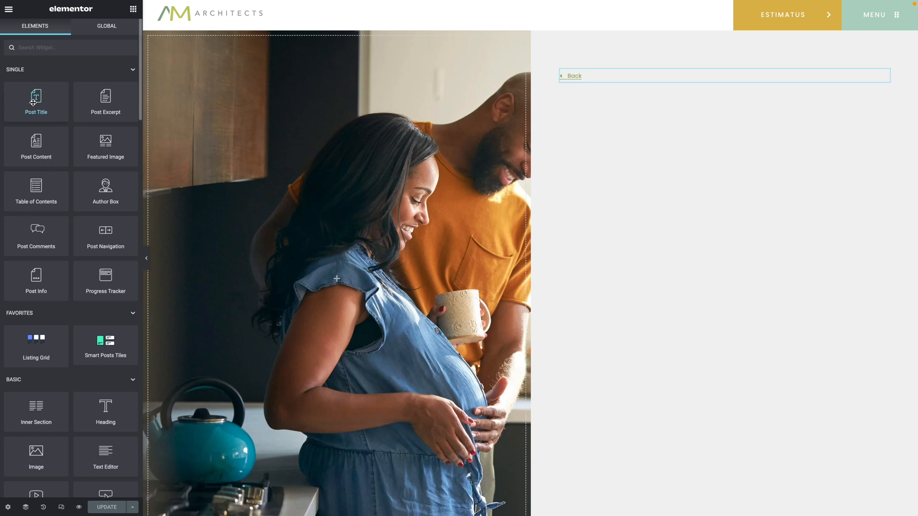
pyautogui.moveTo(33, 102); pyautogui.dragTo(612, 81)
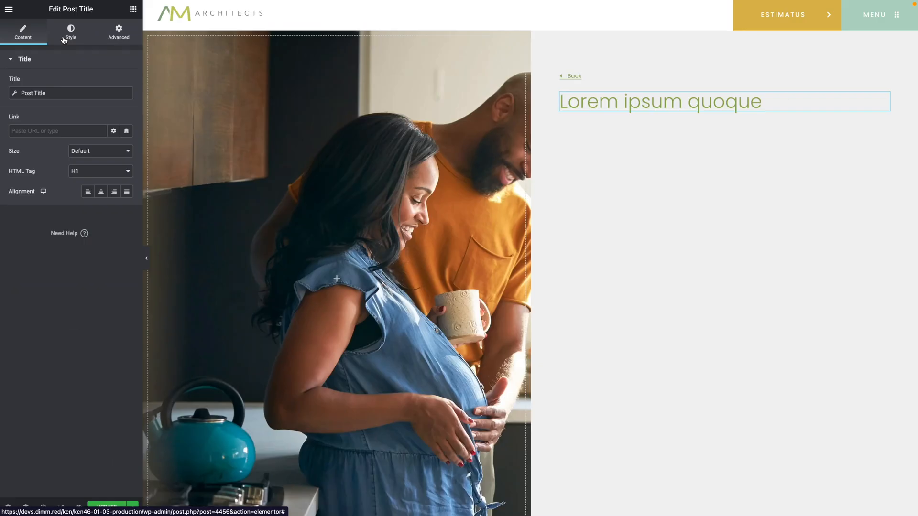
pyautogui.click(70, 32)
pyautogui.click(126, 103)
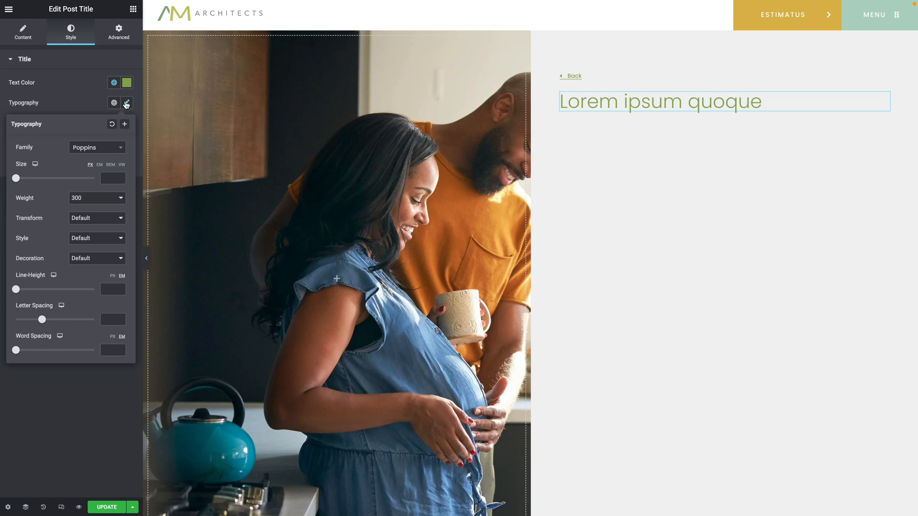
pyautogui.click(96, 148)
pyautogui.click(82, 166)
pyautogui.click(109, 179)
pyautogui.write('40')
pyautogui.click(111, 277)
pyautogui.click(109, 287)
pyautogui.write('45')
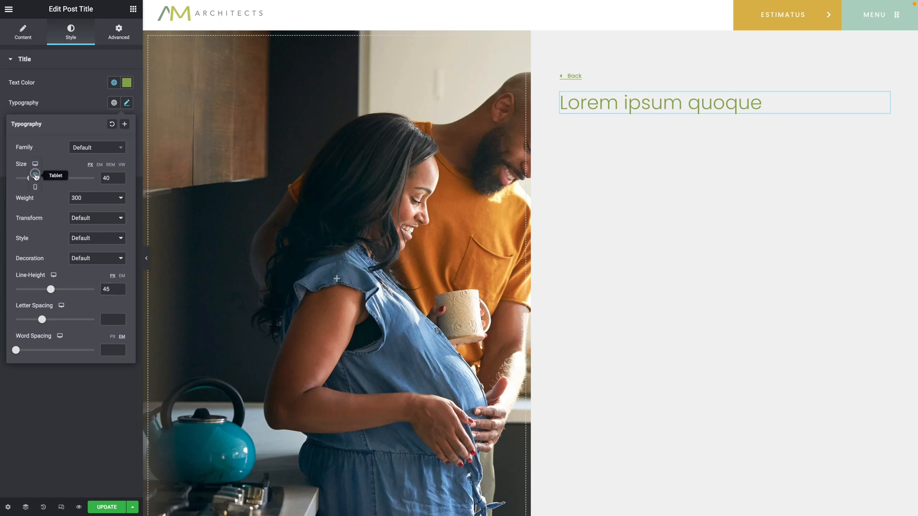
# Set the post title's tablet font size to 30 px and line height to 35 px.
pyautogui.click(35, 176)
pyautogui.click(108, 179)
pyautogui.write('30')
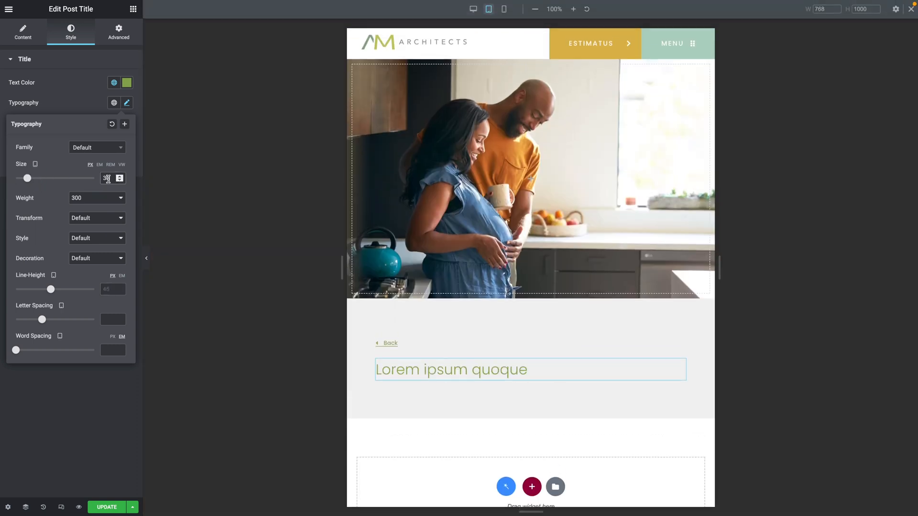
pyautogui.click(107, 289)
pyautogui.write('35')
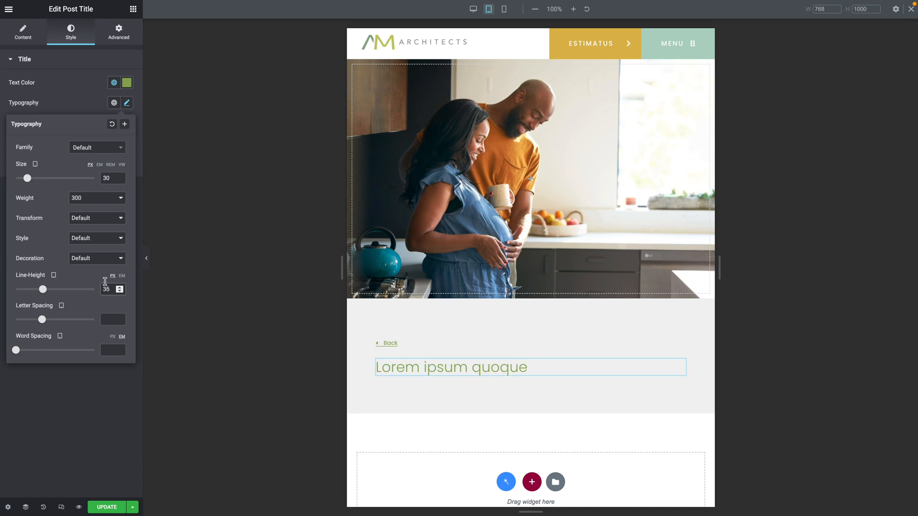
# Set the post title's mobile font size to 20 px and line height to 25 px, and update the template.
pyautogui.moveTo(35, 165)
pyautogui.click(35, 183)
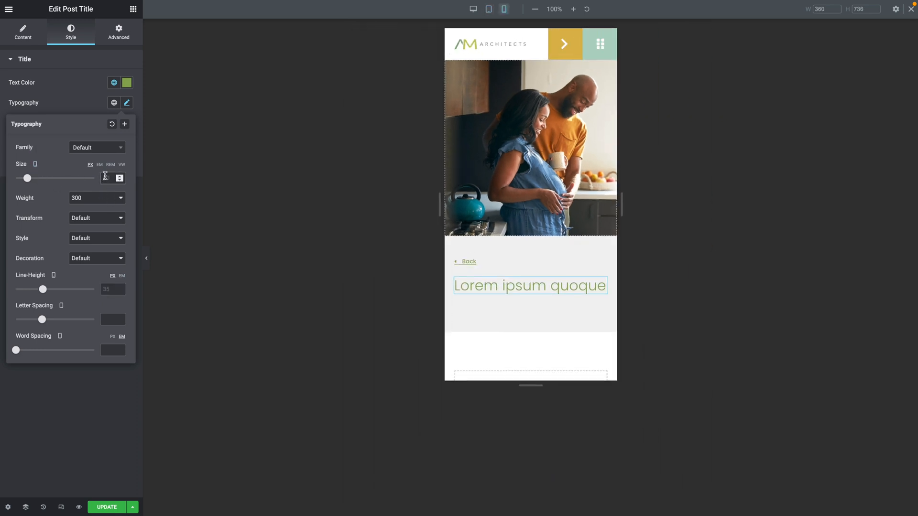
pyautogui.click(105, 178)
pyautogui.write('20')
pyautogui.write('25')
pyautogui.click(157, 353)
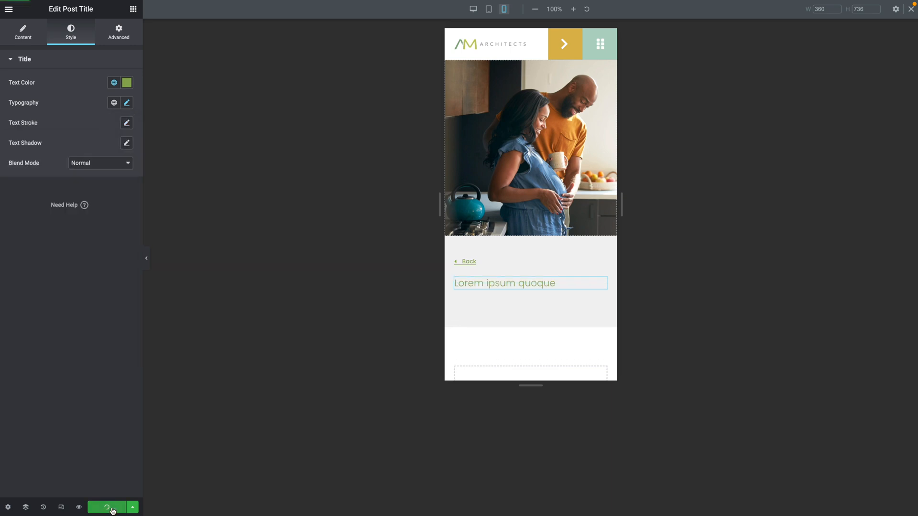
# Return to the desktop view and add a Post Content widget directly below the post title.
pyautogui.click(474, 9)
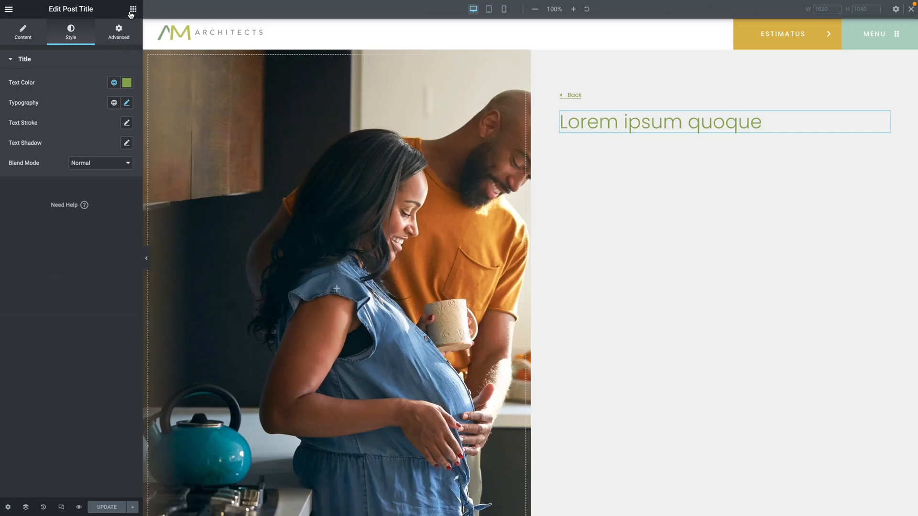
pyautogui.click(130, 12)
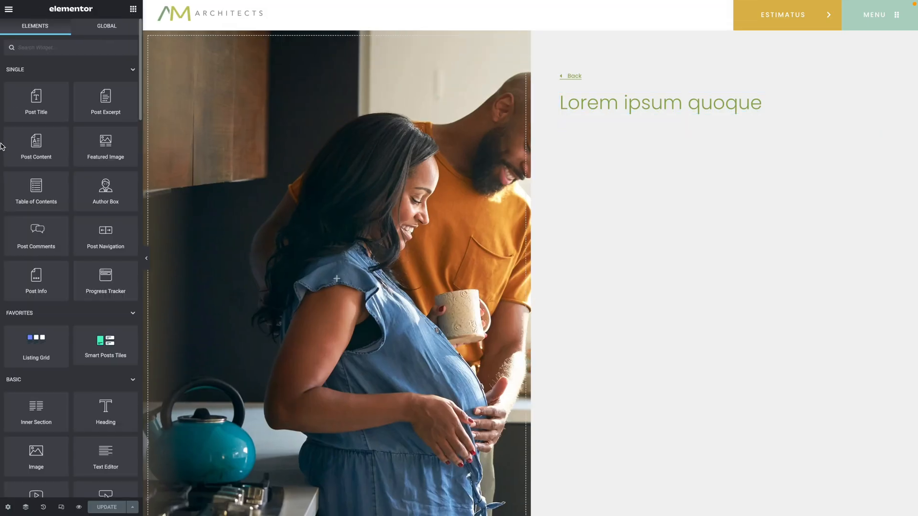
pyautogui.moveTo(31, 143); pyautogui.dragTo(636, 113)
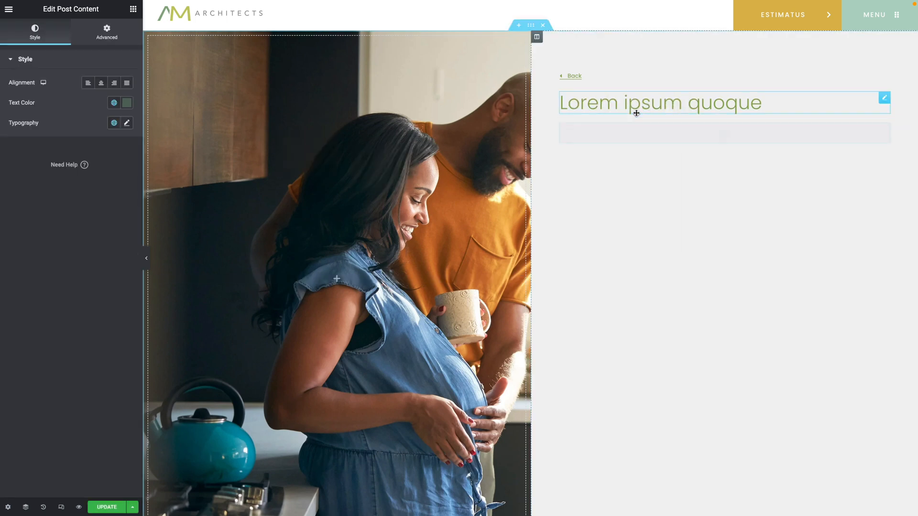
# Examine how the post content moves past the sticky featured image along the page.
pyautogui.scroll(-4, 627, 286)
pyautogui.scroll(-3, 627, 286)
pyautogui.scroll(6, 628, 285)
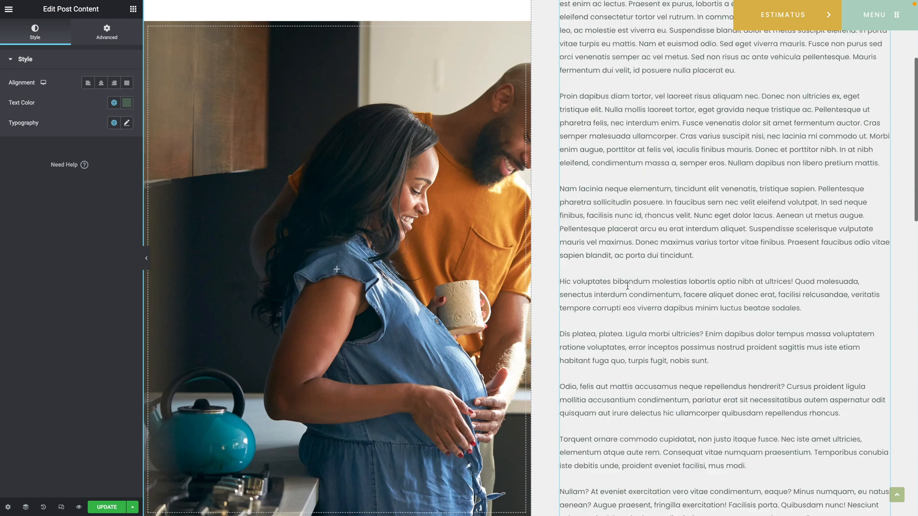
pyautogui.scroll(-3, 628, 286)
pyautogui.scroll(3, 627, 286)
pyautogui.scroll(-2, 627, 286)
pyautogui.scroll(3, 628, 286)
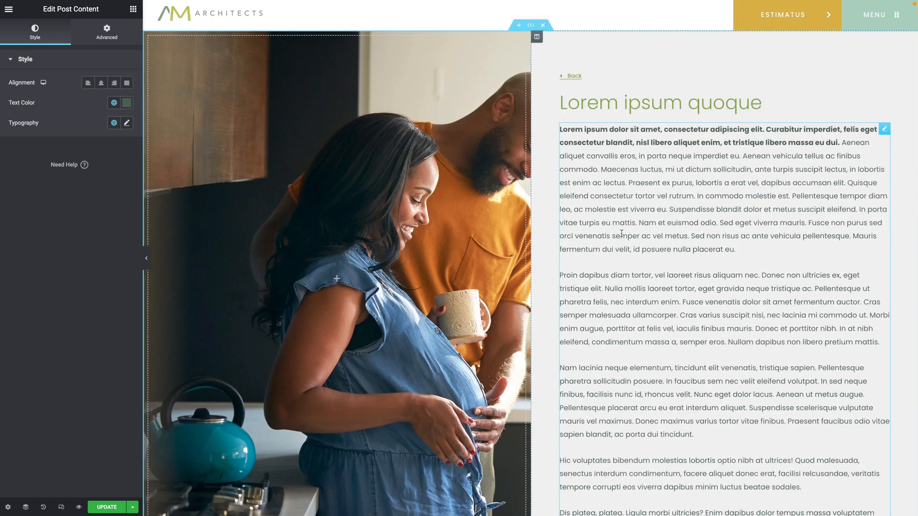
pyautogui.scroll(-4, 628, 289)
pyautogui.scroll(2, 622, 233)
pyautogui.scroll(-5, 621, 233)
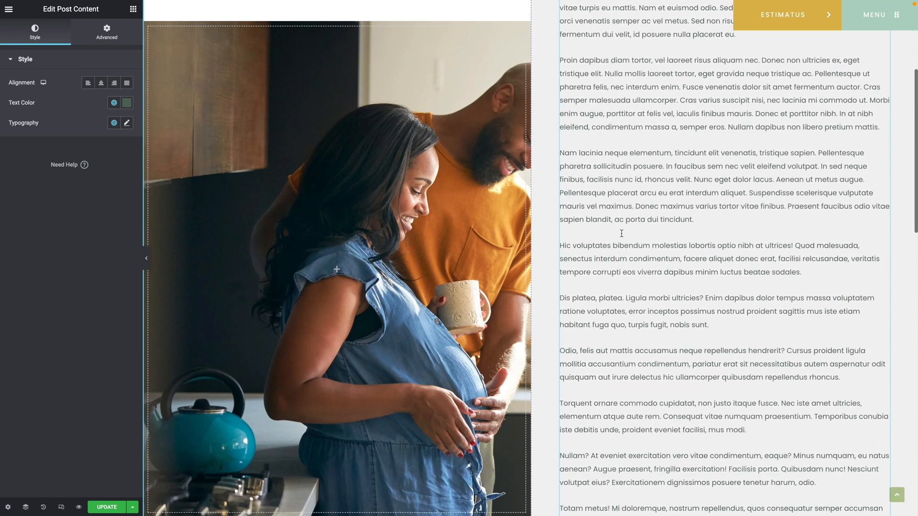
pyautogui.scroll(-8, 622, 234)
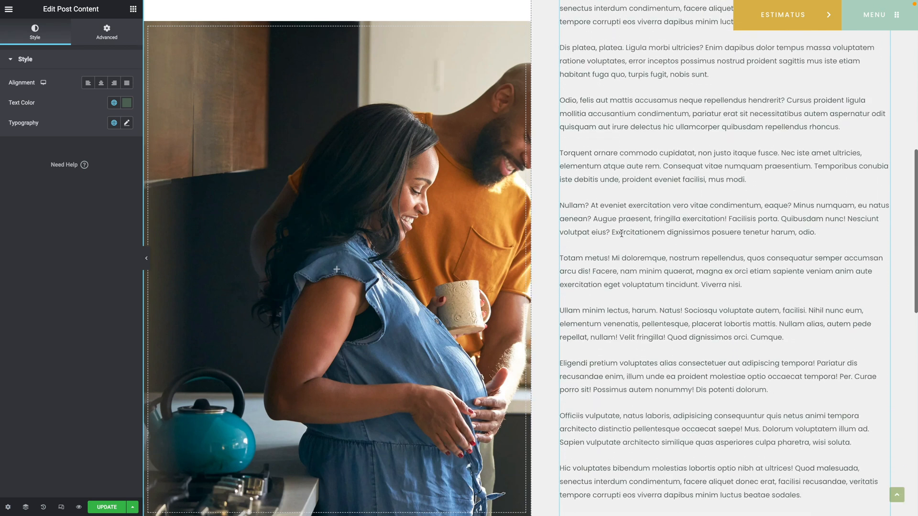
pyautogui.scroll(8, 622, 233)
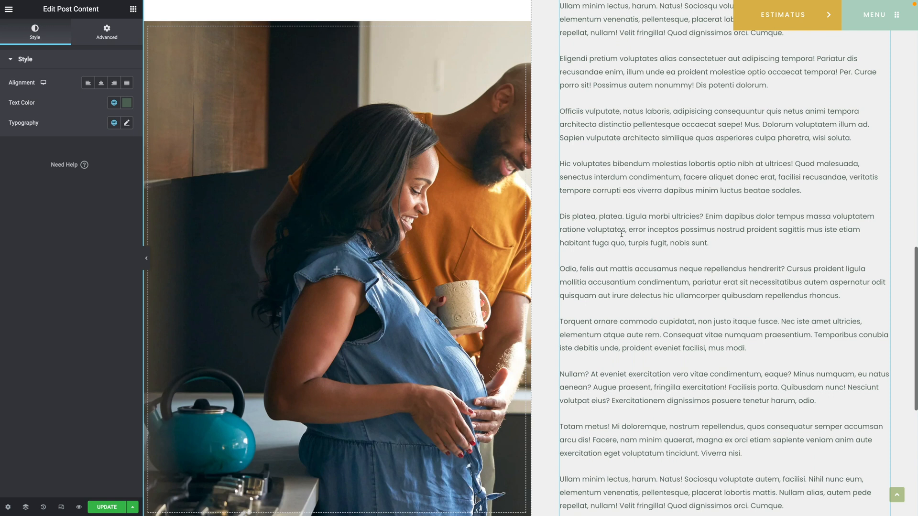
pyautogui.scroll(7, 621, 234)
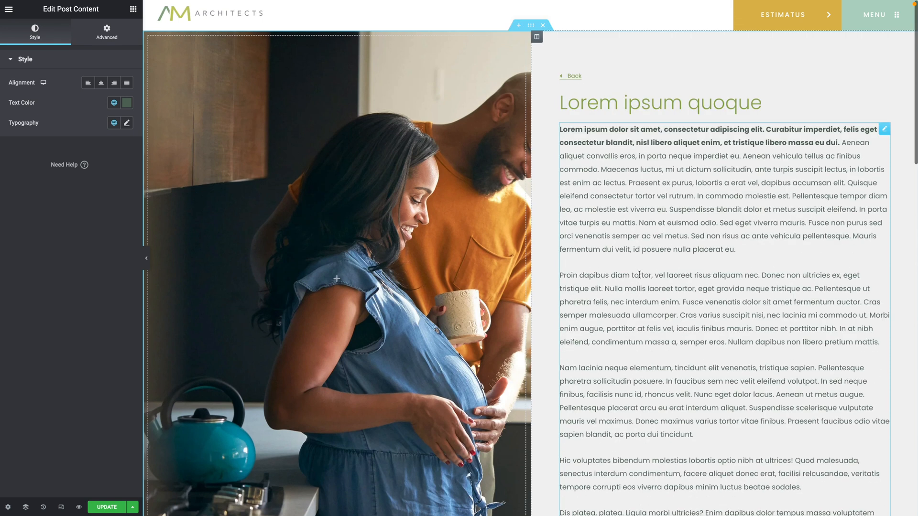
# Set the Post Content typography size to 16 px.
pyautogui.click(126, 123)
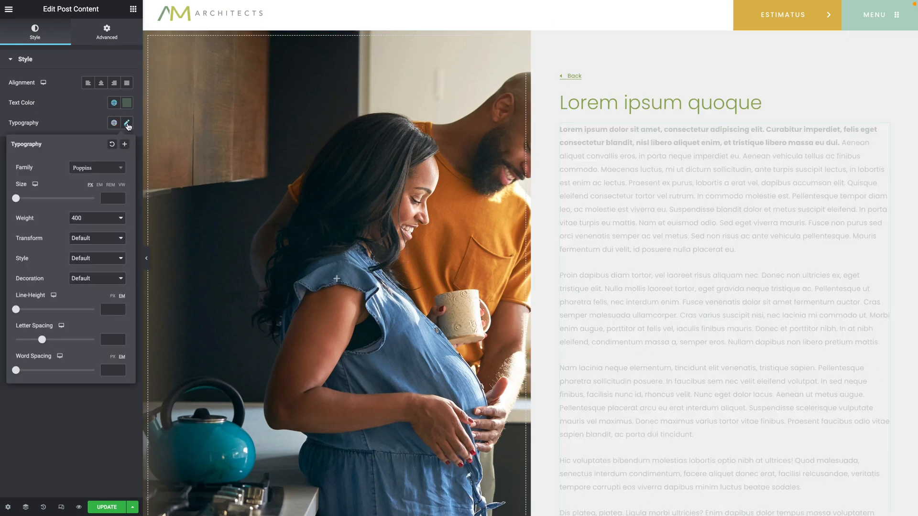
pyautogui.click(104, 196)
pyautogui.write('16')
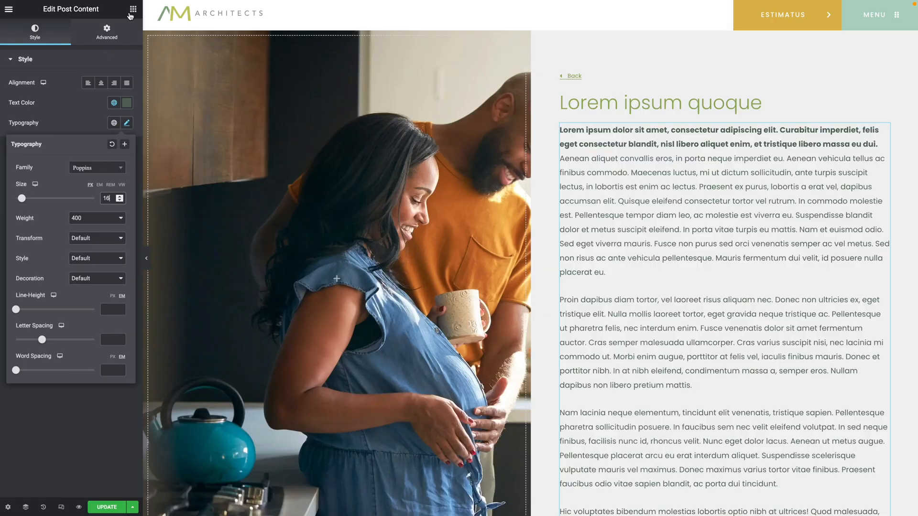
# Find the Divider widget and place it below the post content in the content column.
pyautogui.click(129, 14)
pyautogui.click(72, 47)
pyautogui.write('divider')
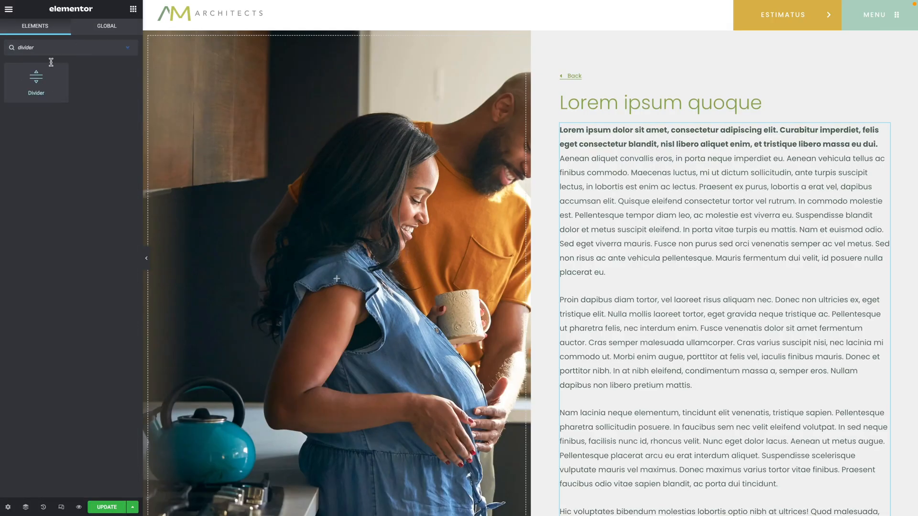
pyautogui.scroll(-15, 687, 374)
pyautogui.moveTo(33, 79); pyautogui.dragTo(626, 300)
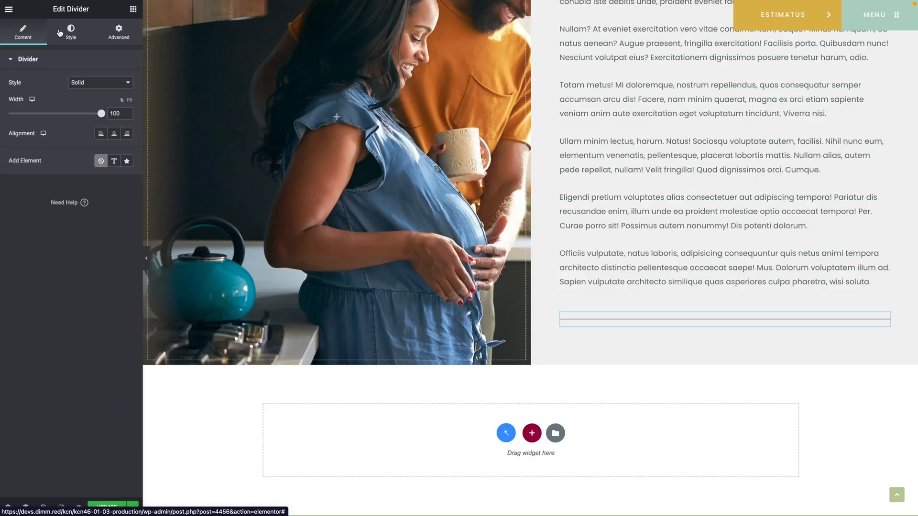
# Give the divider the global green color and update the template.
pyautogui.click(60, 32)
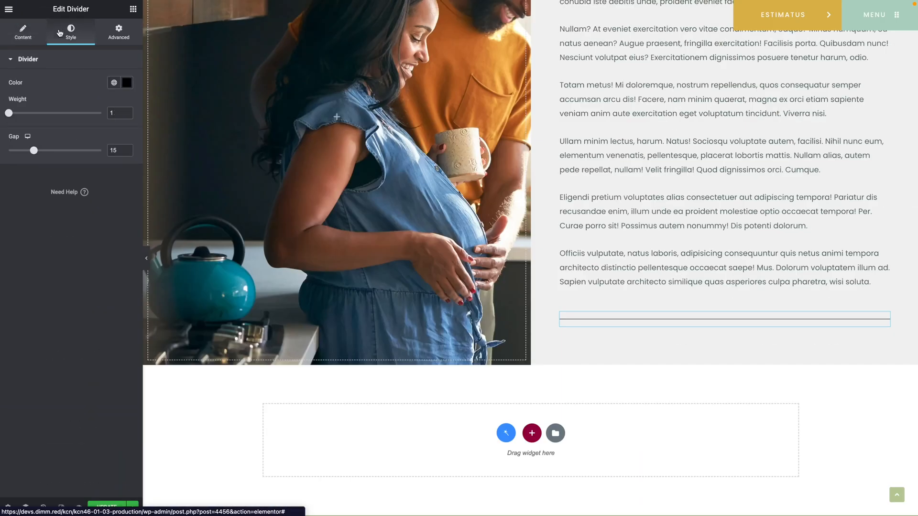
pyautogui.click(114, 82)
pyautogui.click(50, 149)
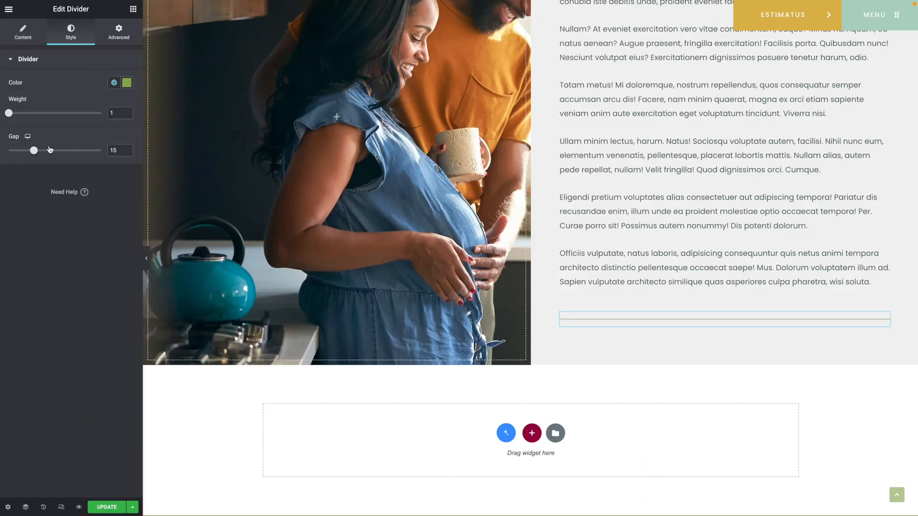
pyautogui.click(96, 510)
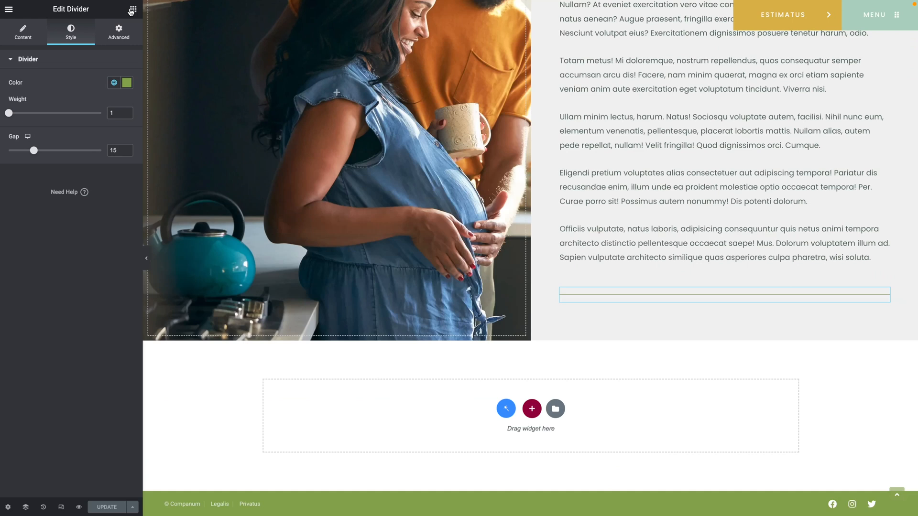
# Add a centered Heading widget with the title "Latest Posts" below the divider.
pyautogui.click(132, 10)
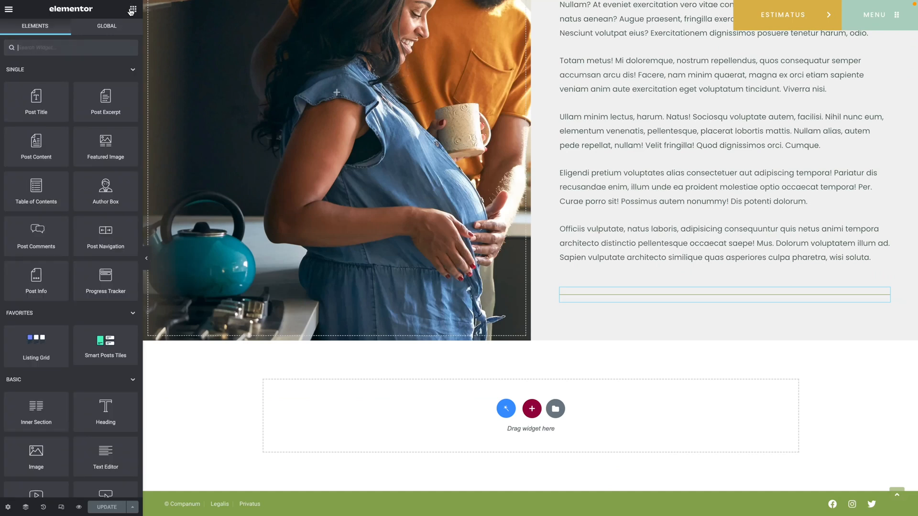
pyautogui.click(40, 48)
pyautogui.write('head')
pyautogui.moveTo(36, 80); pyautogui.dragTo(594, 301)
pyautogui.click(27, 100)
pyautogui.hotkey('ctrl', 'a')
pyautogui.write('Latest Posts')
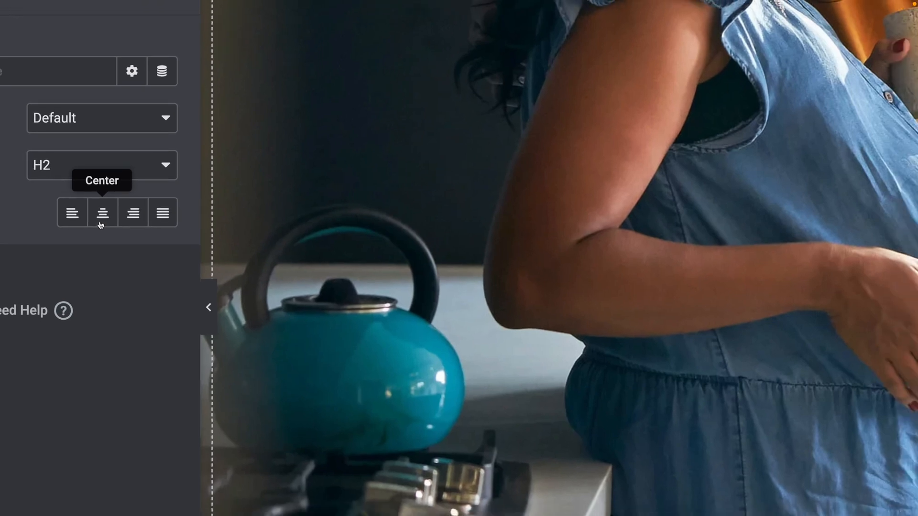
pyautogui.click(101, 221)
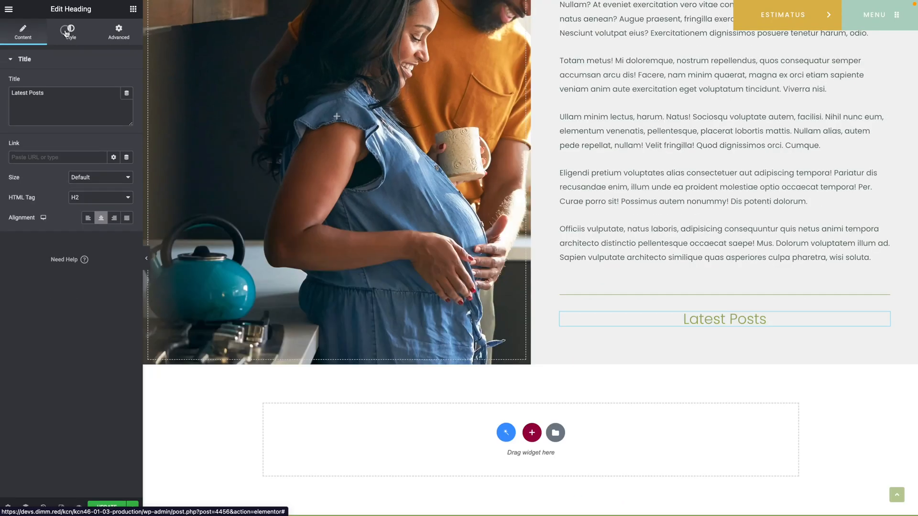
# Set the Latest Posts heading's typography to the Default family, size 30 px and line height 35 px.
pyautogui.click(67, 33)
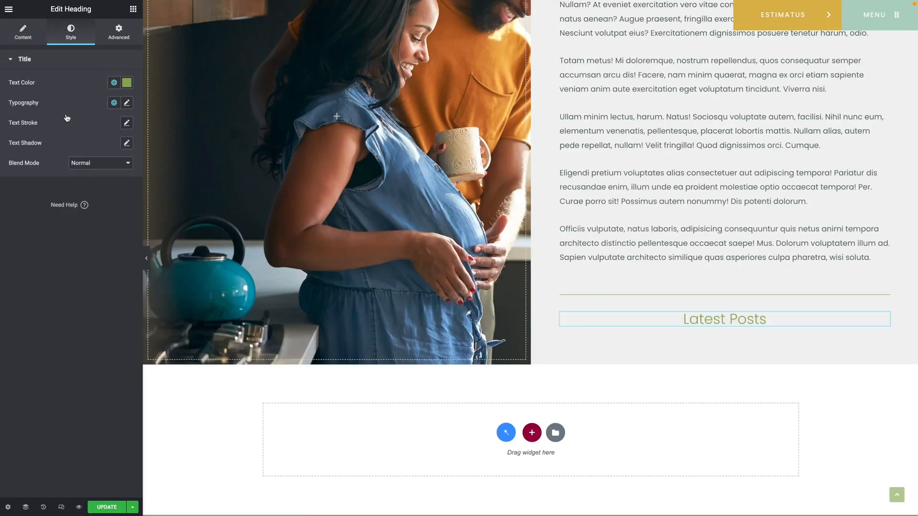
pyautogui.click(127, 103)
pyautogui.click(89, 152)
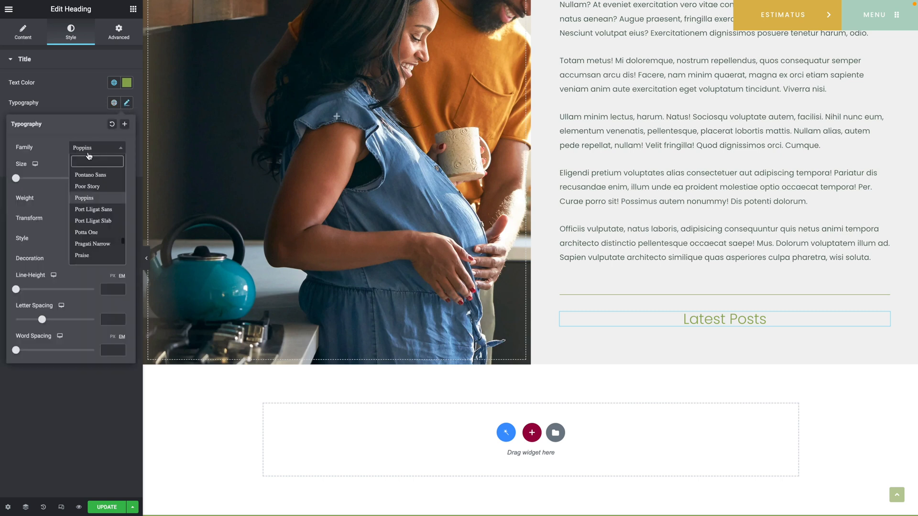
pyautogui.click(86, 162)
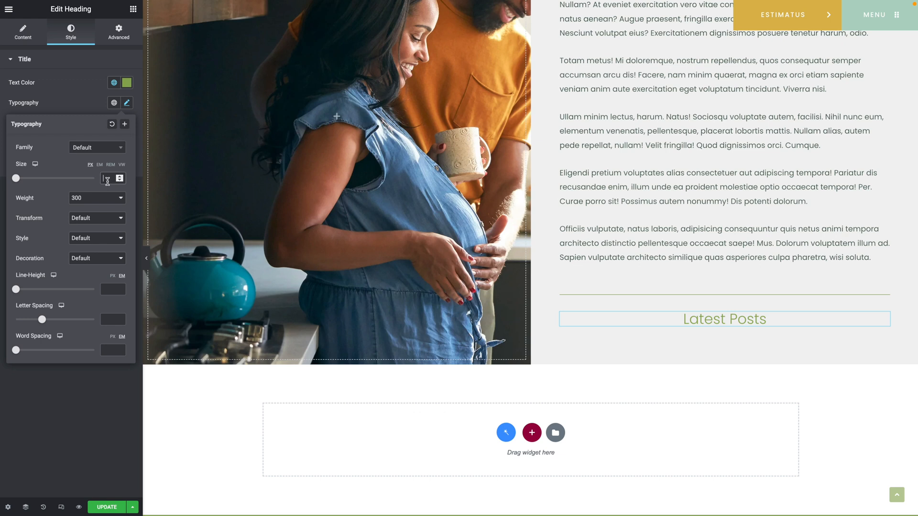
pyautogui.click(108, 180)
pyautogui.write('30')
pyautogui.click(108, 289)
pyautogui.write('35')
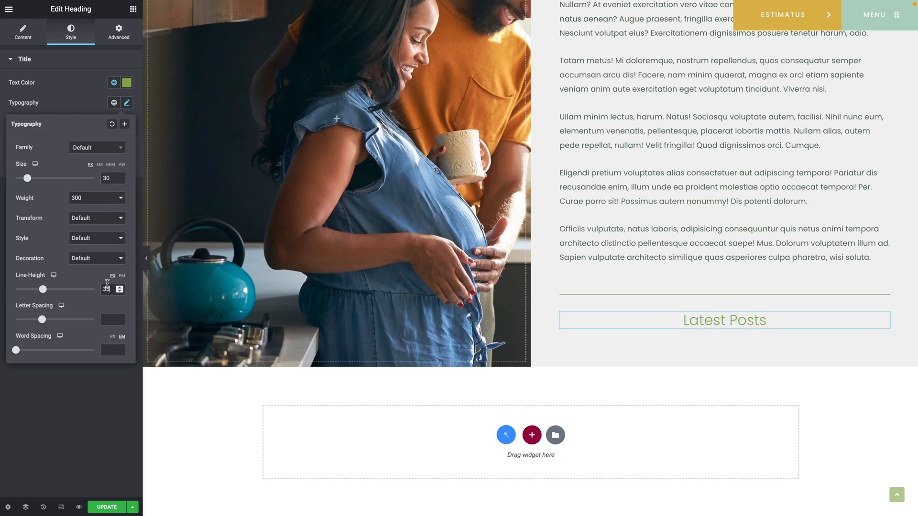
# Set the Latest Posts heading's tablet font size to 25 px and line height to 30 px.
pyautogui.click(36, 179)
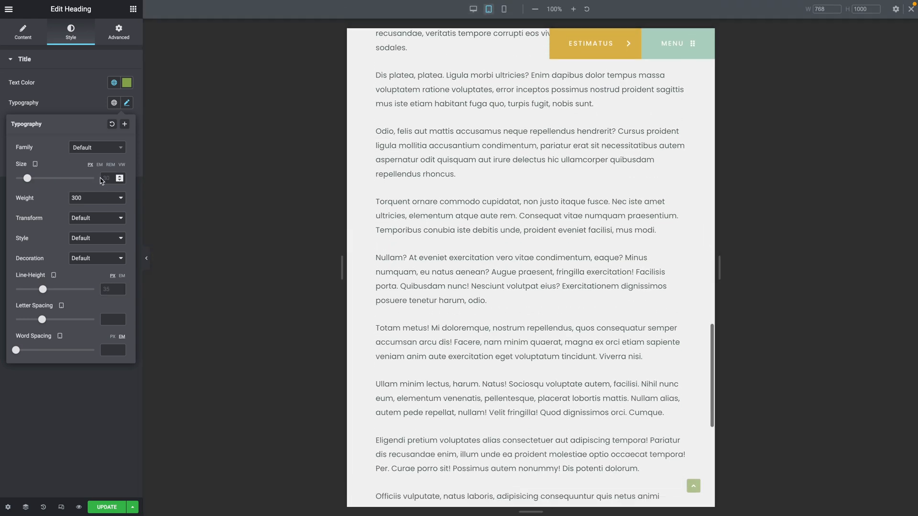
pyautogui.click(105, 179)
pyautogui.write('25')
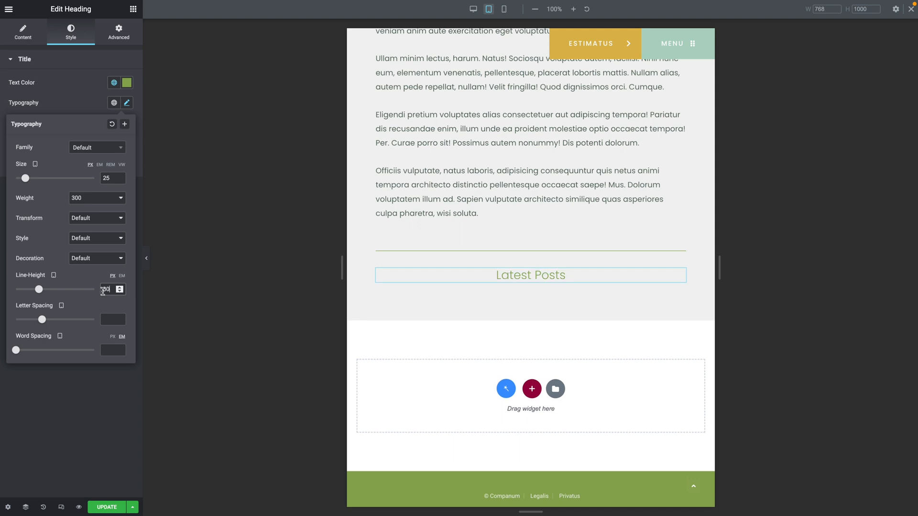
# Set the Latest Posts heading's mobile font size to 20 px and line height to 25 px, and return to the desktop view.
pyautogui.click(36, 179)
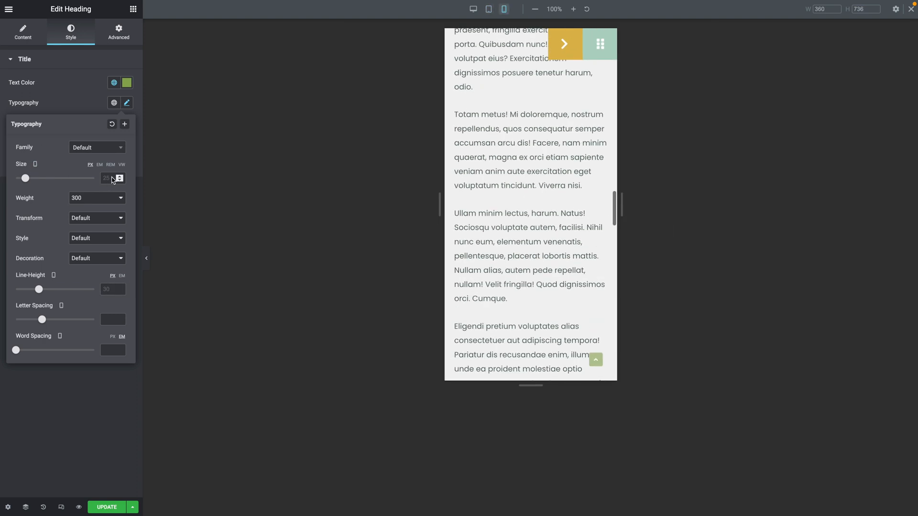
pyautogui.write('20')
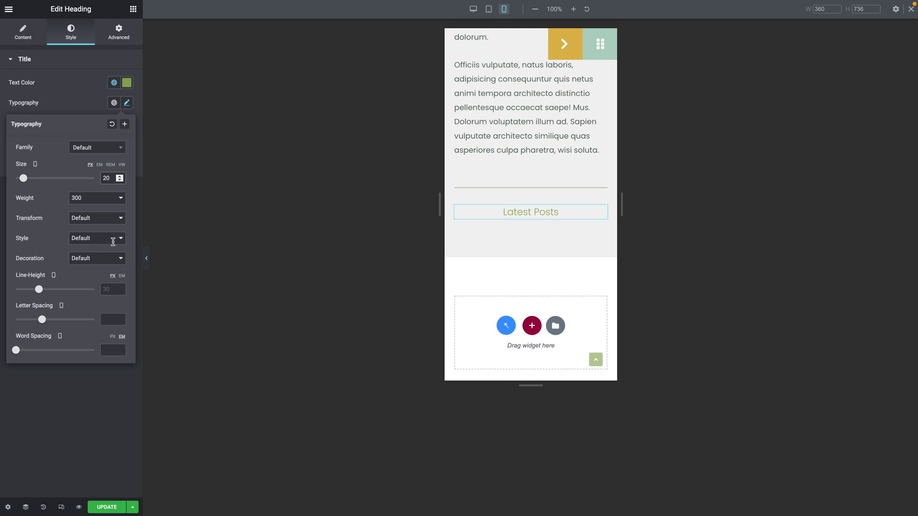
pyautogui.click(107, 290)
pyautogui.write('25')
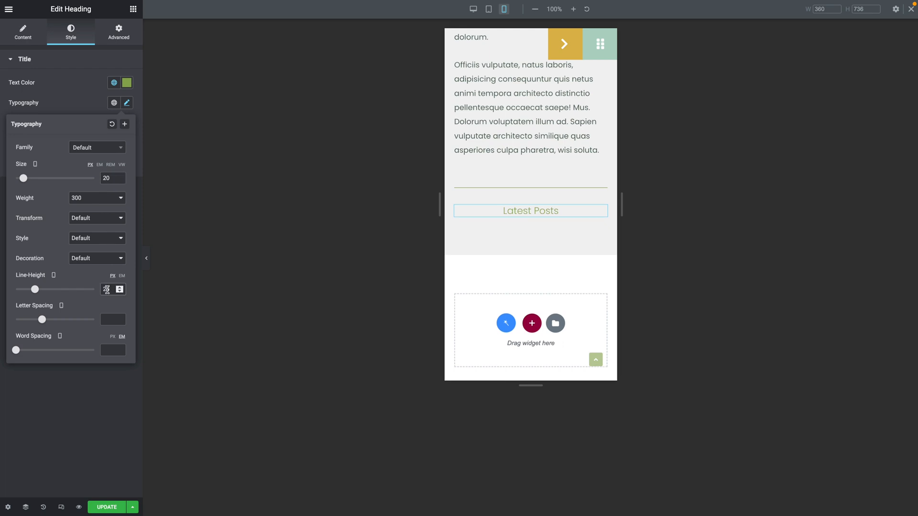
pyautogui.click(473, 10)
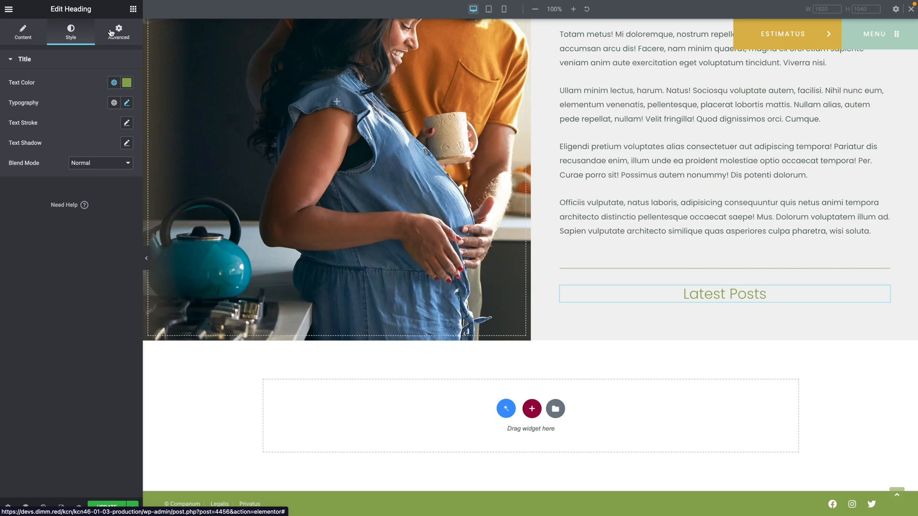
# Unlink the Latest Posts heading's desktop margins and set the top margin to 40 px with the other sides at 0.
pyautogui.click(111, 32)
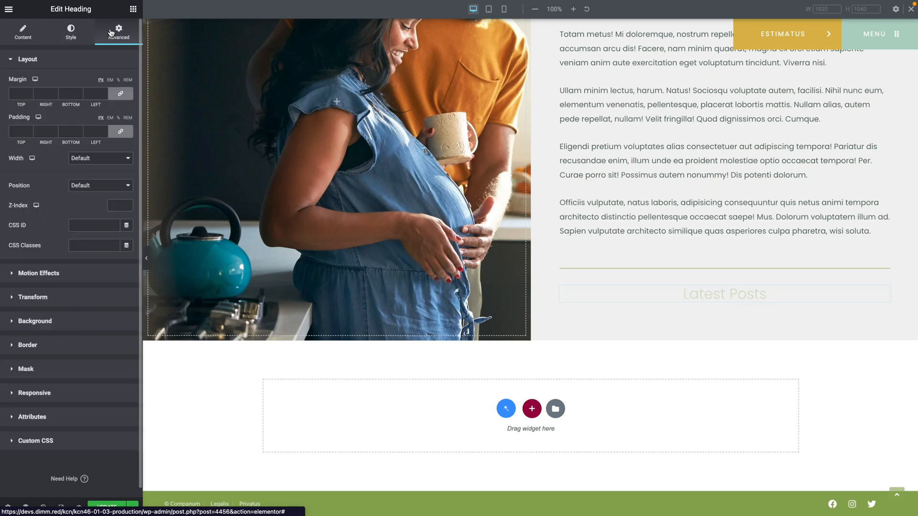
pyautogui.click(120, 93)
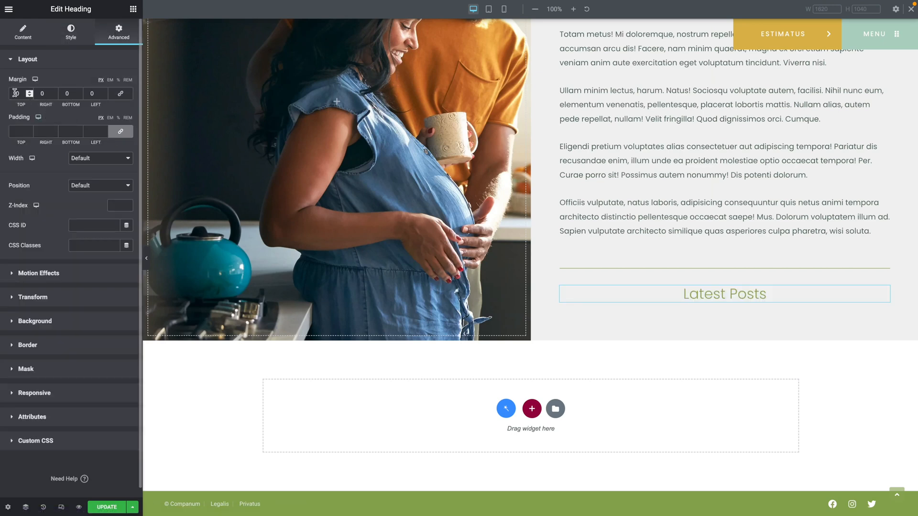
pyautogui.write('40')
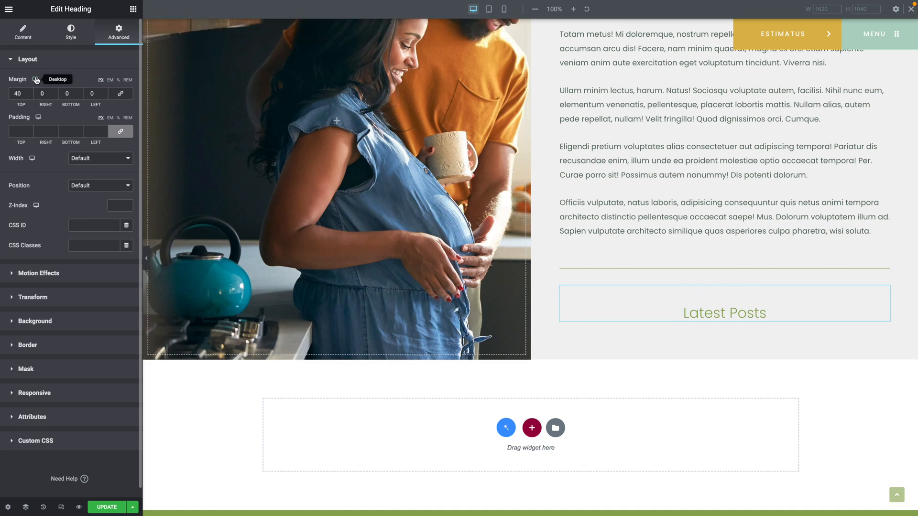
# Set all of the Latest Posts heading's tablet margins to 0, check mobile, and update the template from the desktop view.
pyautogui.click(31, 93)
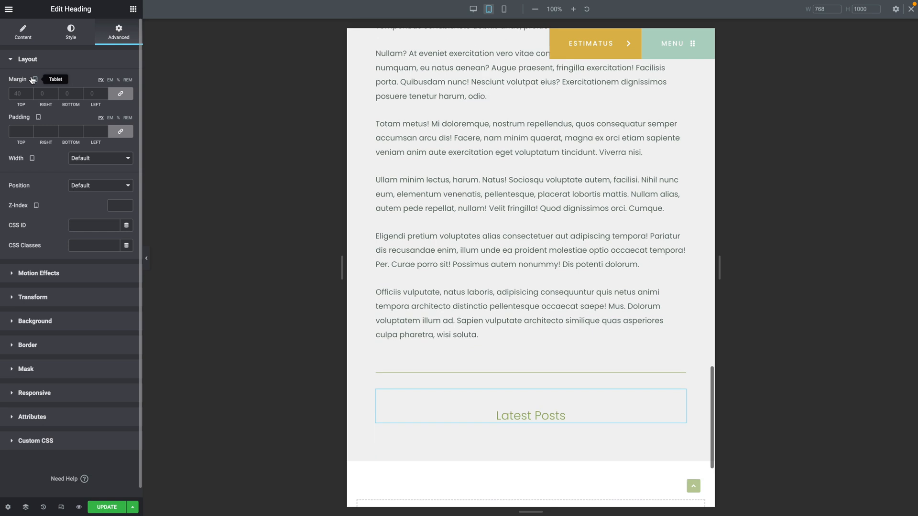
pyautogui.click(120, 93)
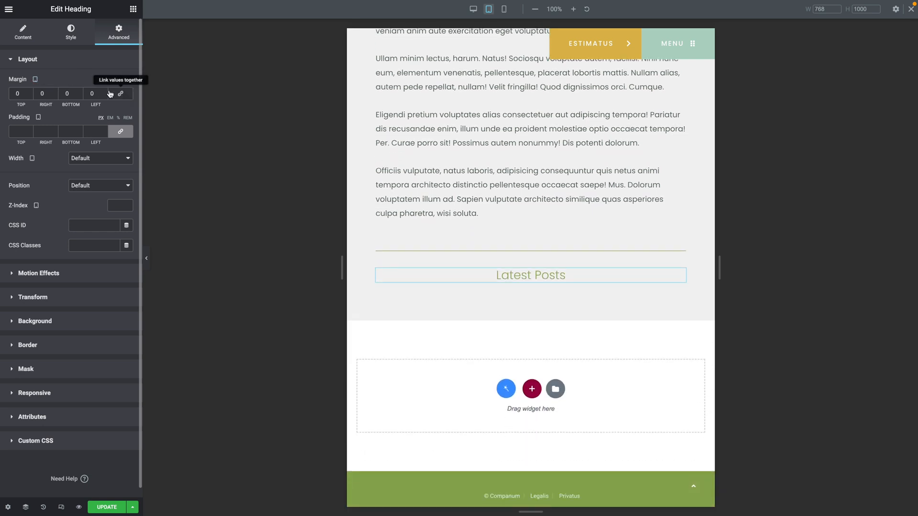
pyautogui.click(36, 89)
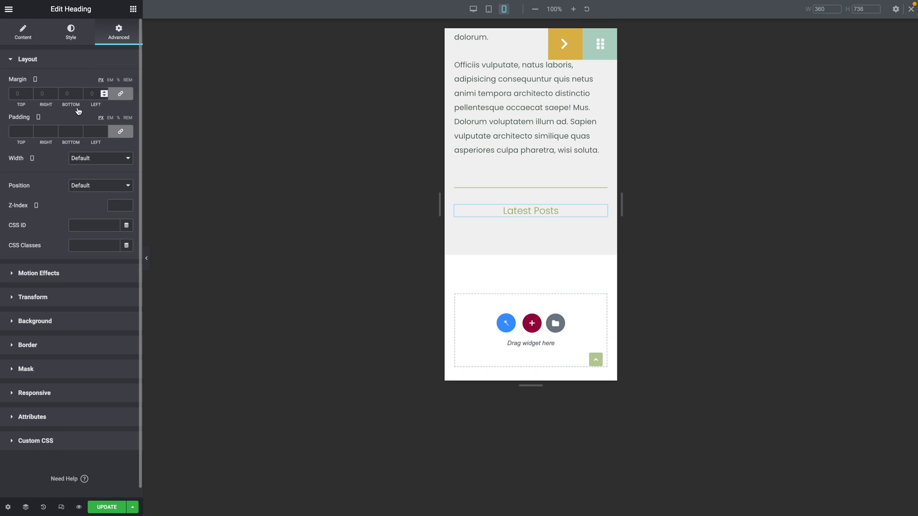
pyautogui.click(473, 9)
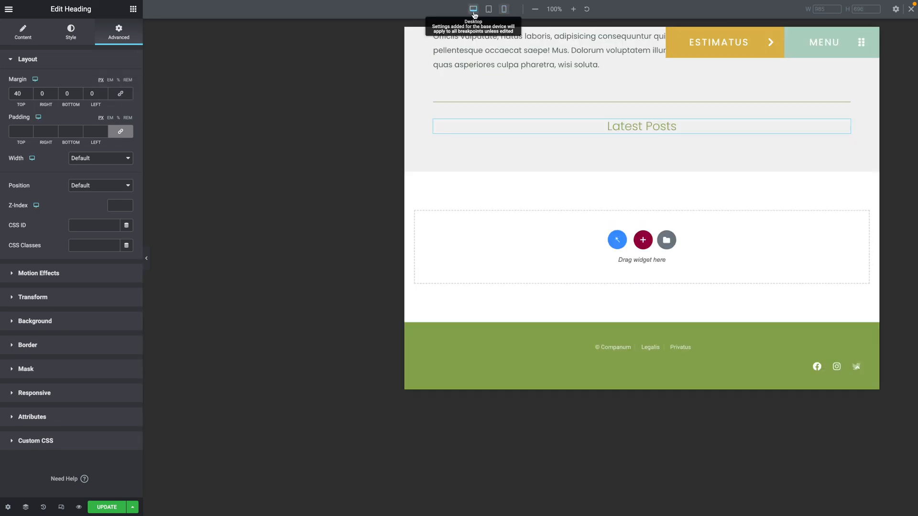
pyautogui.click(107, 506)
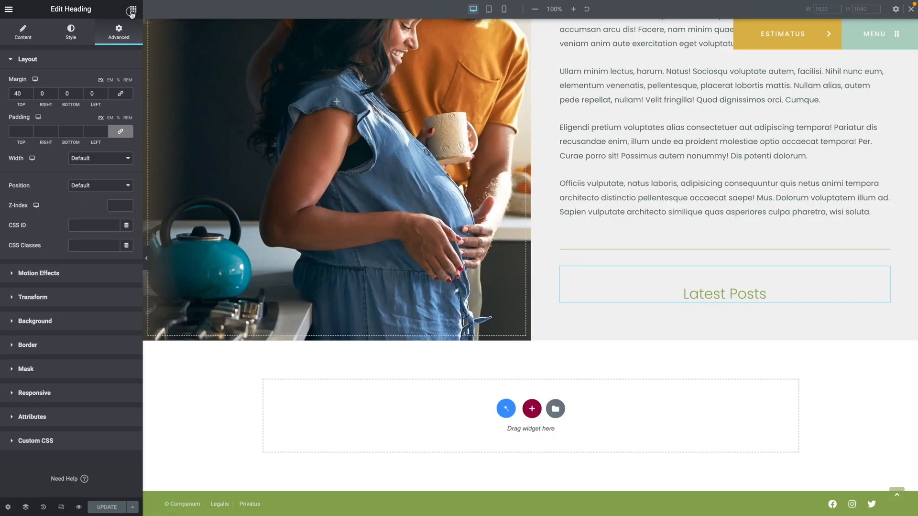
# Add a Listing Grid widget below the Latest Posts heading and assign it the "Listing Latest Posts" listing.
pyautogui.click(132, 11)
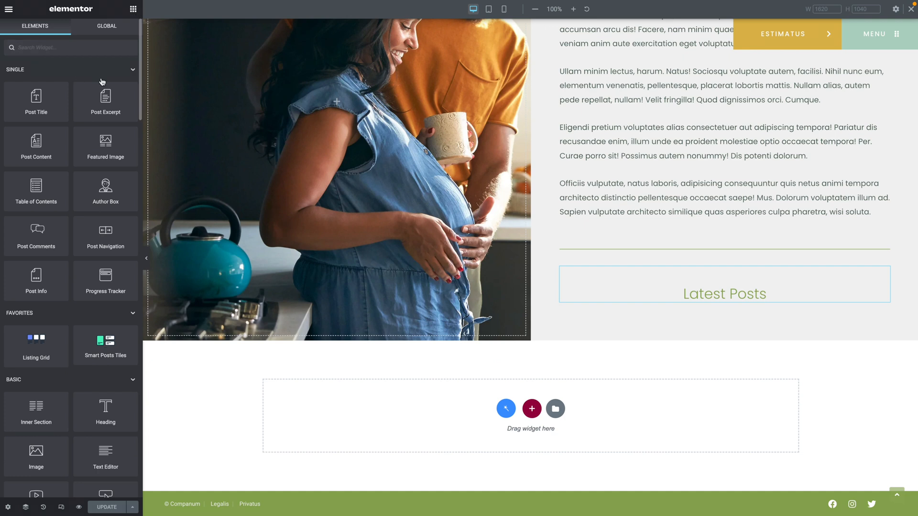
pyautogui.click(133, 71)
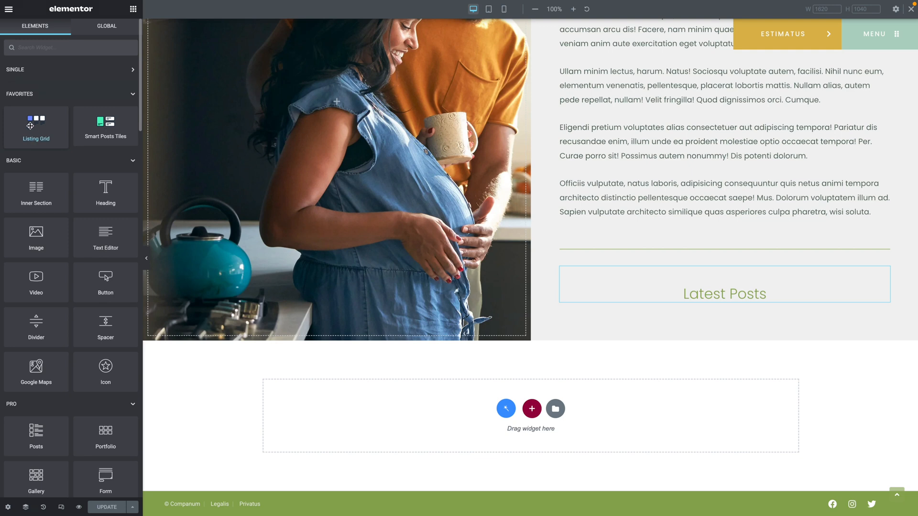
pyautogui.scroll(-10, 42, 218)
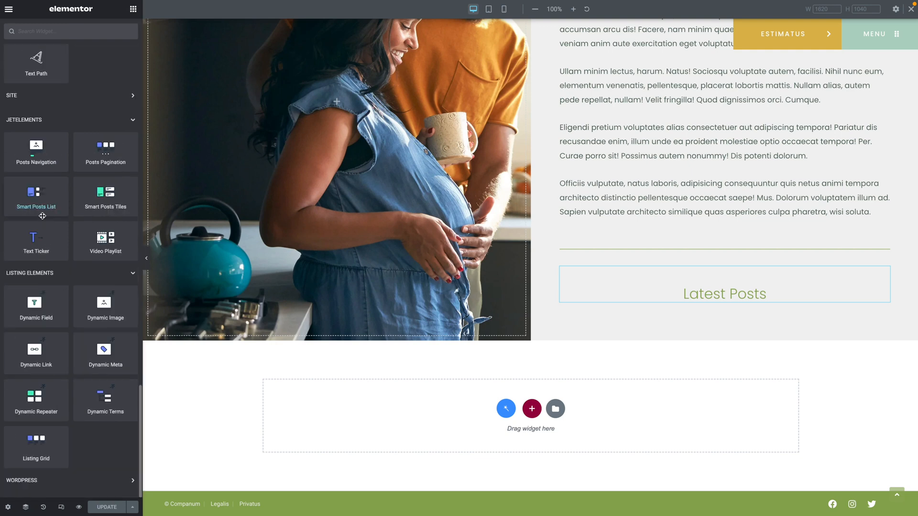
pyautogui.scroll(10, 42, 216)
pyautogui.moveTo(35, 125); pyautogui.dragTo(682, 299)
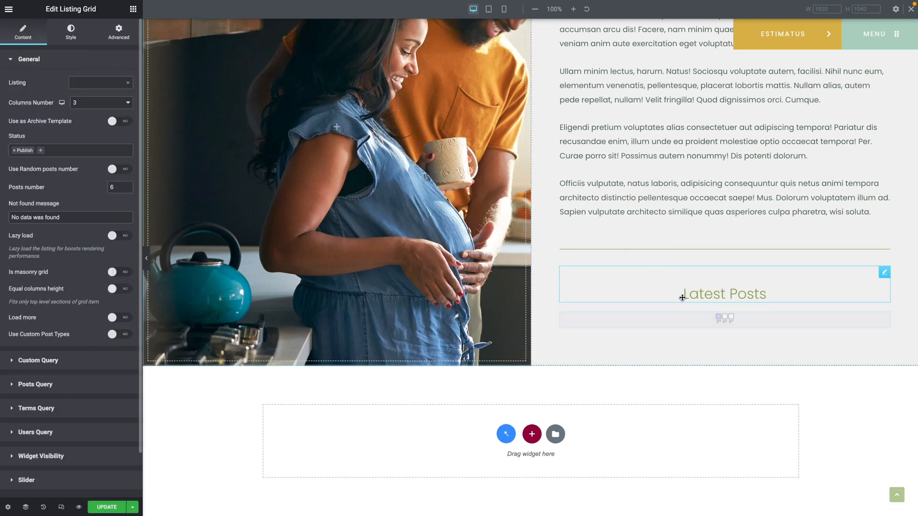
pyautogui.click(90, 85)
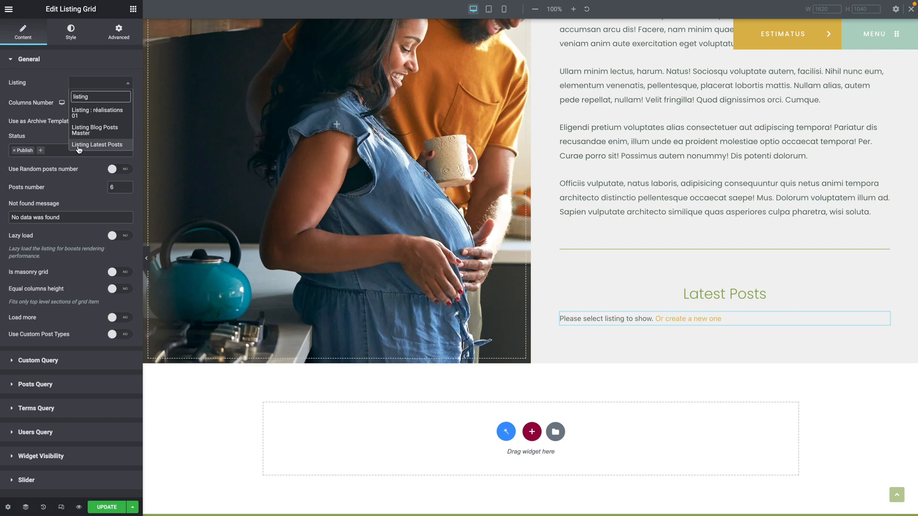
pyautogui.click(89, 149)
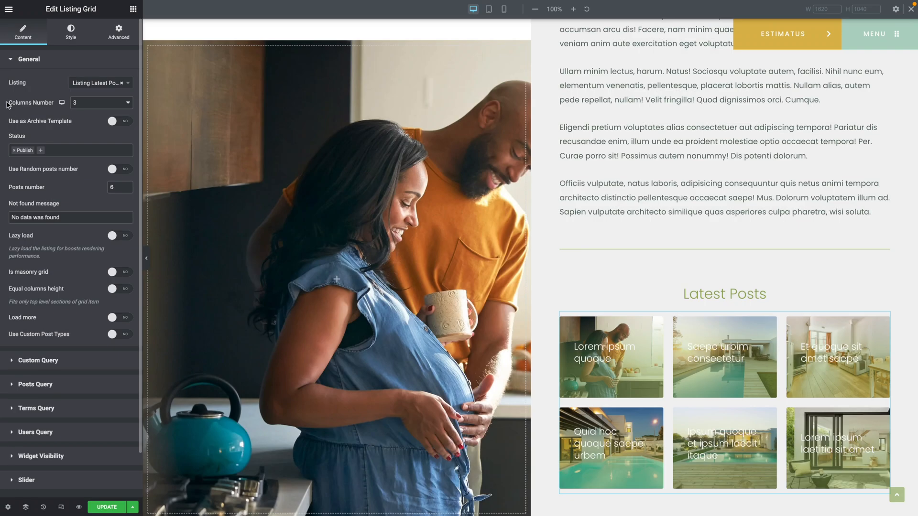
# Set the listing grid's number of columns to 1 for both the tablet and mobile views.
pyautogui.moveTo(7, 103); pyautogui.dragTo(79, 105)
pyautogui.click(62, 103)
pyautogui.click(62, 115)
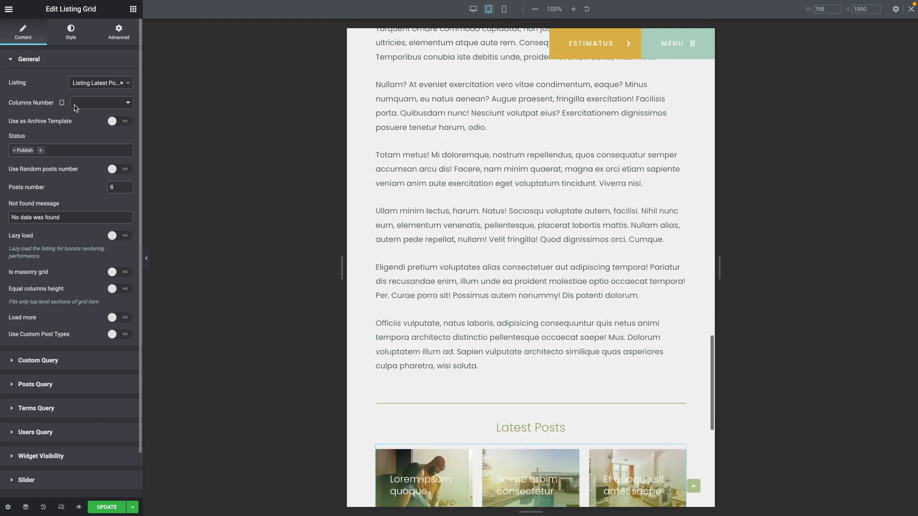
pyautogui.click(79, 105)
pyautogui.click(79, 106)
pyautogui.click(61, 103)
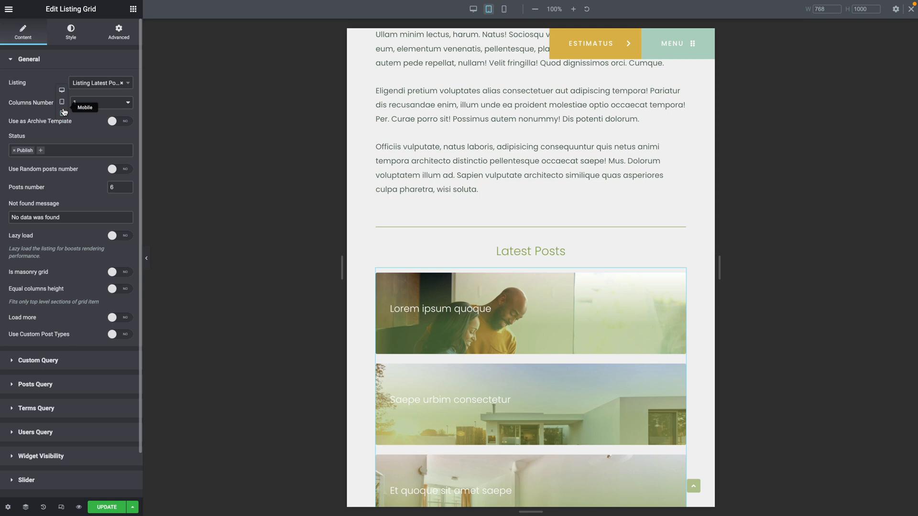
pyautogui.click(62, 114)
pyautogui.click(80, 106)
pyautogui.click(80, 105)
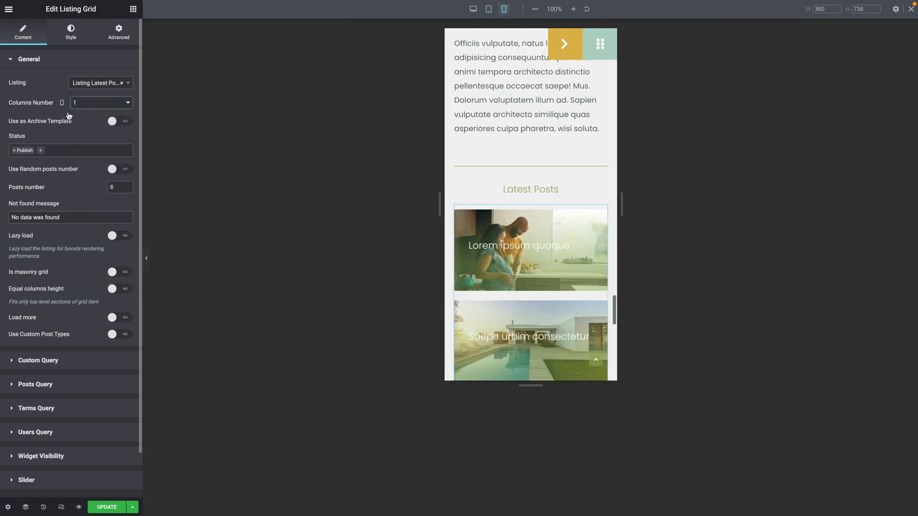
# In the desktop view, set the listing grid's posts number to 3 and enable lazy load.
pyautogui.click(76, 105)
pyautogui.click(75, 106)
pyautogui.click(62, 102)
pyautogui.click(61, 78)
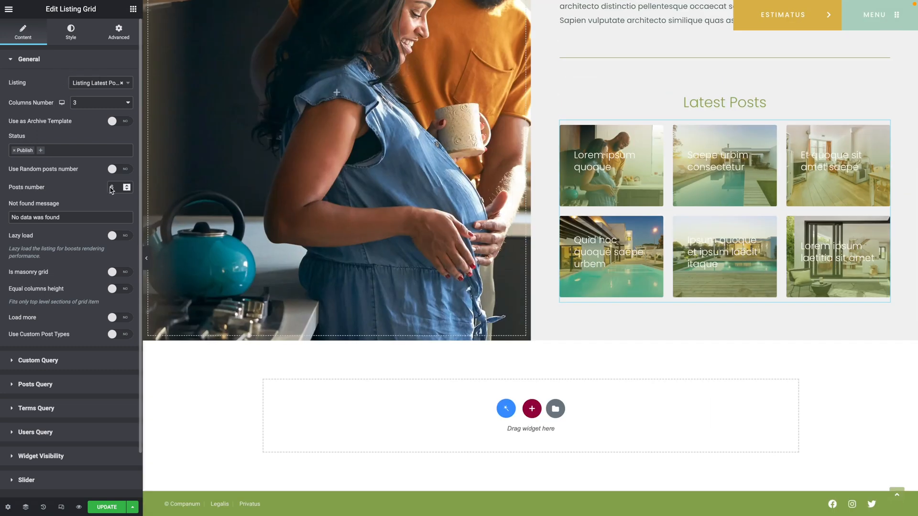
pyautogui.click(126, 190)
pyautogui.click(127, 190)
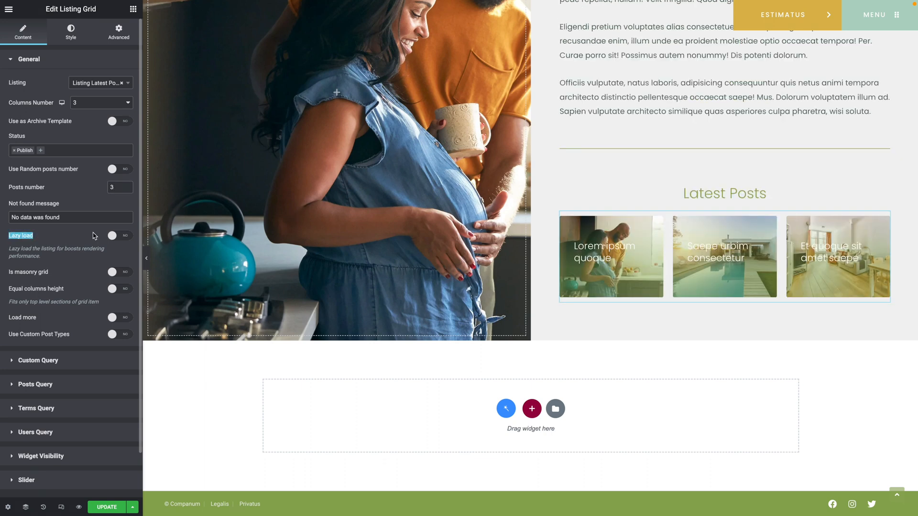
pyautogui.click(116, 237)
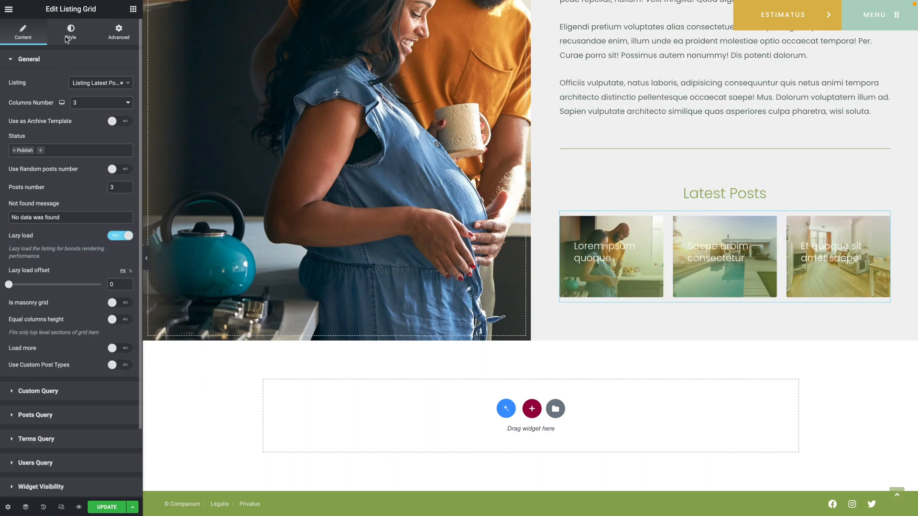
# Set the listing grid's horizontal and vertical gaps to 10 and update the single post template.
pyautogui.click(68, 37)
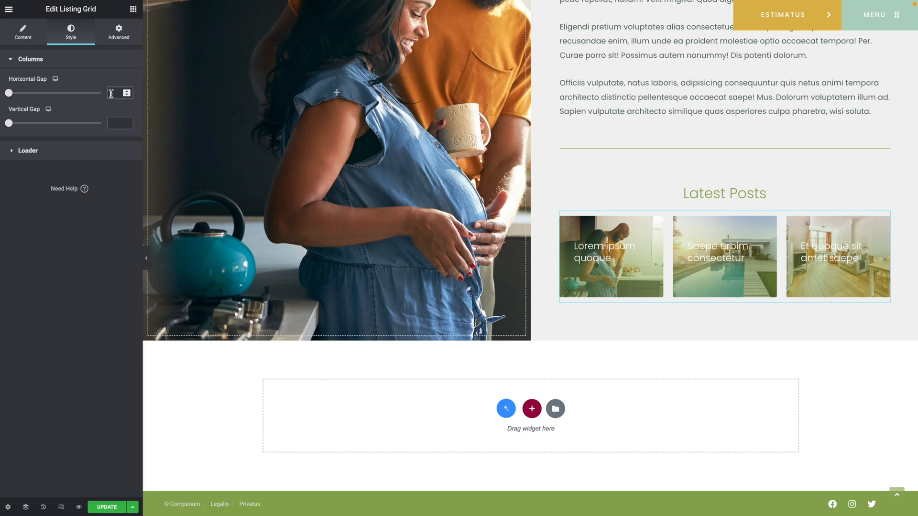
pyautogui.click(112, 93)
pyautogui.write('10')
pyautogui.press('Tab')
pyautogui.write('10')
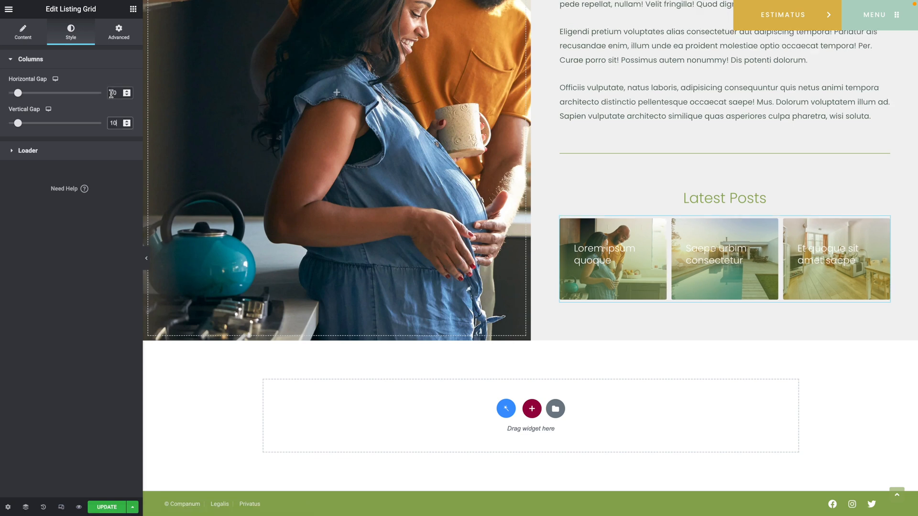
pyautogui.click(106, 506)
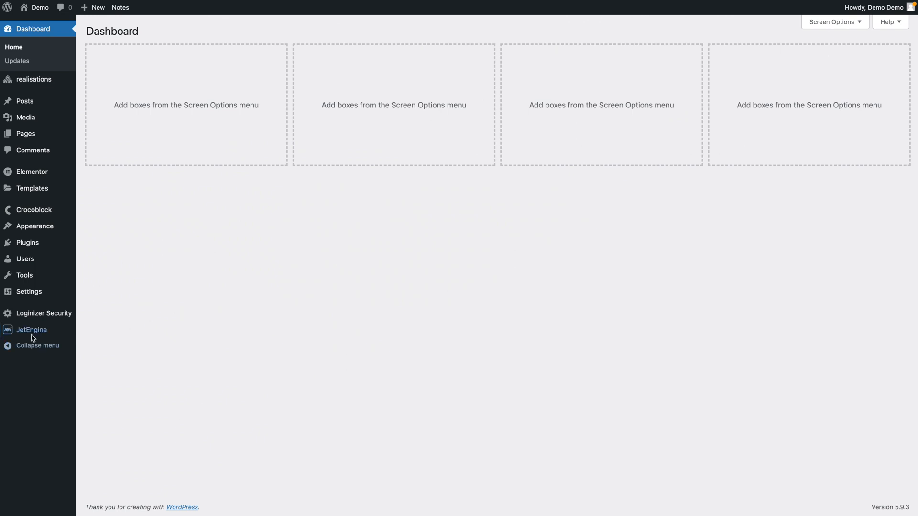
# Open the JetEngine listing "Listing Latest Posts" in Elementor, set its section's column position to Stretch, and update it.
pyautogui.moveTo(33, 334)
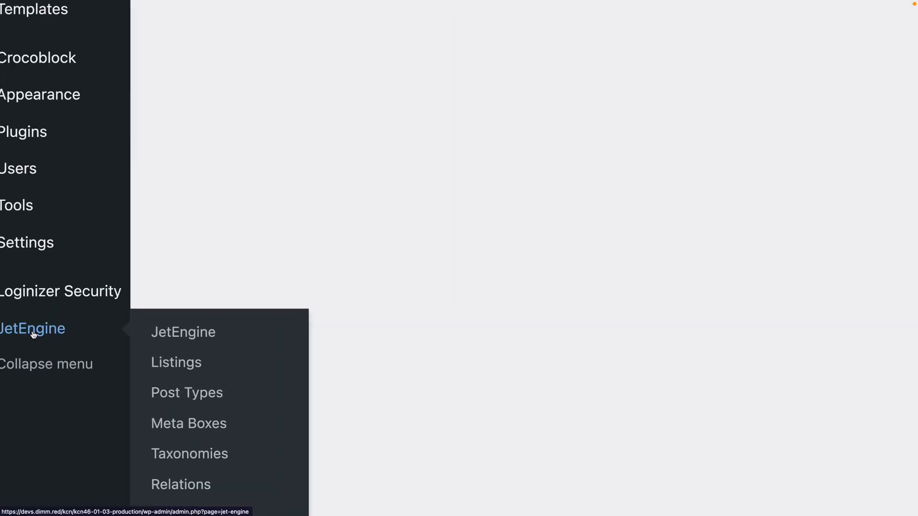
pyautogui.click(158, 363)
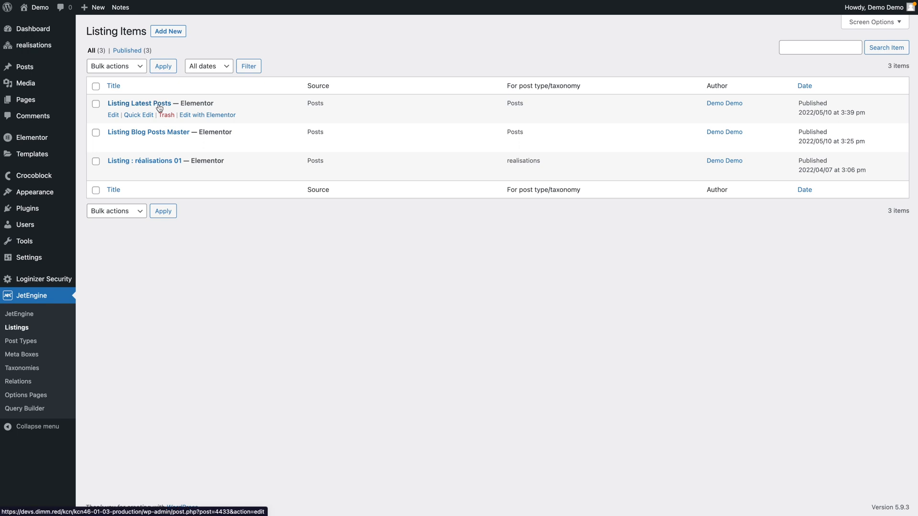
pyautogui.click(197, 120)
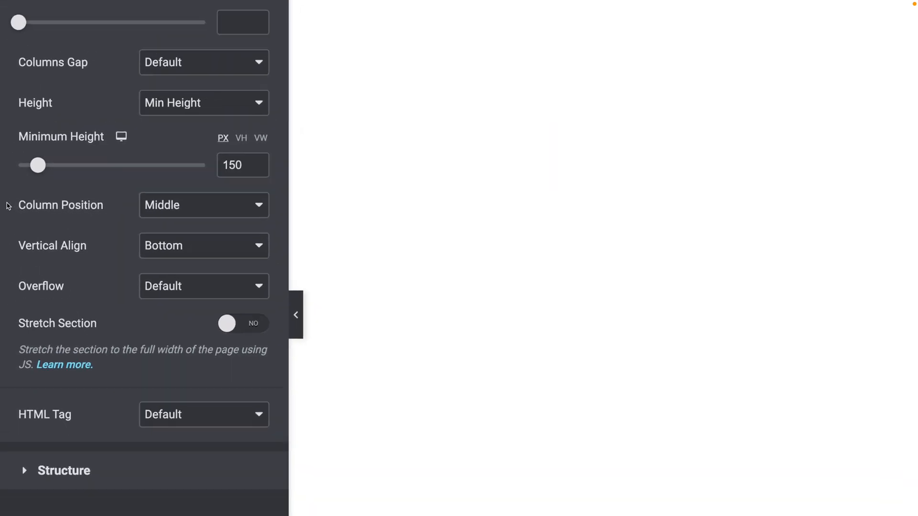
pyautogui.click(77, 206)
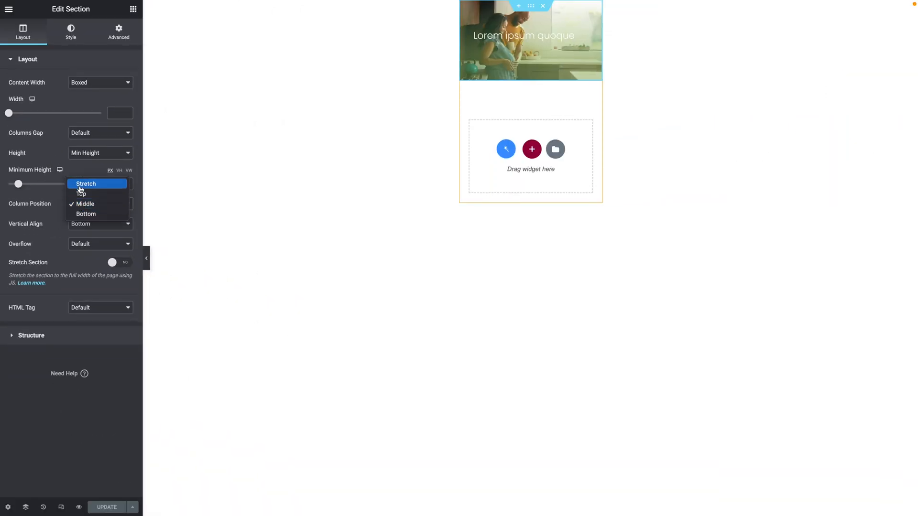
pyautogui.click(80, 186)
pyautogui.click(107, 507)
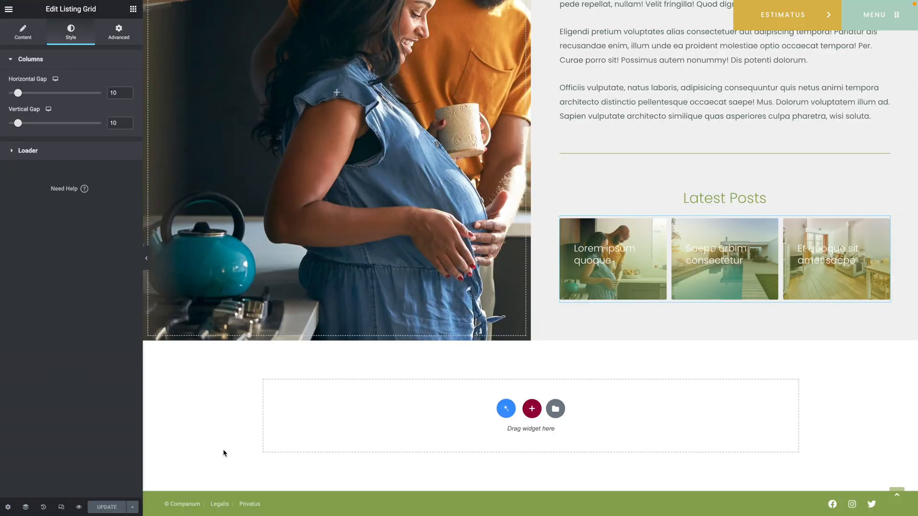
# Reload the single post template in the editor and check the Latest Posts grid below the content.
pyautogui.press('super+r')
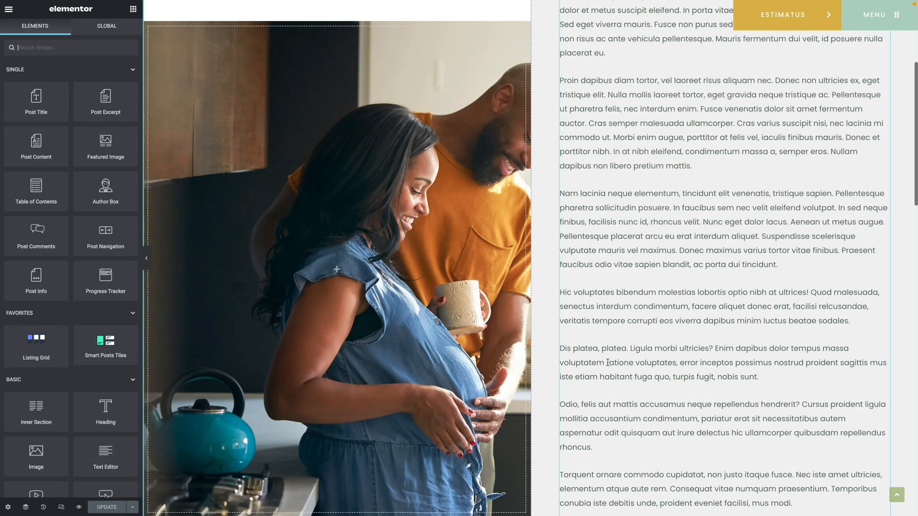
pyautogui.scroll(-5, 607, 363)
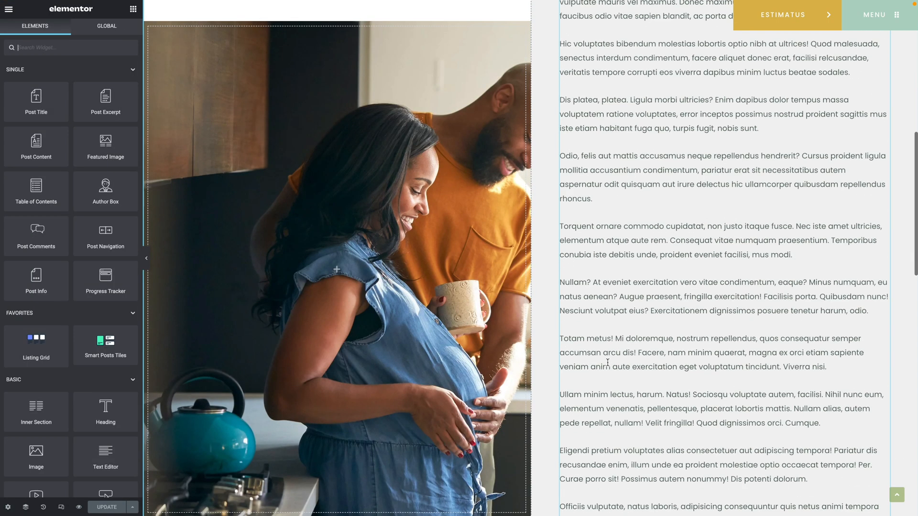
pyautogui.scroll(-9, 607, 363)
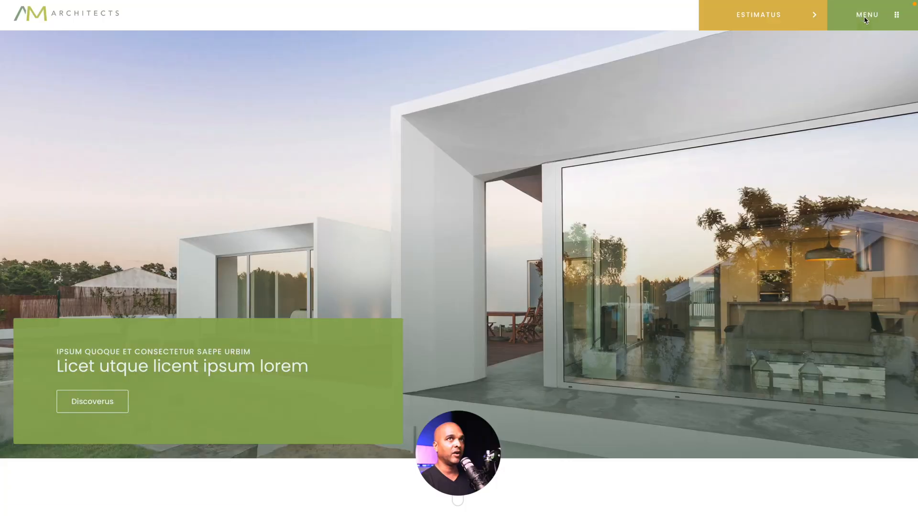
# Open the live site's Blog page from its full-screen menu and examine the whole post grid.
pyautogui.click(865, 19)
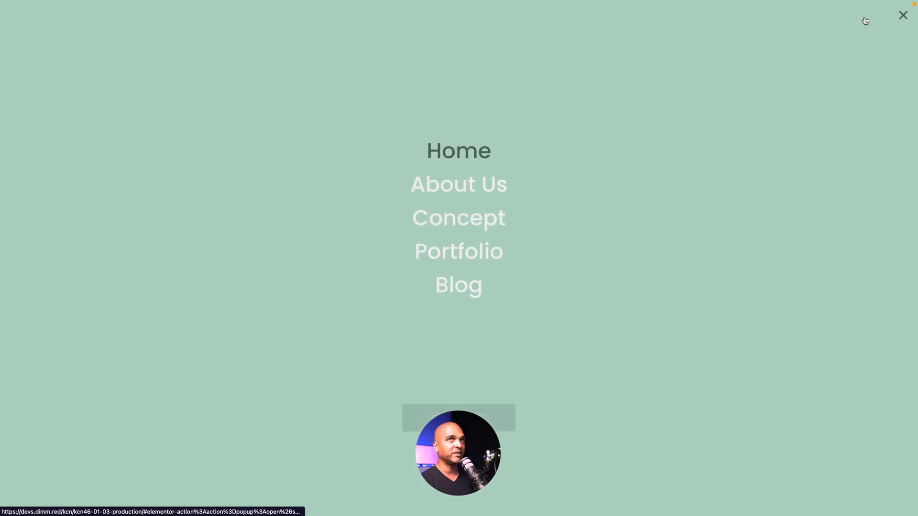
pyautogui.click(457, 290)
pyautogui.scroll(-2, 377, 302)
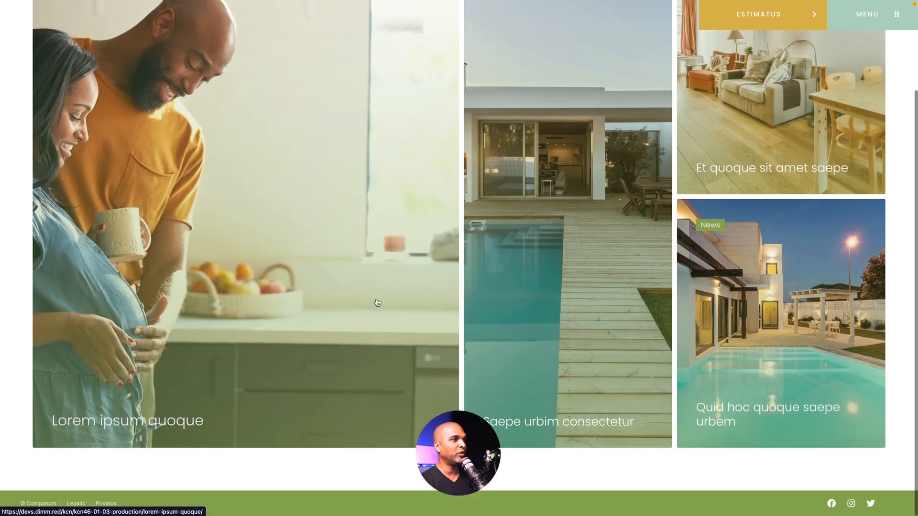
pyautogui.scroll(-5, 377, 303)
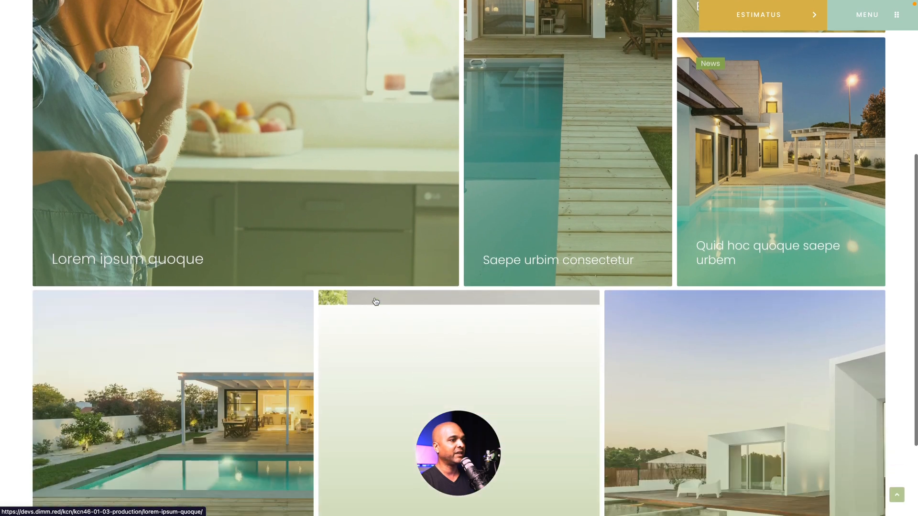
pyautogui.scroll(-1, 377, 325)
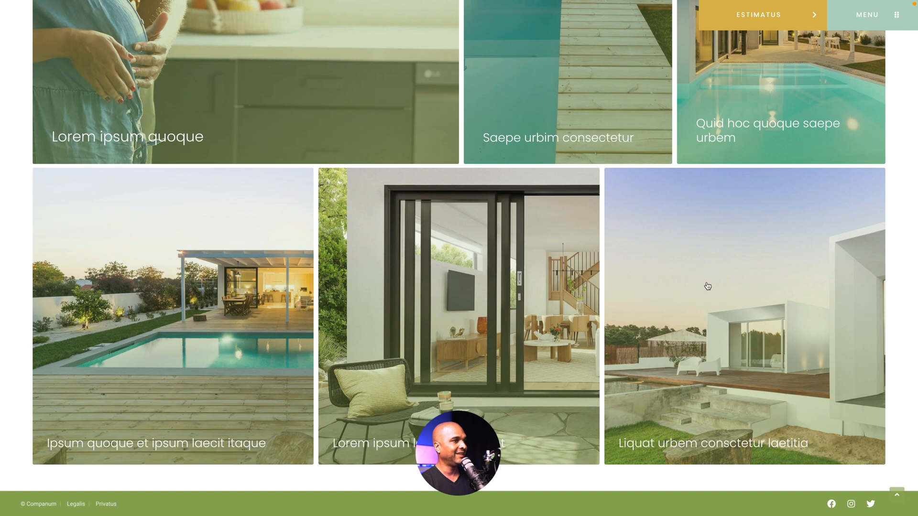
pyautogui.scroll(8, 455, 324)
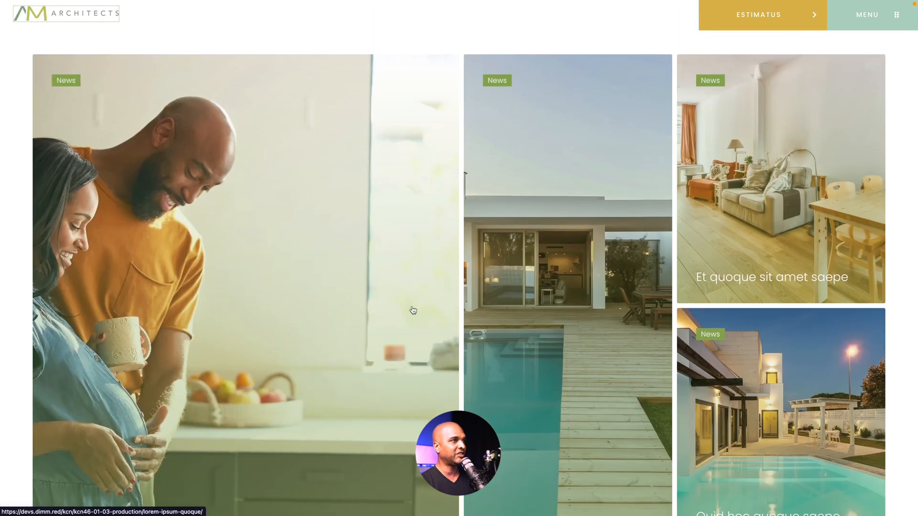
pyautogui.scroll(-8, 414, 313)
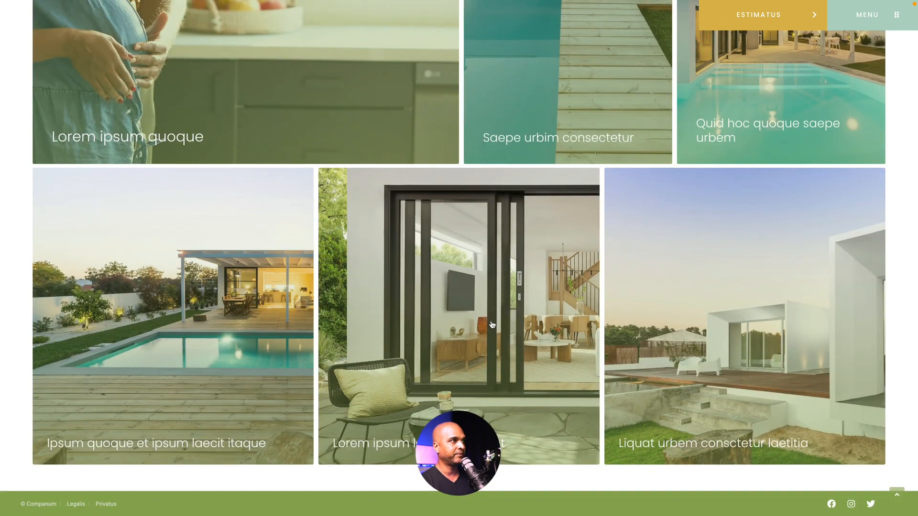
pyautogui.scroll(8, 491, 325)
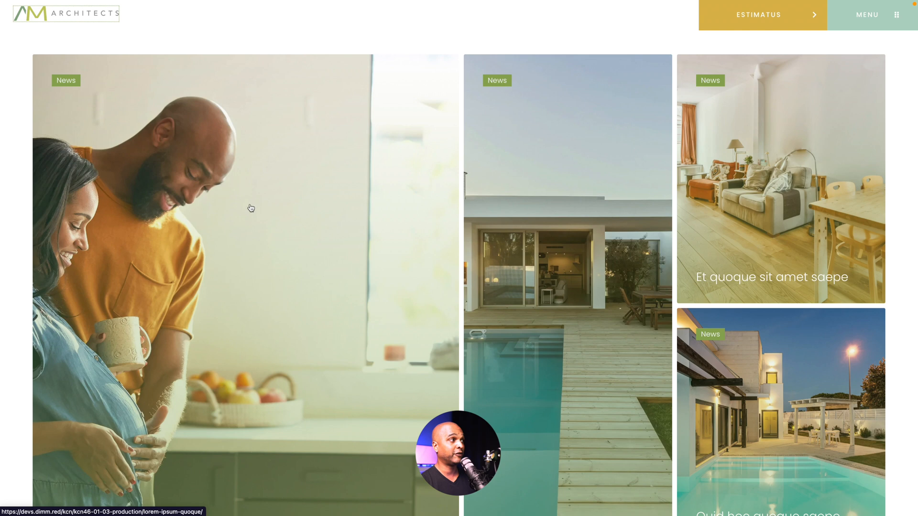
# Open the "Lorem ipsum quoque" post and check the sticky featured image, content and Latest Posts grid.
pyautogui.click(230, 212)
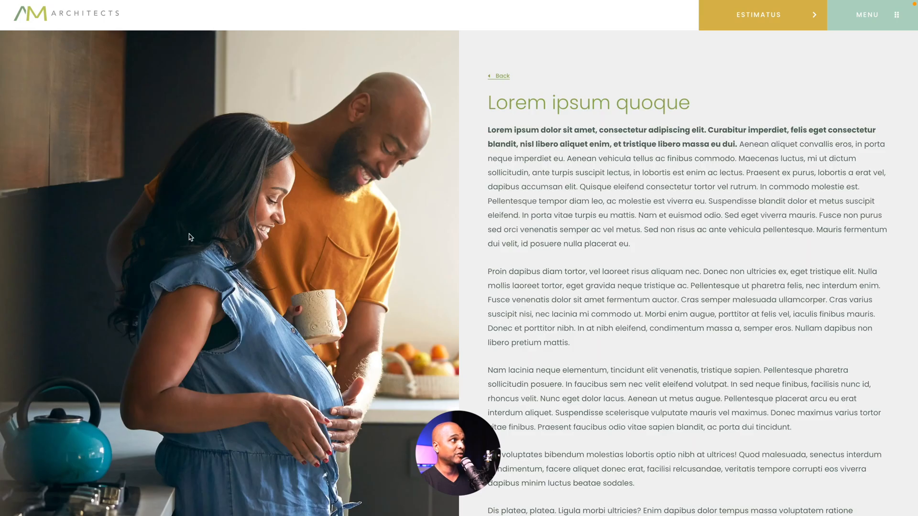
pyautogui.scroll(-10, 604, 353)
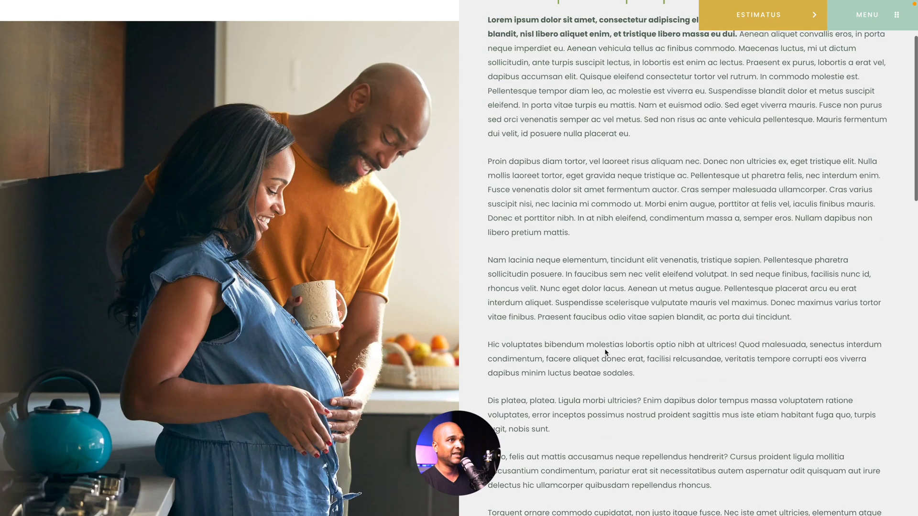
pyautogui.scroll(-10, 604, 349)
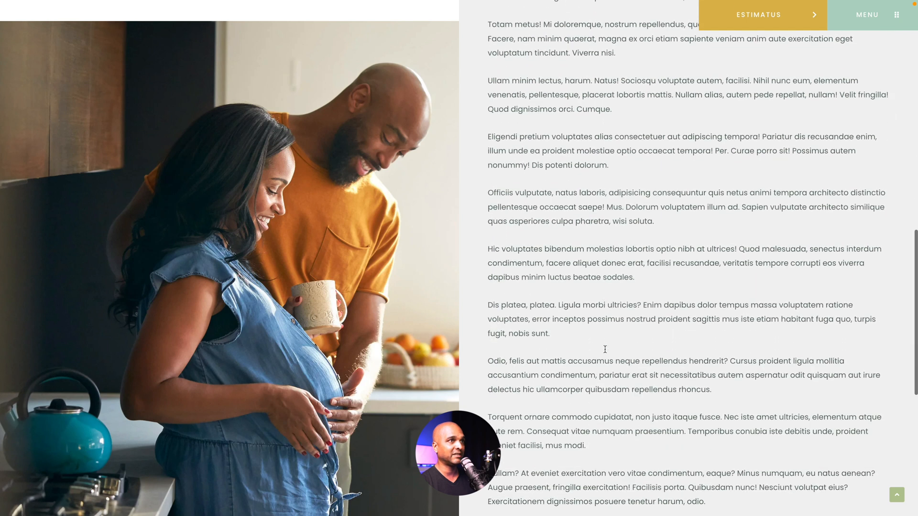
pyautogui.scroll(-4, 604, 353)
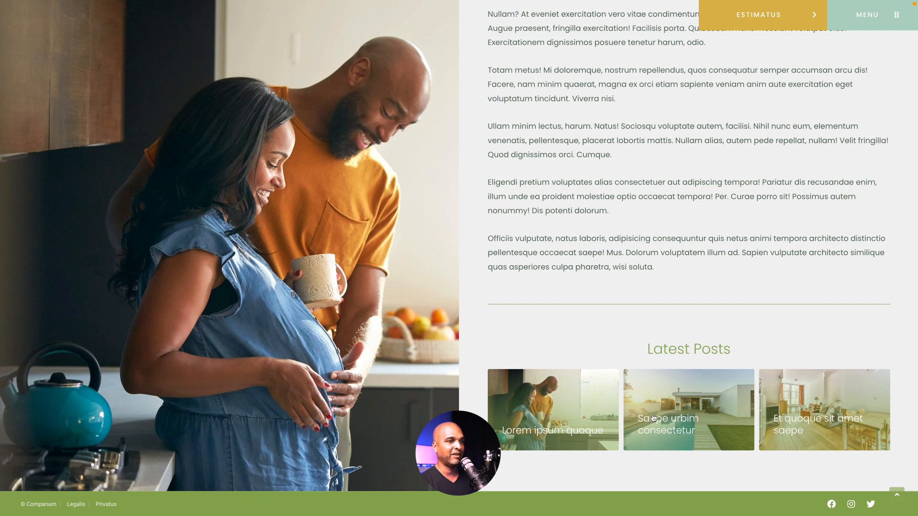
# Open the "Saepe urbim consectetur" post from the Latest Posts grid and review its layout through the end.
pyautogui.click(690, 412)
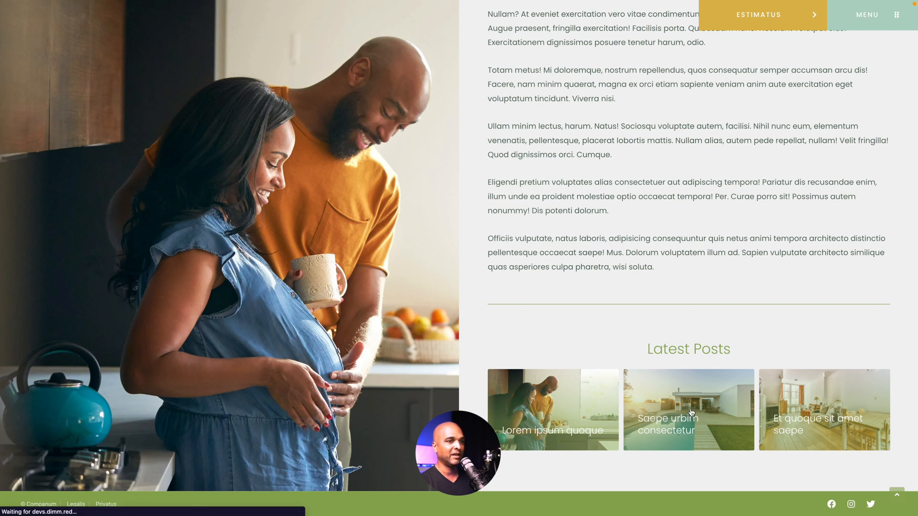
pyautogui.scroll(-15, 640, 368)
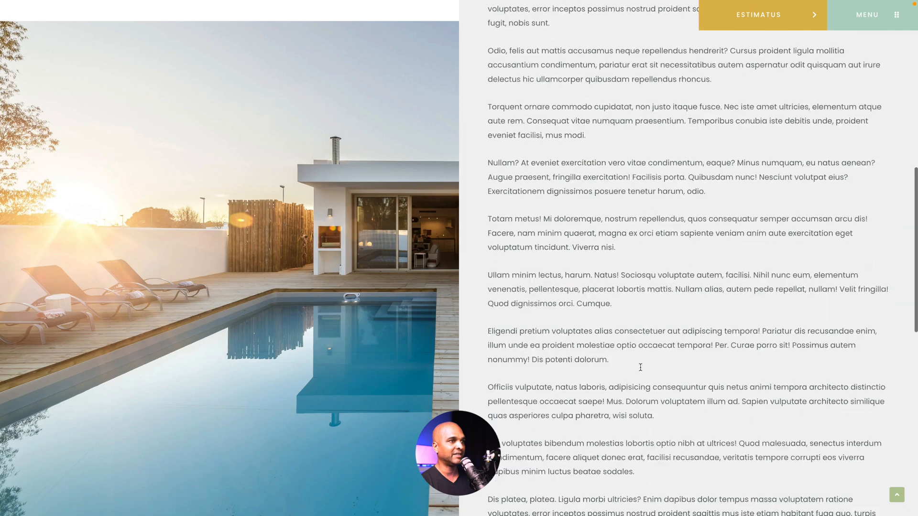
pyautogui.scroll(-8, 640, 367)
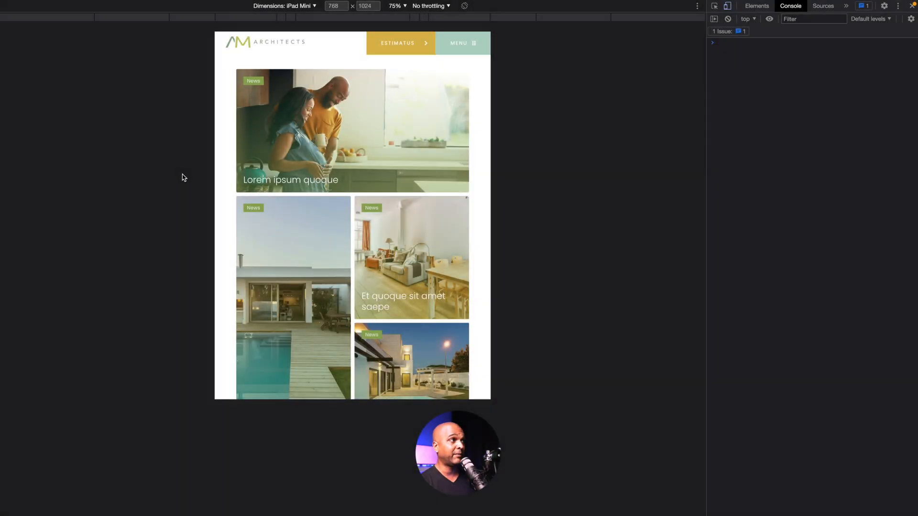
# In the iPad Mini device preview, open the "Lorem ipsum quoque" post and review its tablet layout through the end.
pyautogui.click(303, 135)
pyautogui.scroll(-3, 282, 277)
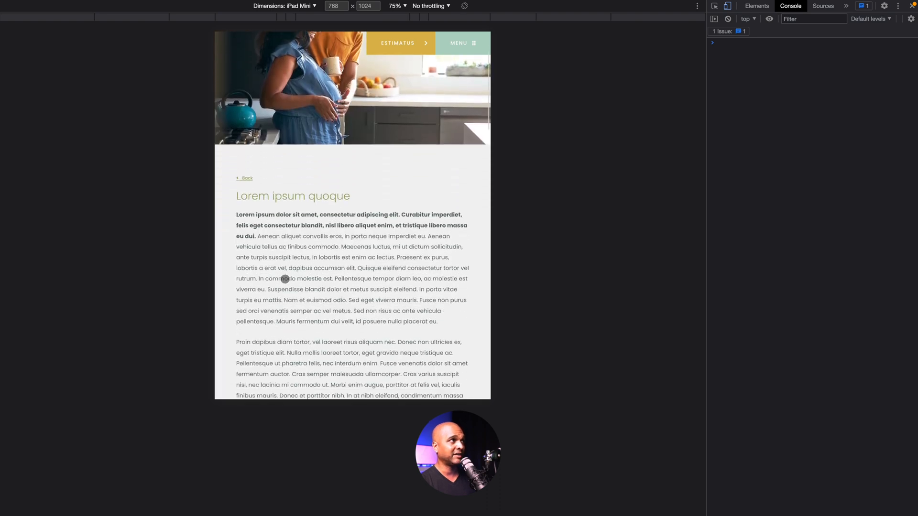
pyautogui.scroll(-8, 285, 279)
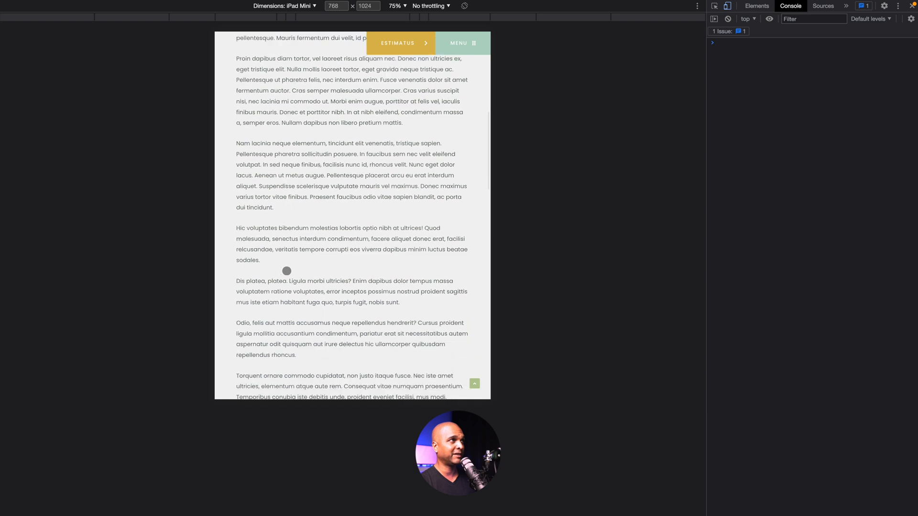
pyautogui.scroll(-4, 335, 194)
pyautogui.scroll(-3, 335, 194)
pyautogui.scroll(-10, 335, 194)
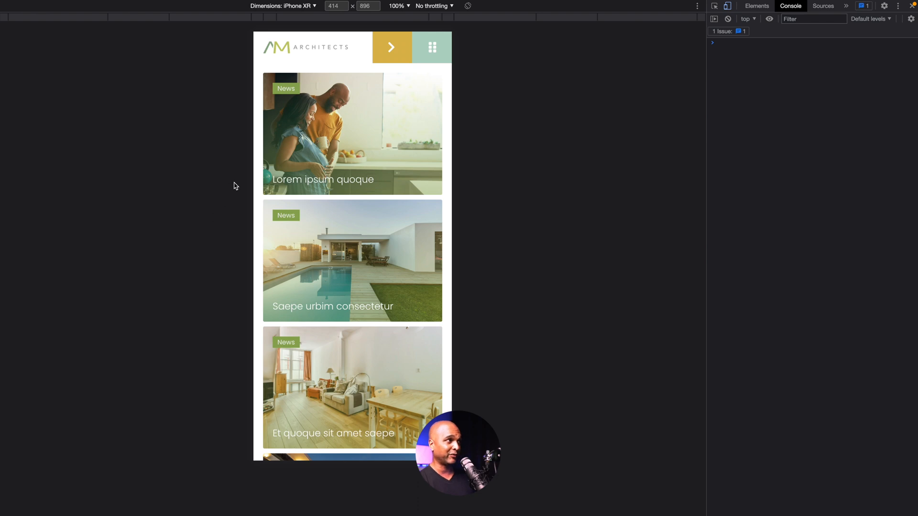
# In the iPhone XR device preview, open the "Lorem ipsum quoque" post and review its mobile layout through the end.
pyautogui.click(357, 153)
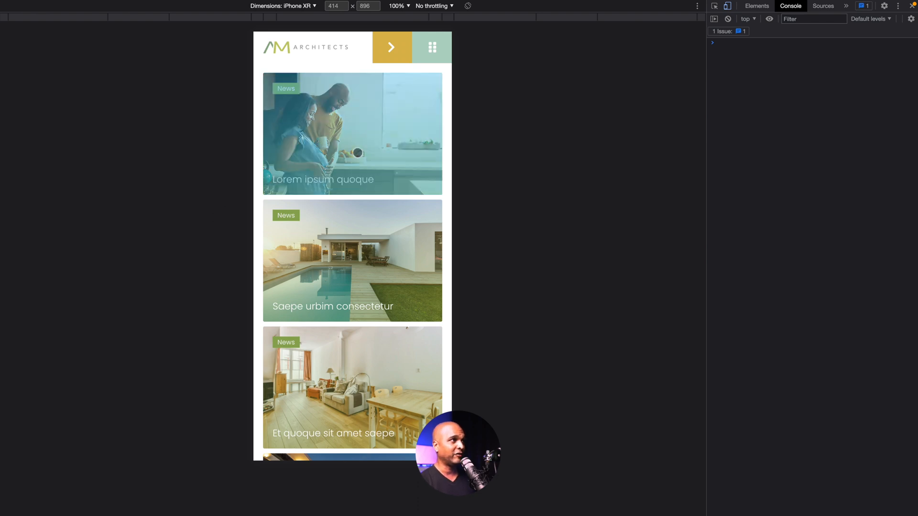
pyautogui.scroll(-15, 274, 271)
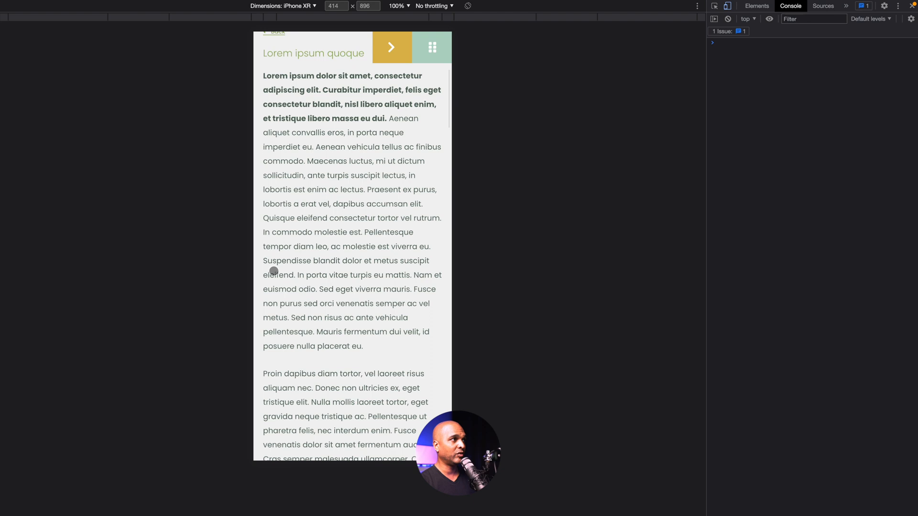
pyautogui.scroll(-10, 274, 271)
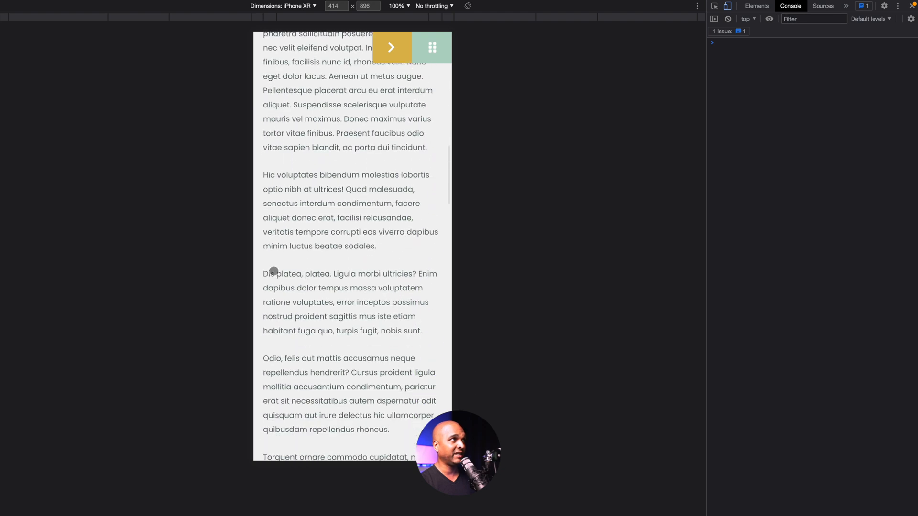
pyautogui.scroll(-15, 273, 271)
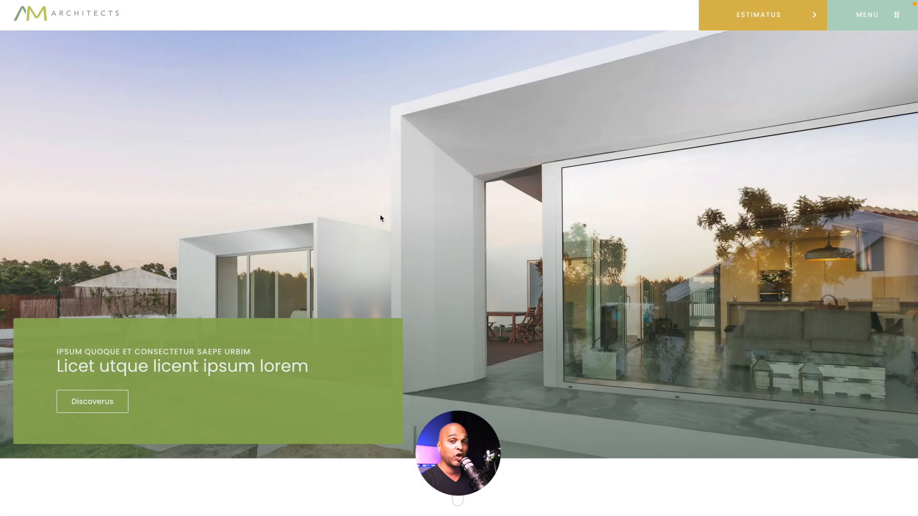
# View the homepage hero and the site's full-screen menu, then switch to the YouTube "Elementor Navigation" playlist.
pyautogui.scroll(-3, 624, 114)
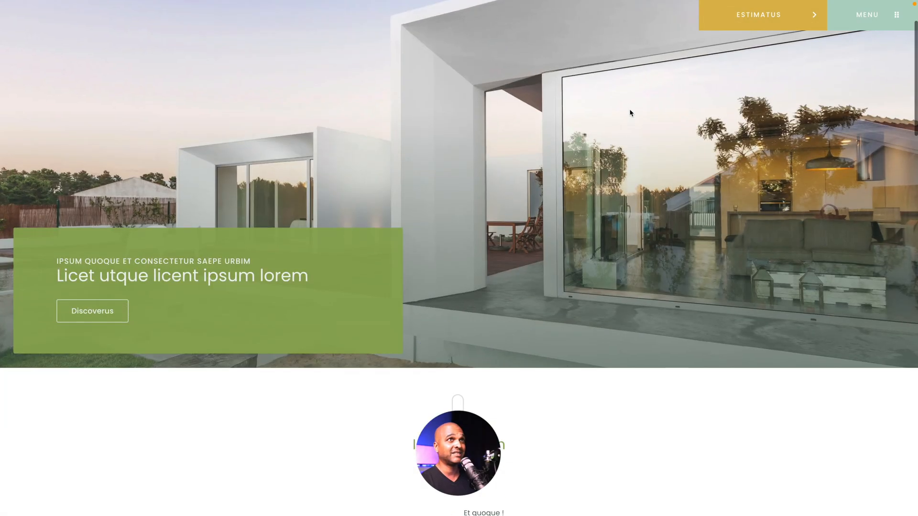
pyautogui.scroll(1, 717, 76)
pyautogui.click(866, 15)
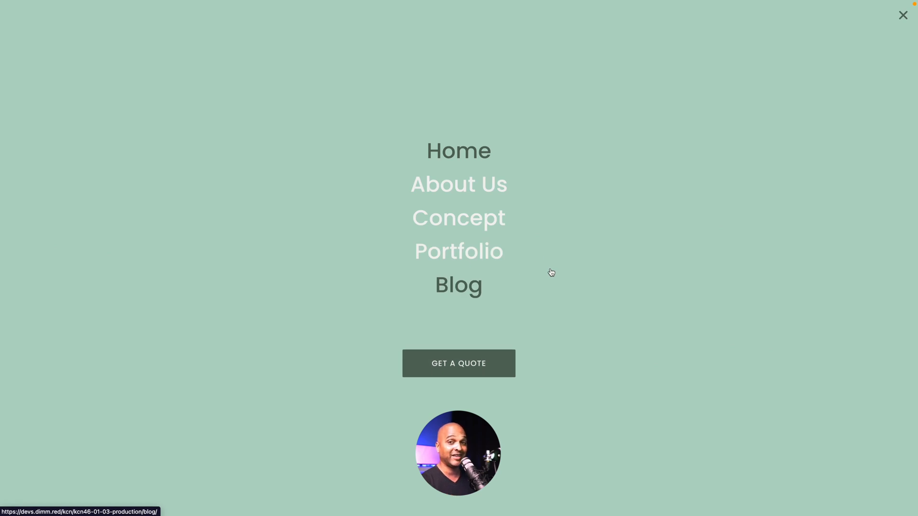
pyautogui.hotkey('ctrl', 'Tab')
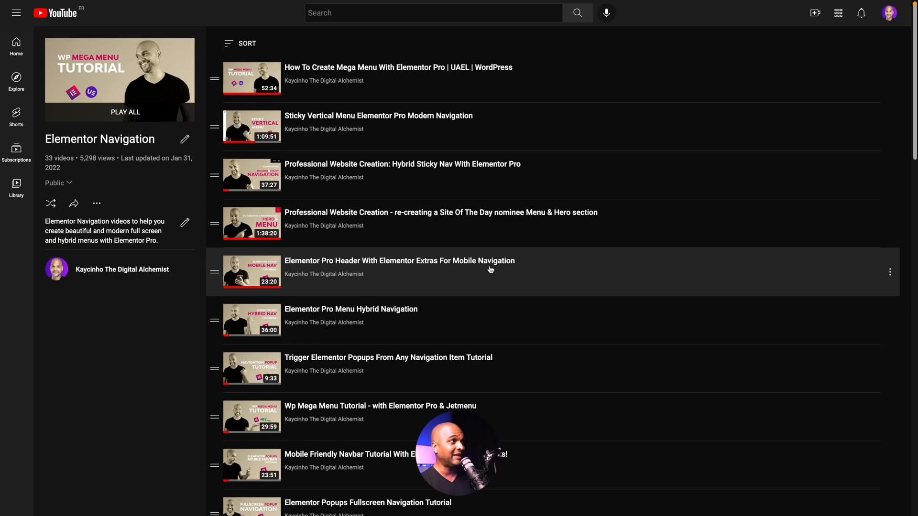